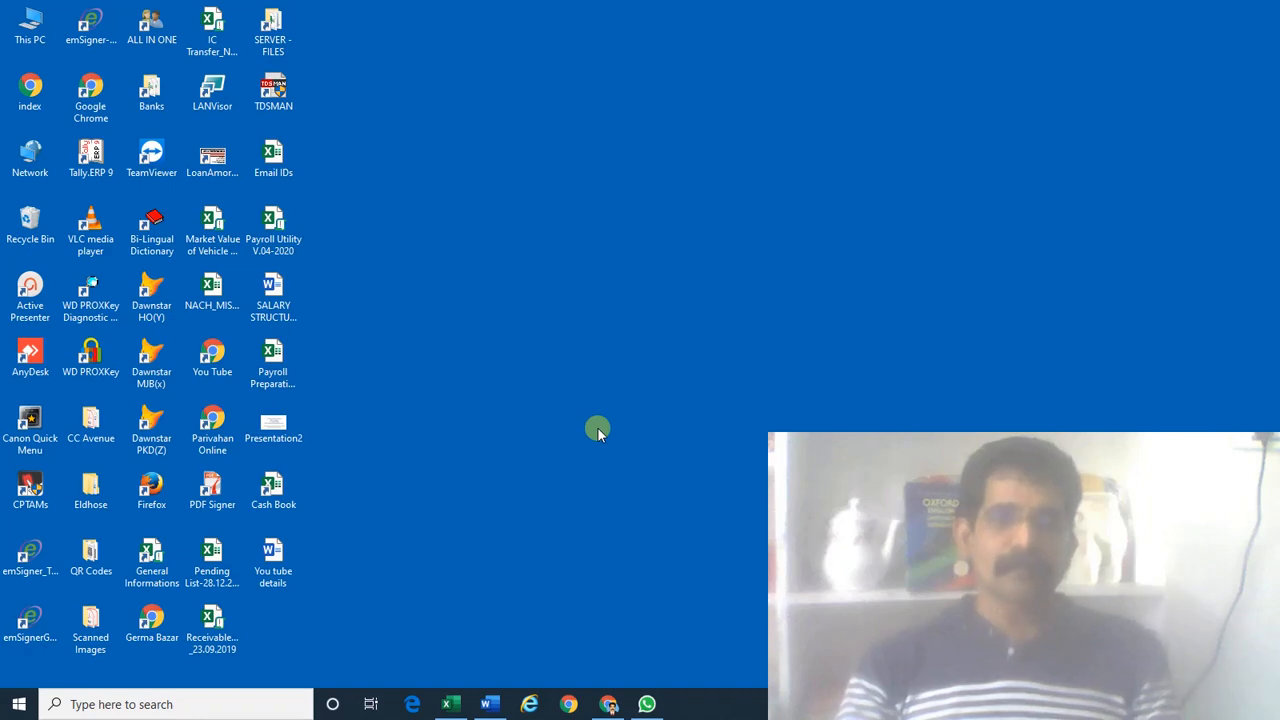
Restore the Payroll Preparation workbook window from the taskbar
click(450, 706)
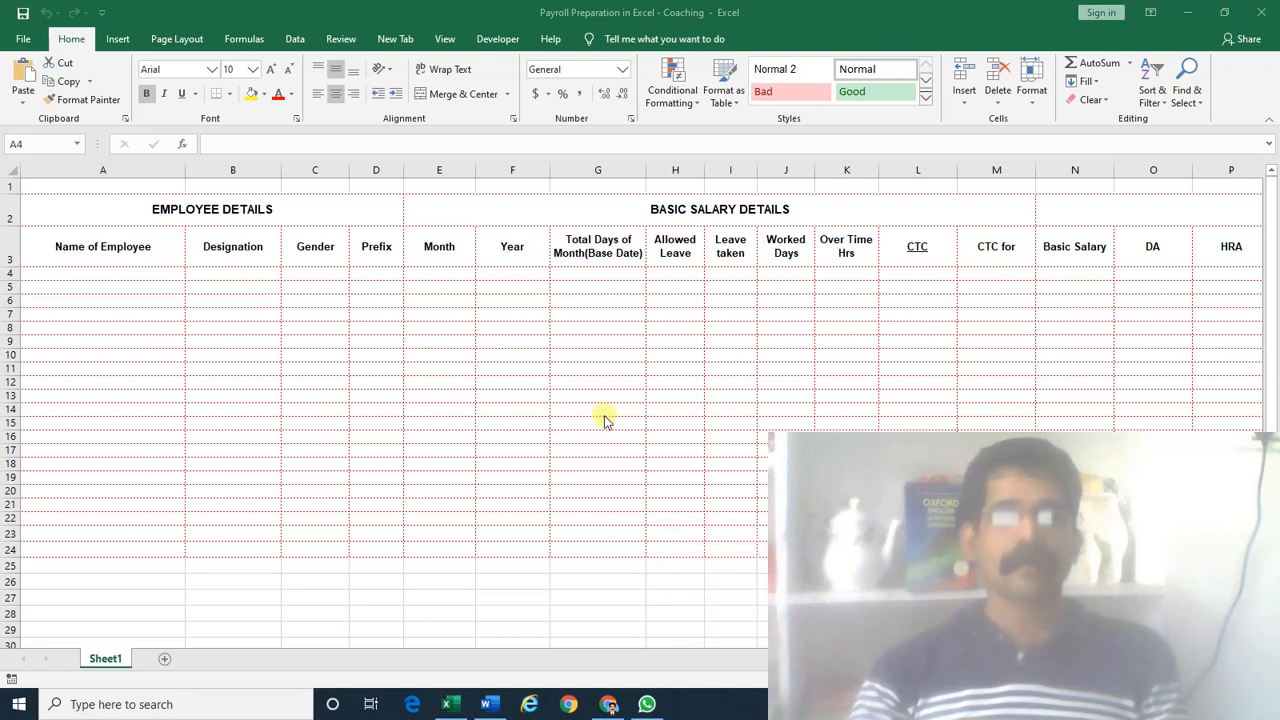
click(134, 248)
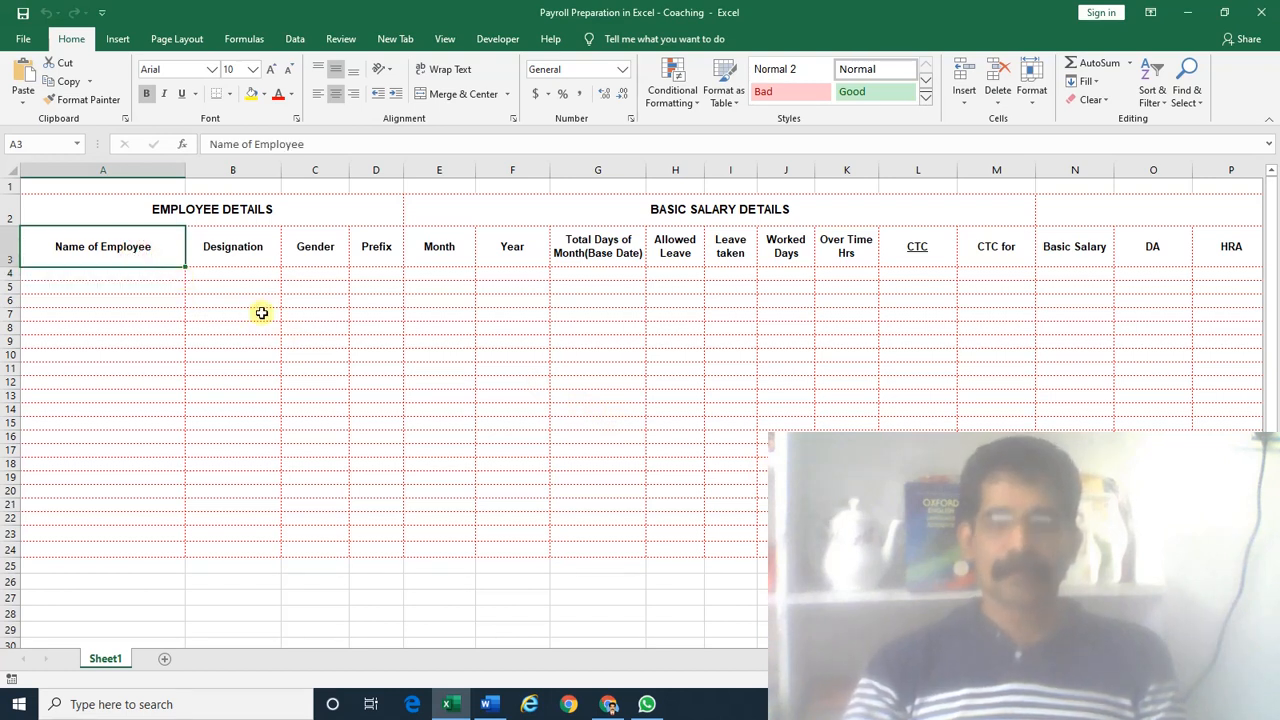
key(Right)
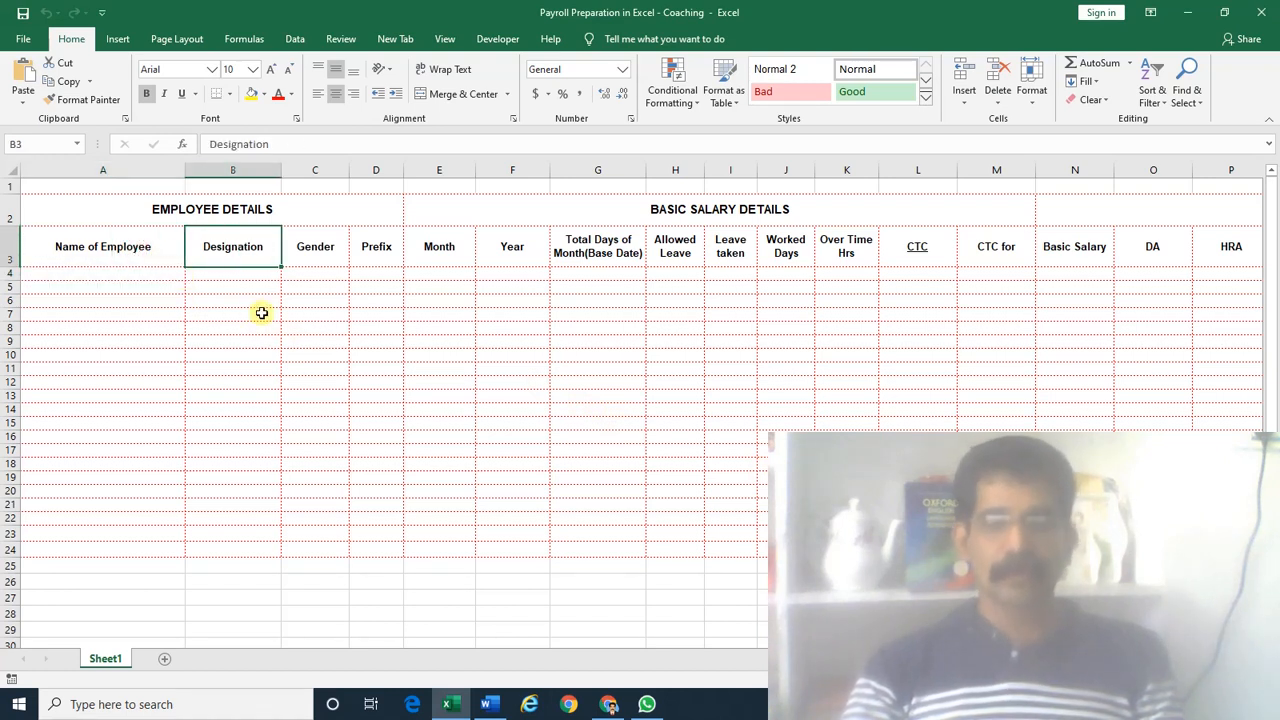
key(Left)
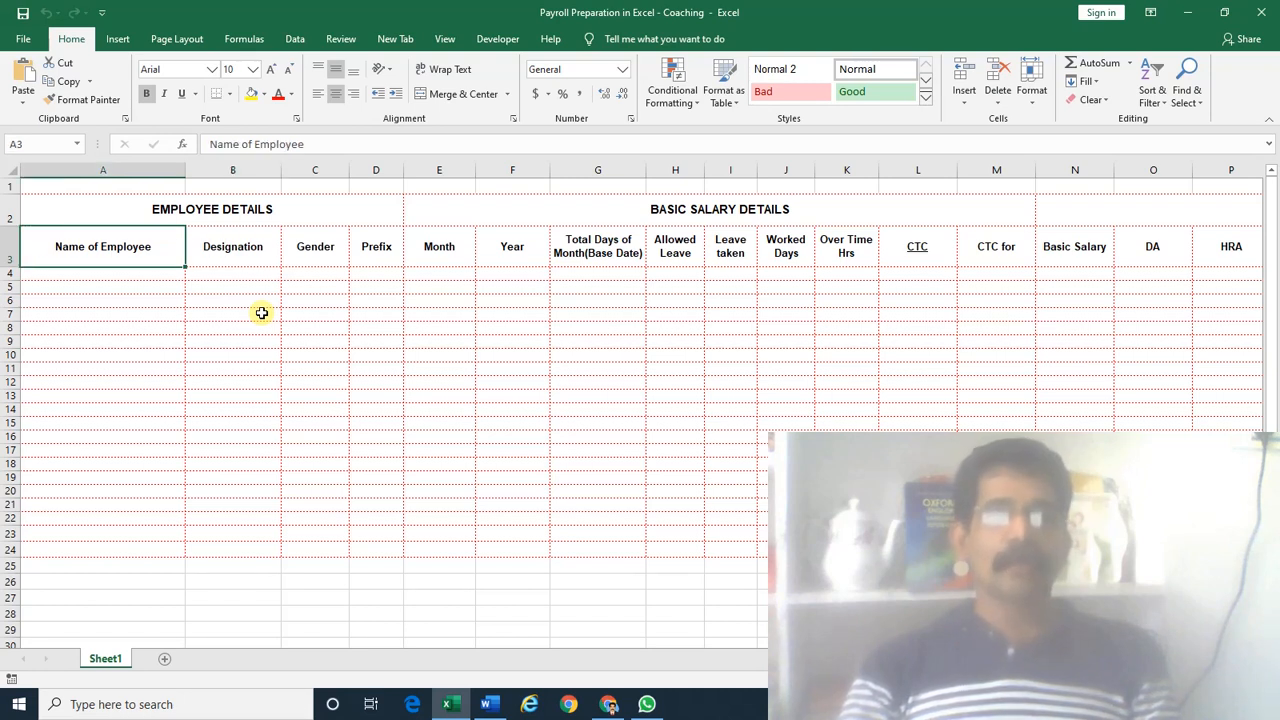
key(Right)
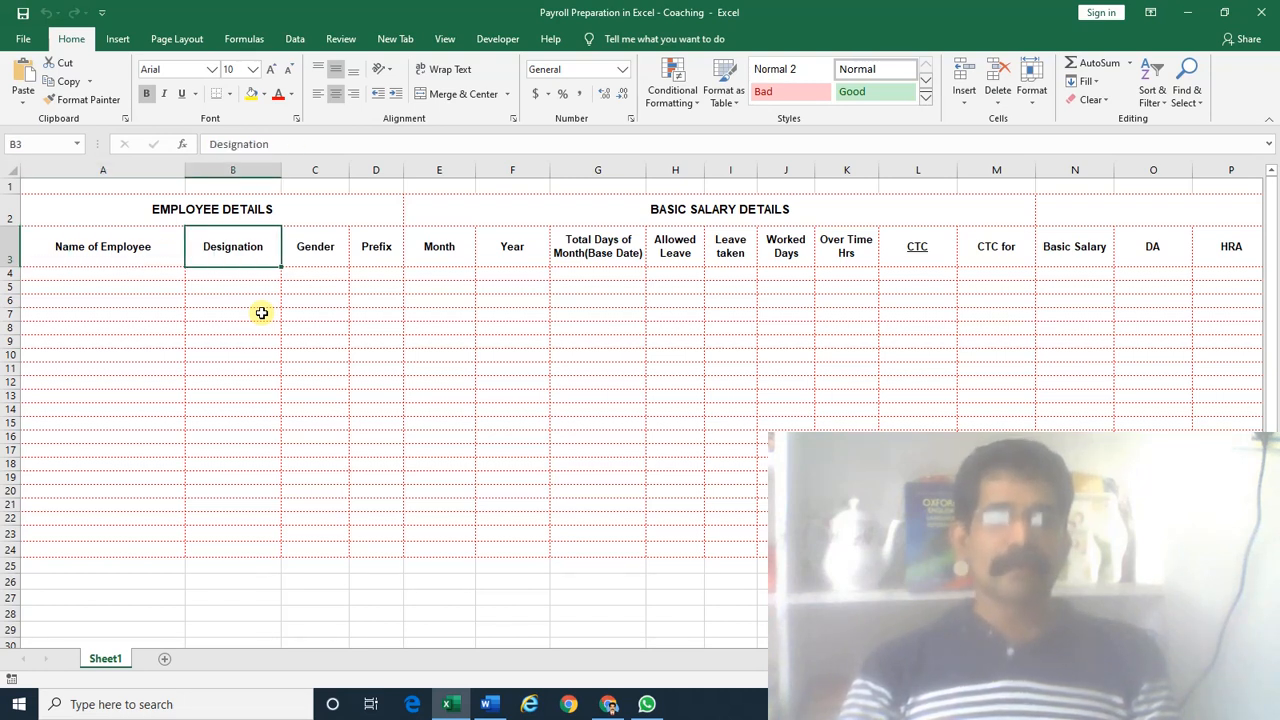
key(Left)
key(Right)
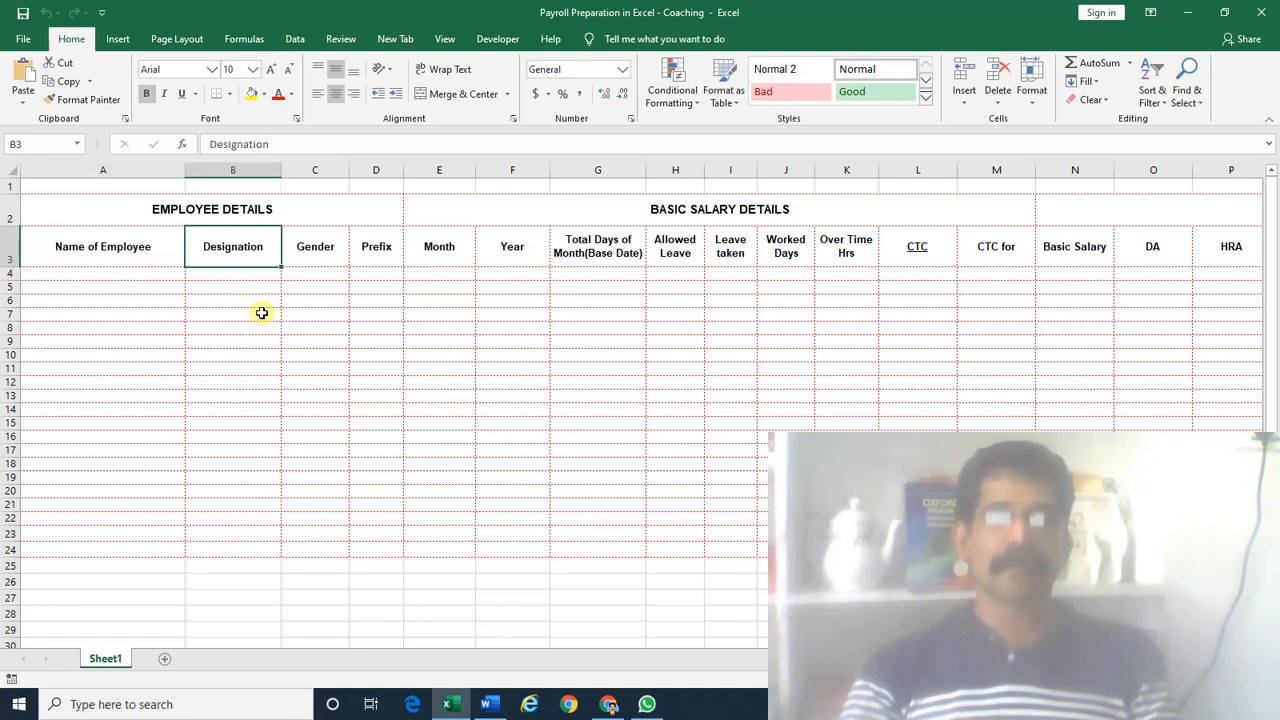
key(Left)
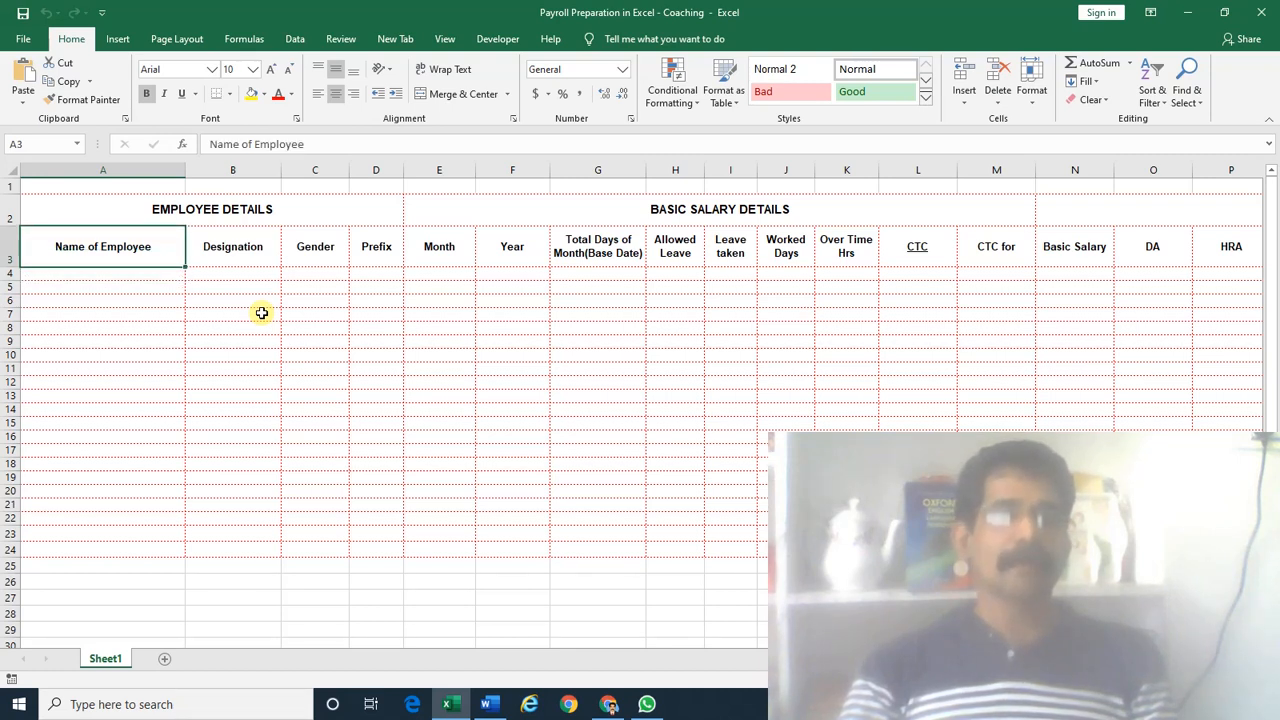
key(Right)
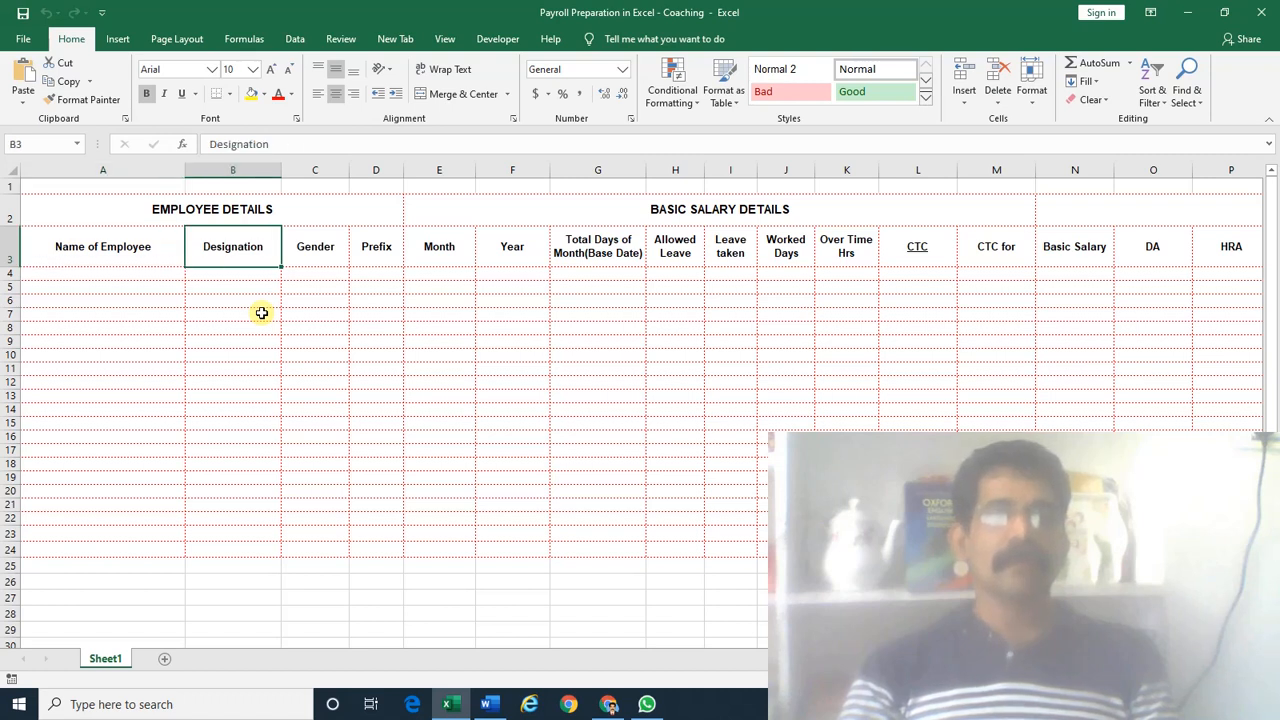
key(Right)
key(Right)
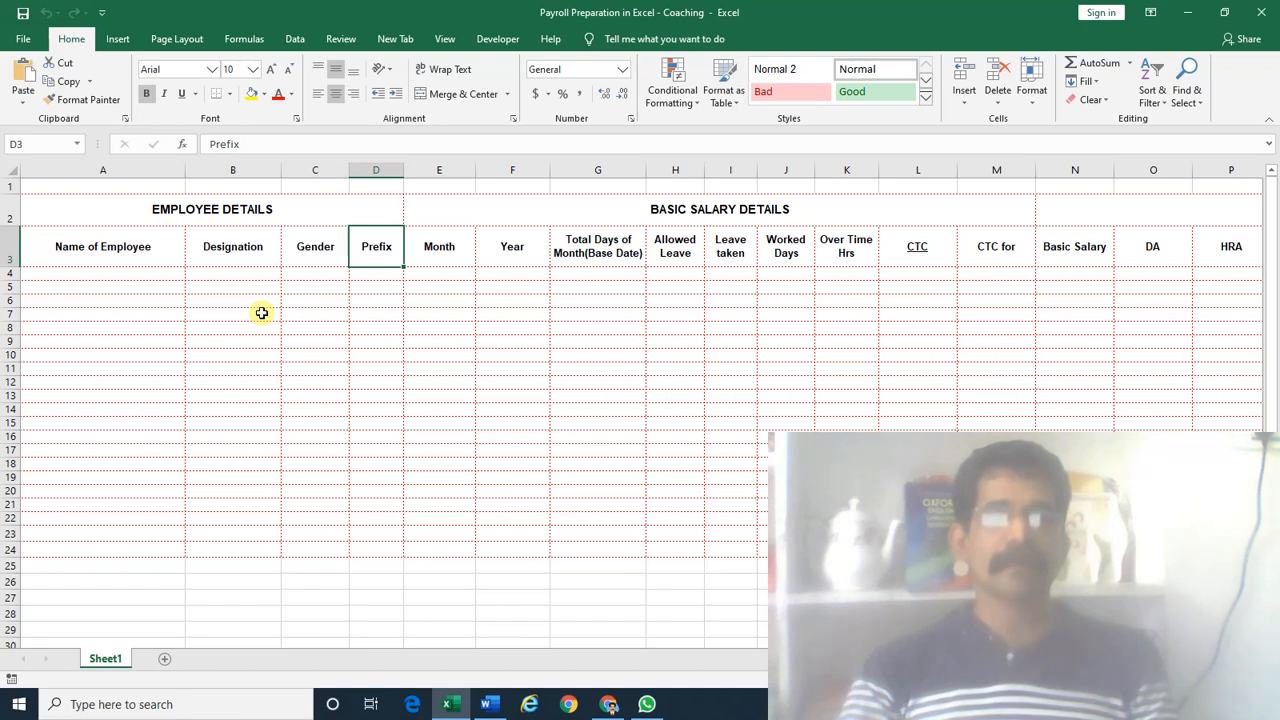
key(Right)
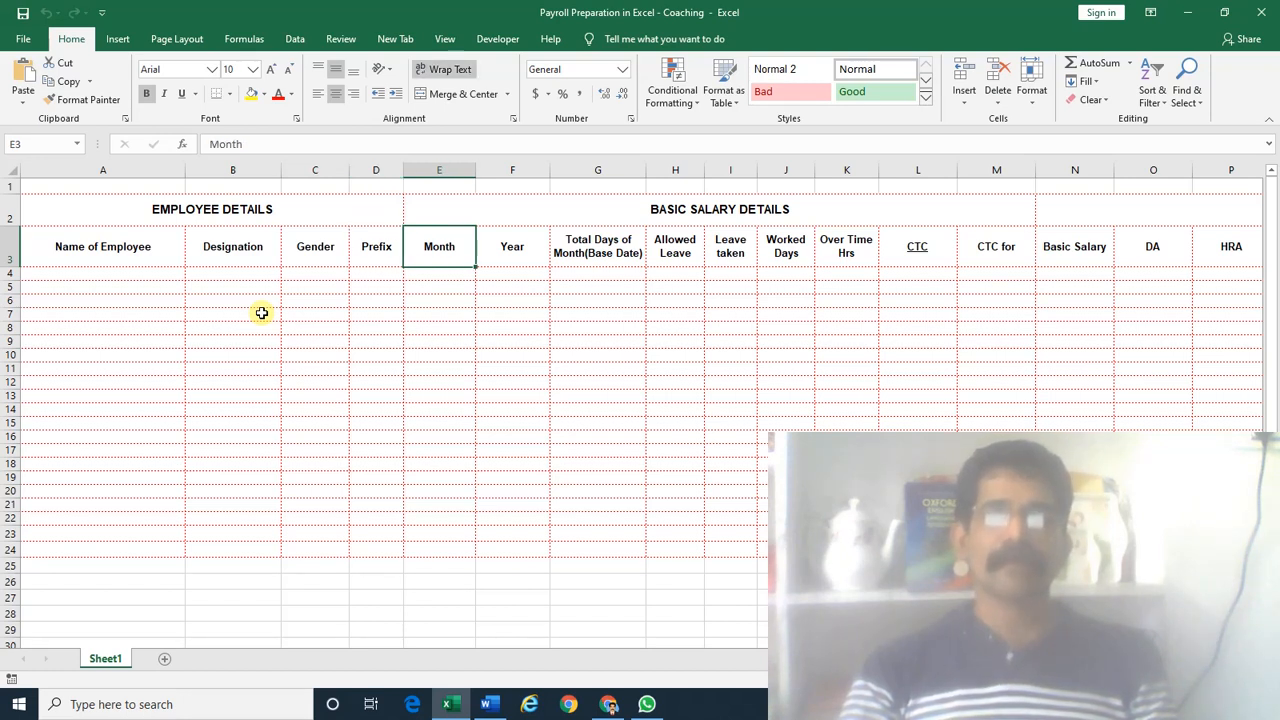
key(Right)
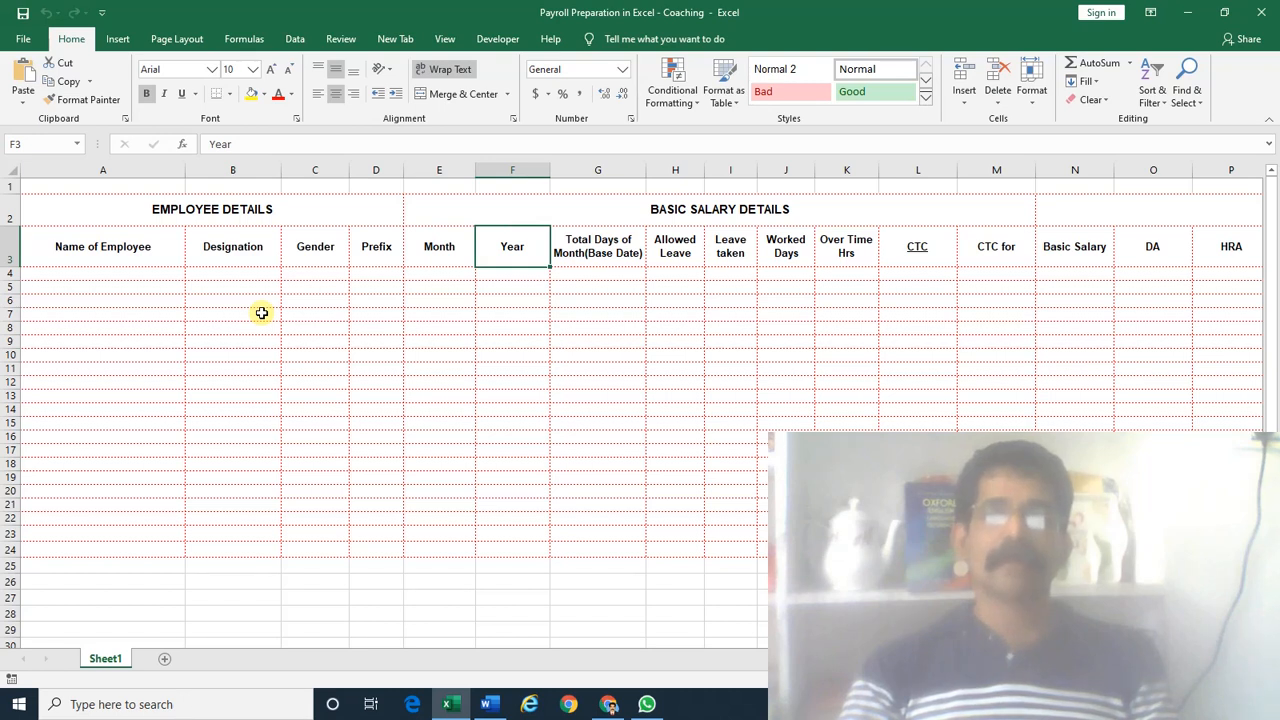
key(Right)
key(Down)
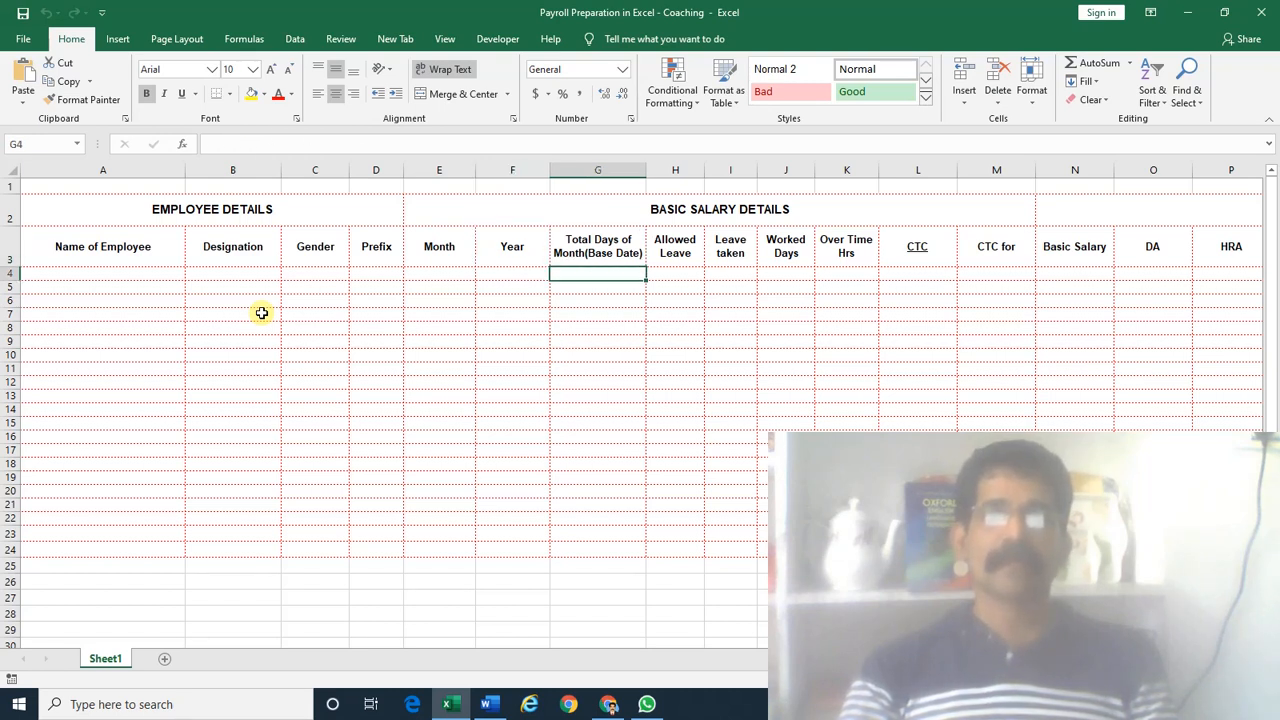
key(Right)
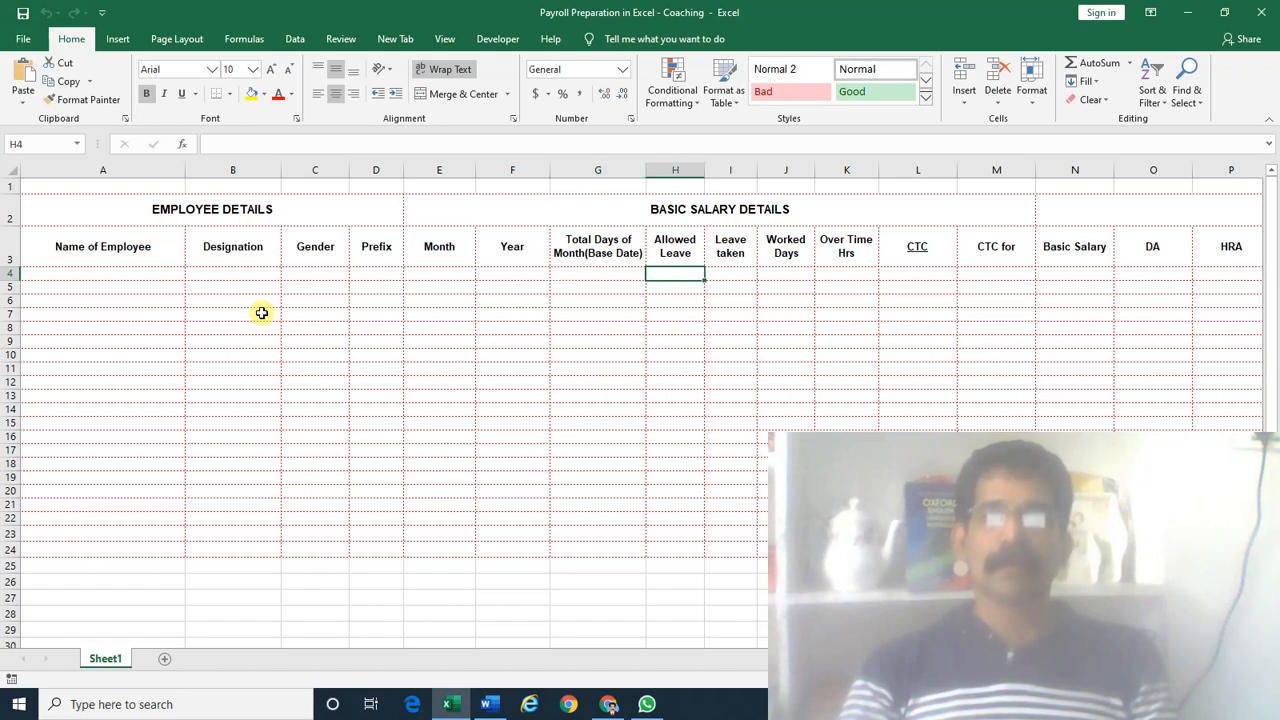
key(Right)
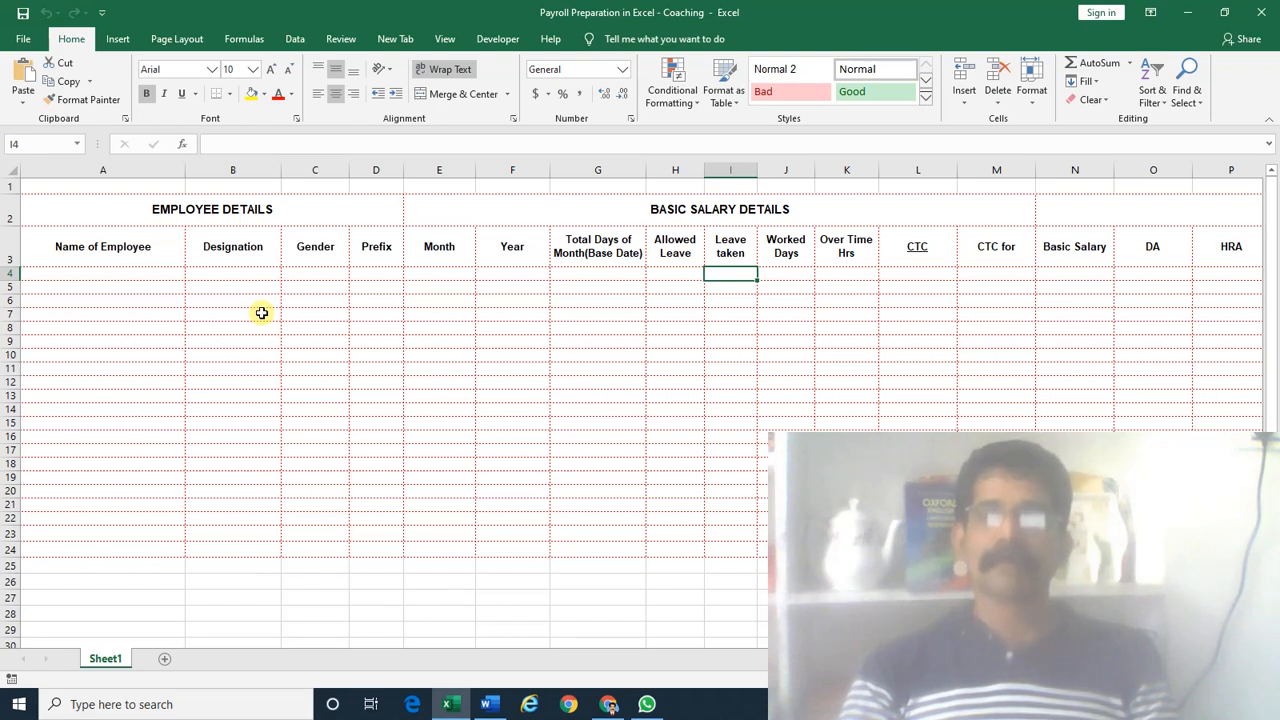
key(Right)
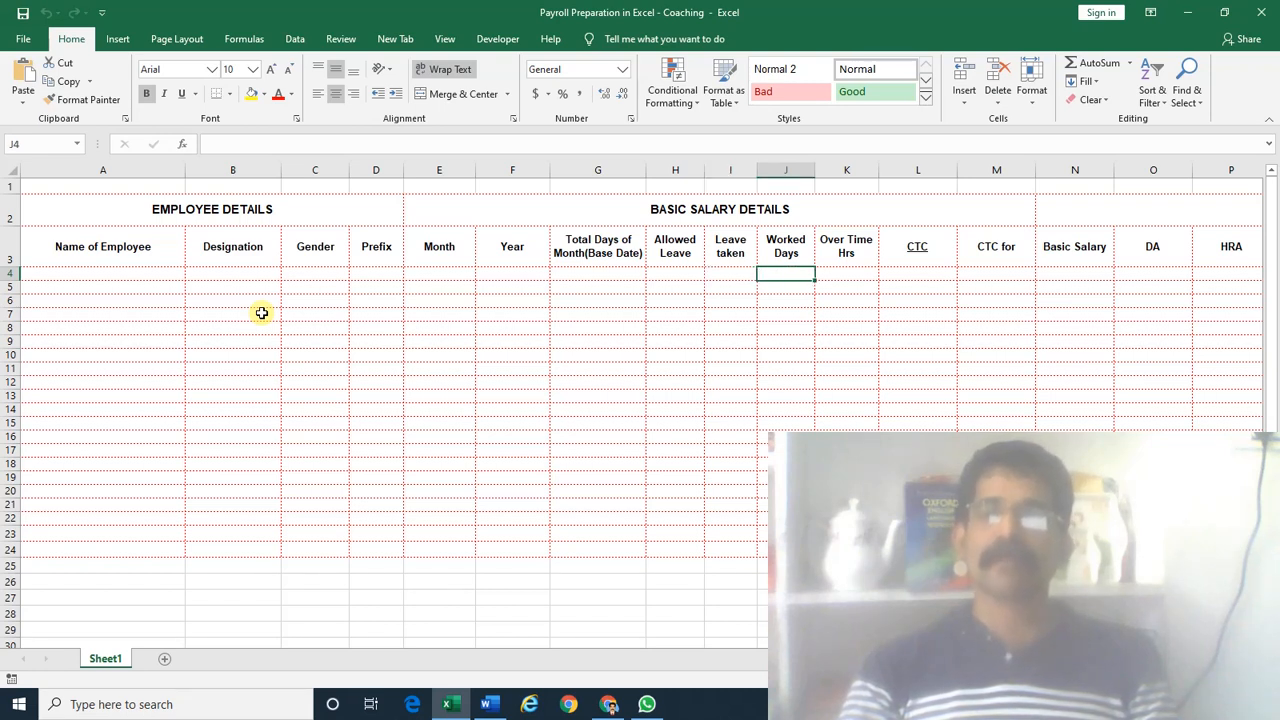
key(Right)
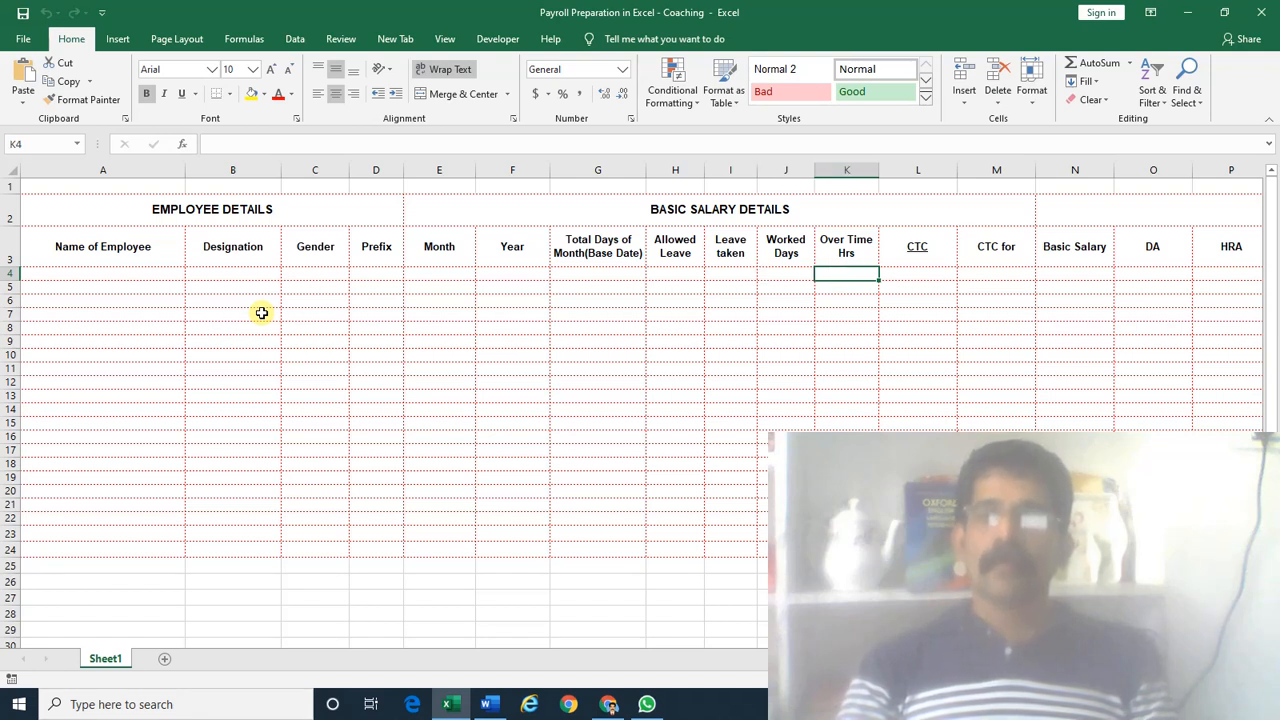
key(Right)
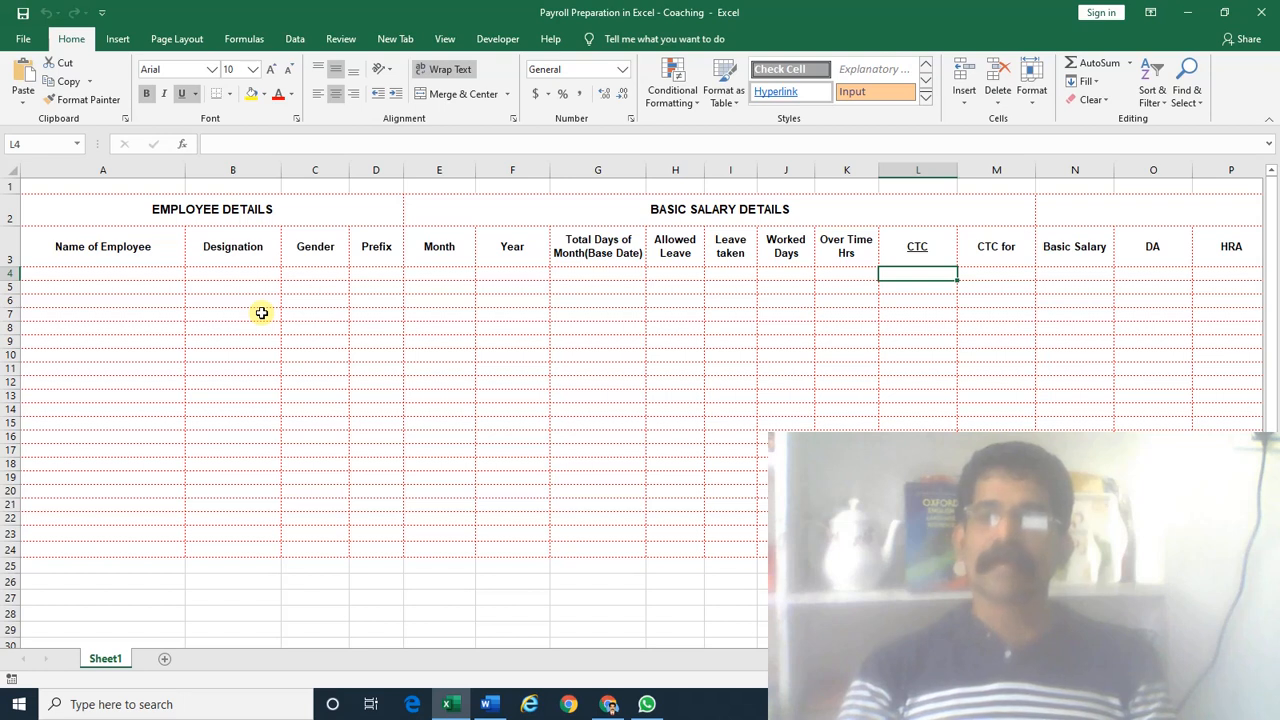
key(Right)
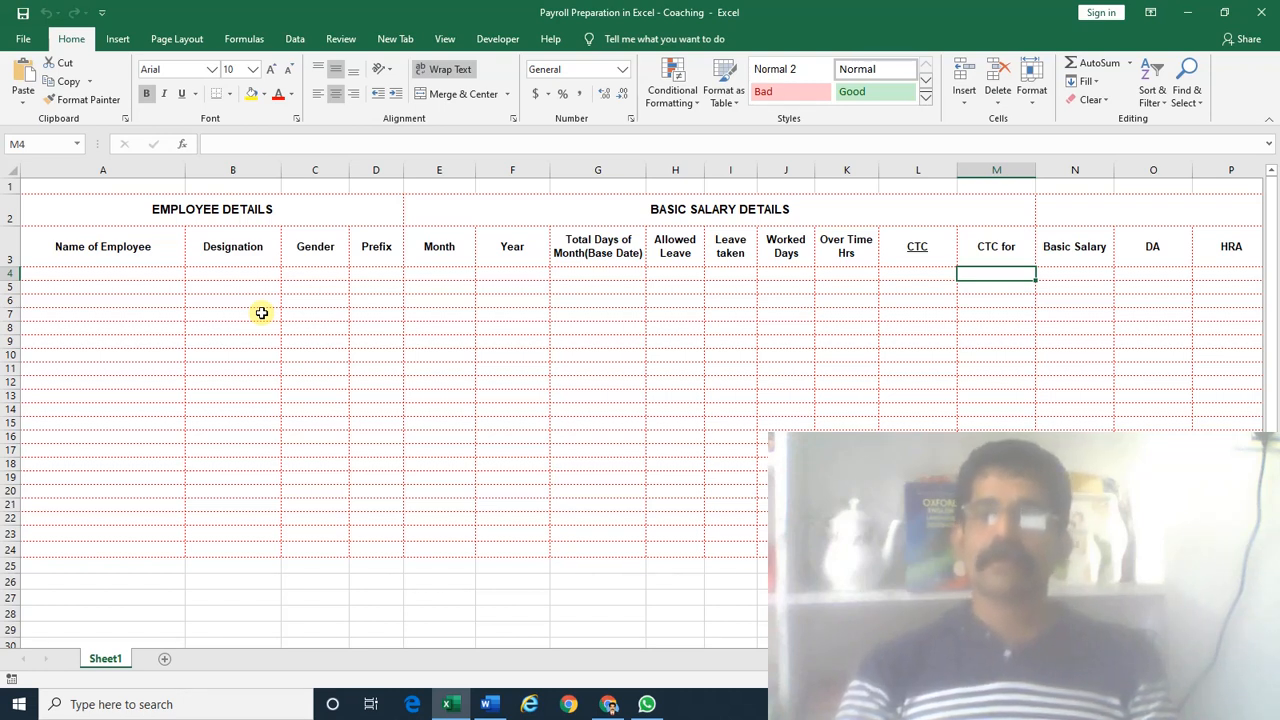
key(Left)
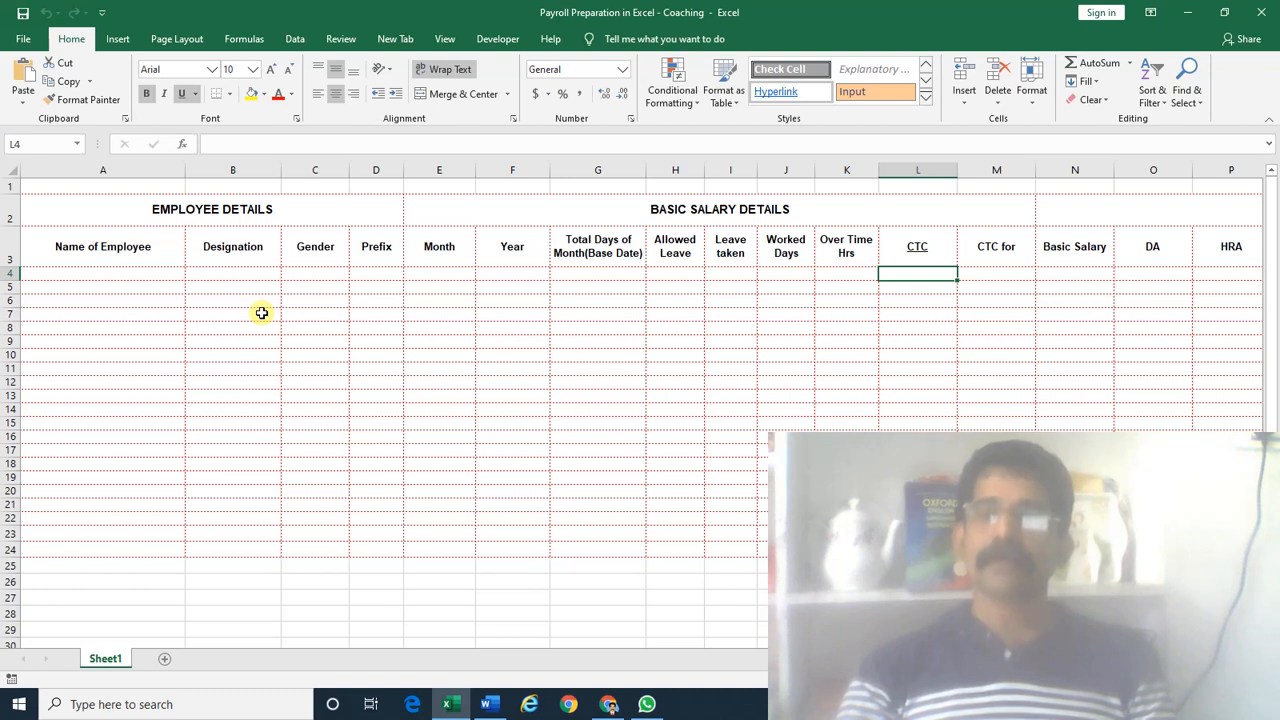
key(Right)
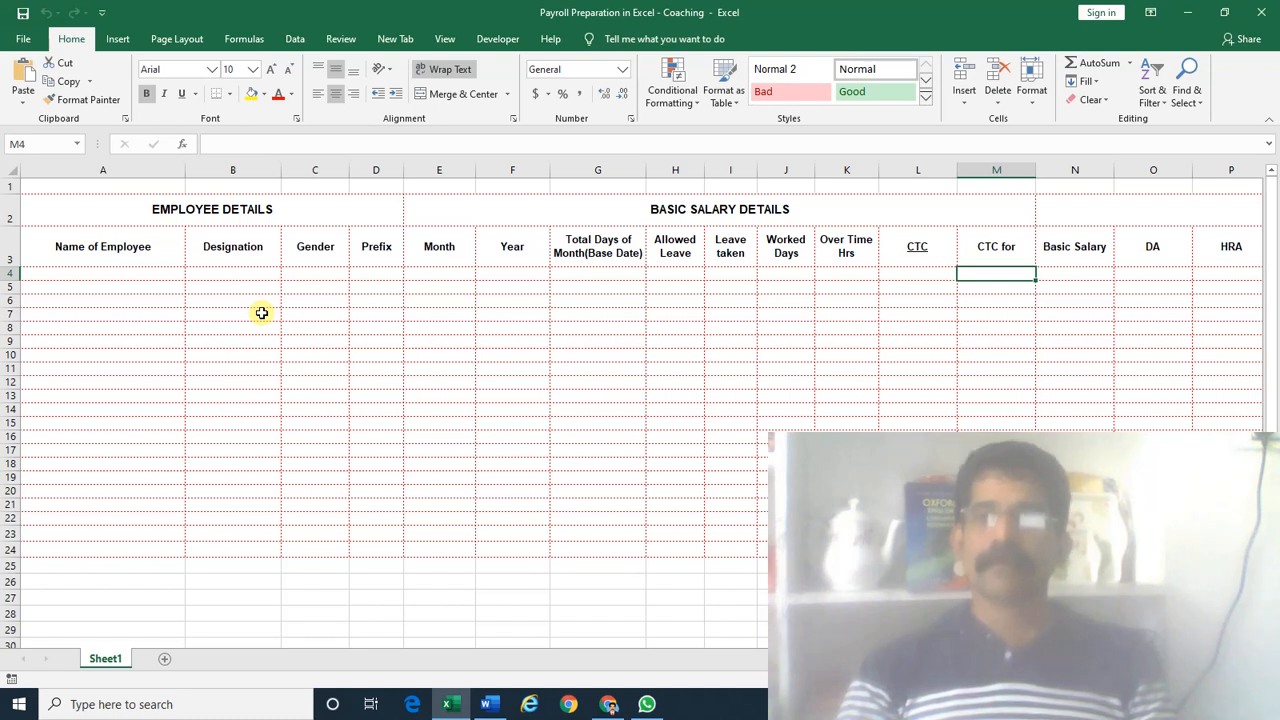
key(Right)
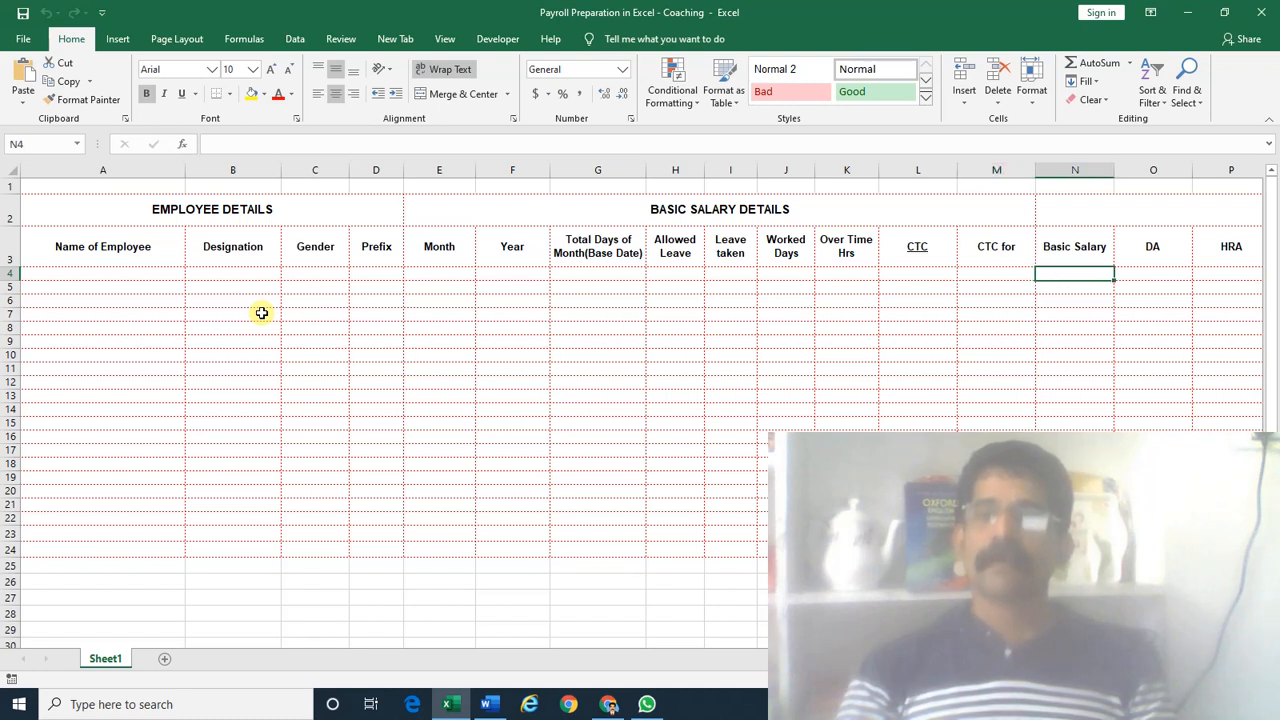
key(Left)
key(Left)
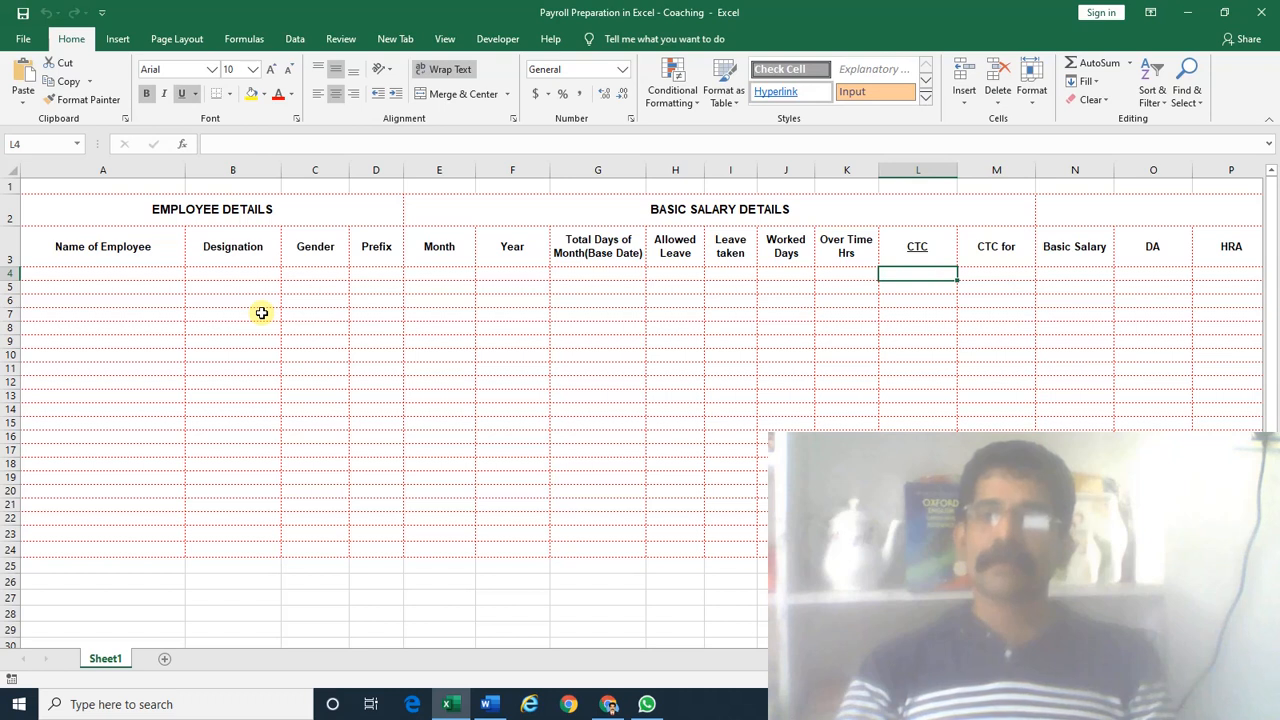
key(Right)
key(Right)
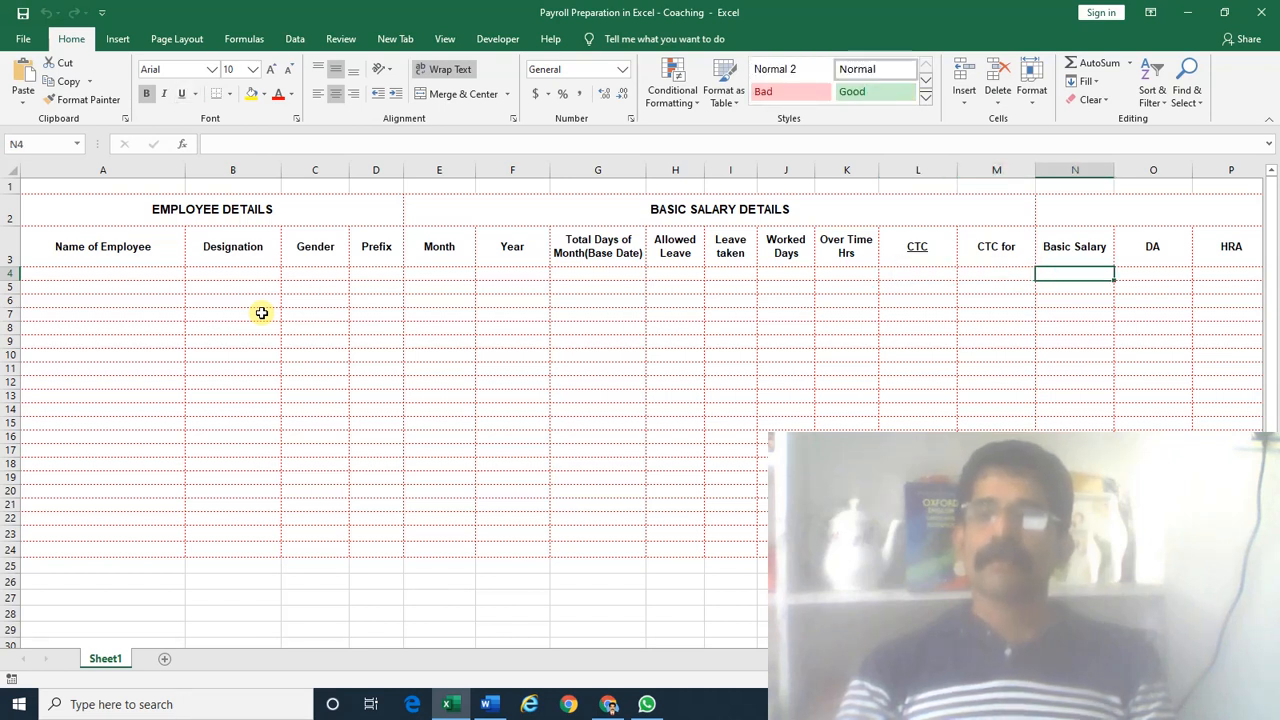
key(Right)
key(Right)
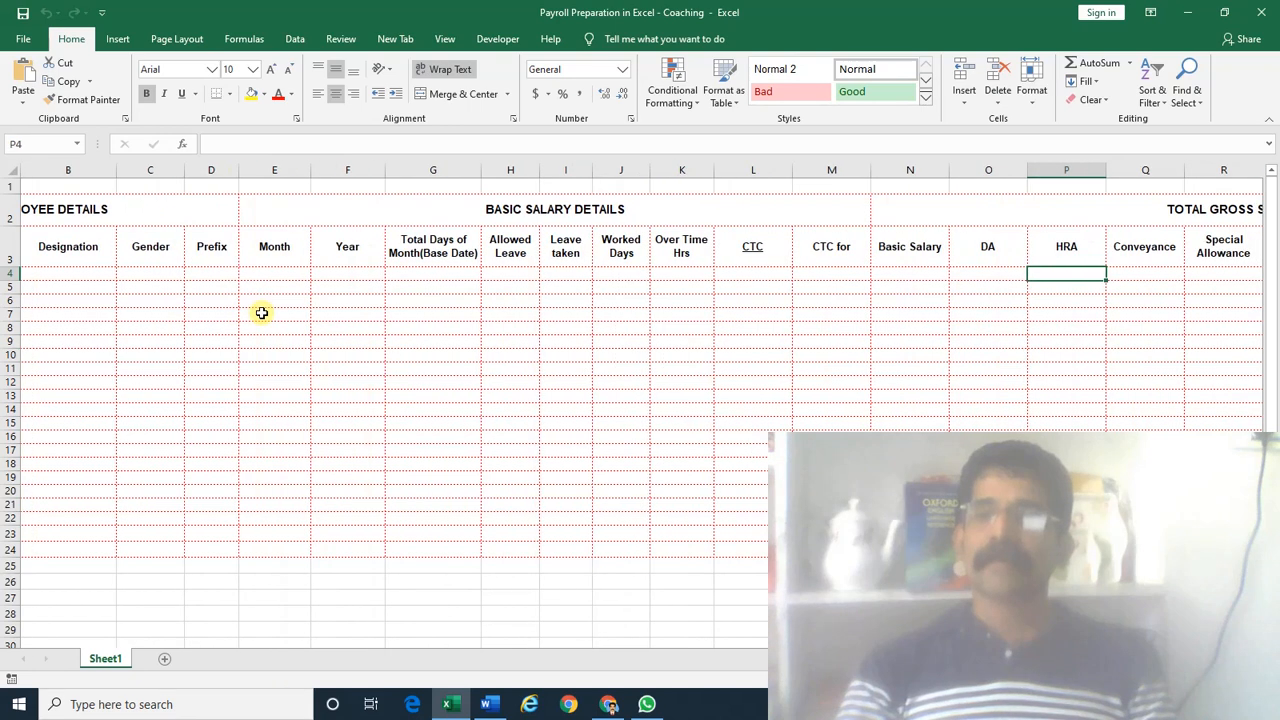
key(Right)
key(Right)
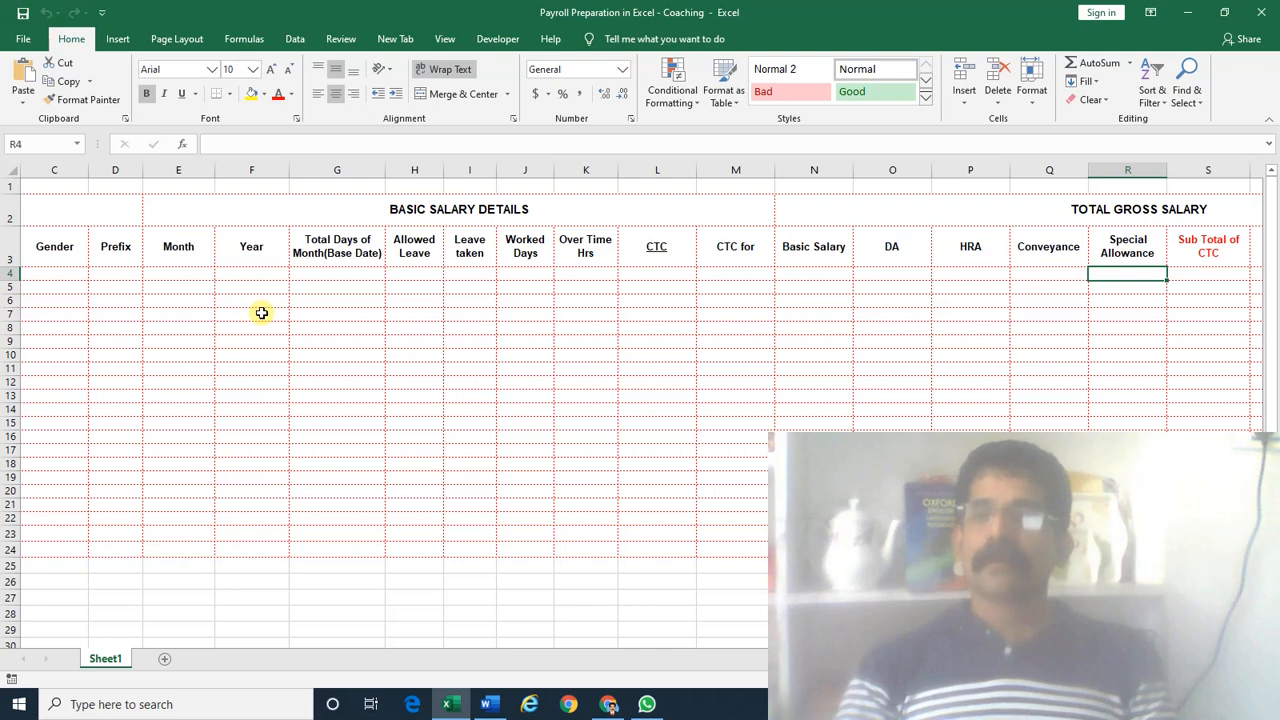
key(Right)
key(Right)
key(Right)
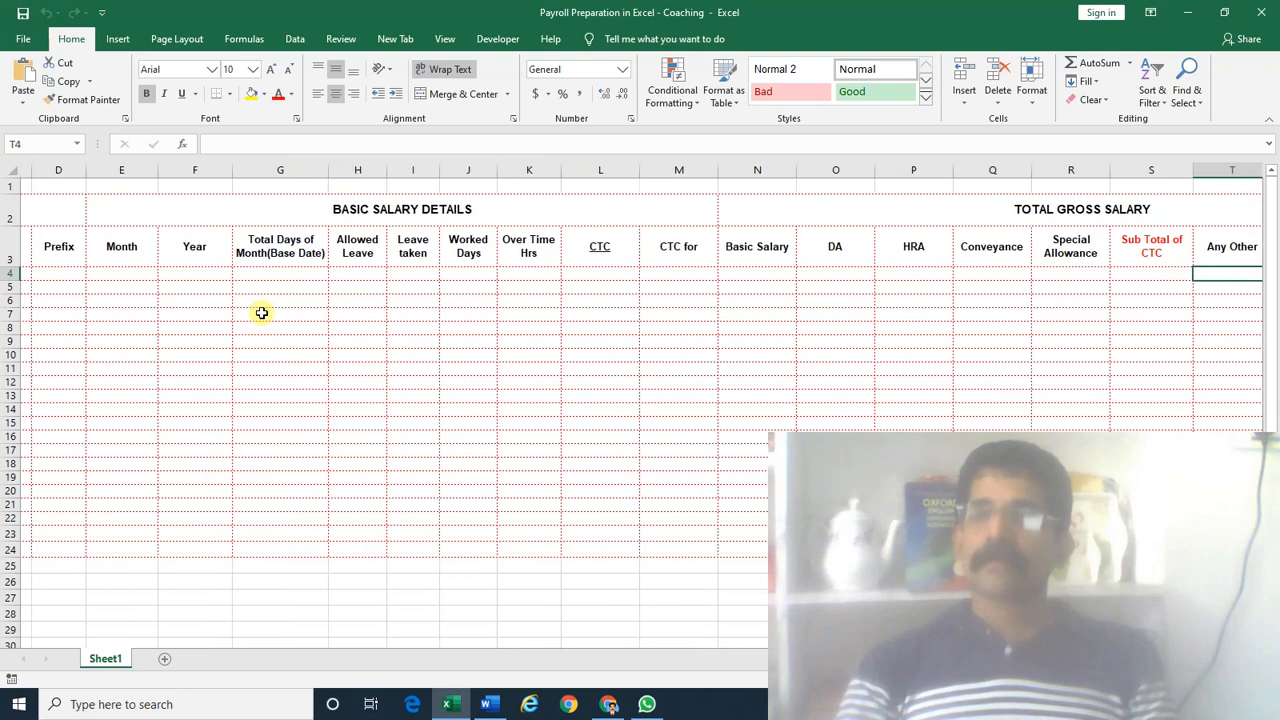
key(Left)
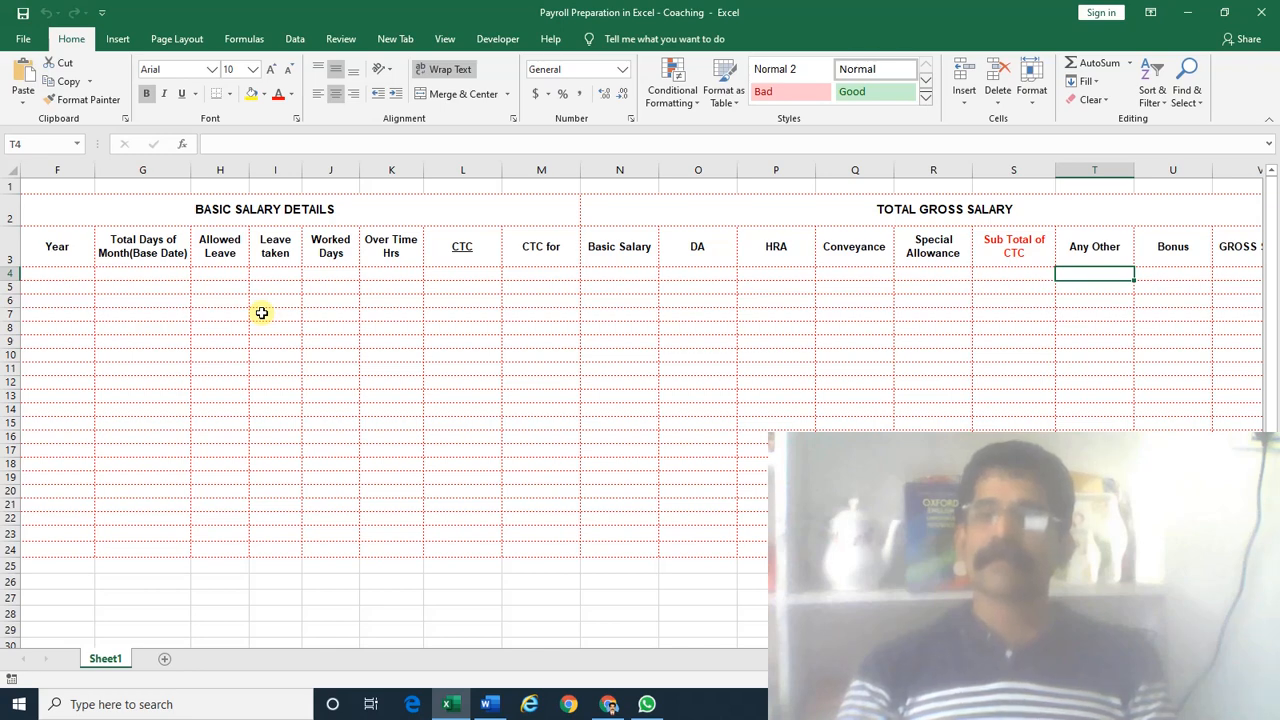
key(Right)
key(Right)
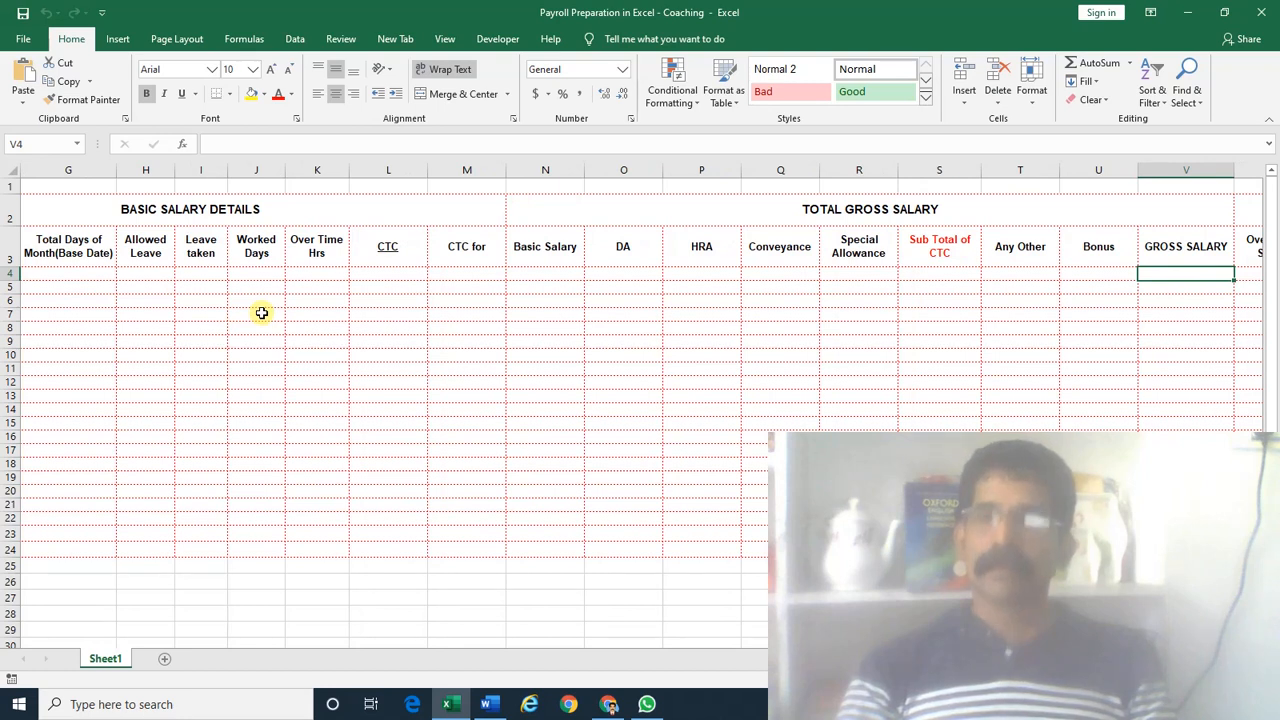
key(Left)
key(Left)
key(Left)
key(shift+Right)
key(shift+Right)
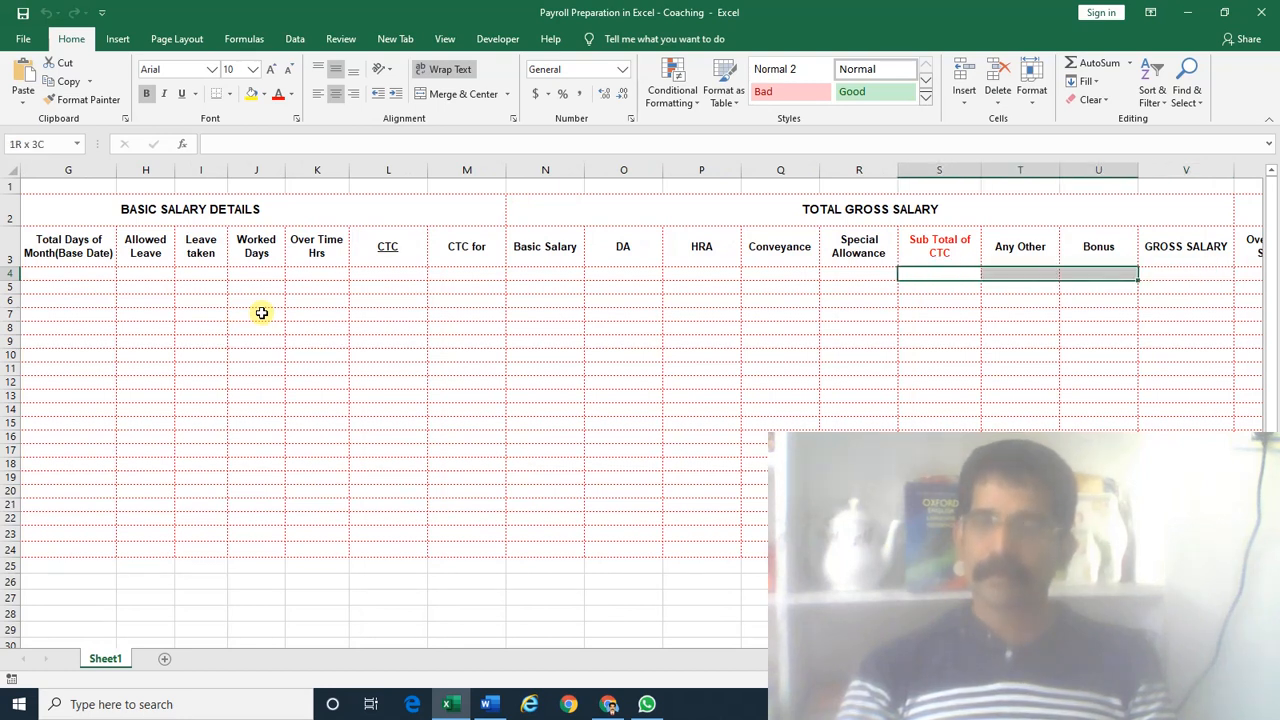
key(Right)
key(Right)
key(Right)
key(Right)
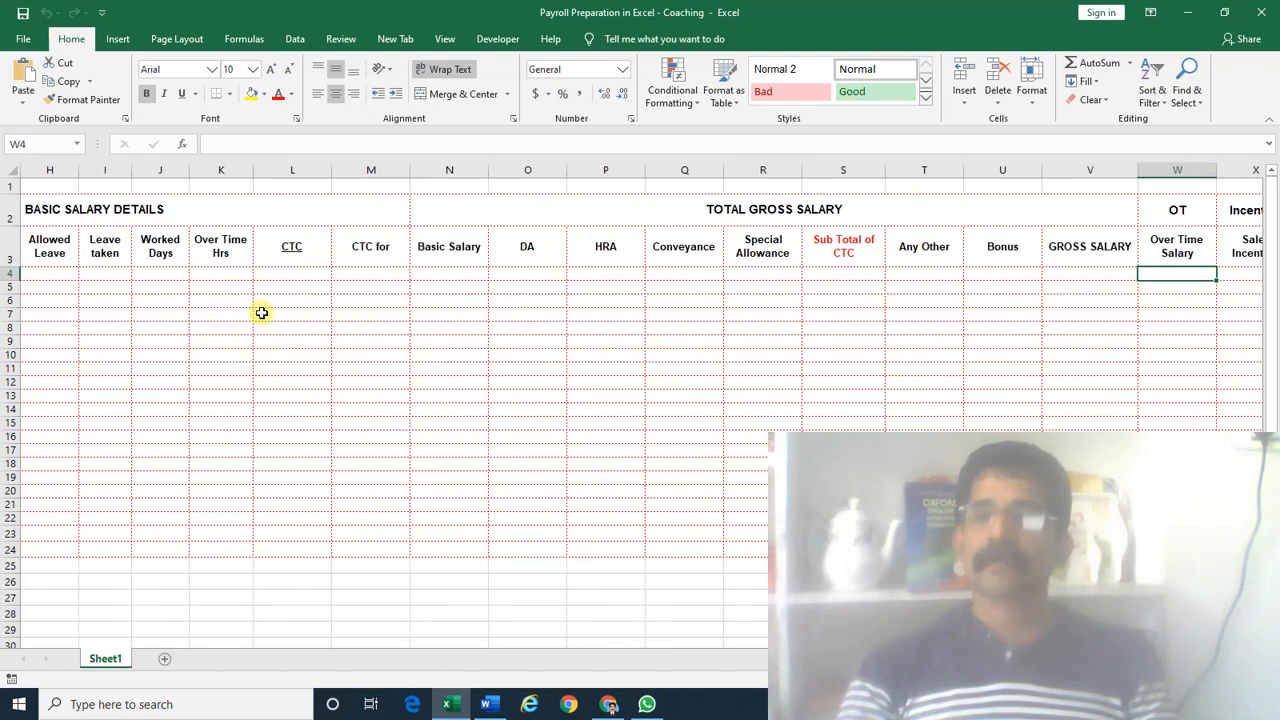
key(Right)
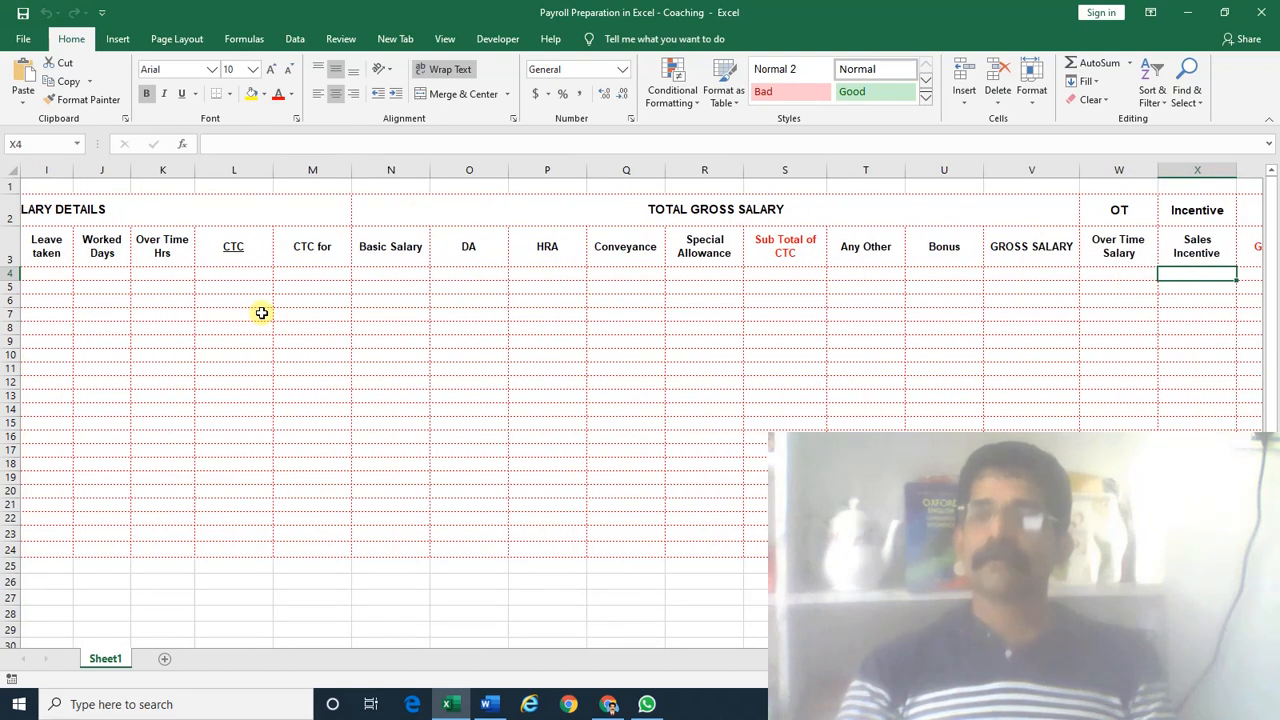
key(Right)
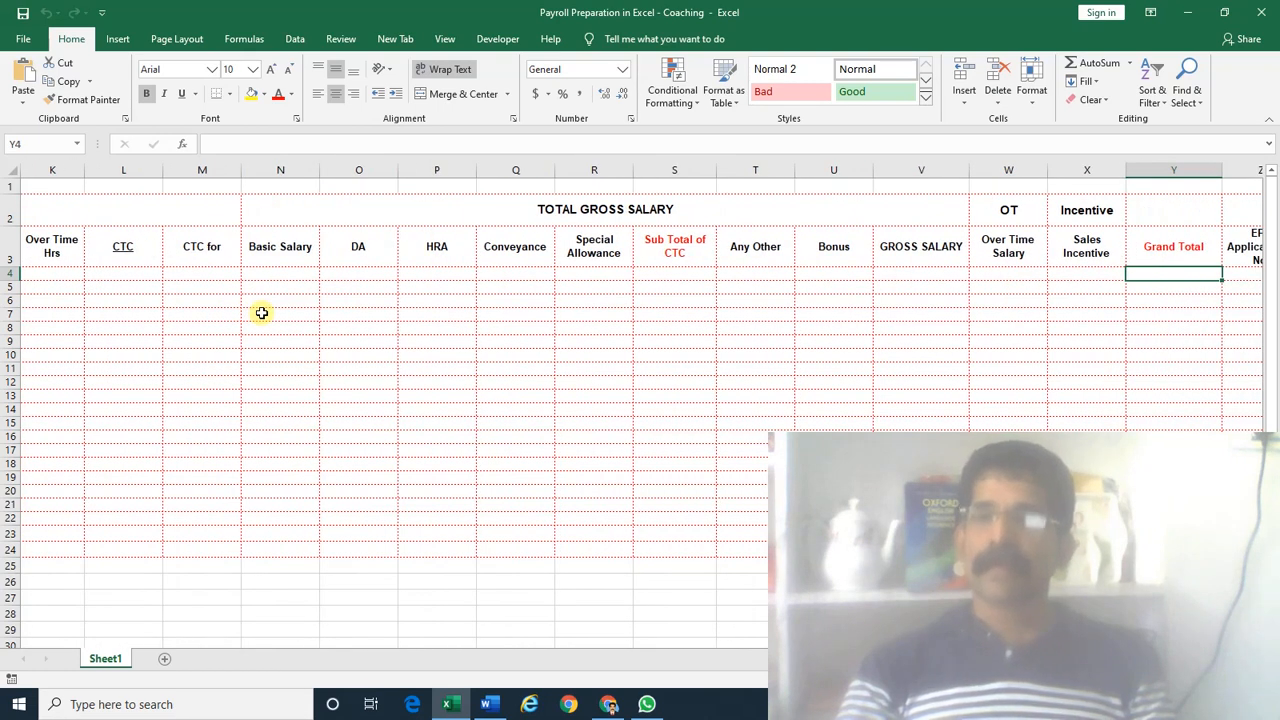
key(Right)
key(Right)
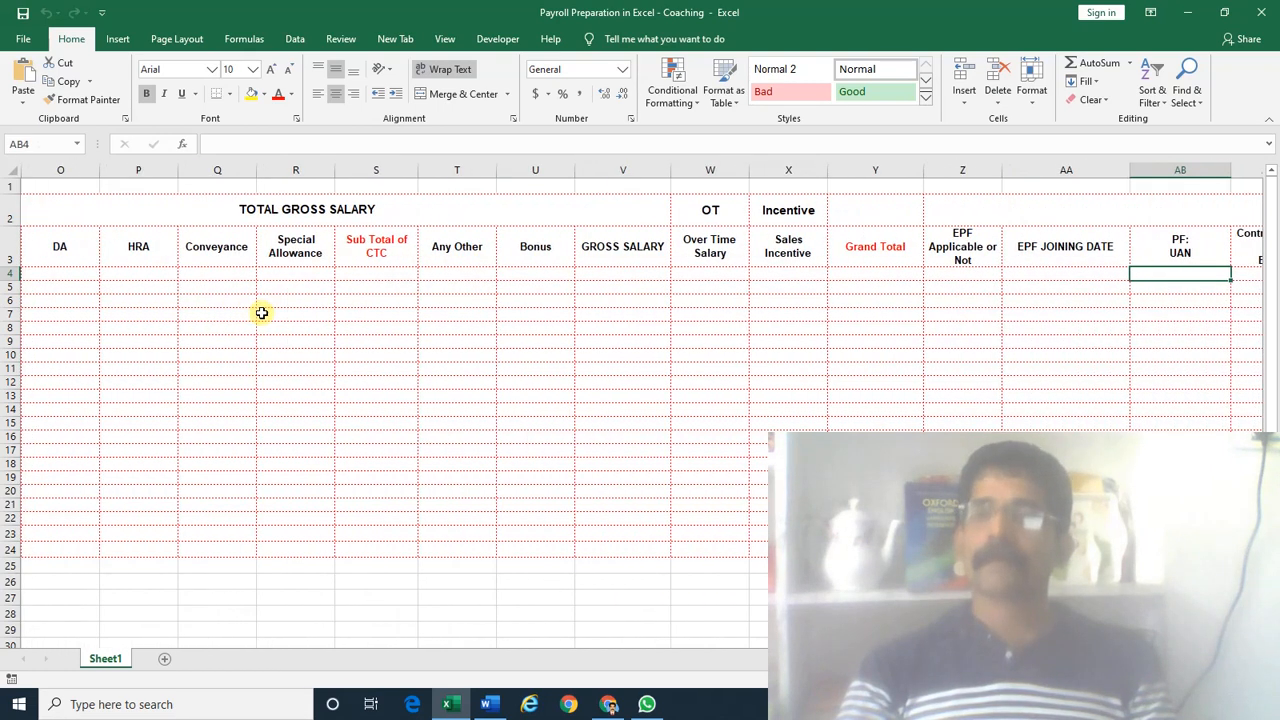
key(Right)
key(Right)
key(Right)
key(Right)
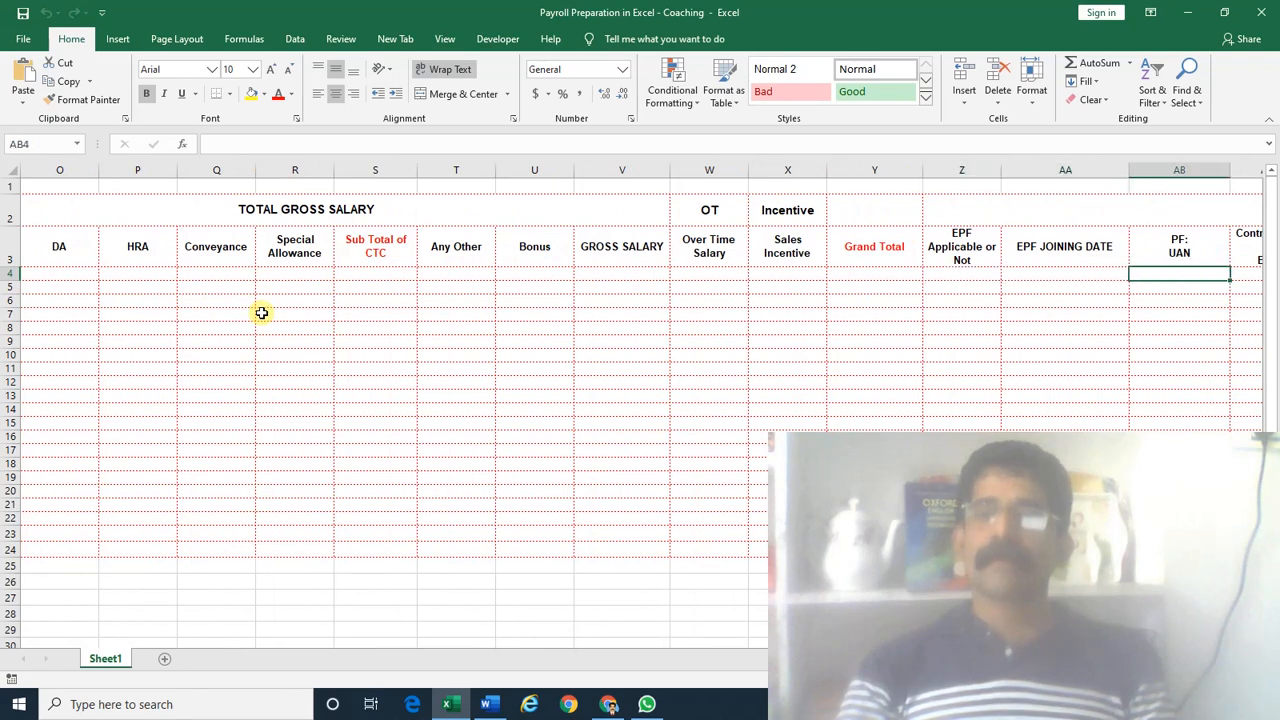
key(Right)
key(Right)
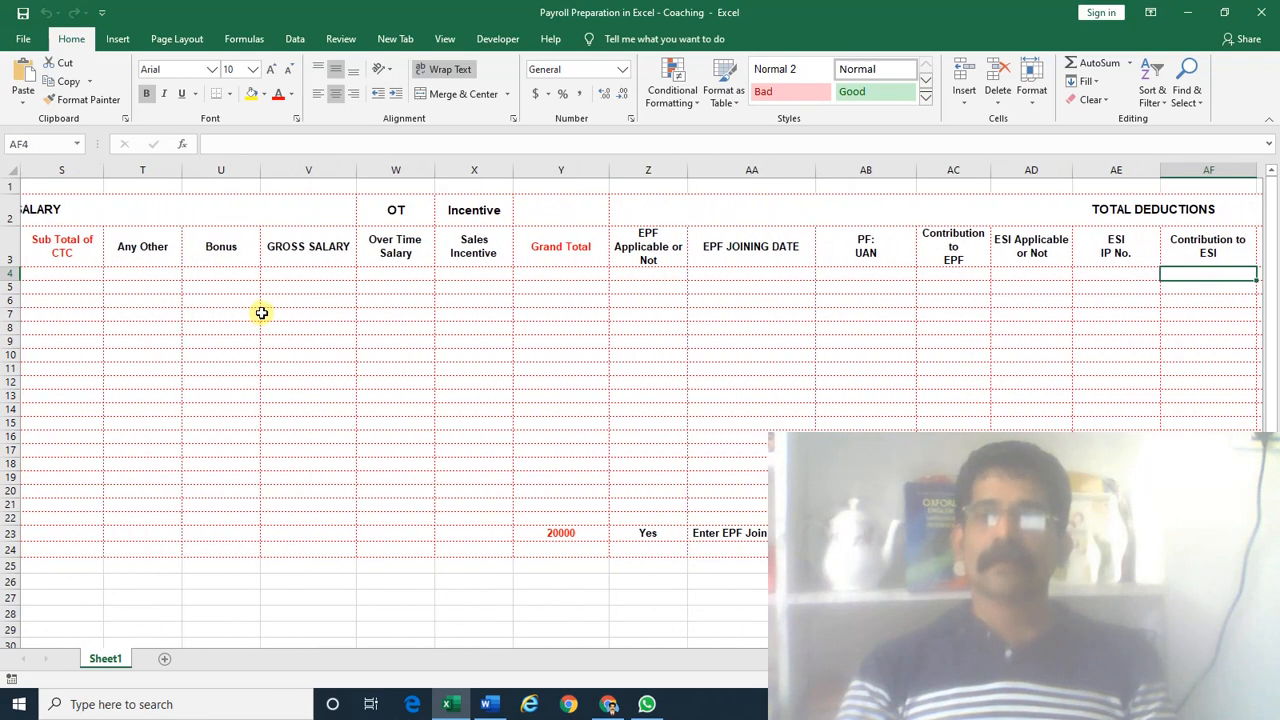
click(543, 188)
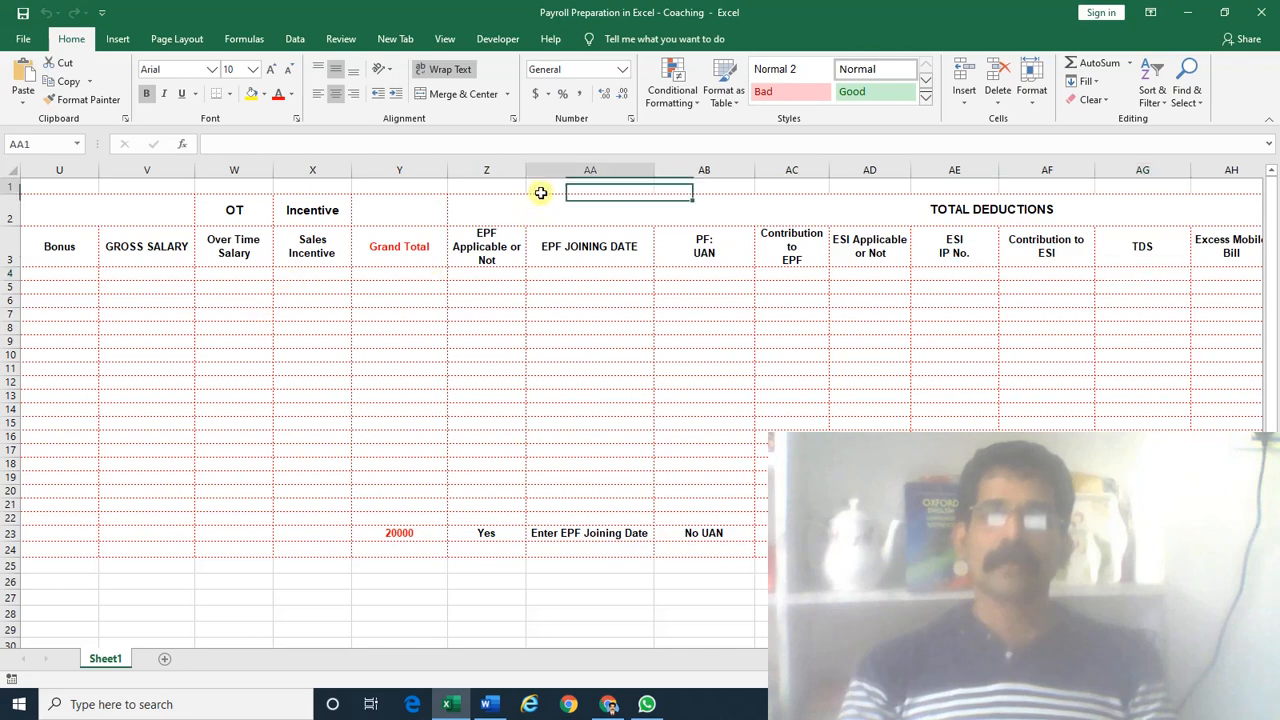
click(543, 206)
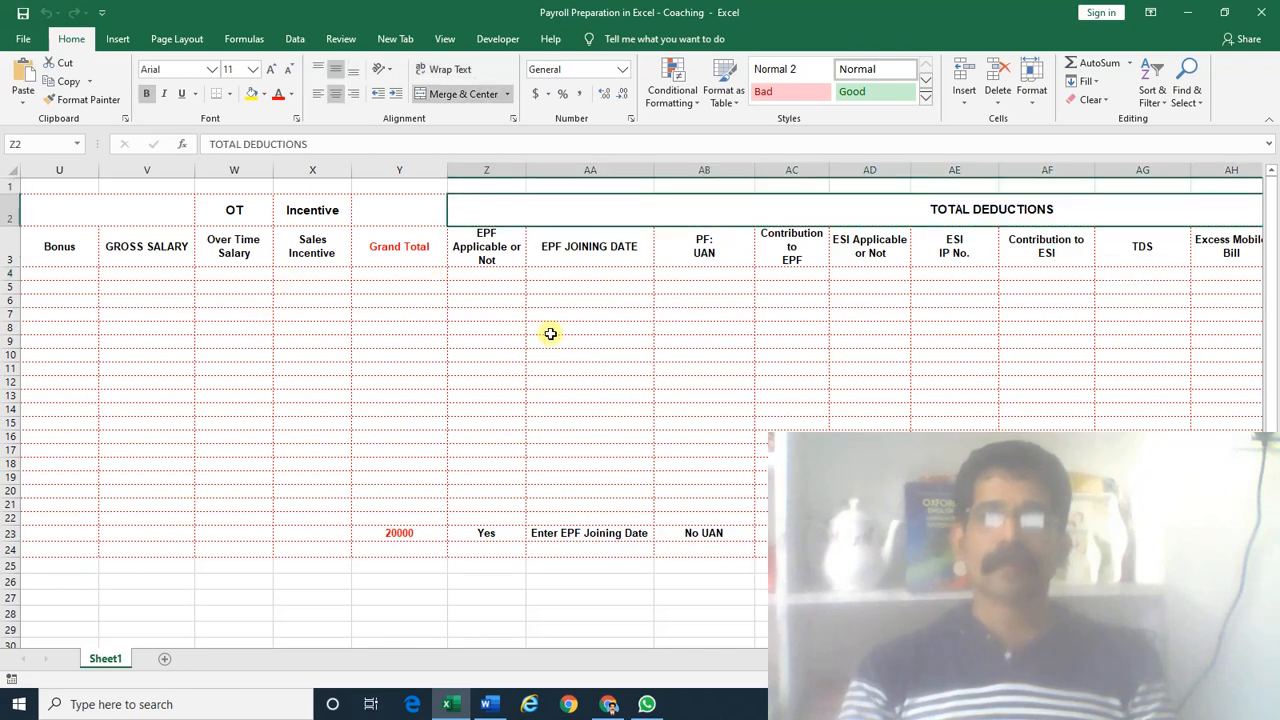
scroll(319, 341, right, 3)
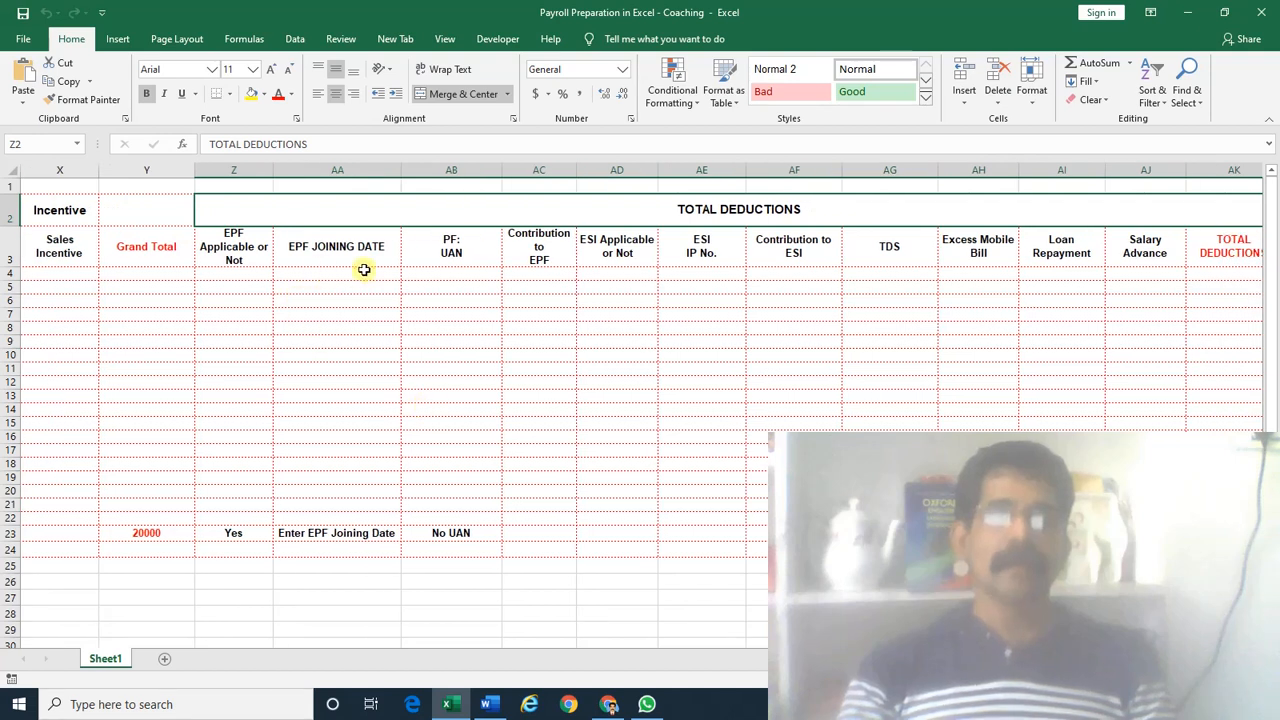
click(528, 270)
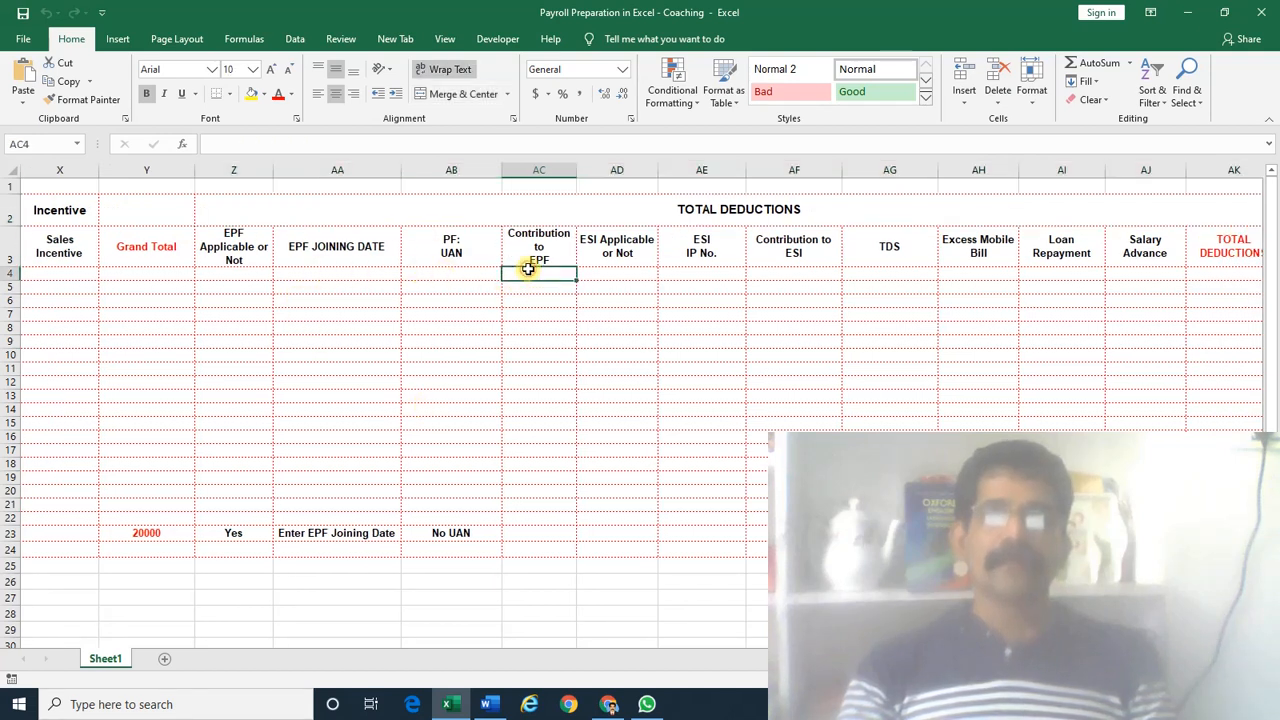
click(680, 276)
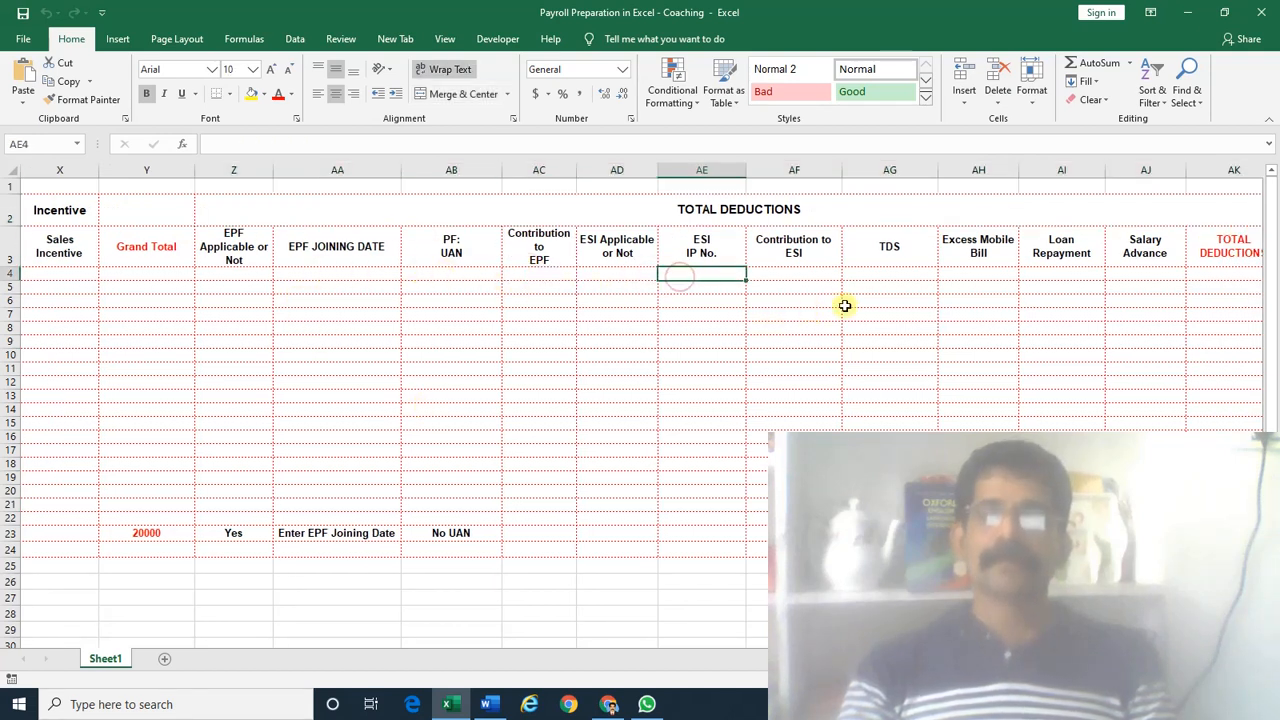
click(806, 271)
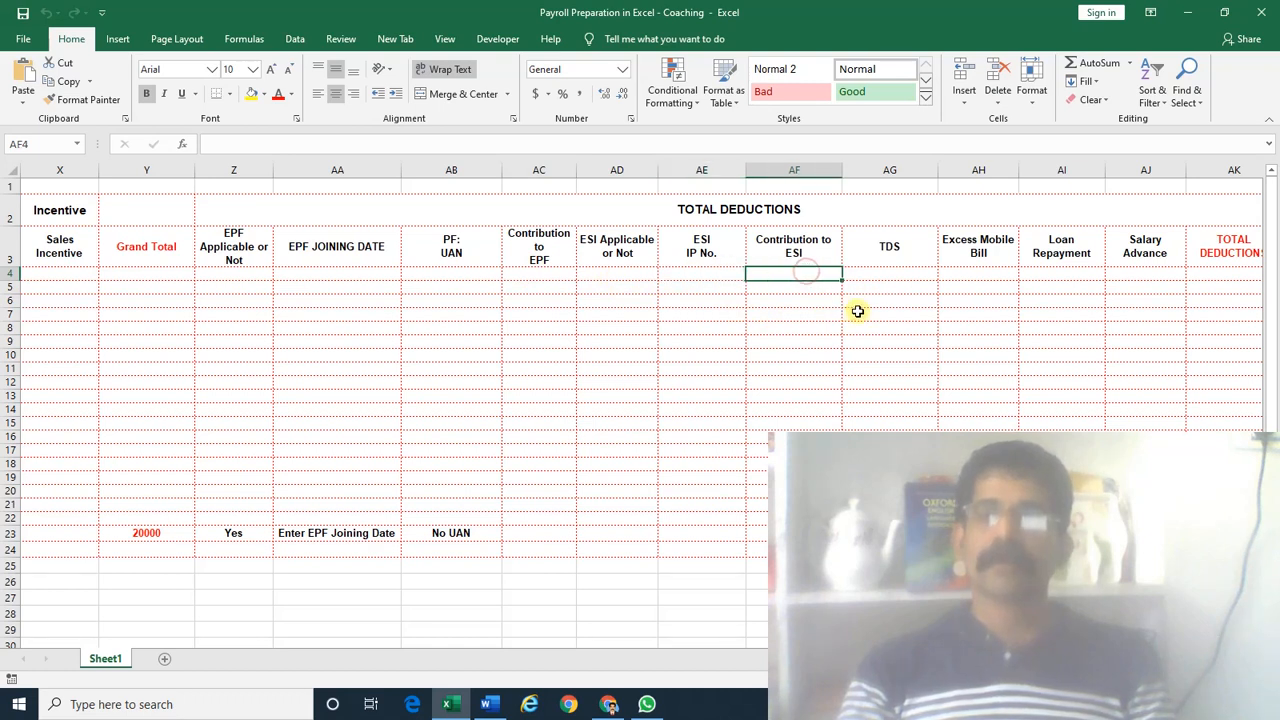
click(887, 275)
click(967, 276)
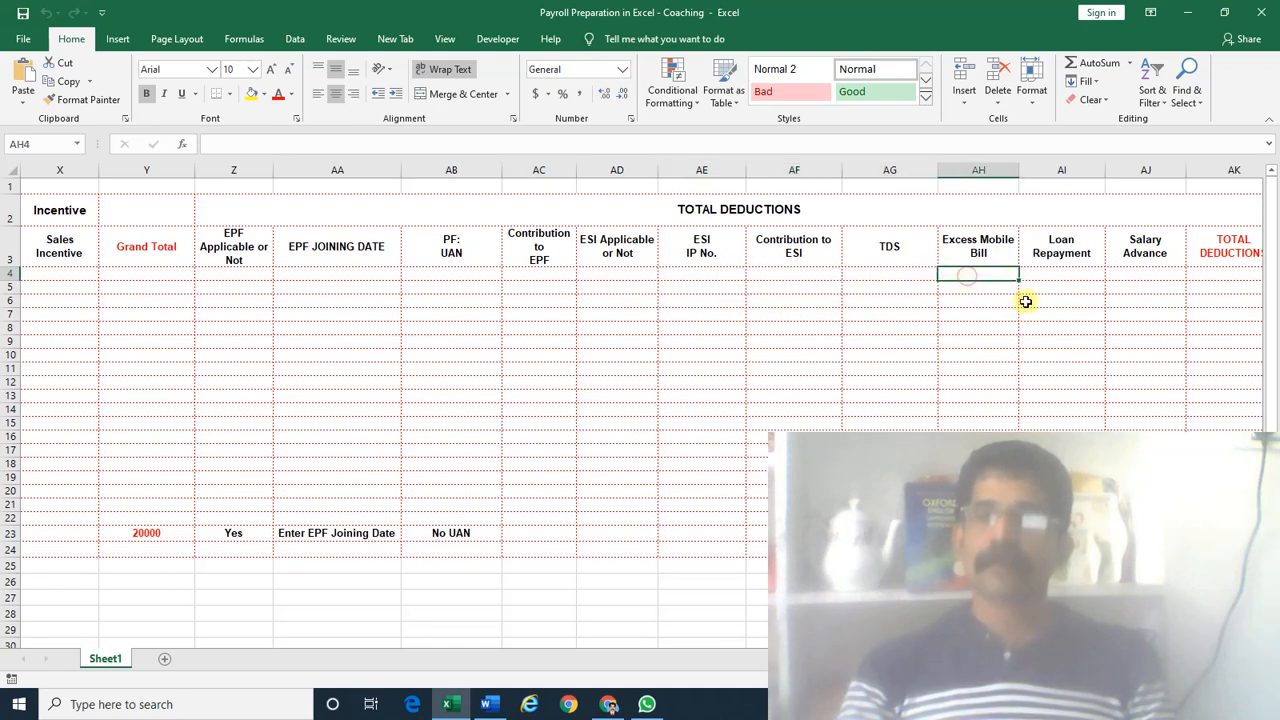
click(1044, 274)
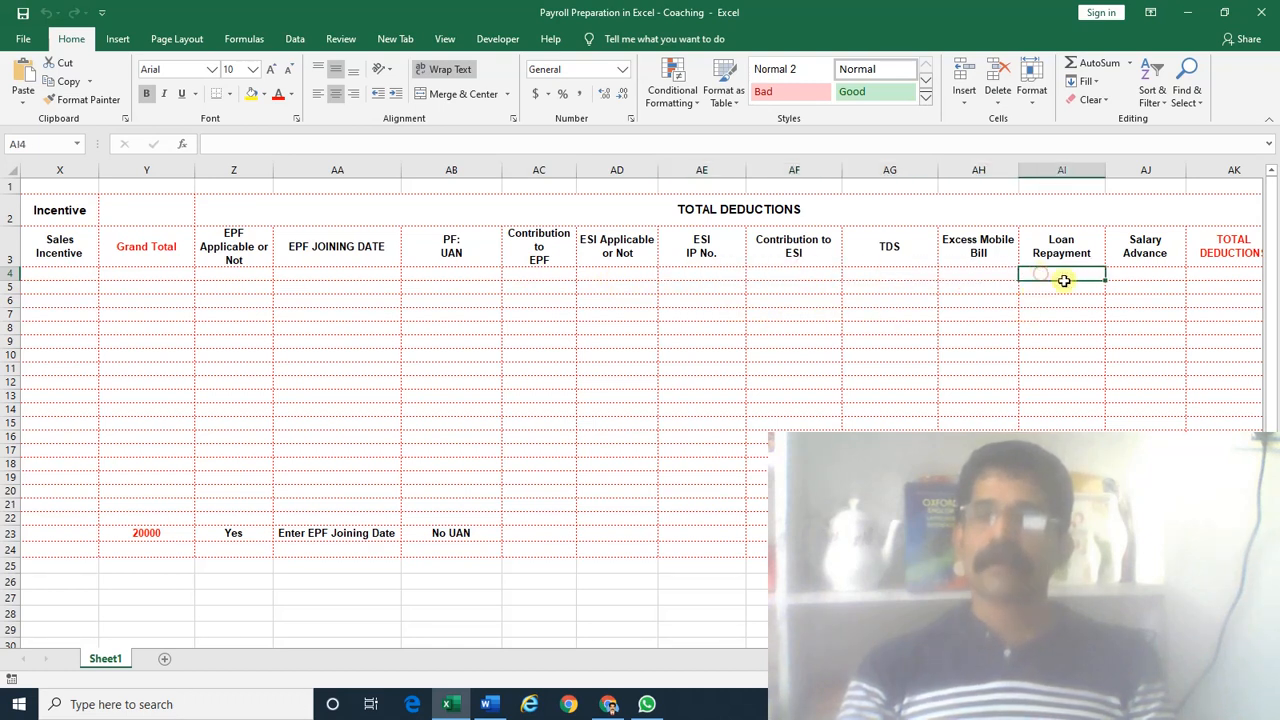
click(1142, 272)
scroll(640, 400, right, 3)
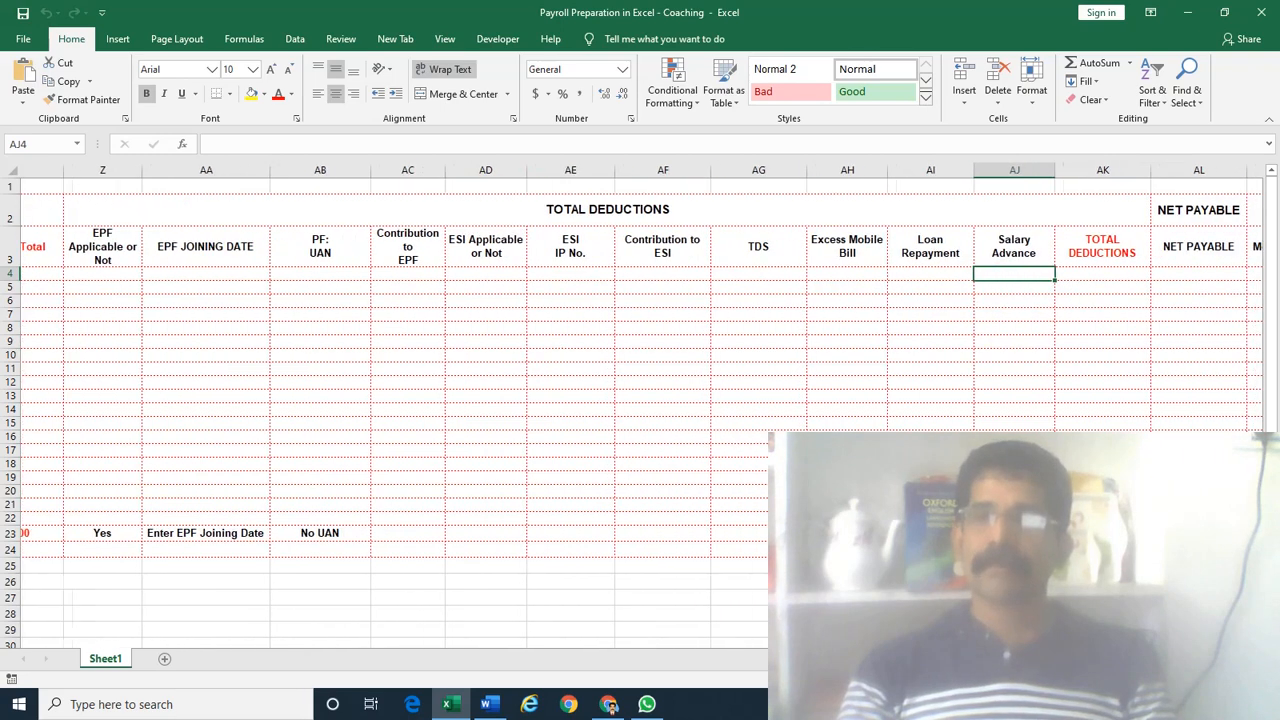
click(1058, 274)
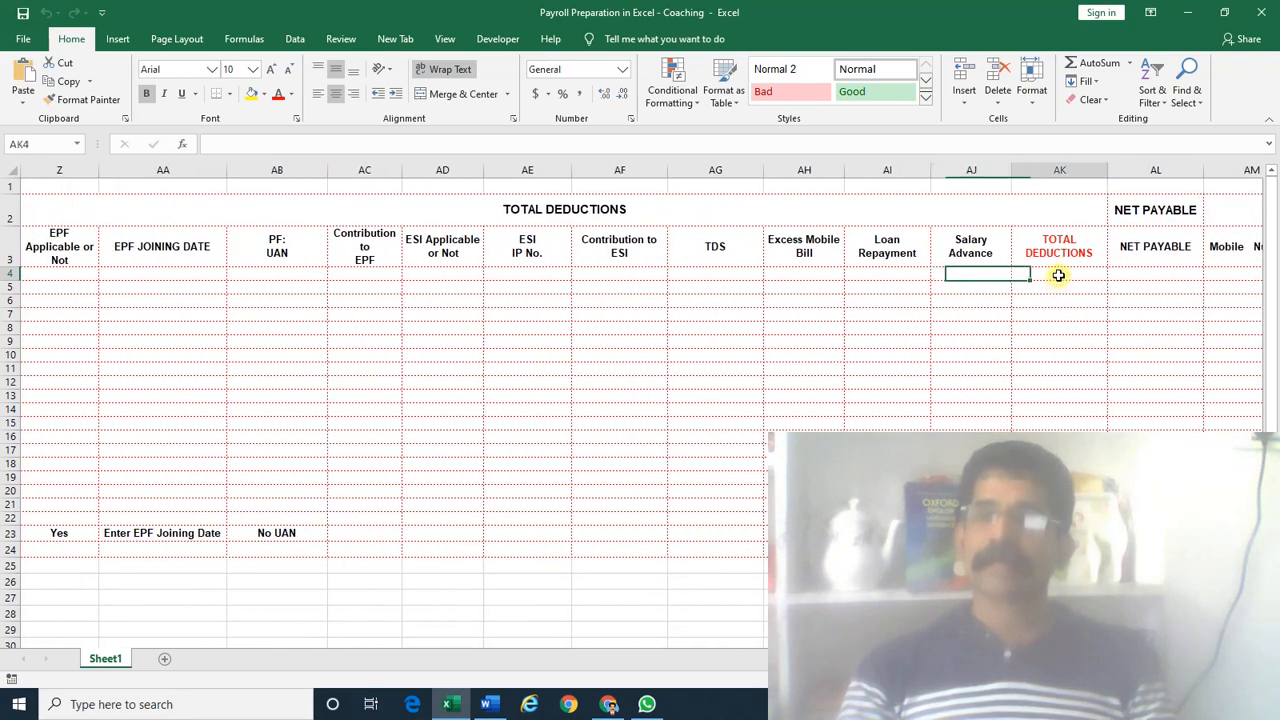
scroll(1000, 290, right, 2)
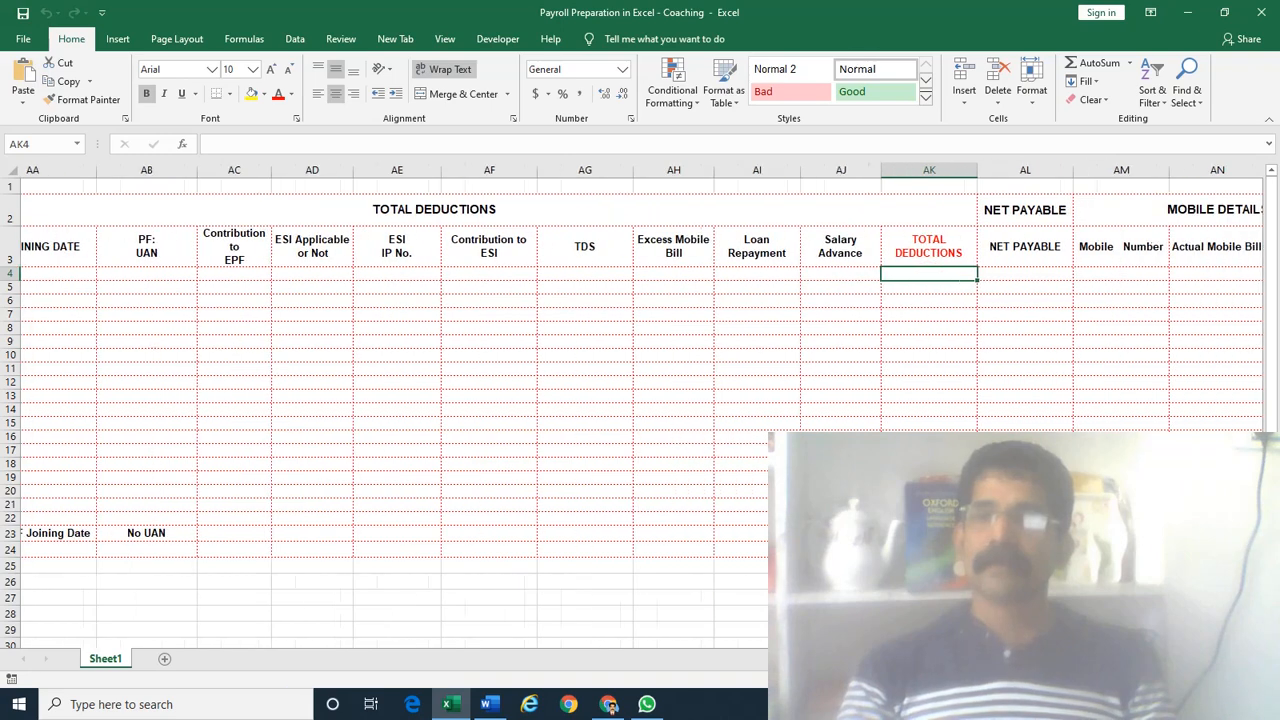
click(949, 274)
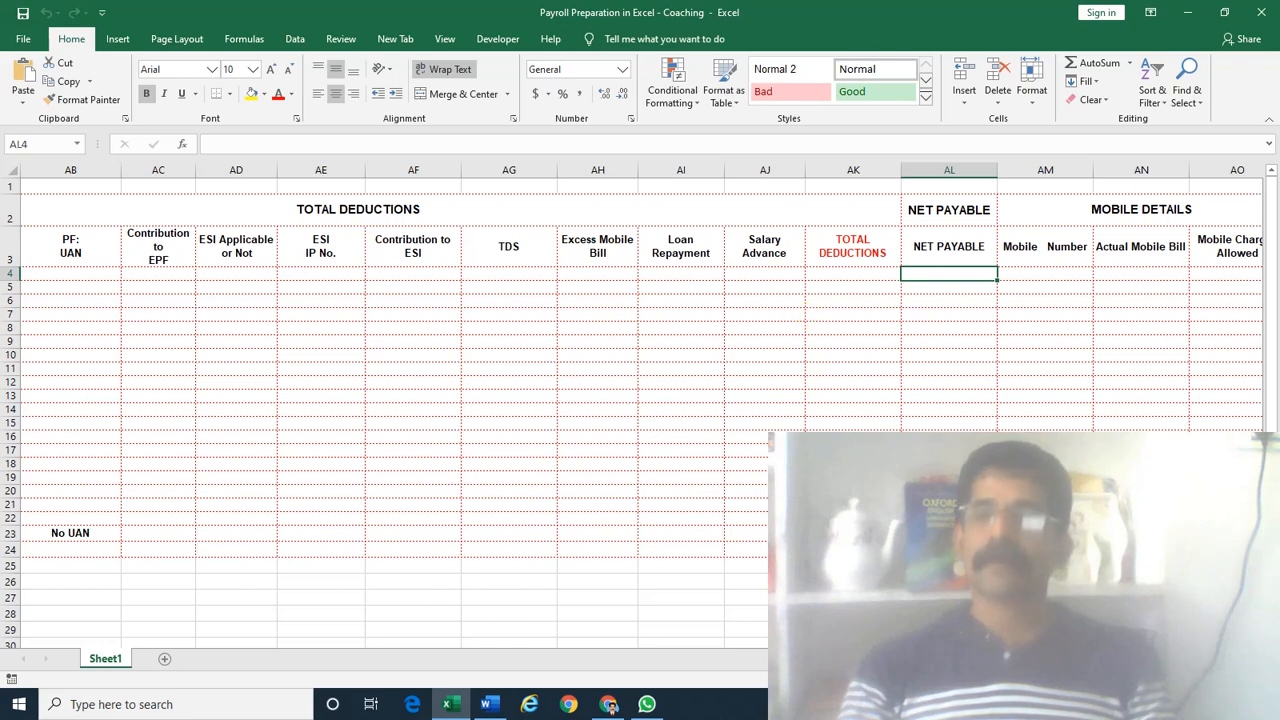
scroll(640, 400, right, 3)
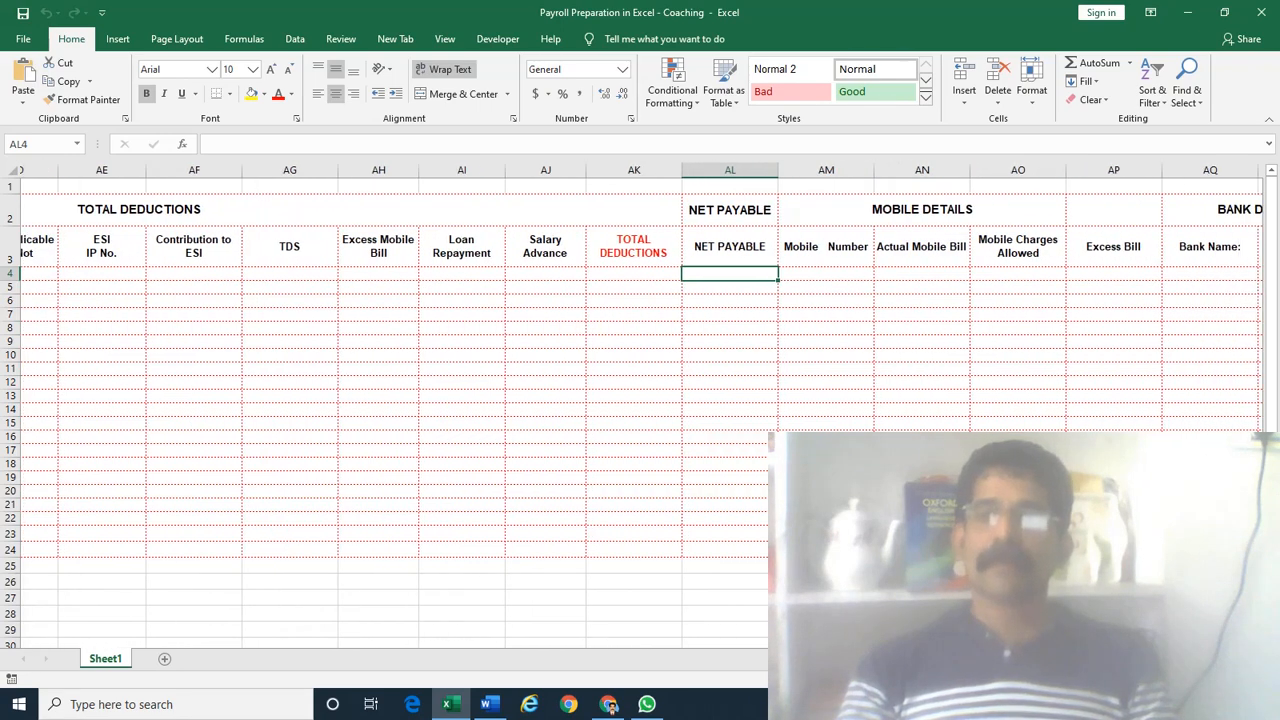
scroll(642, 405, right, 4)
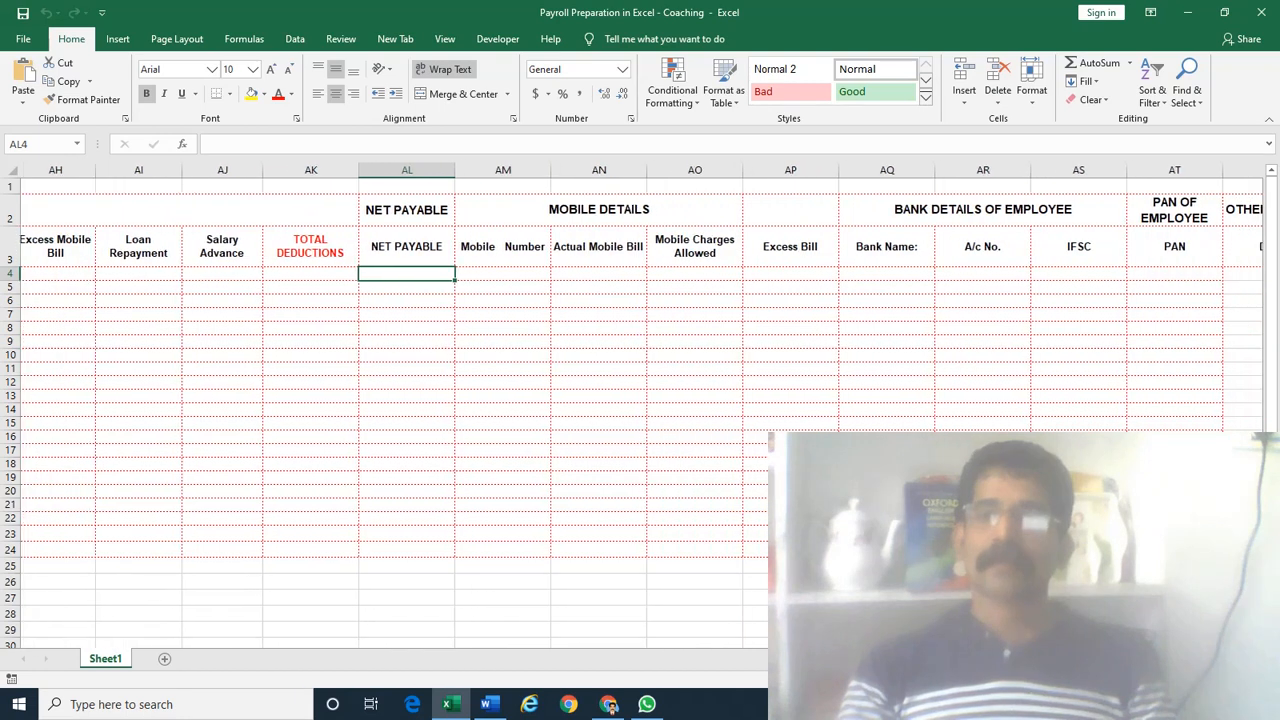
scroll(950, 290, right, 1)
click(910, 214)
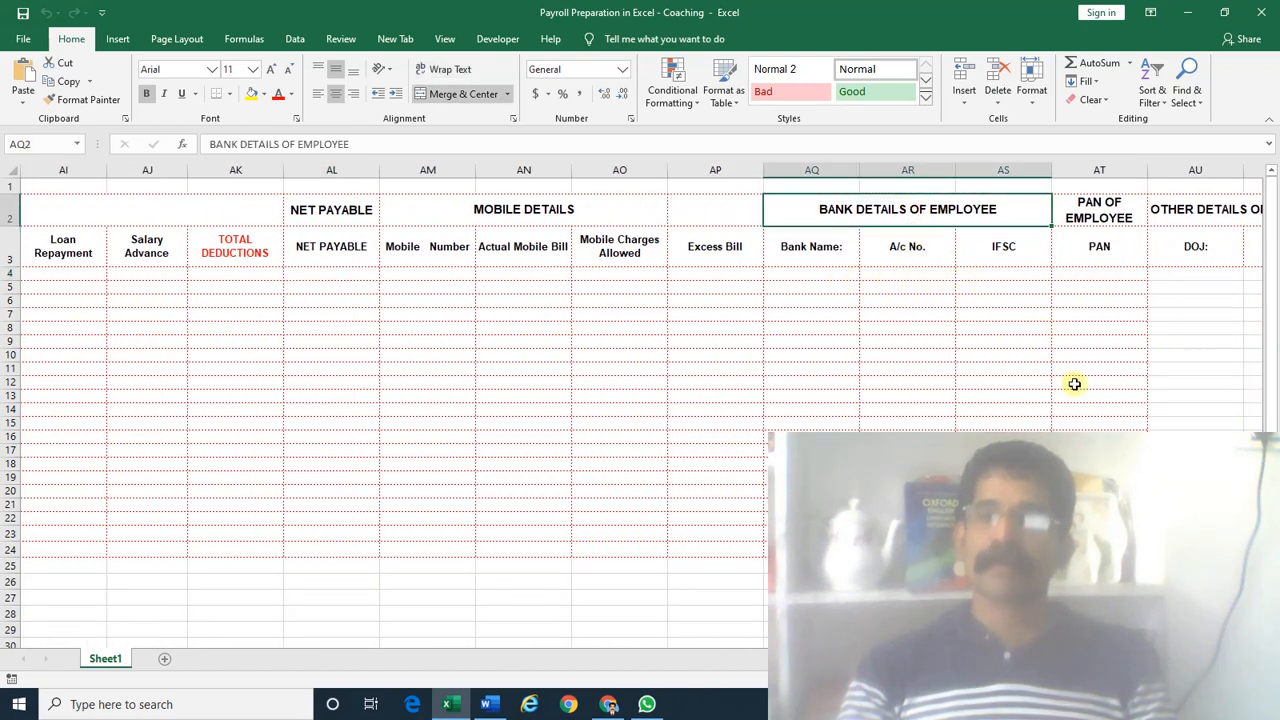
scroll(642, 405, right, 3)
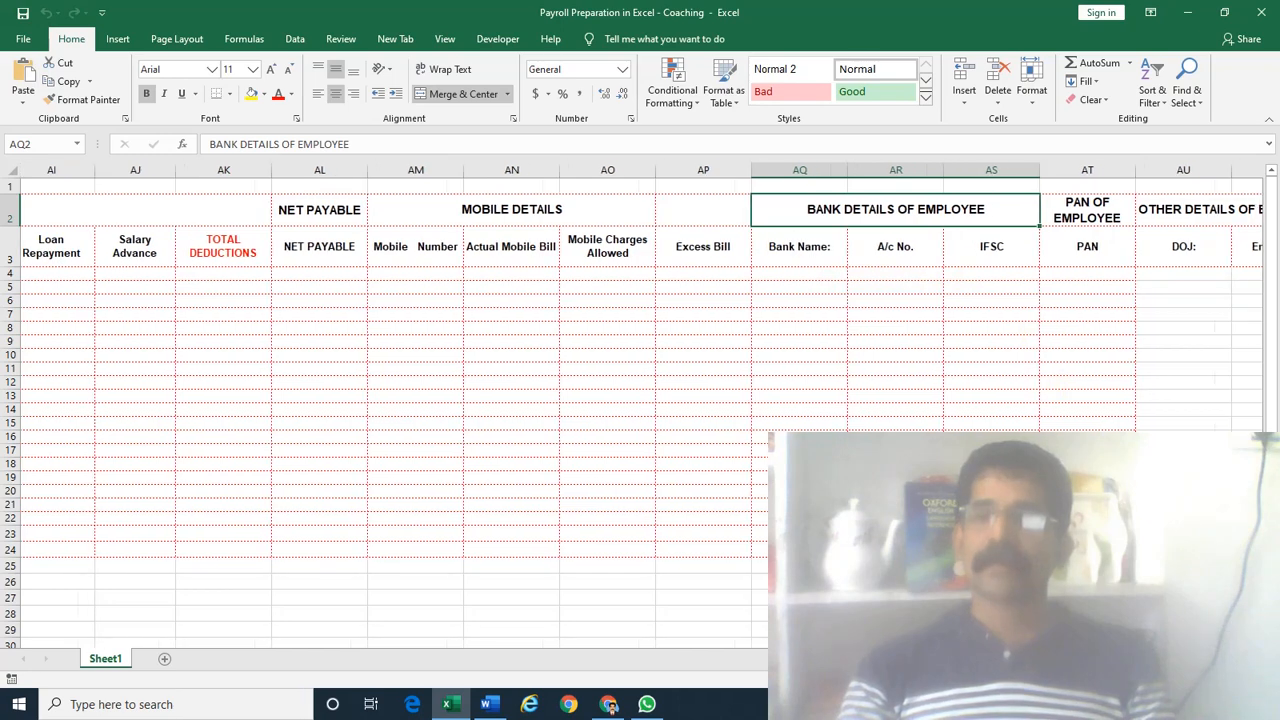
scroll(642, 405, right, 4)
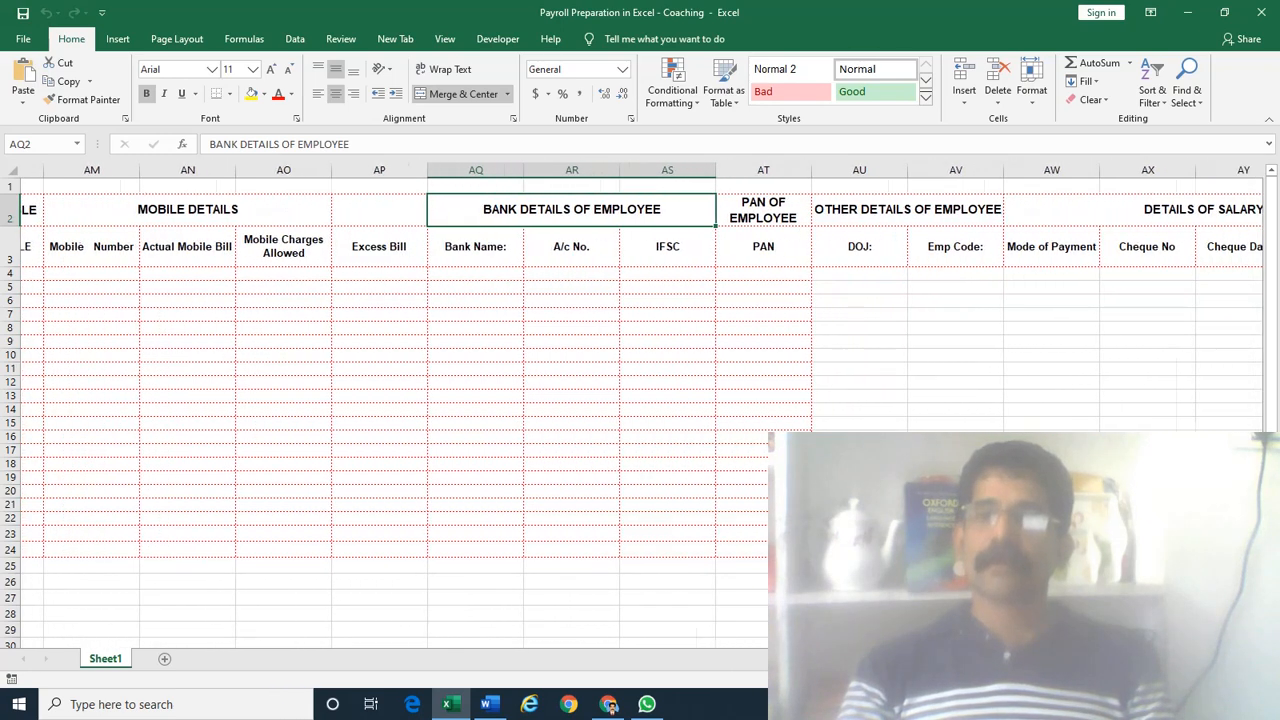
scroll(642, 405, right, 2)
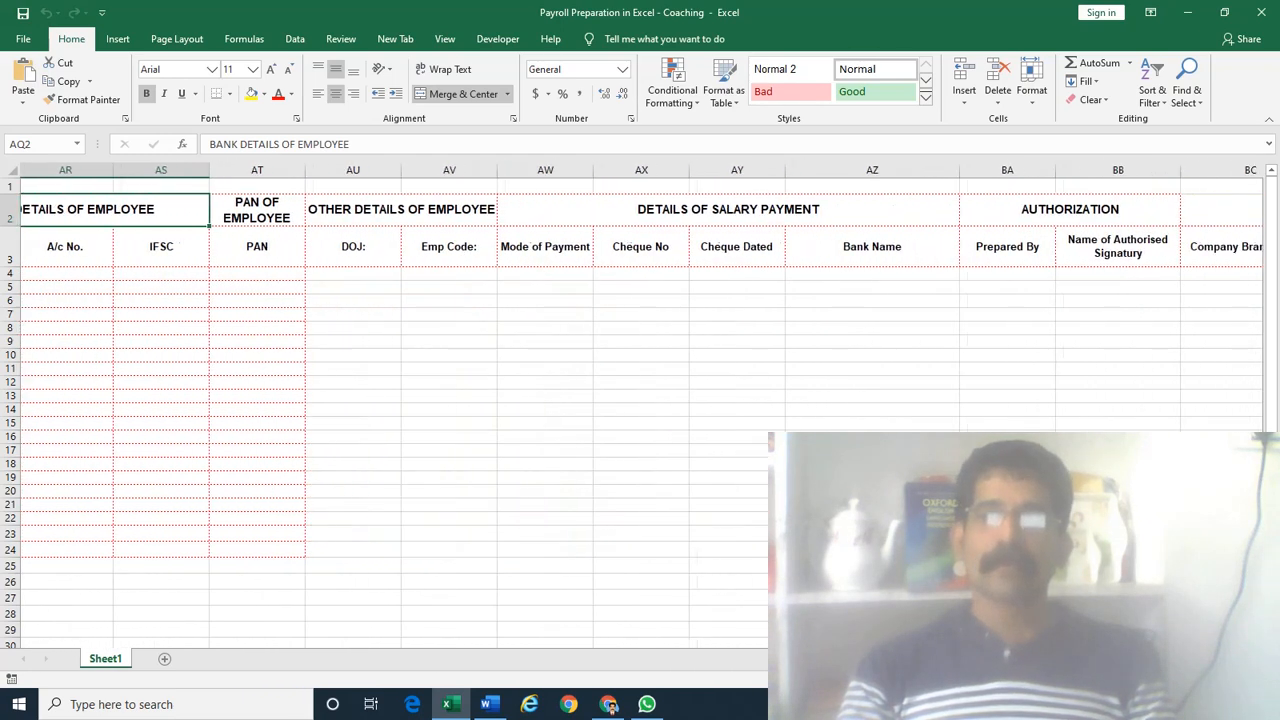
click(838, 211)
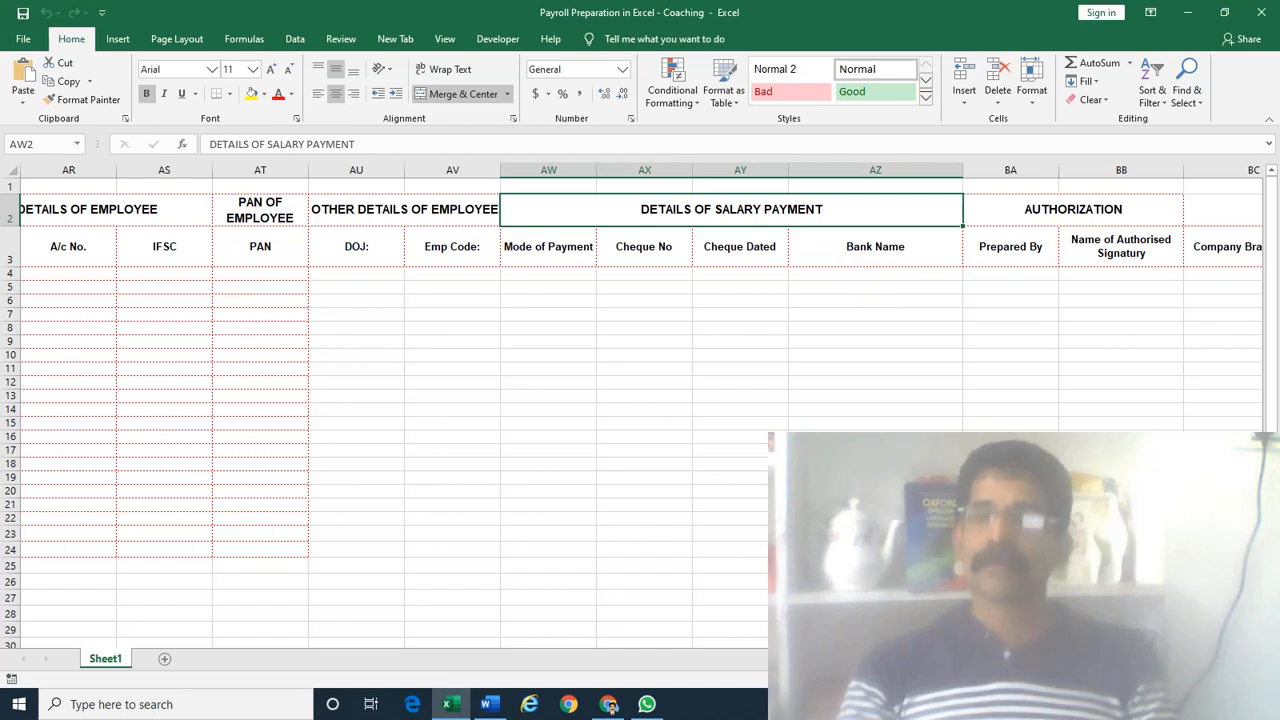
scroll(642, 405, right, 2)
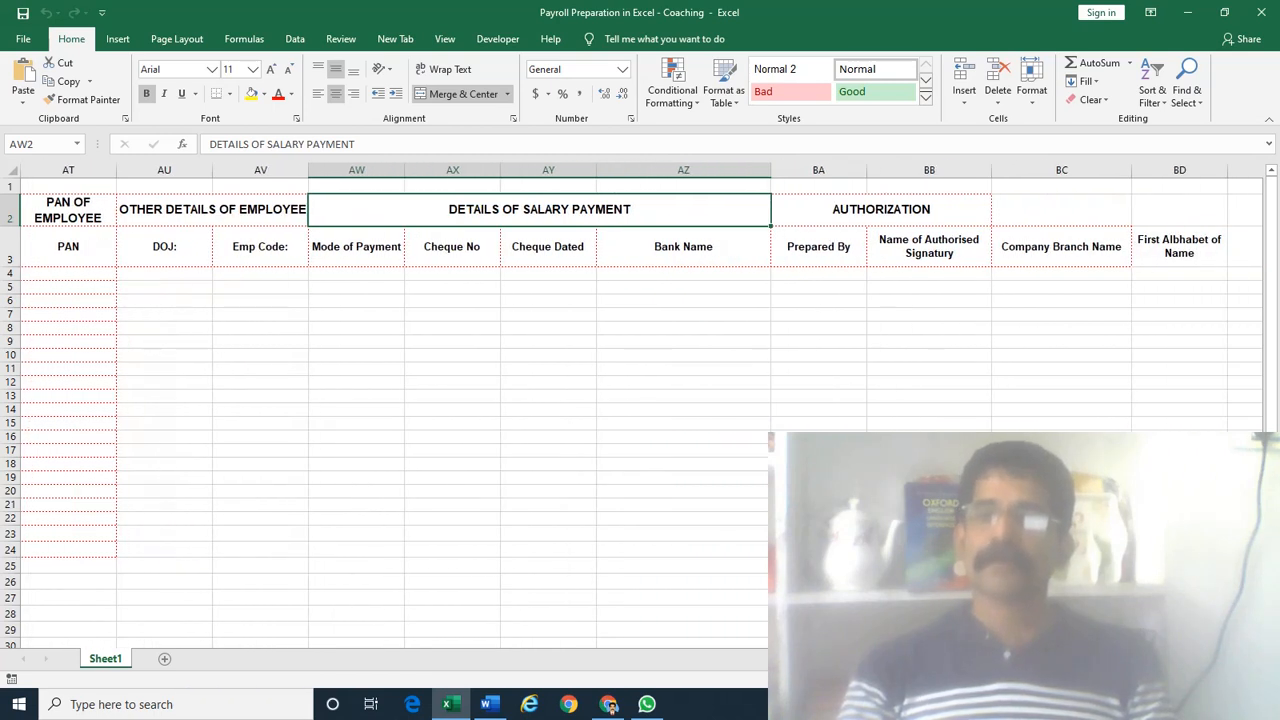
click(1031, 276)
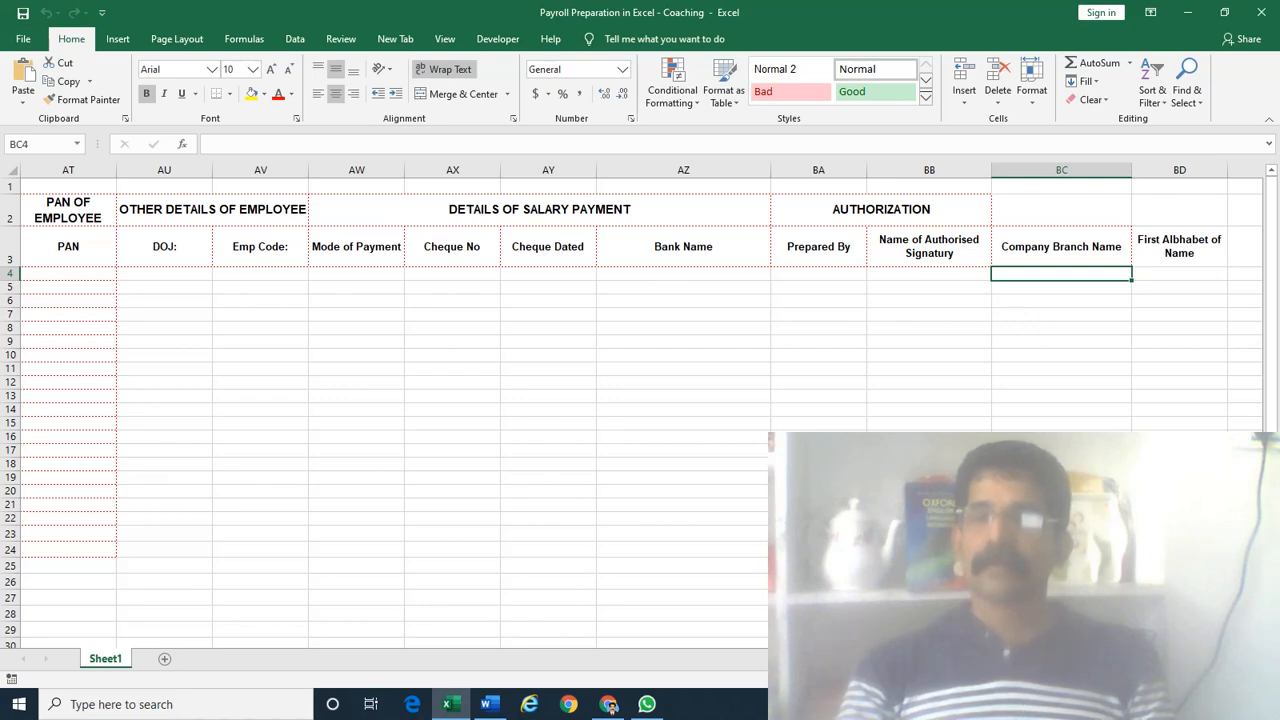
scroll(640, 400, left, 1)
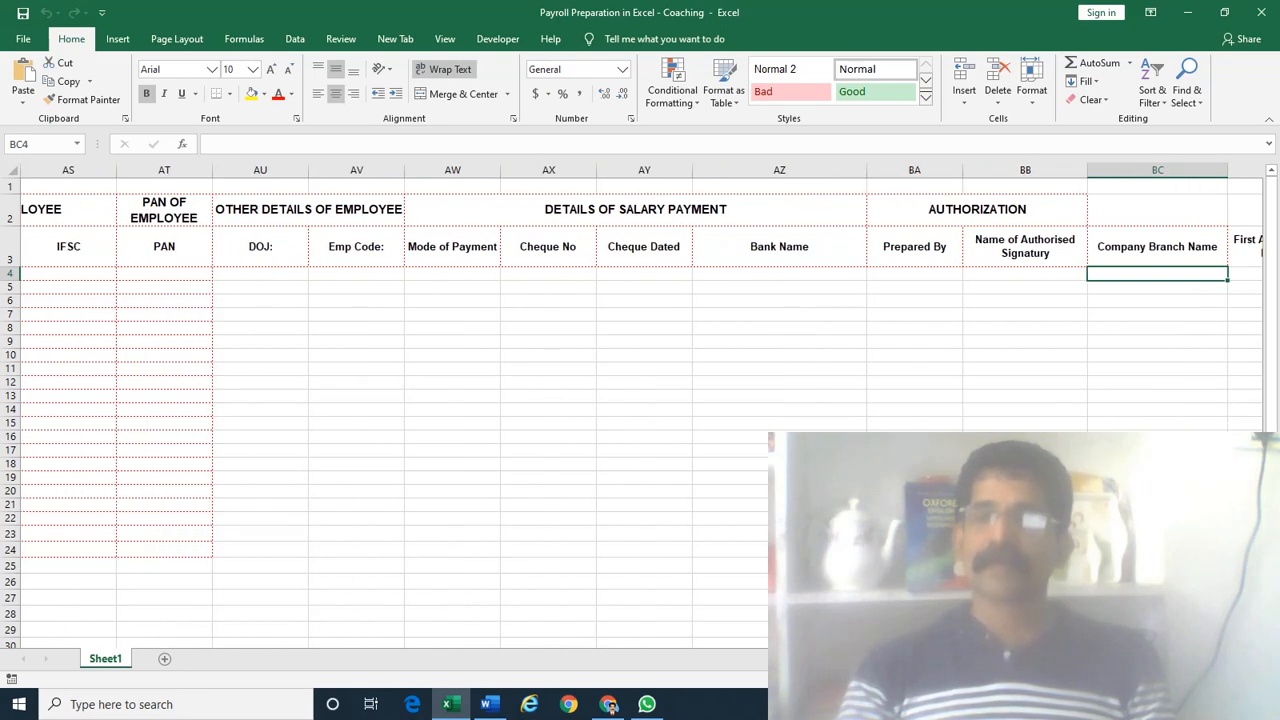
scroll(640, 400, left, 15)
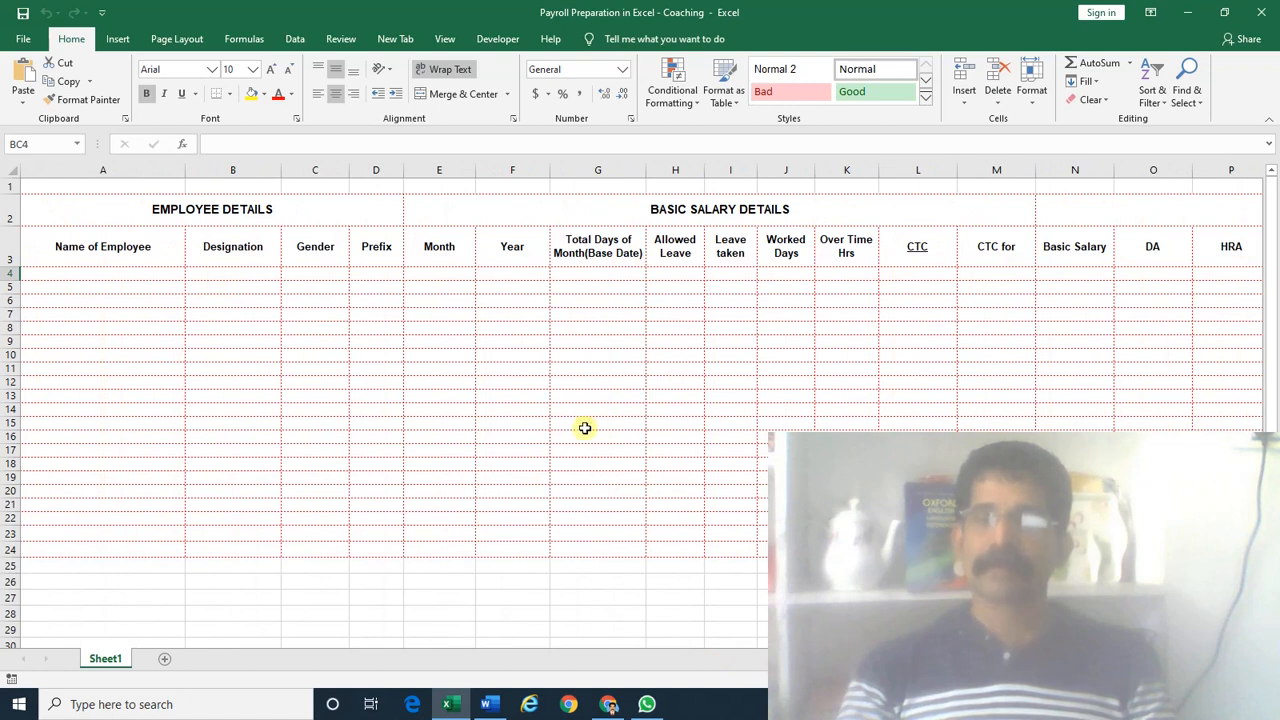
click(110, 272)
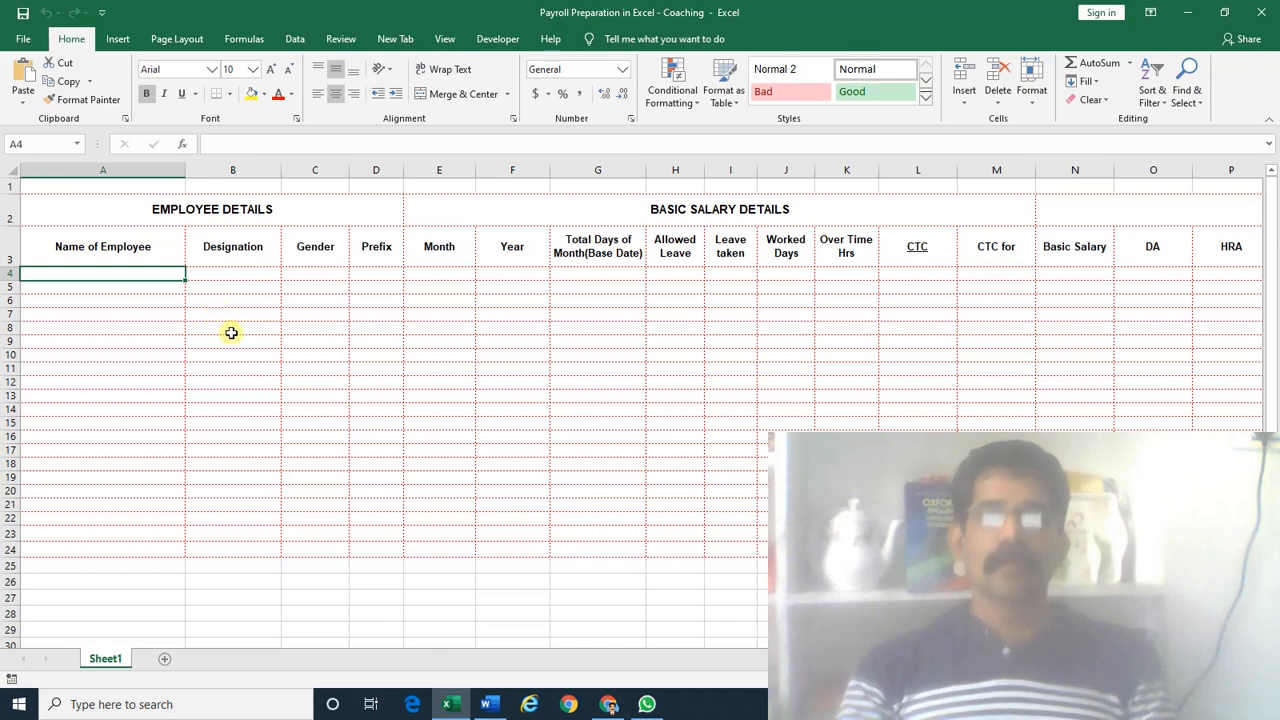
scroll(390, 400, right, 10)
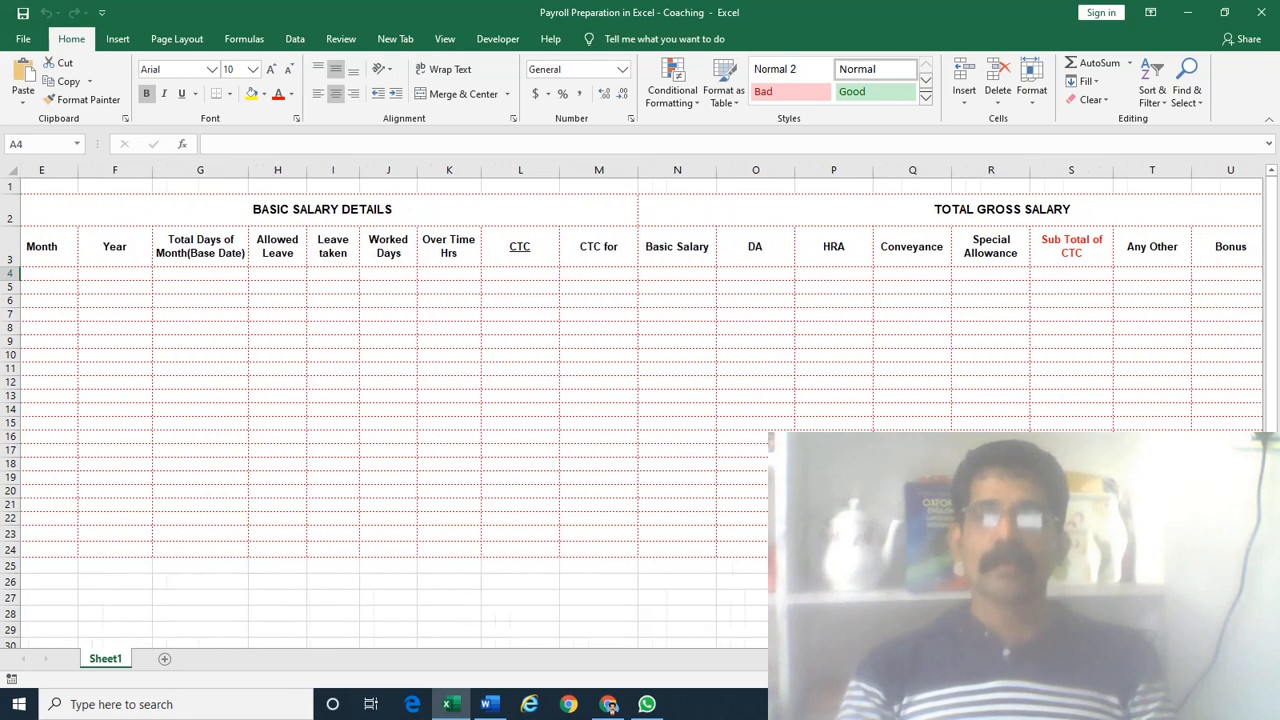
scroll(640, 400, right, 10)
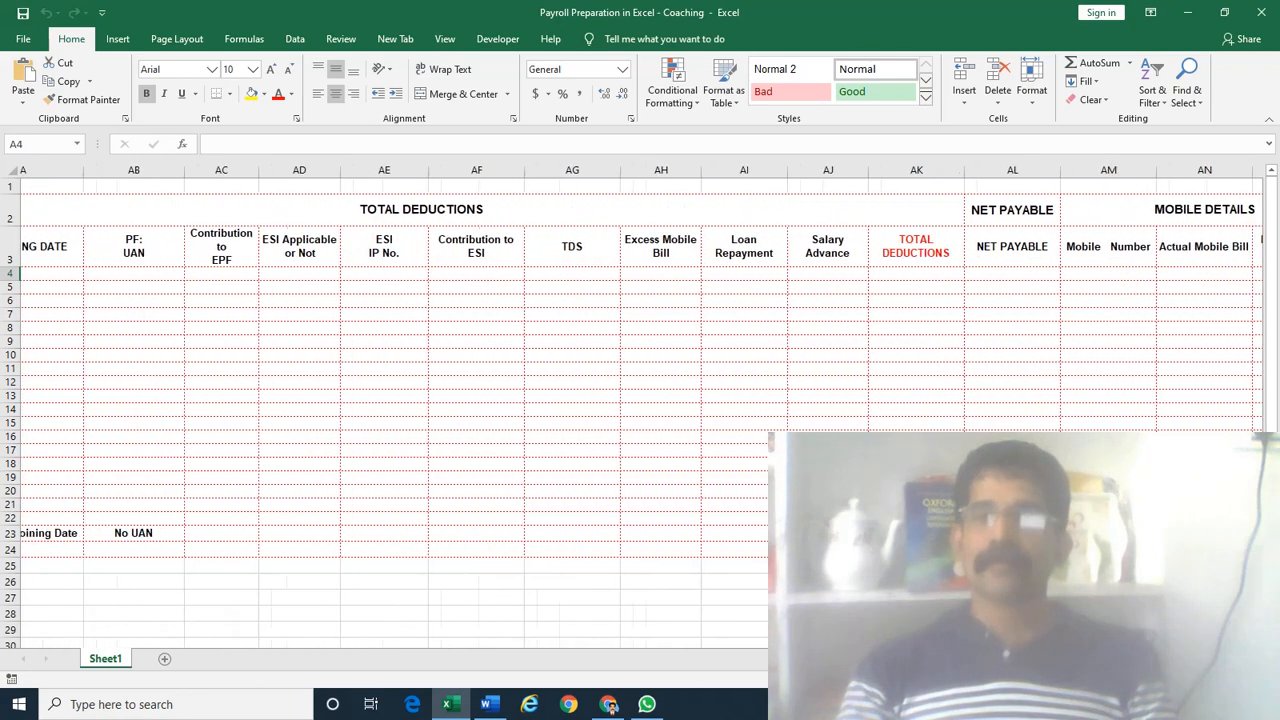
scroll(390, 400, right, 3)
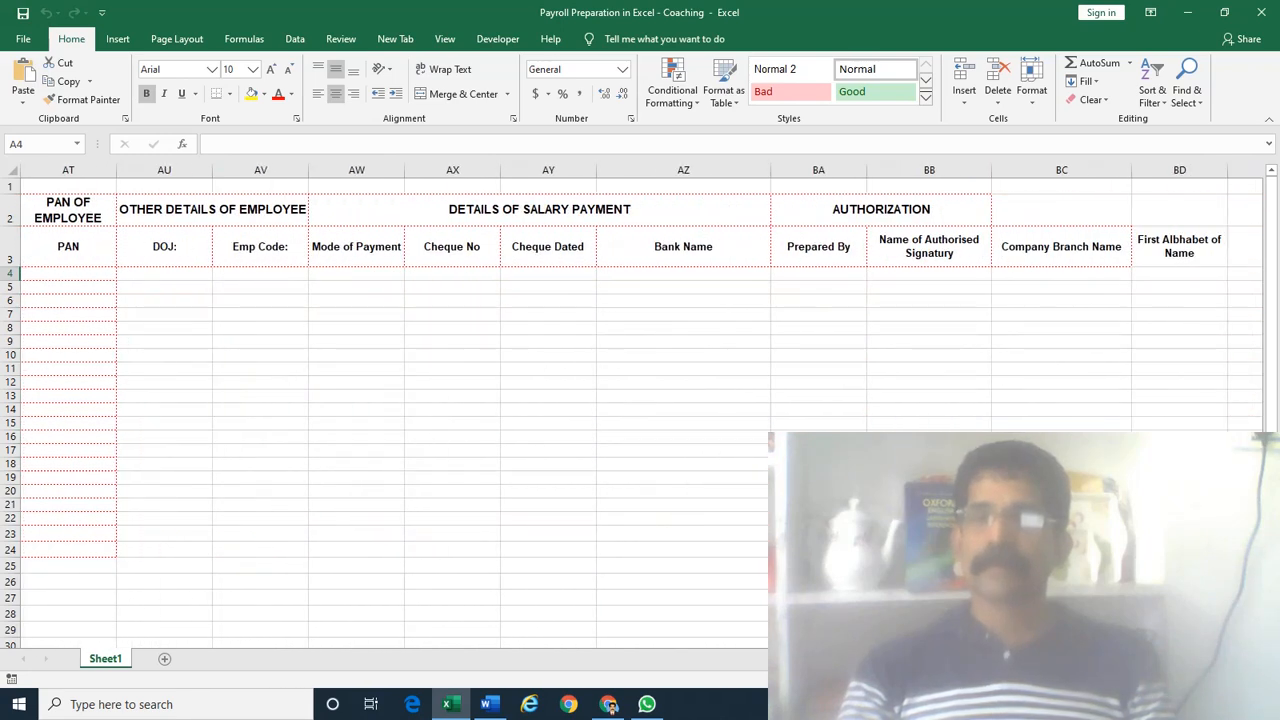
scroll(640, 400, left, 20)
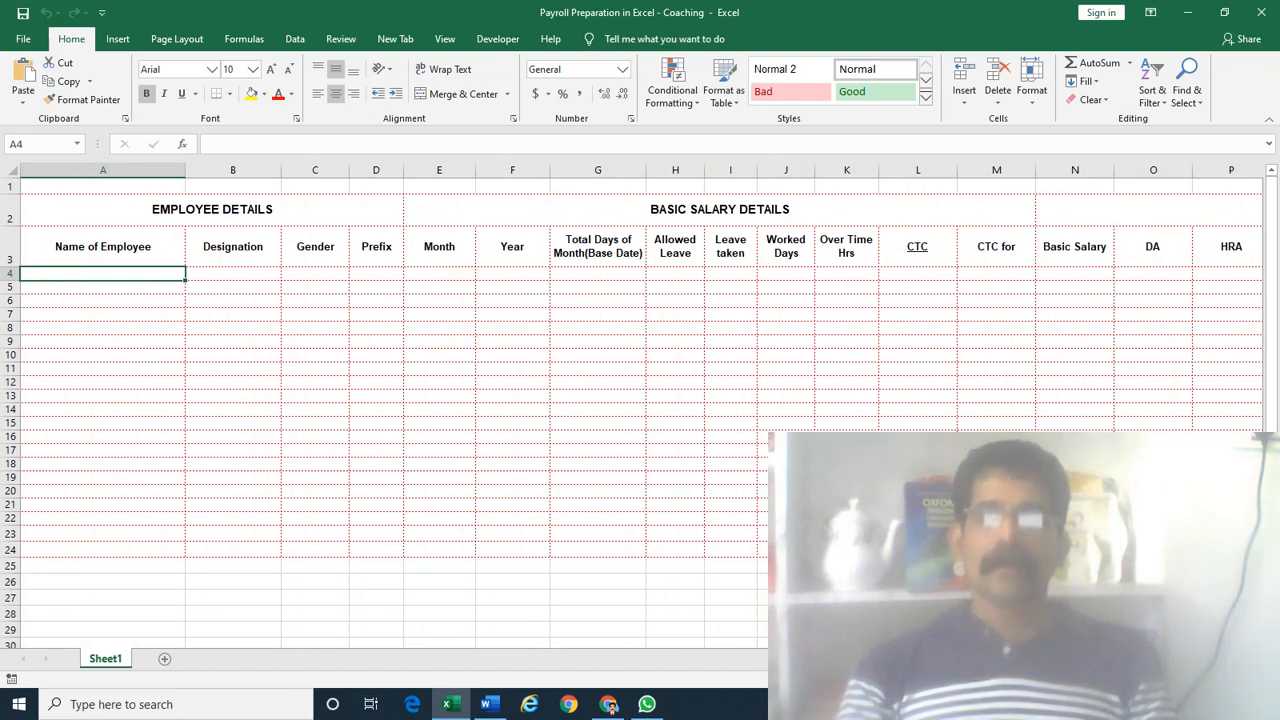
scroll(640, 400, right, 1)
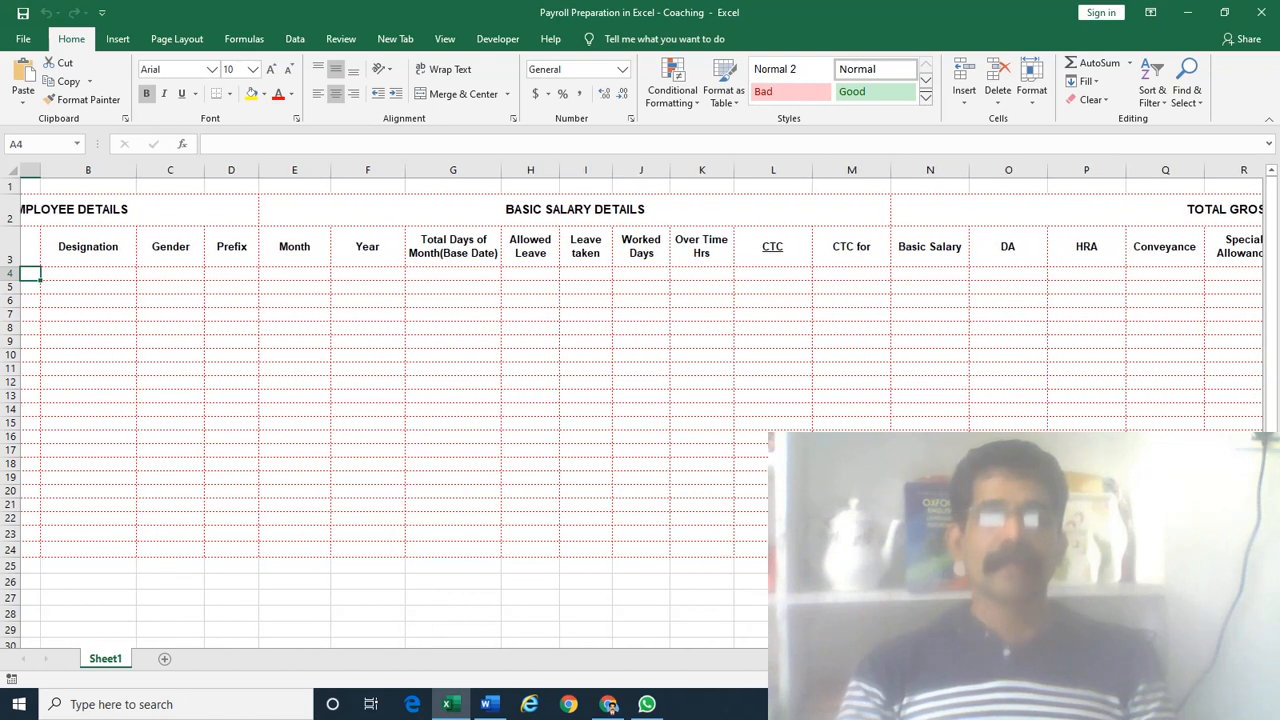
scroll(640, 400, left, 1)
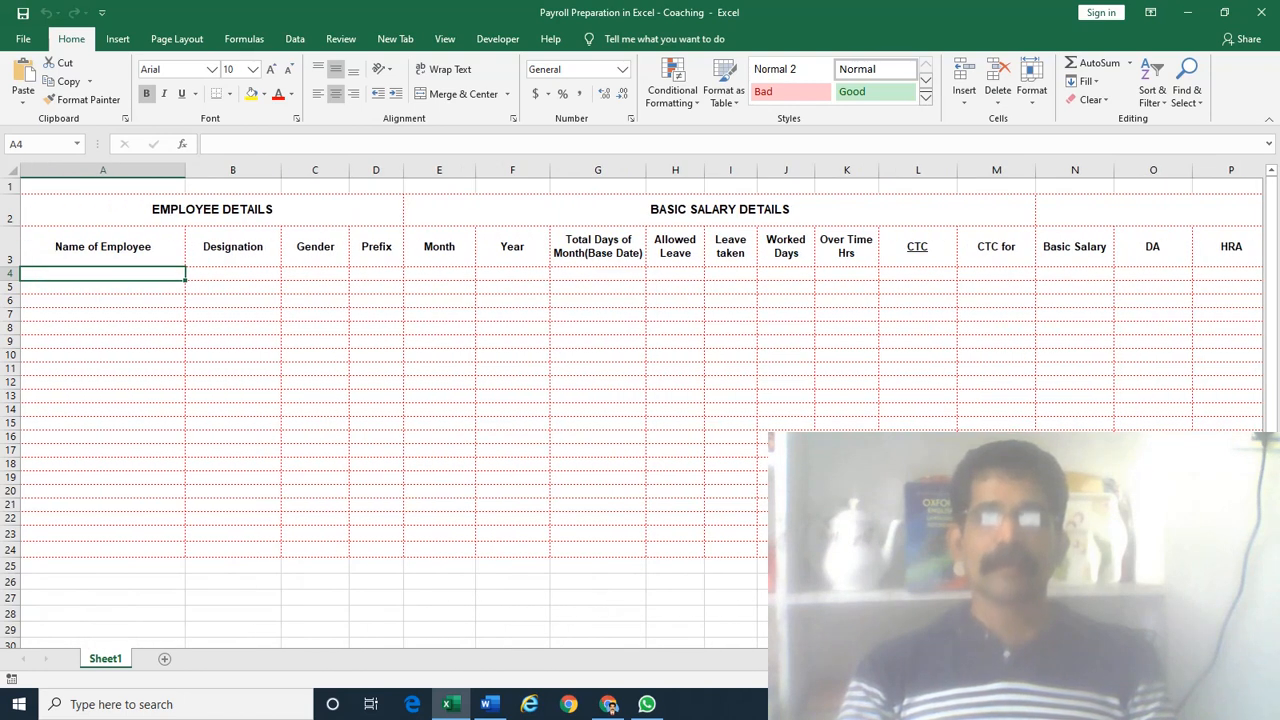
scroll(640, 400, right, 4)
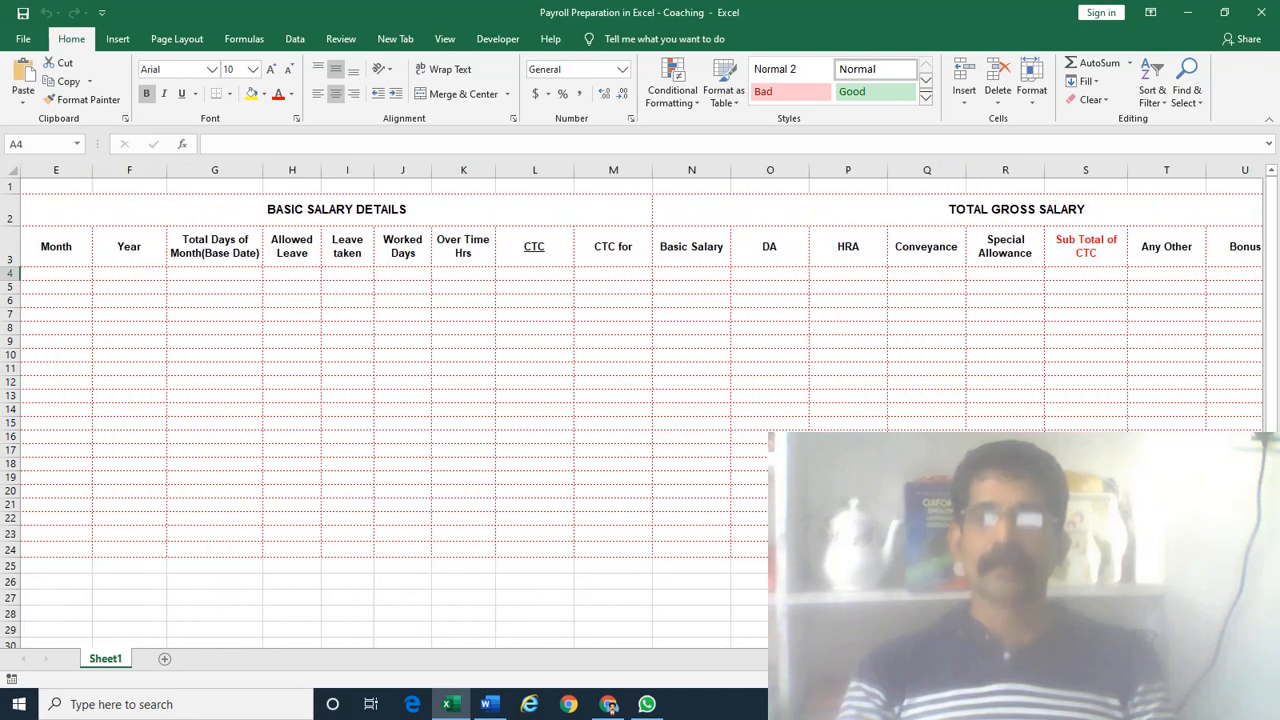
scroll(640, 400, right, 5)
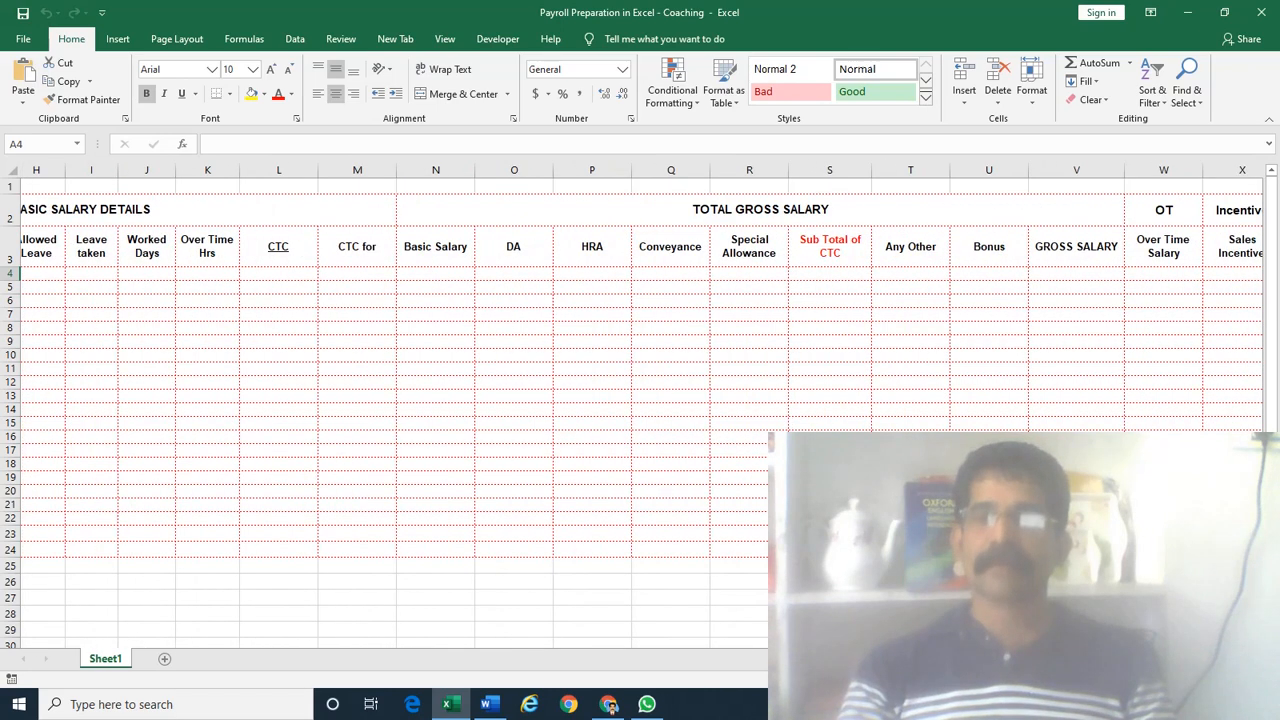
scroll(640, 400, right, 20)
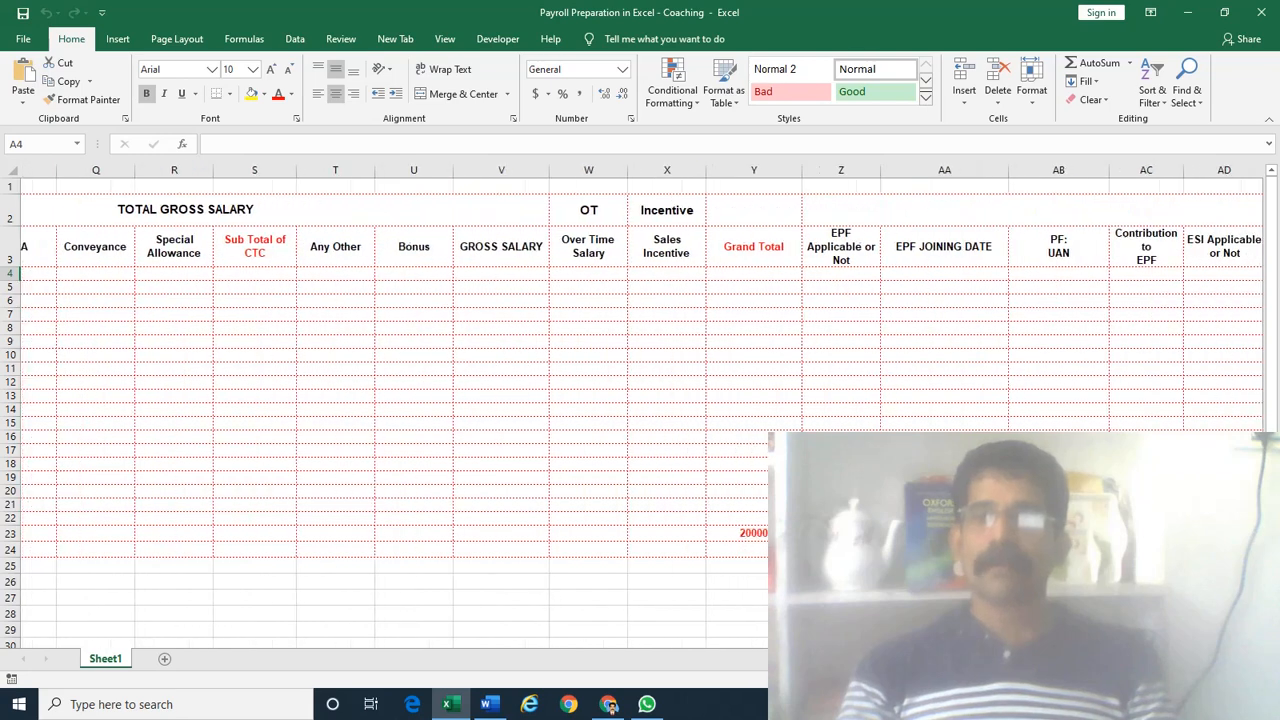
scroll(640, 400, right, 12)
scroll(640, 400, left, 20)
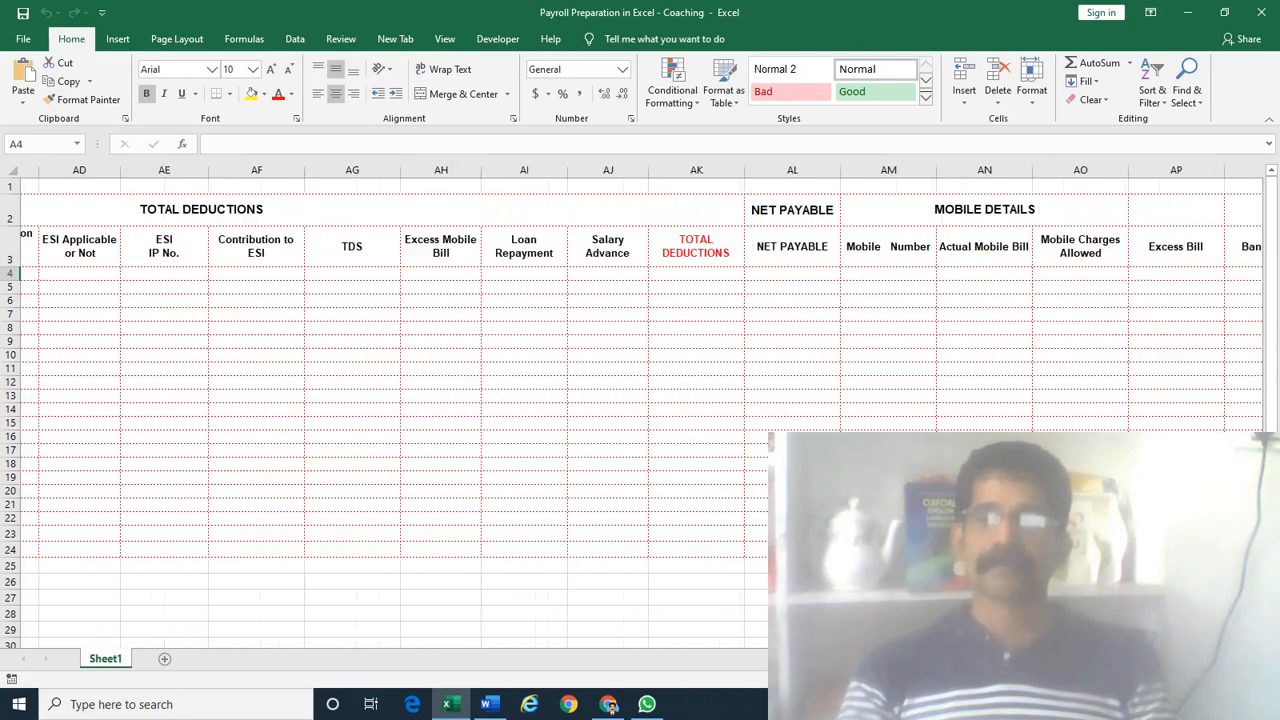
scroll(235, 611, left, 2)
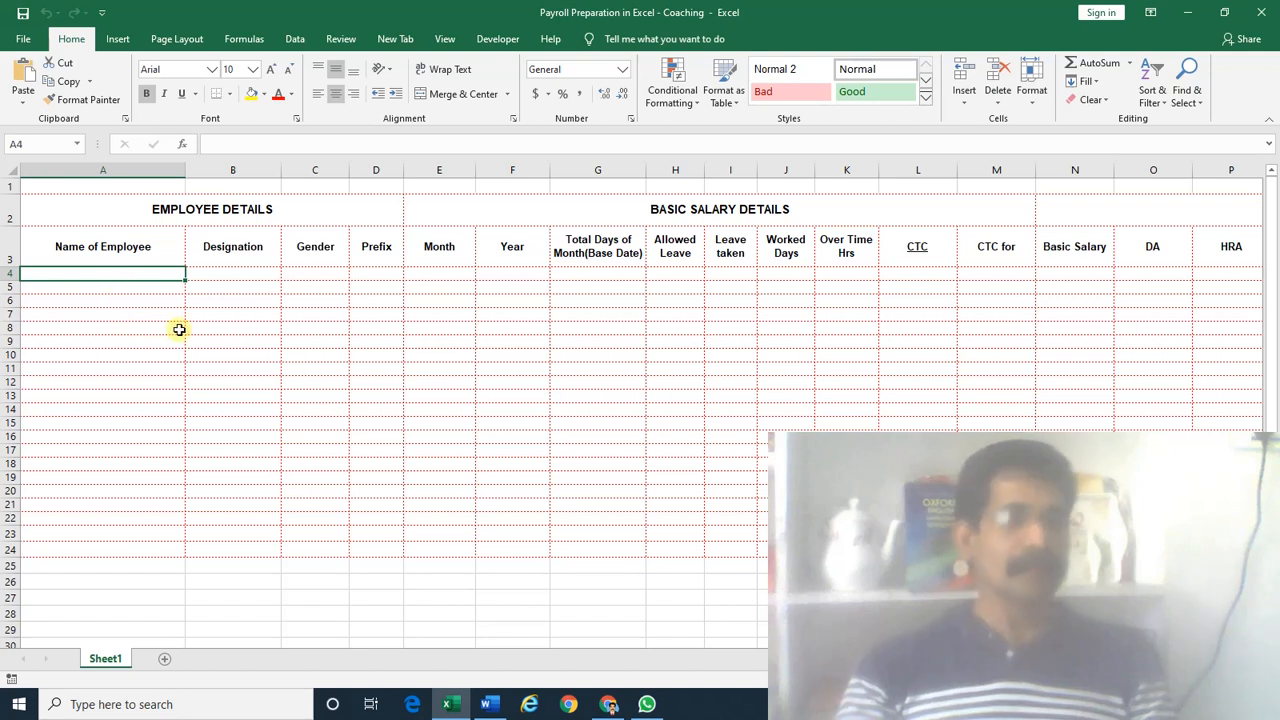
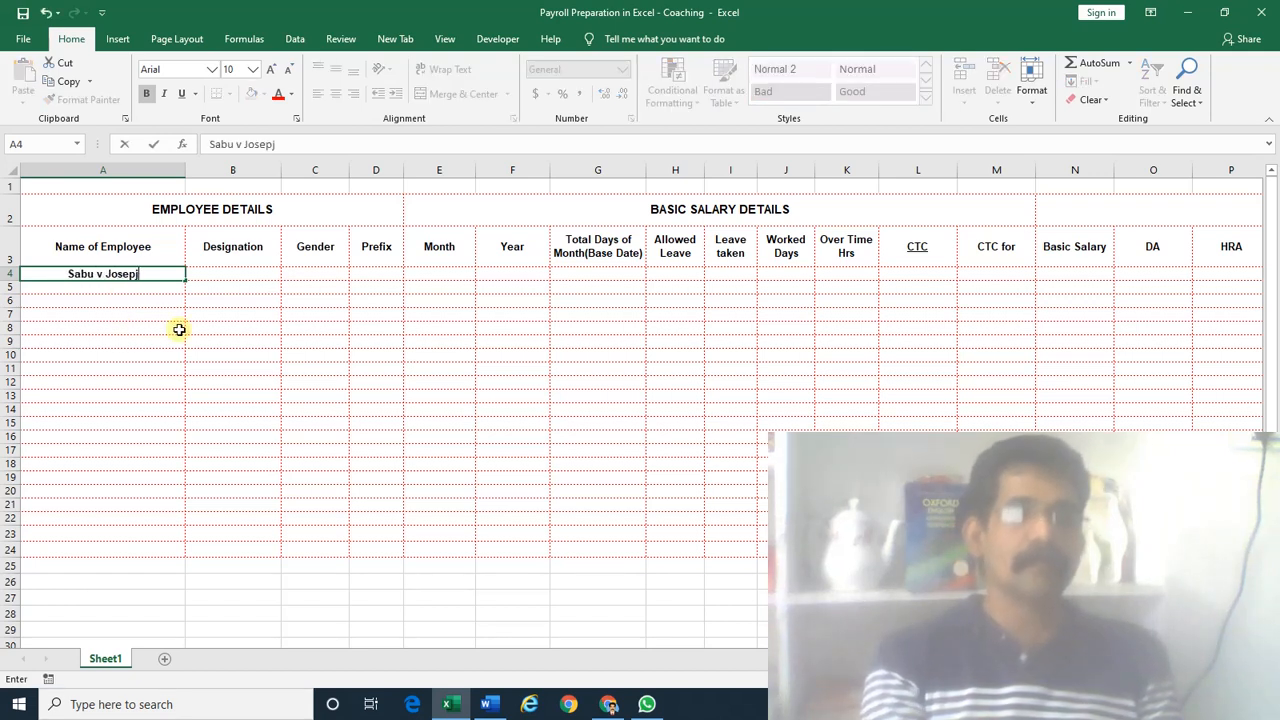
Enter the employee's name in A4 and Manager as the designation in B4
key(Tab)
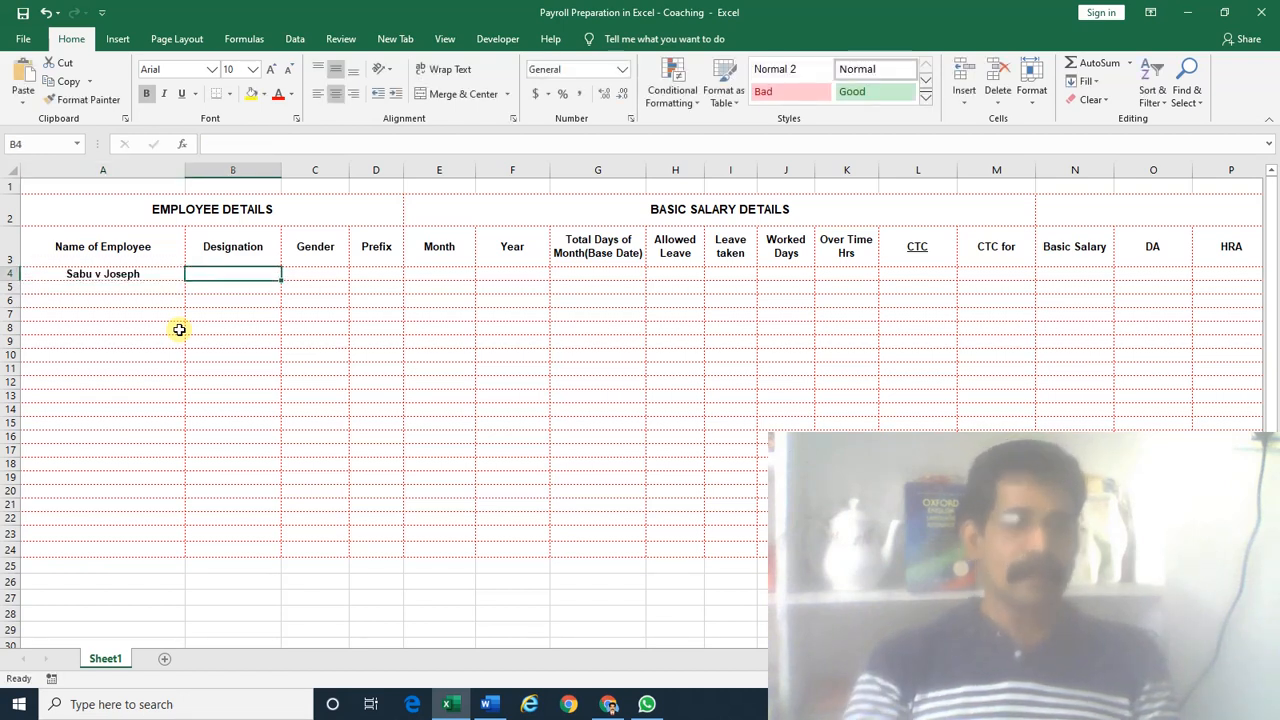
text(Manager)
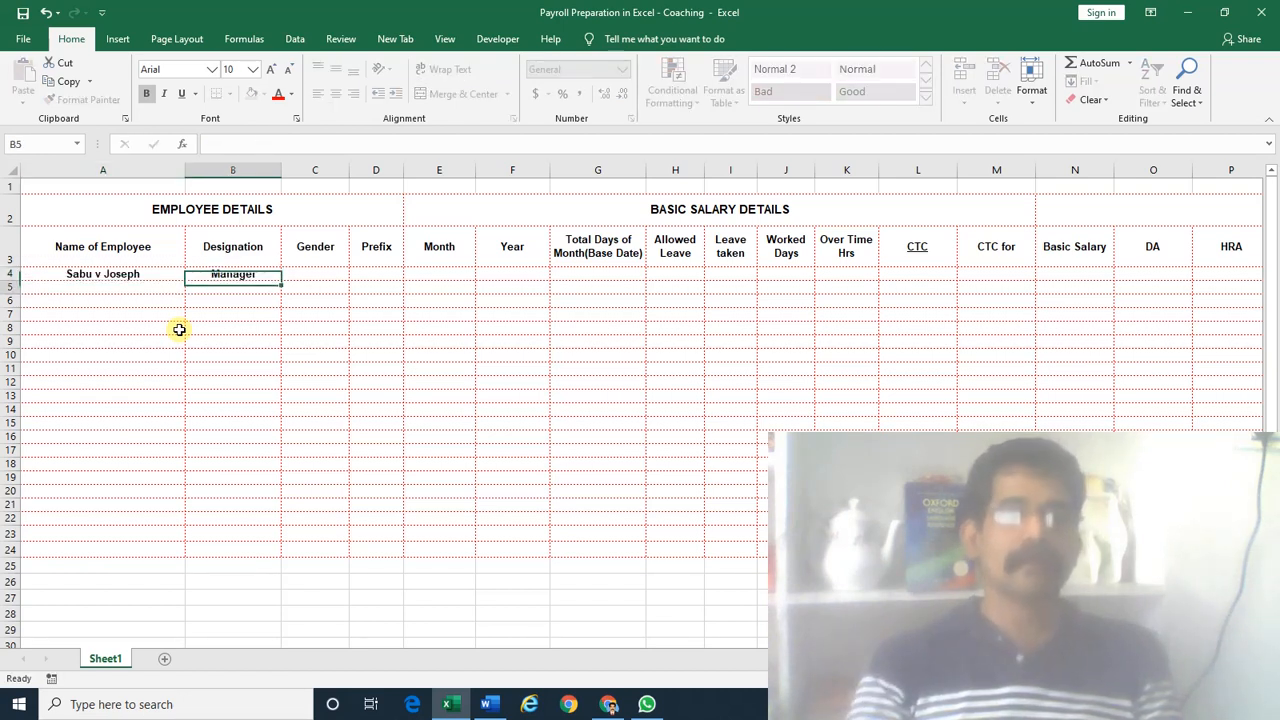
key(Tab)
Try Male and Female entries in the Gender cell C4, then leave it empty
text(Ma)
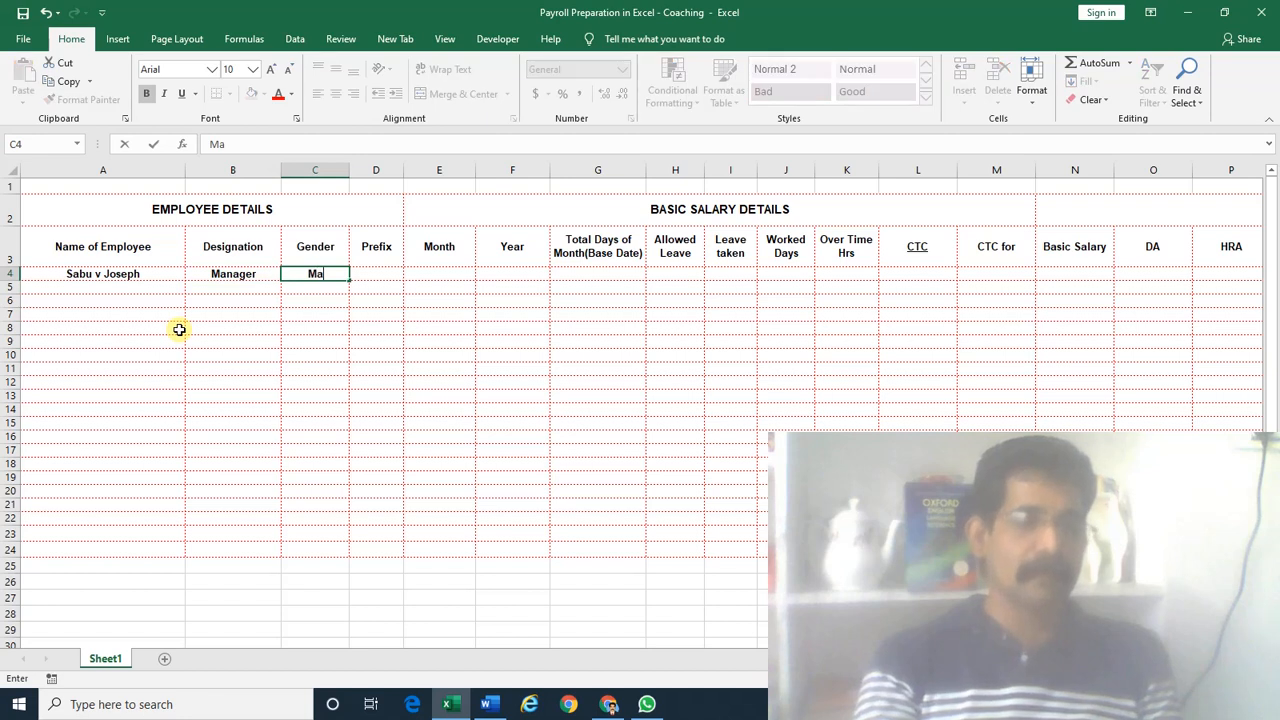
key(ctrl+Return)
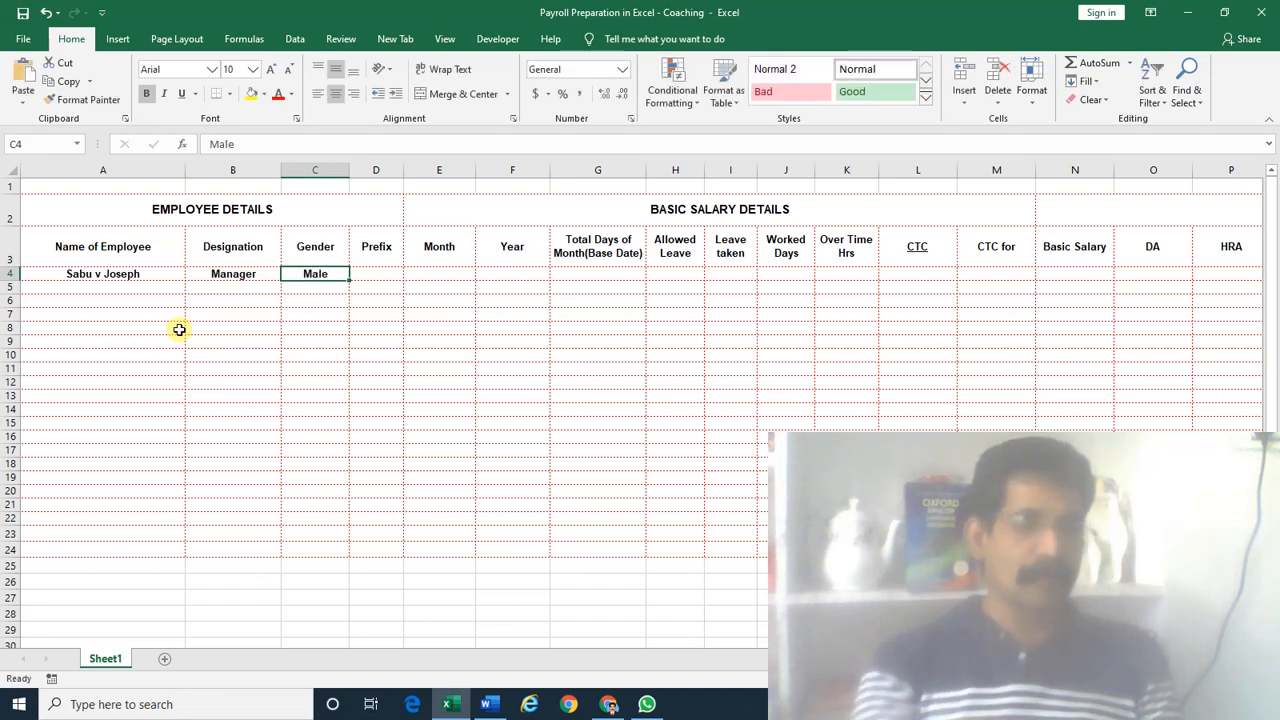
text(Fem)
key(ctrl+Return)
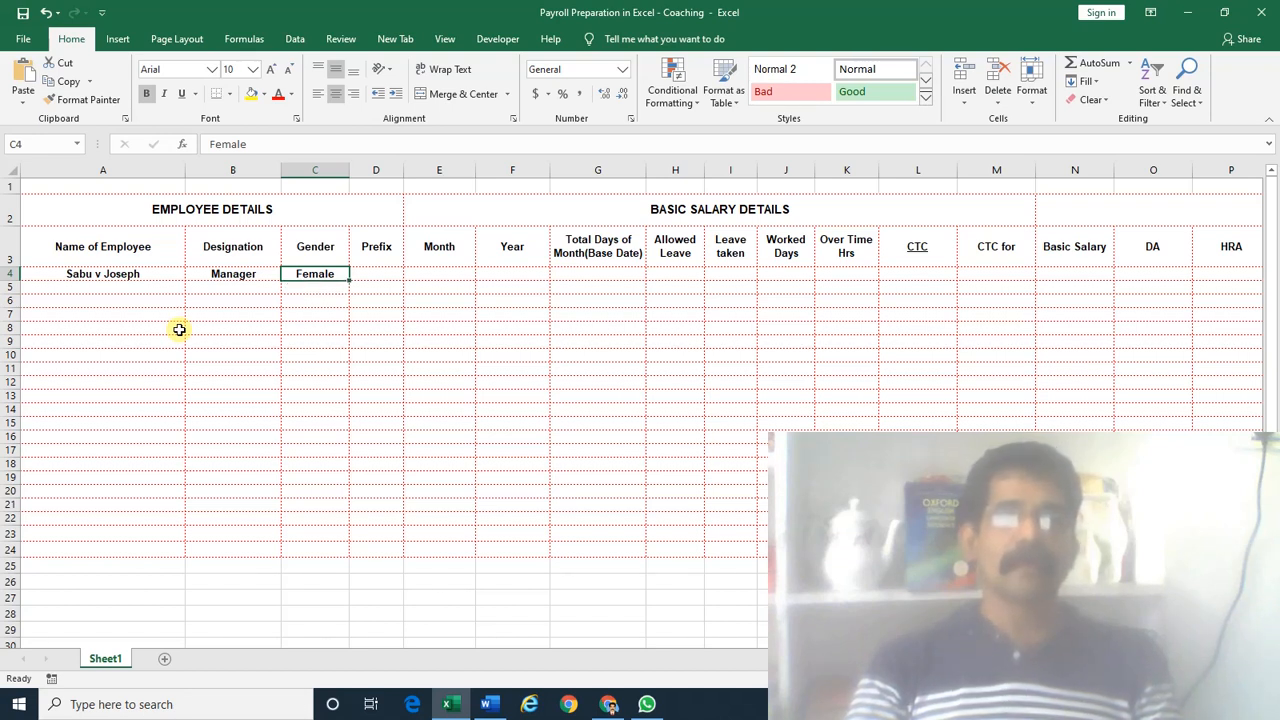
text(male)
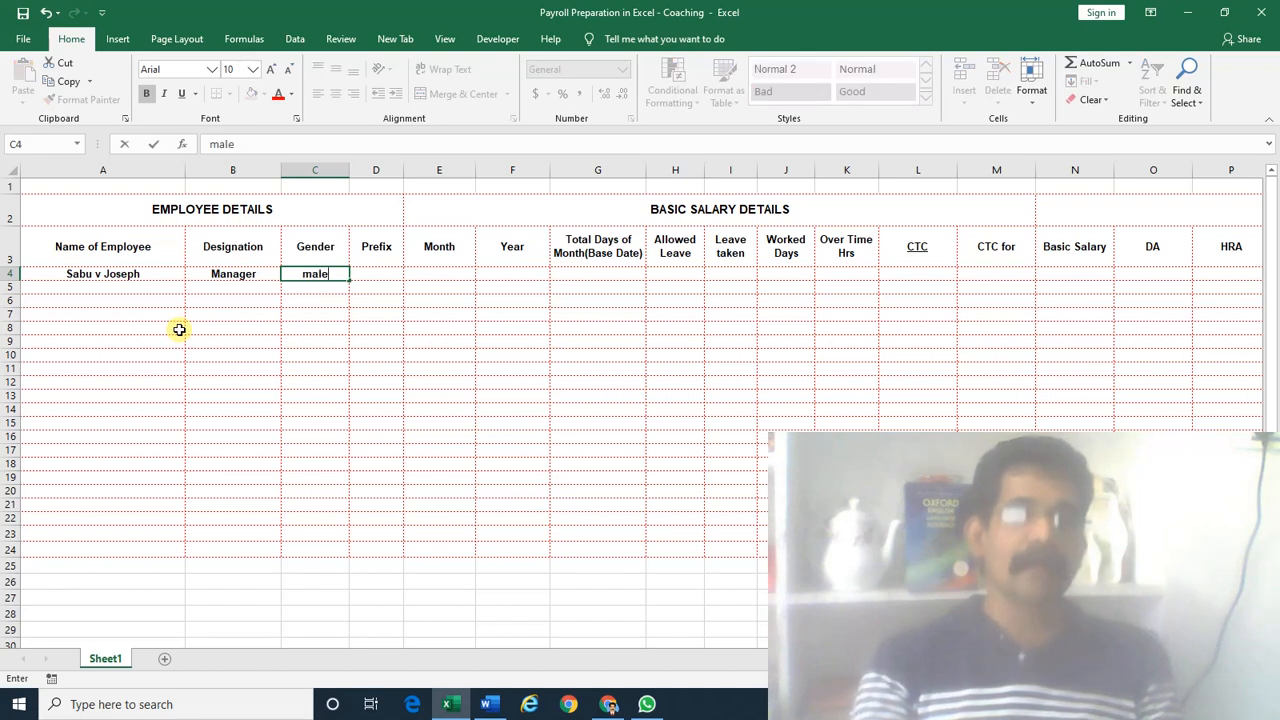
key(Return)
key(Up)
text(Fe)
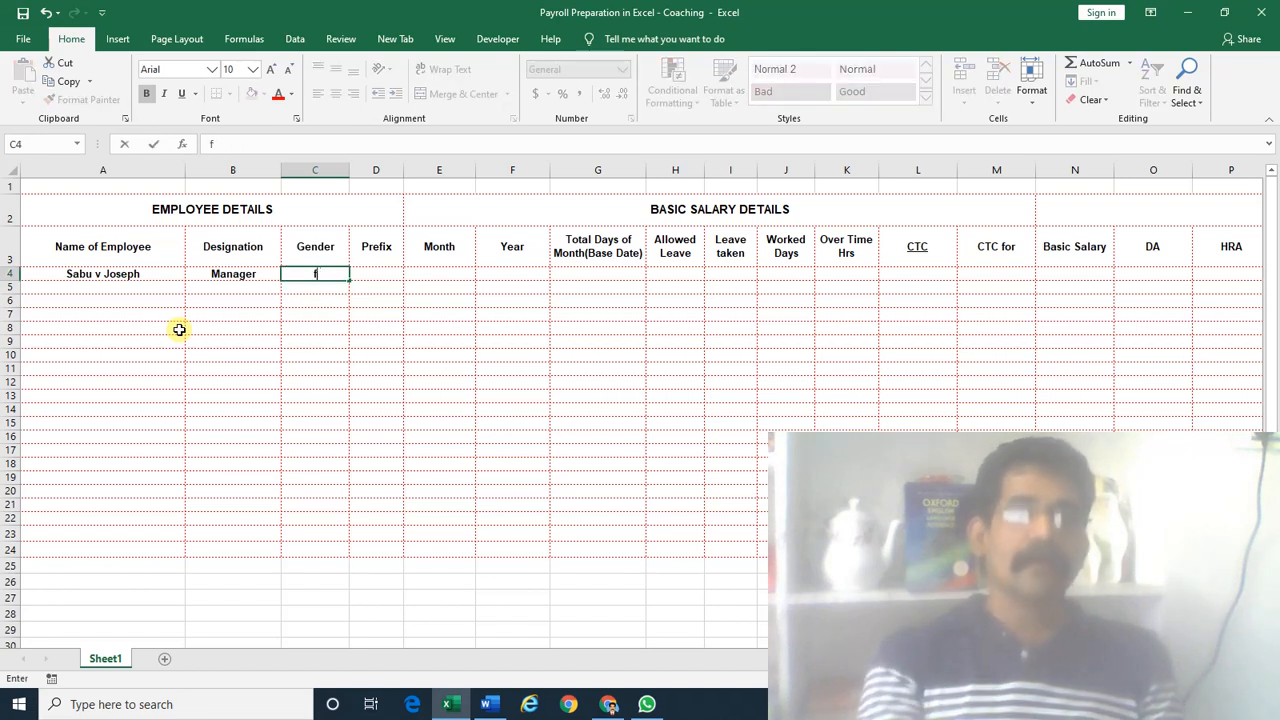
key(Escape)
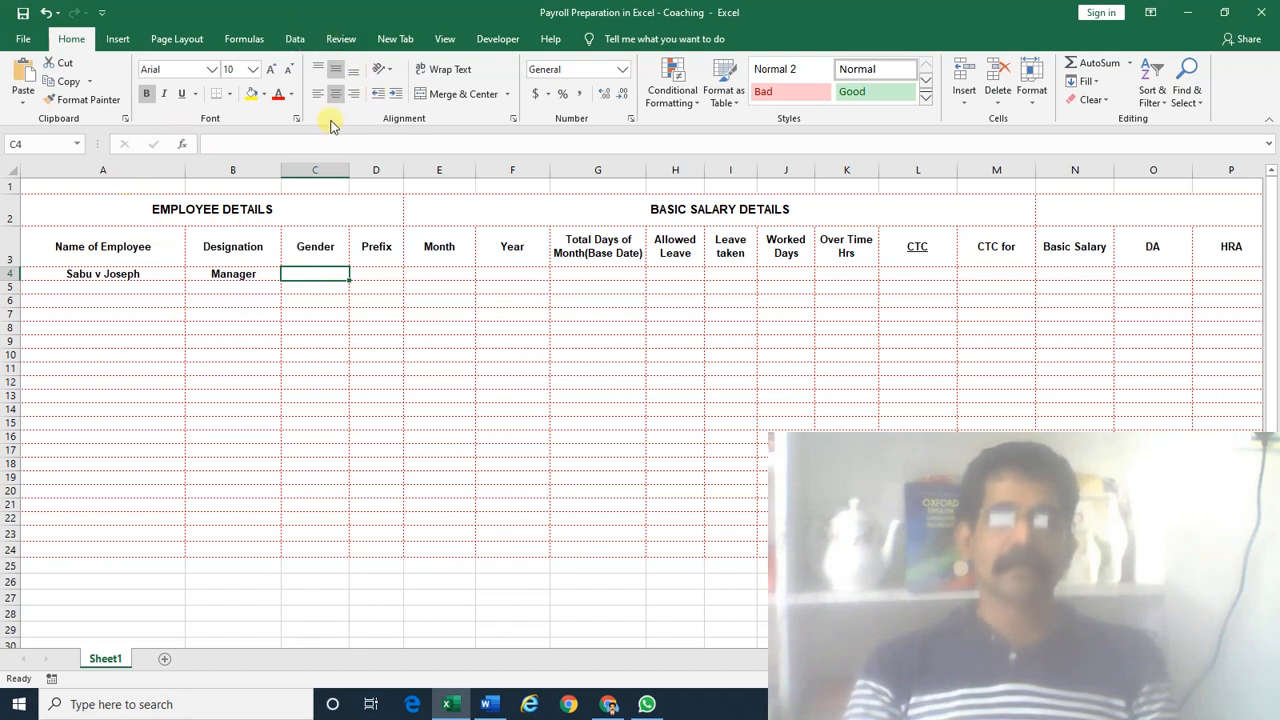
Add a List data validation to C4 with source Male,Female
click(295, 40)
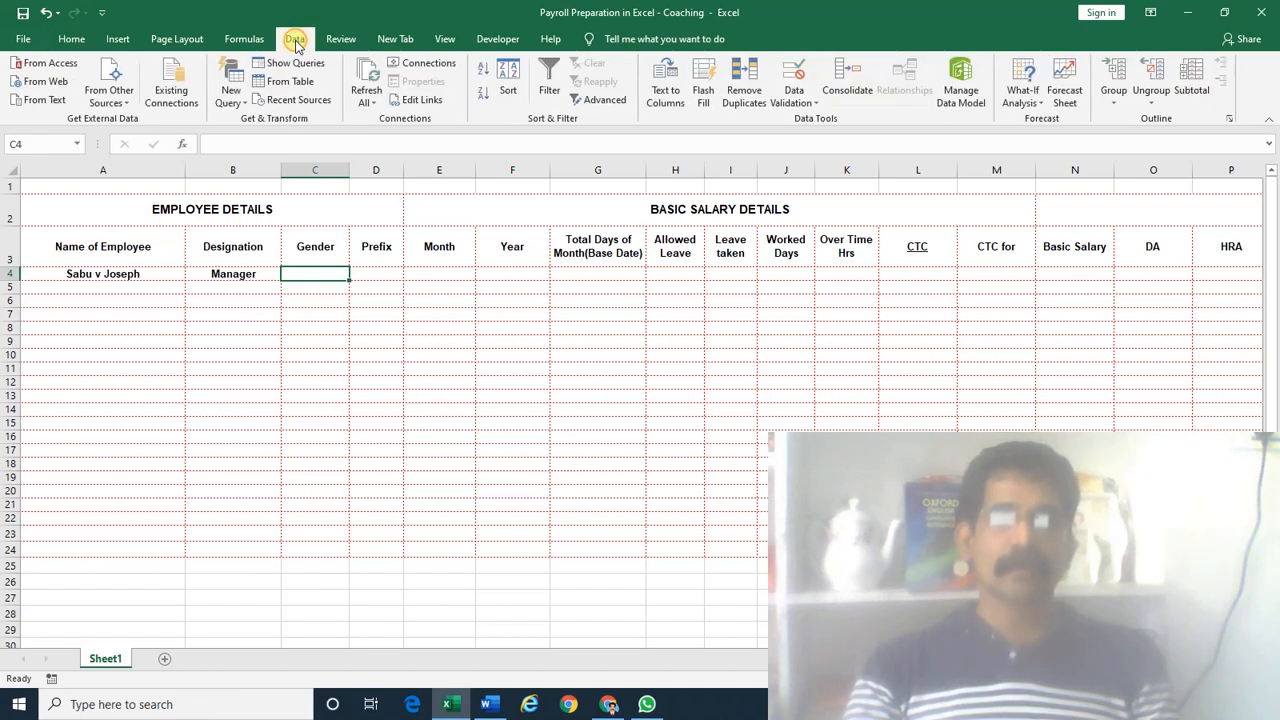
click(797, 104)
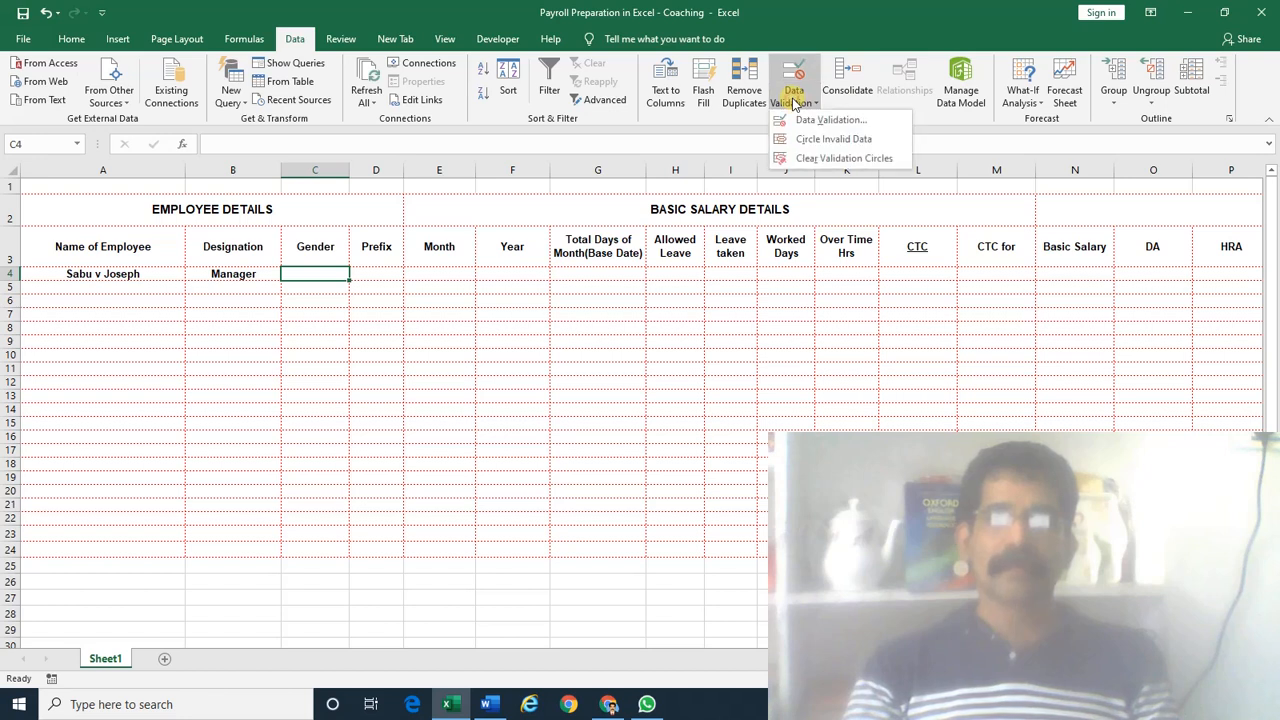
click(811, 118)
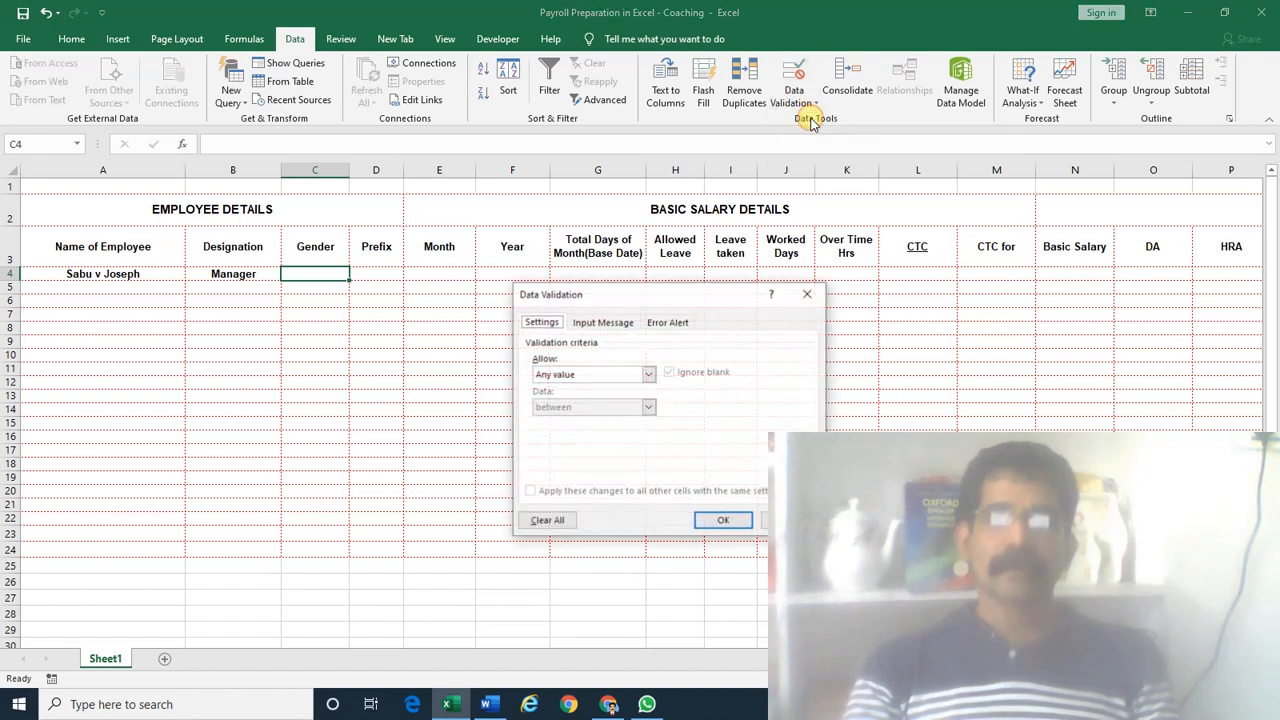
click(649, 374)
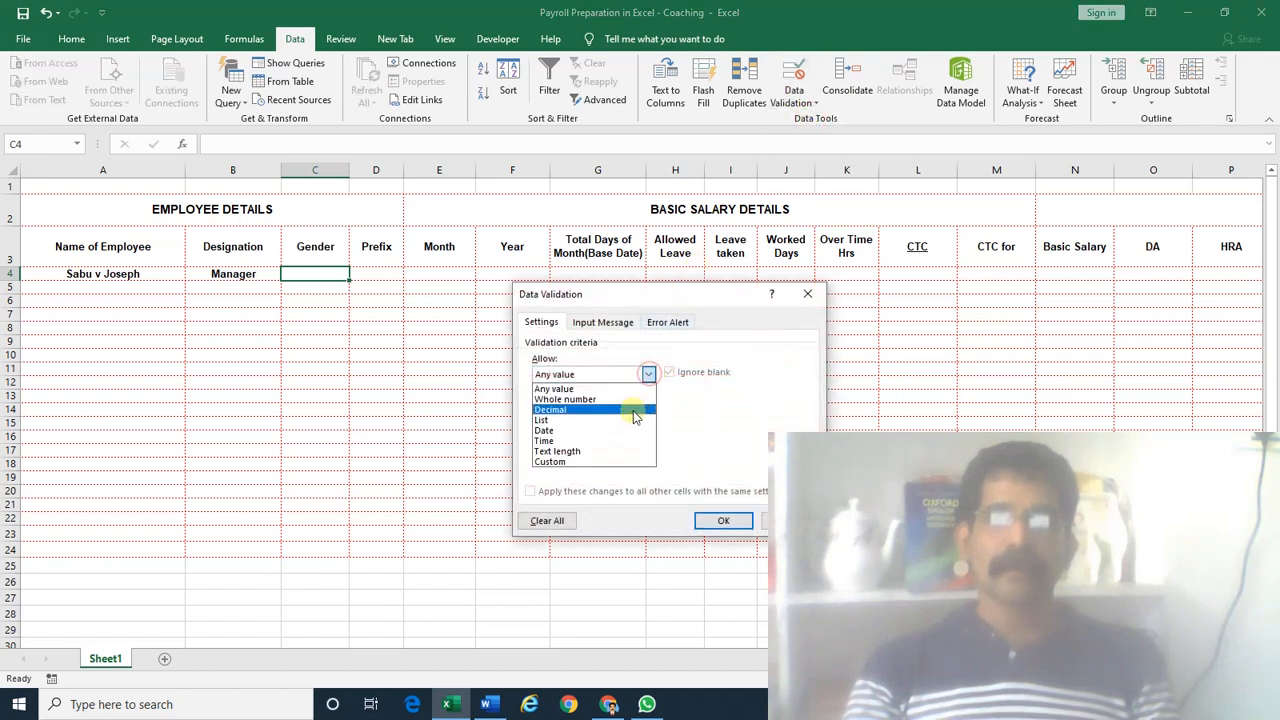
click(634, 420)
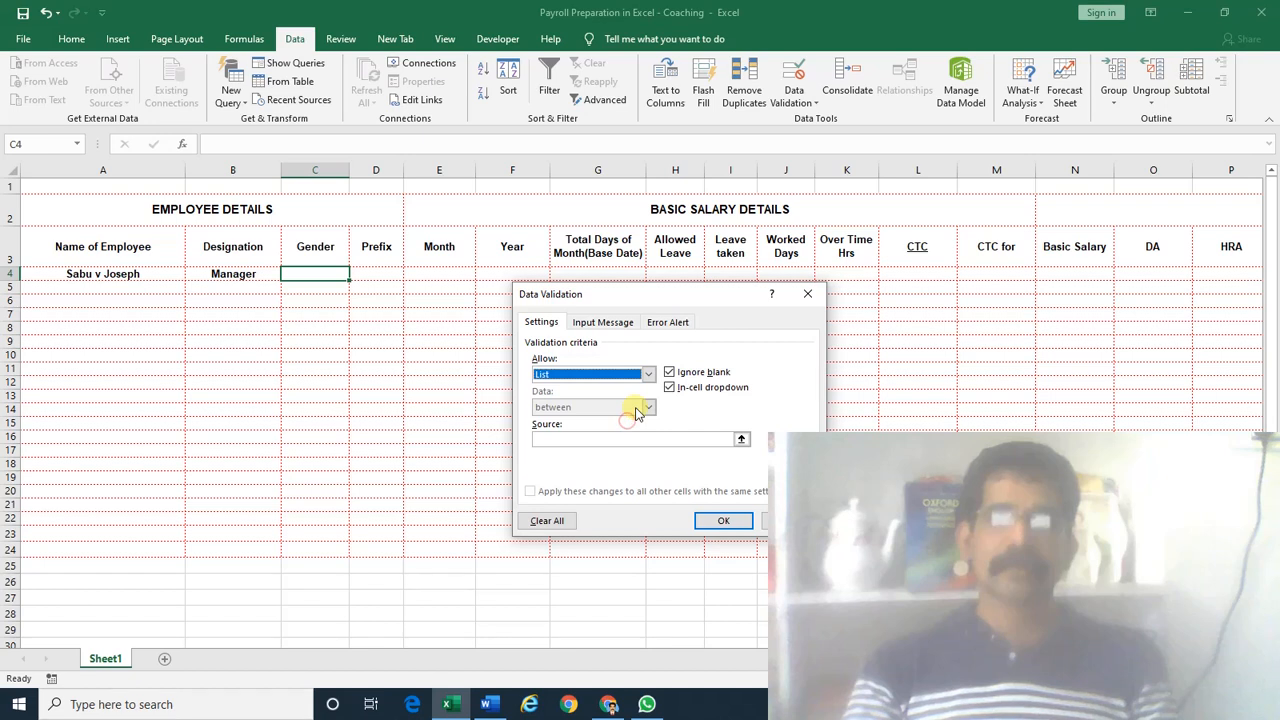
click(576, 440)
text(Male)
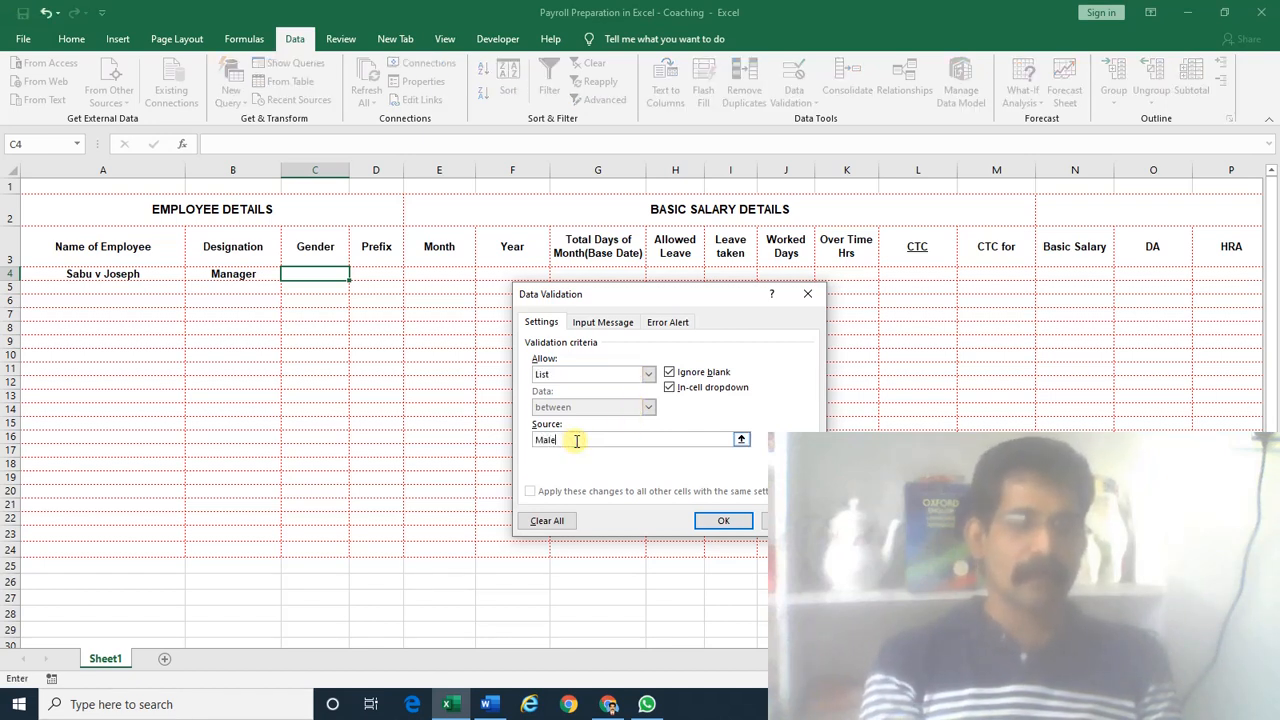
text(,Female)
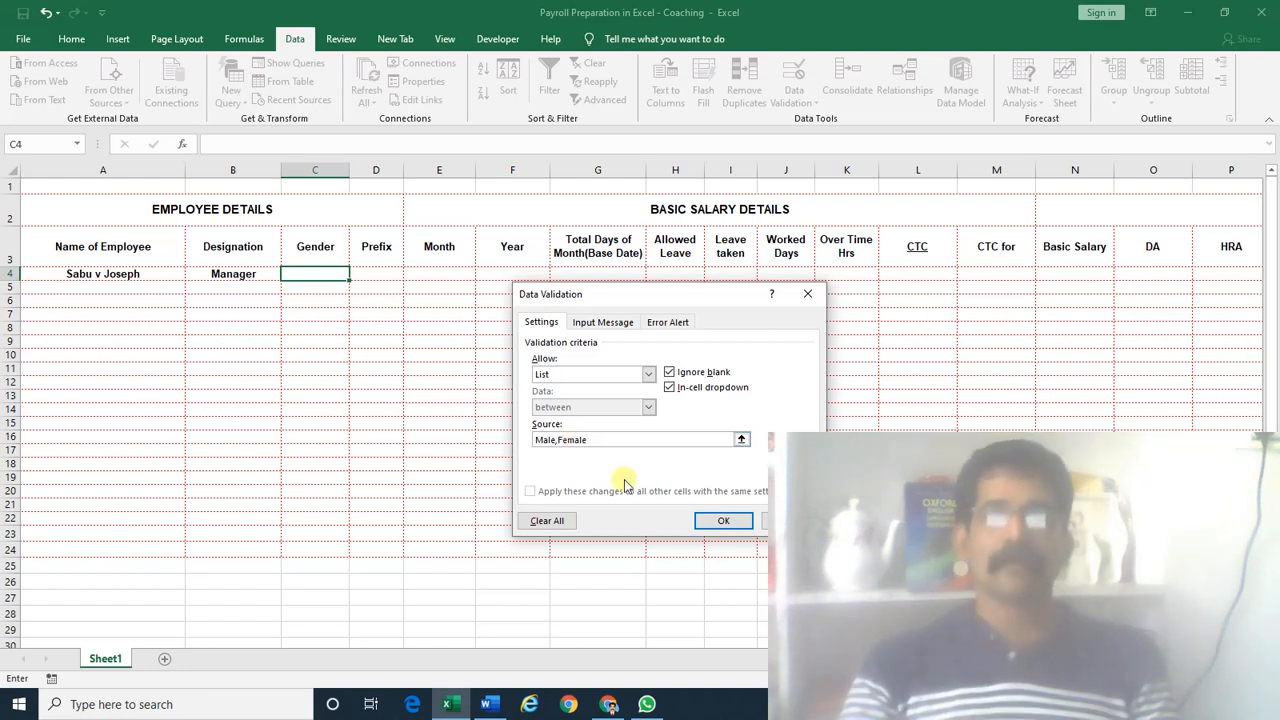
click(723, 520)
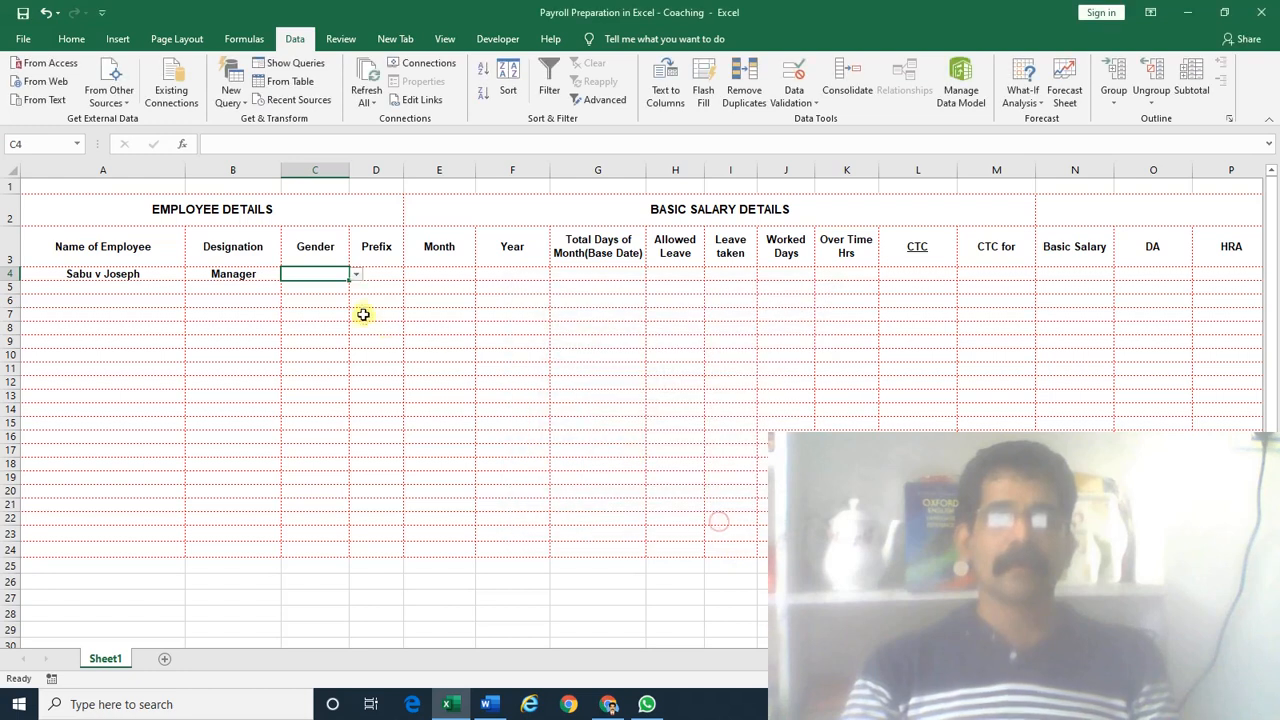
Pick Male from the new dropdown in Gender cell C4
click(354, 280)
click(312, 274)
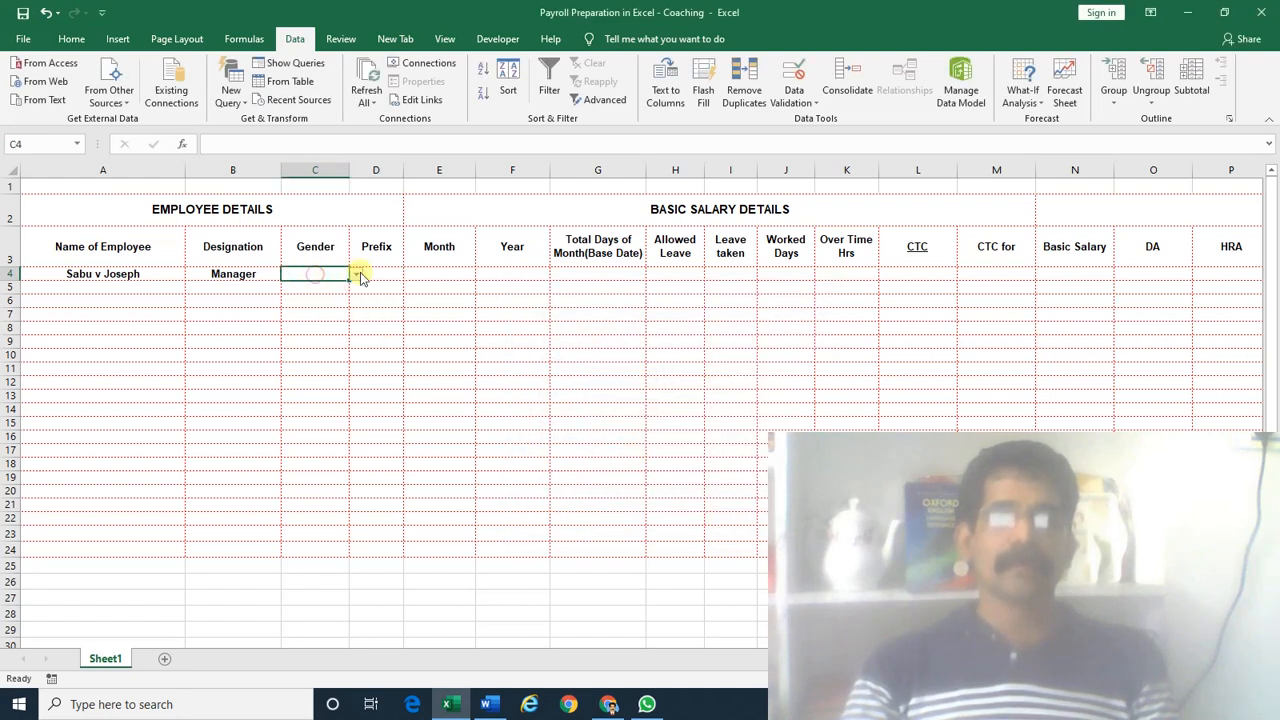
click(355, 274)
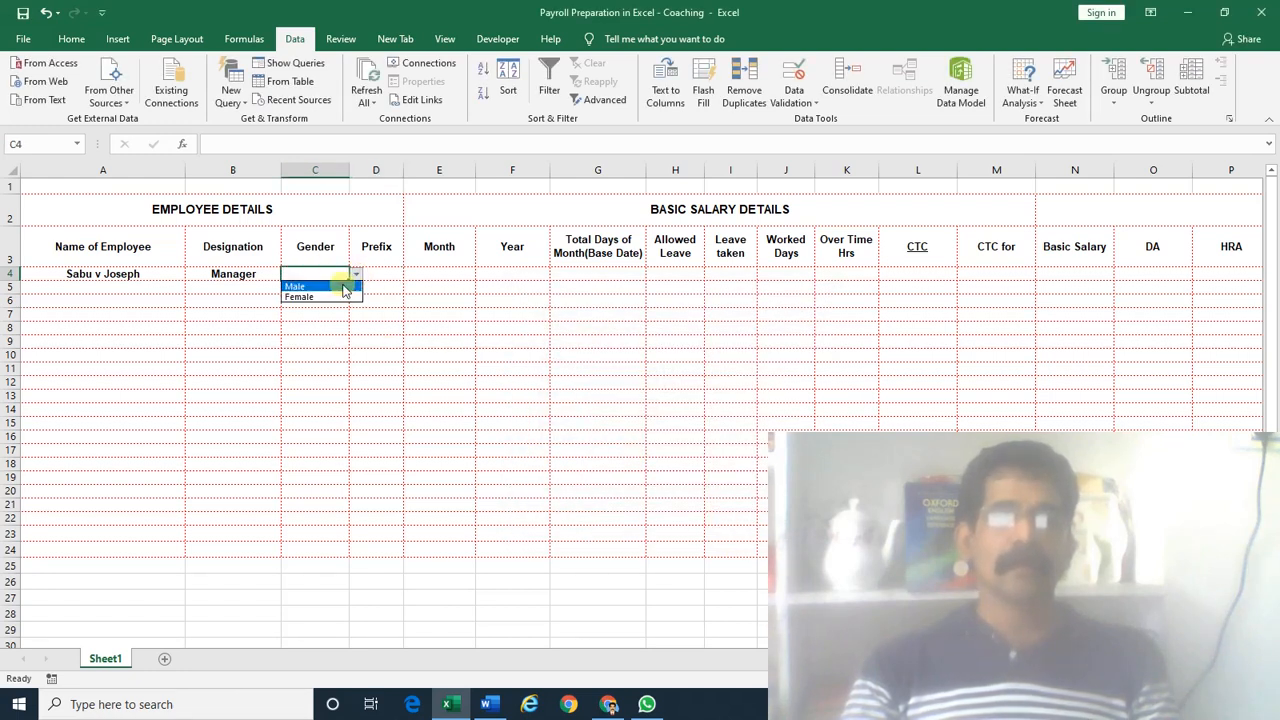
click(346, 287)
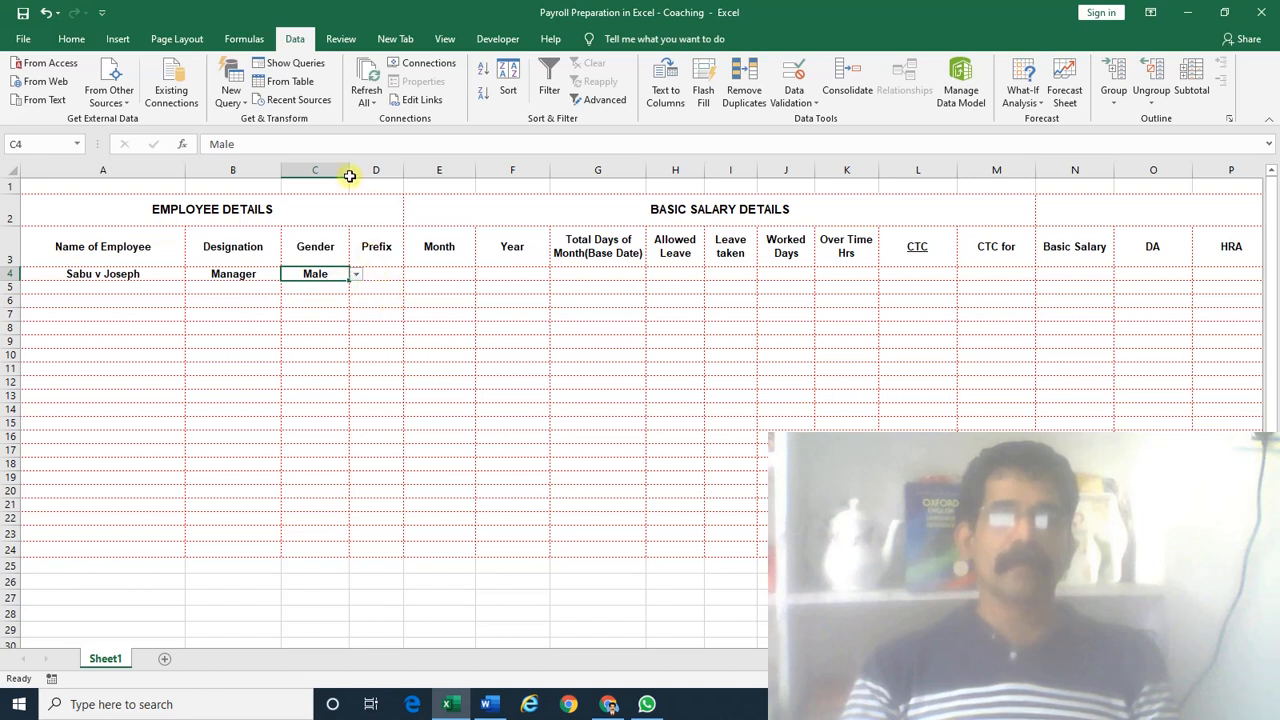
Narrow and autofit the Gender column, test Female, then set C4 back to Male
drag(349, 175, 324, 175)
click(331, 274)
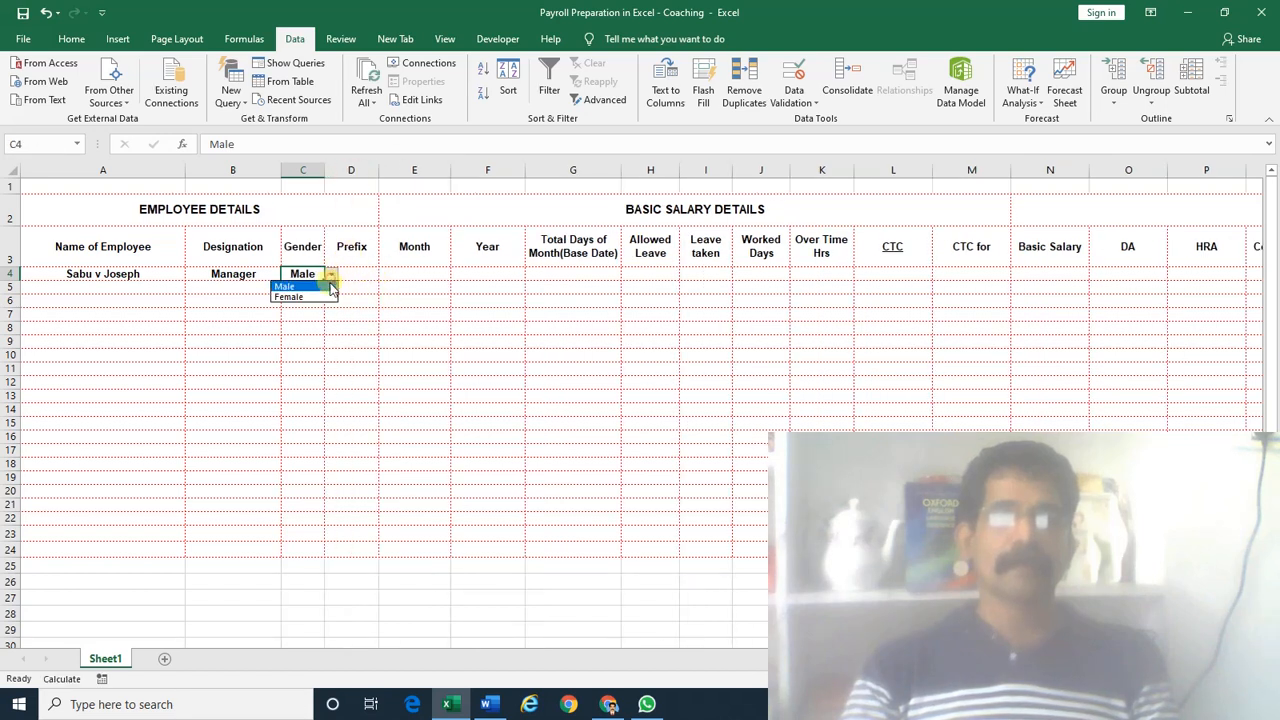
click(330, 297)
double_click(325, 170)
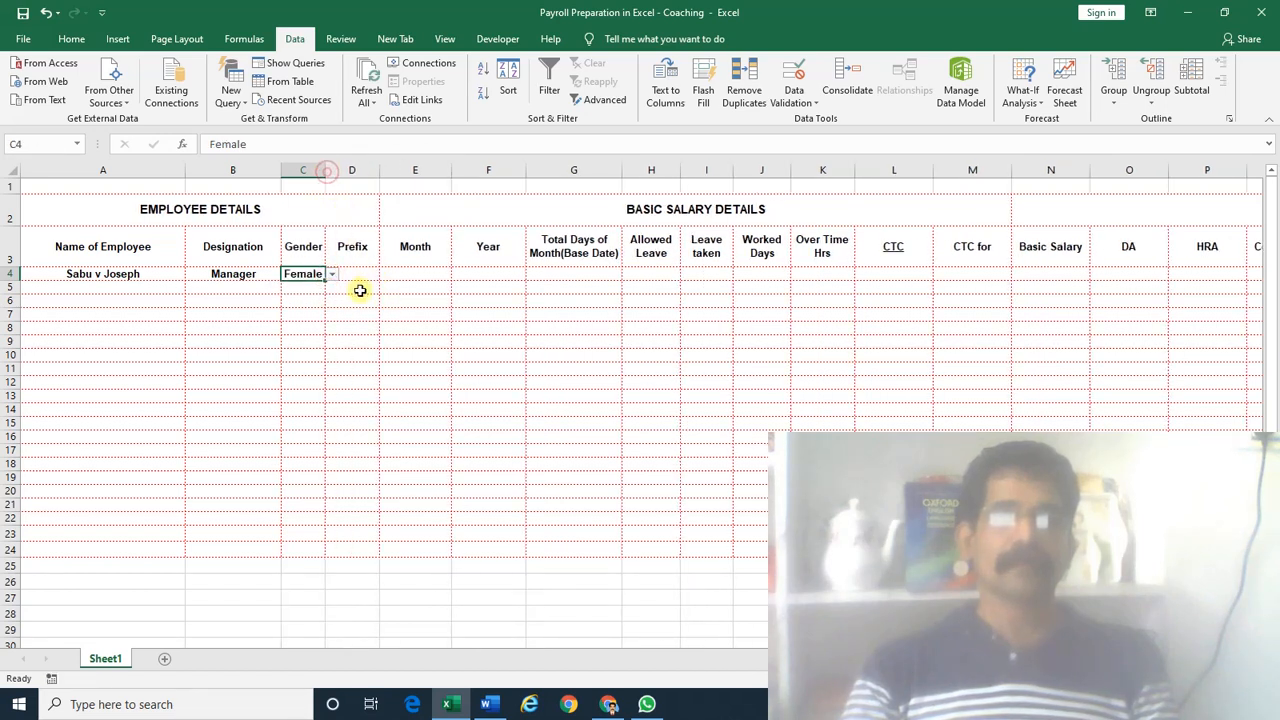
click(331, 274)
click(337, 288)
click(352, 274)
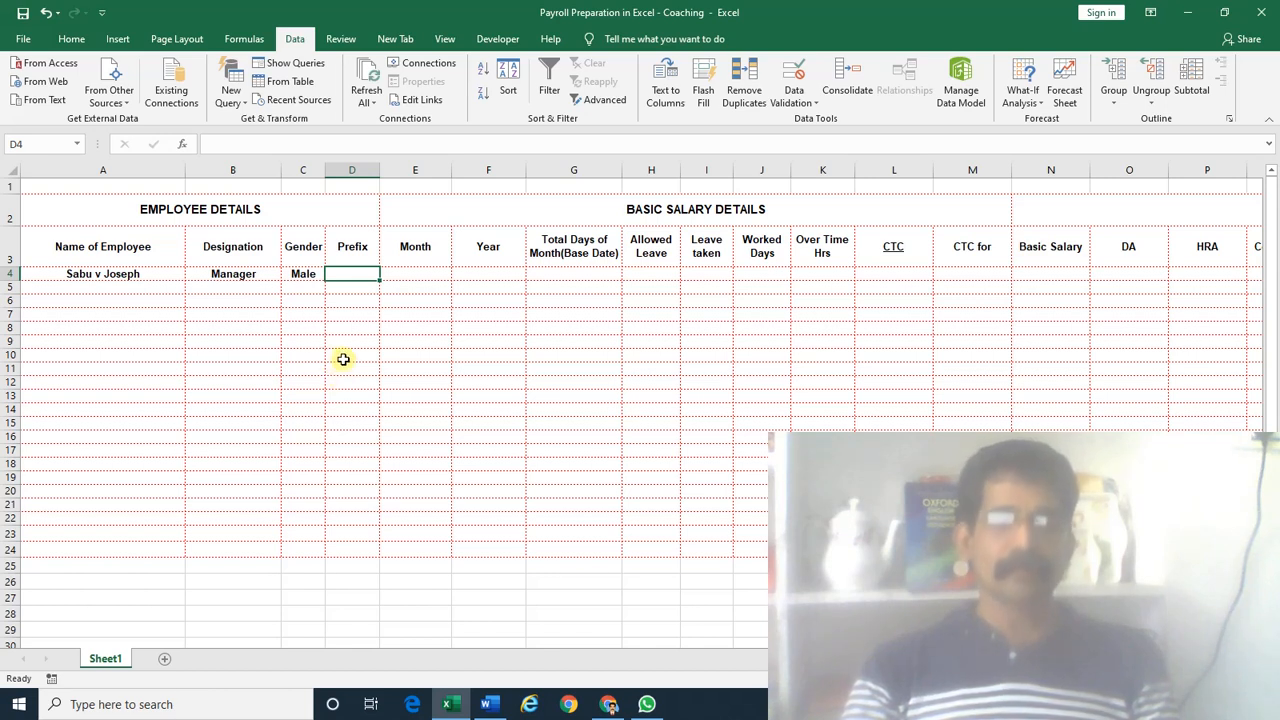
text(Mr.)
key(Return)
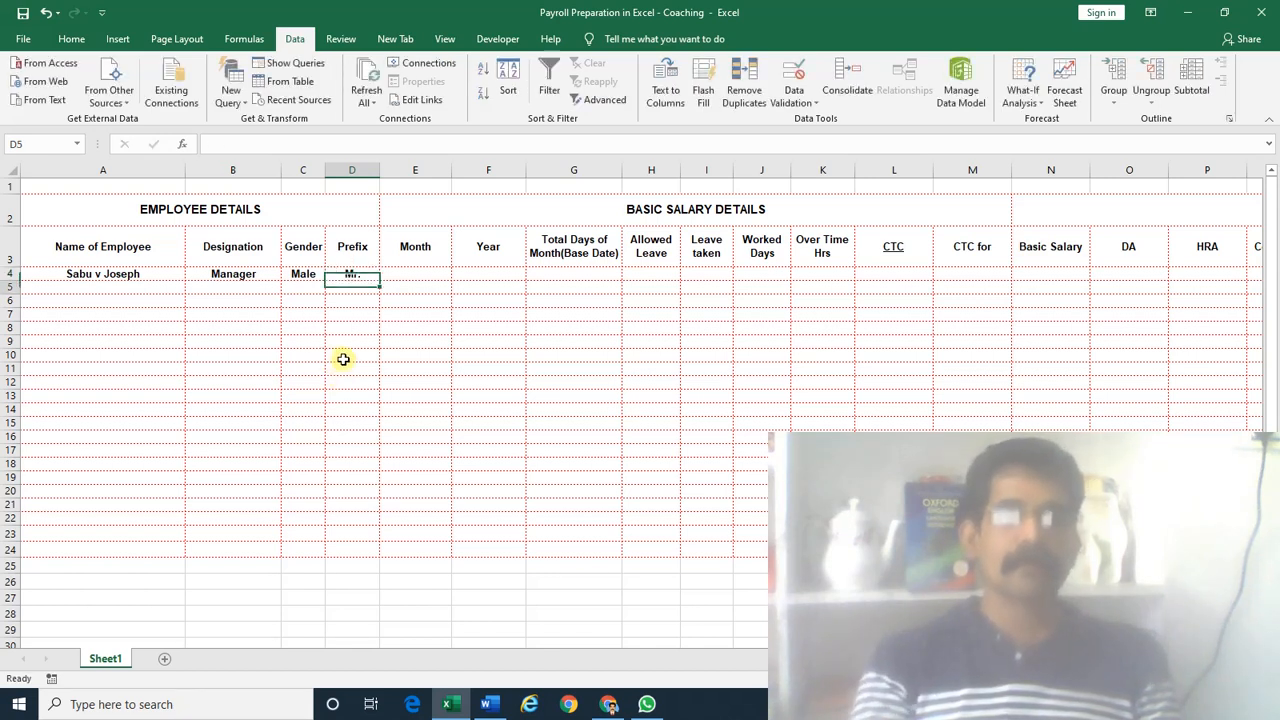
key(Up)
text(Mrs)
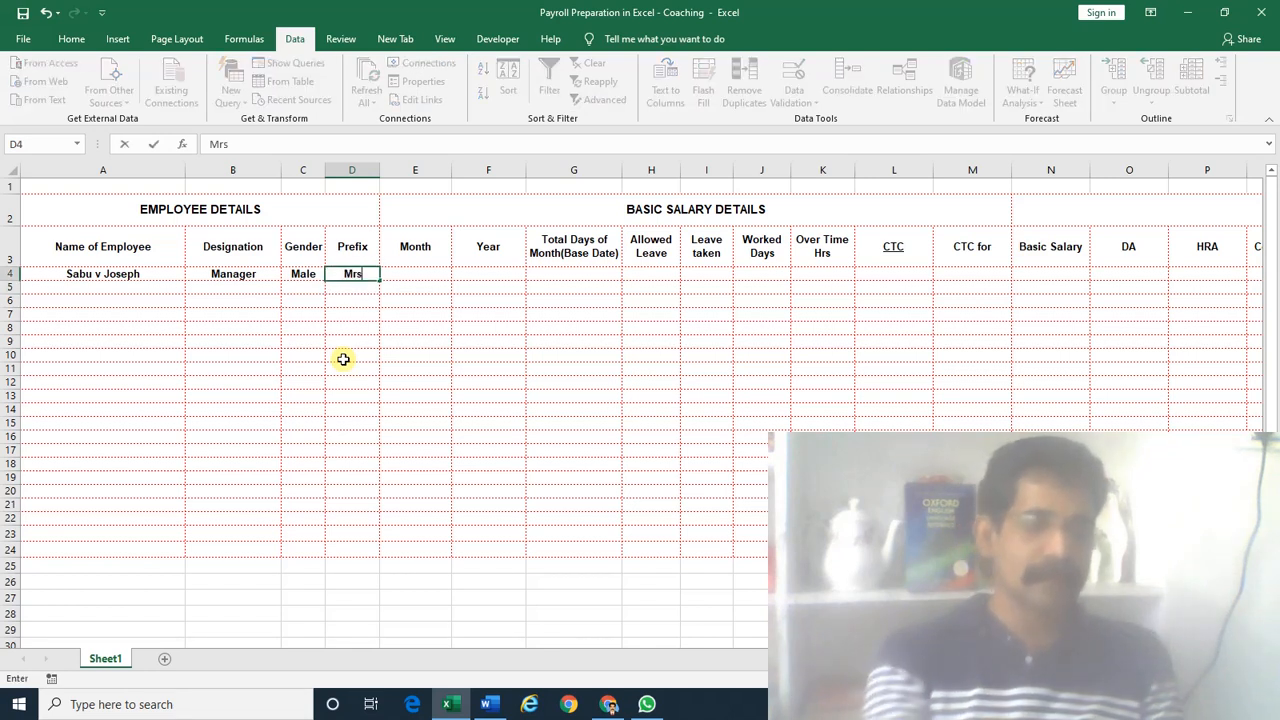
text(.)
key(Return)
key(Up)
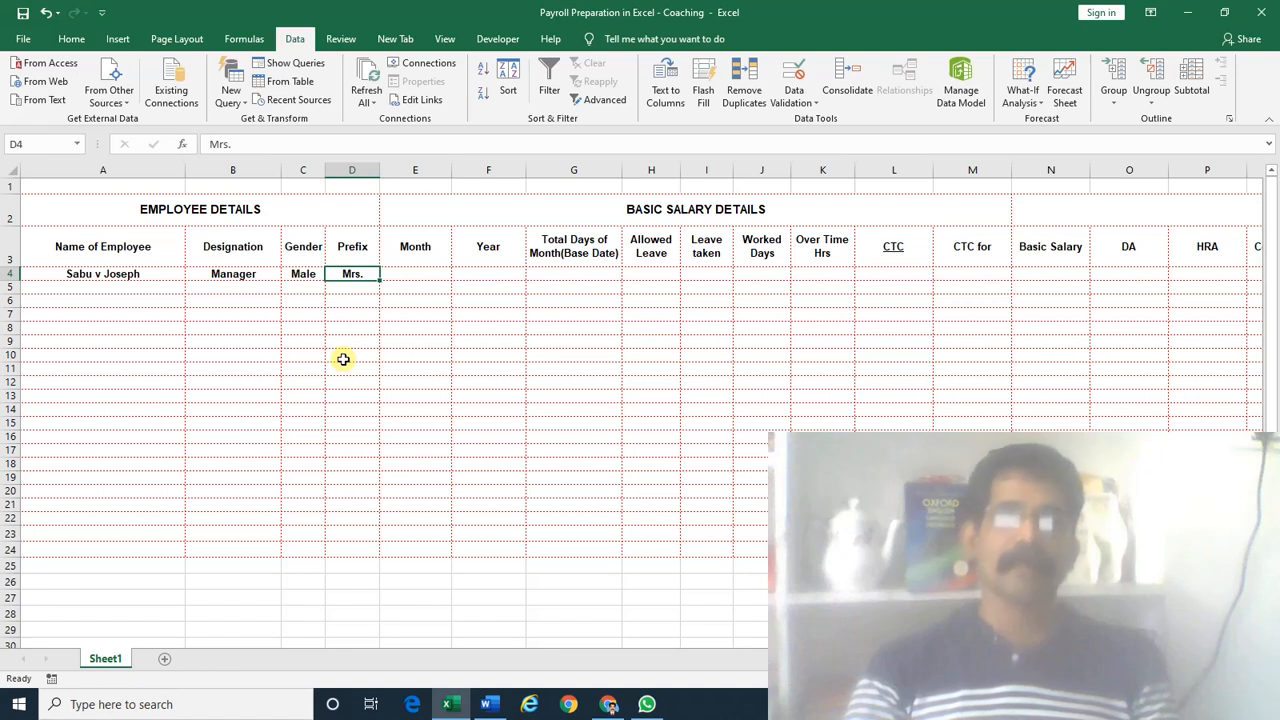
key(Left)
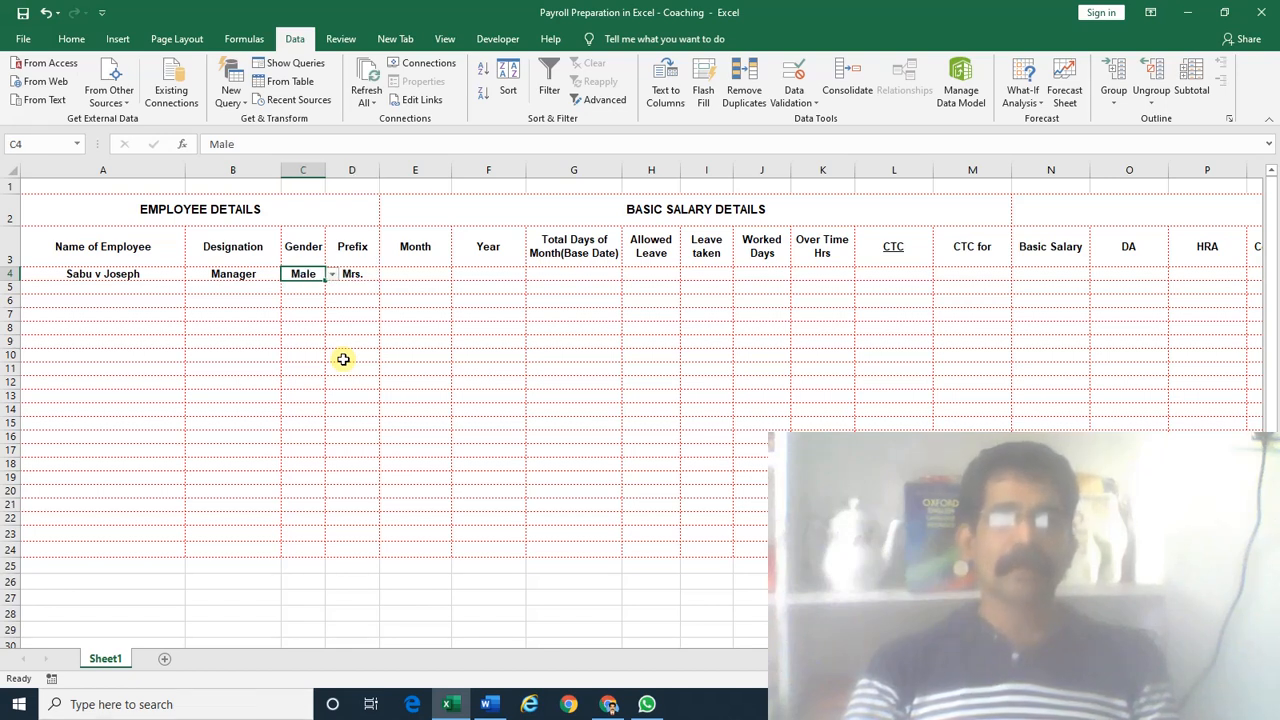
key(Right)
key(Left)
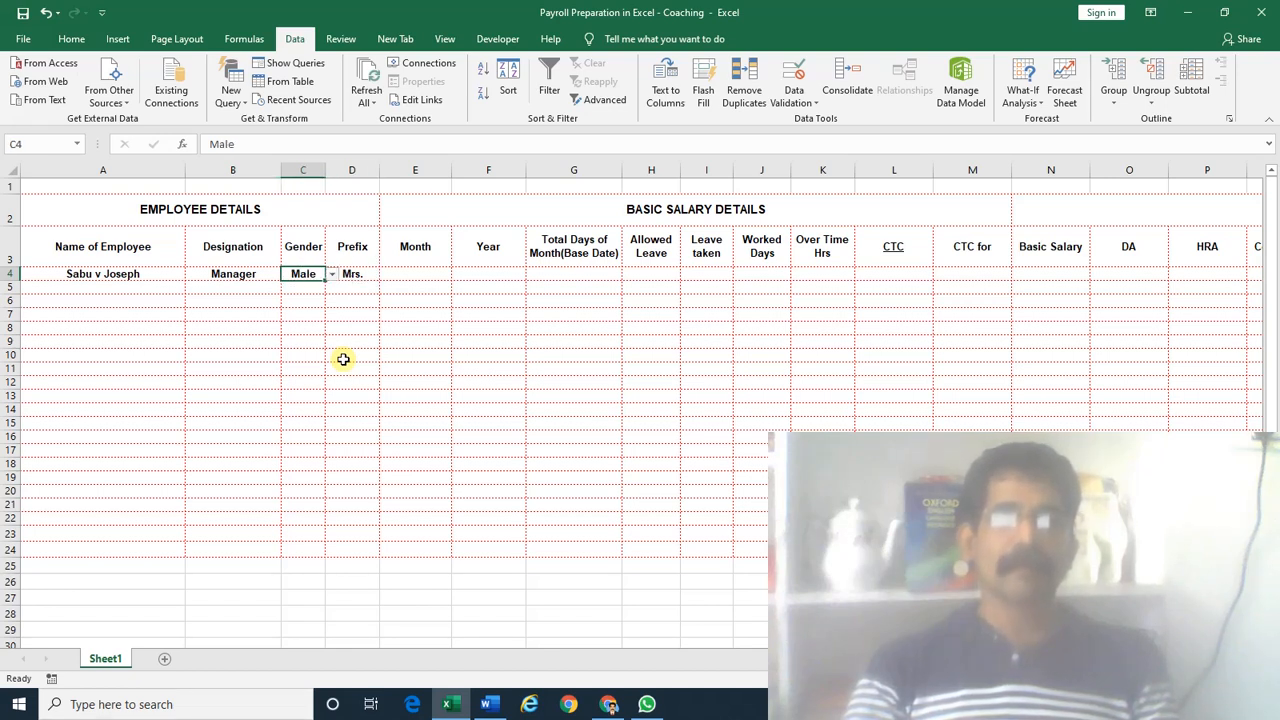
key(Right)
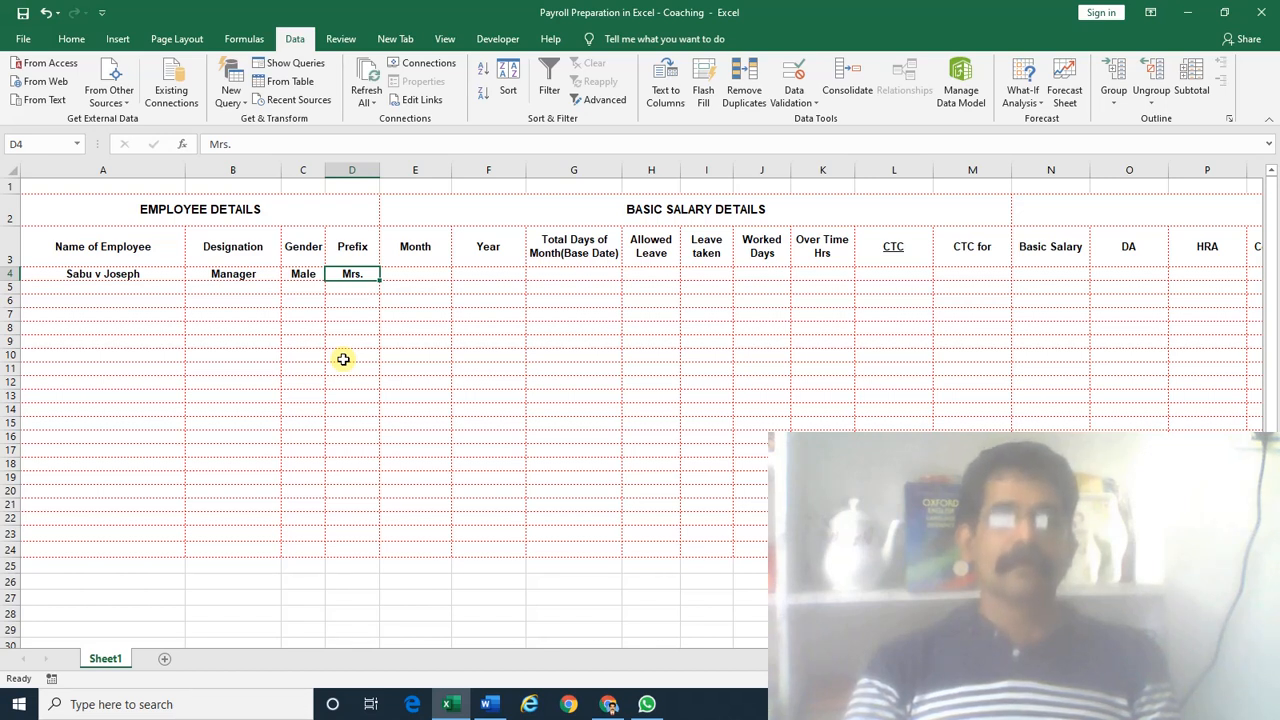
key(Delete)
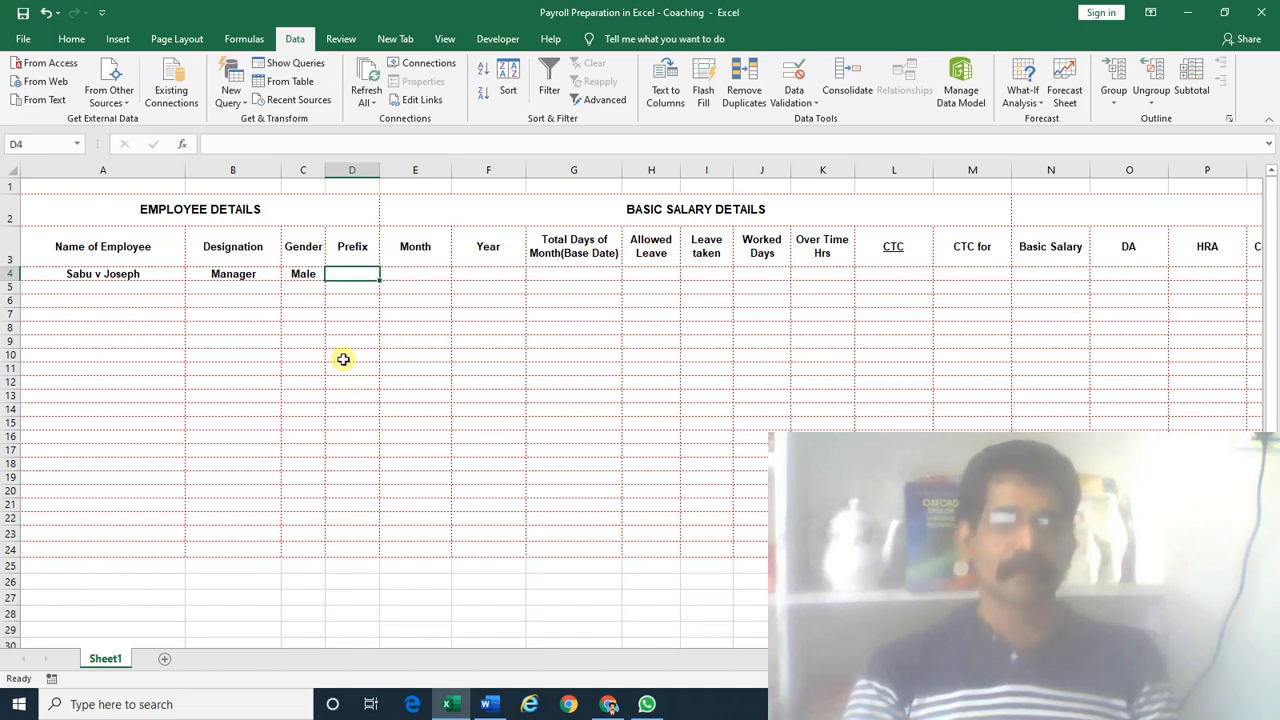
key(Left)
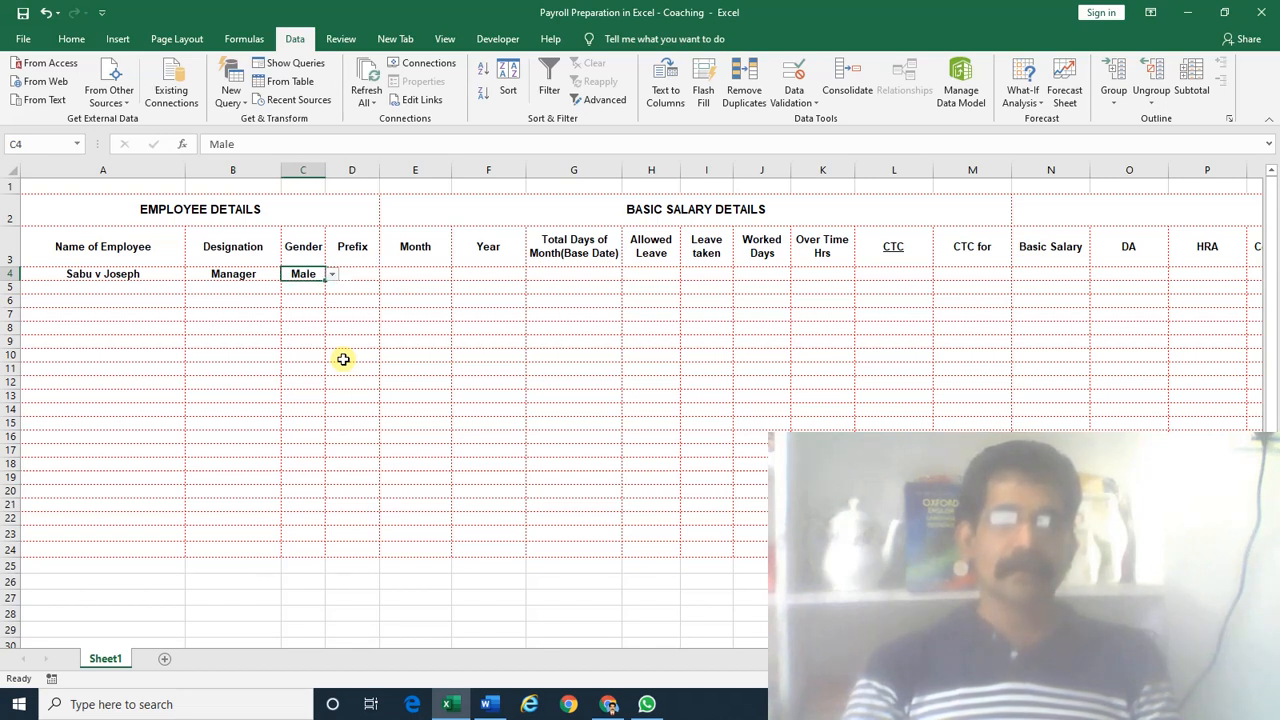
key(Right)
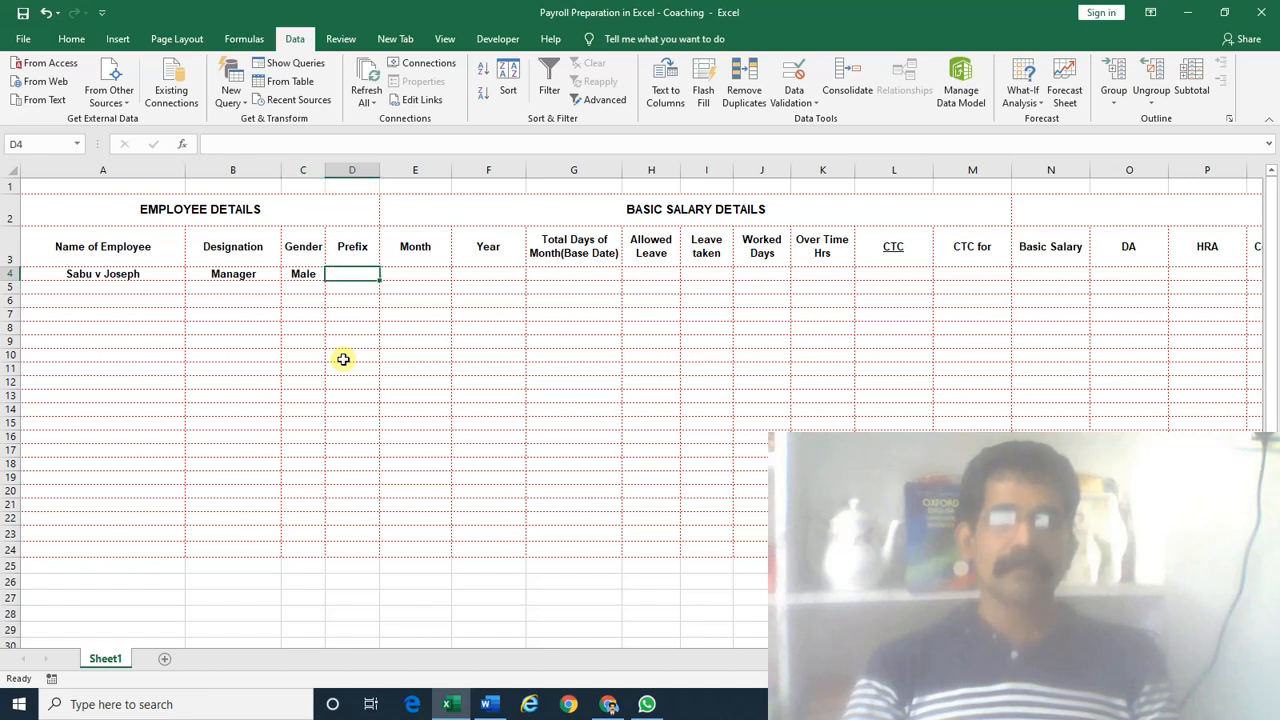
key(Left)
key(Right)
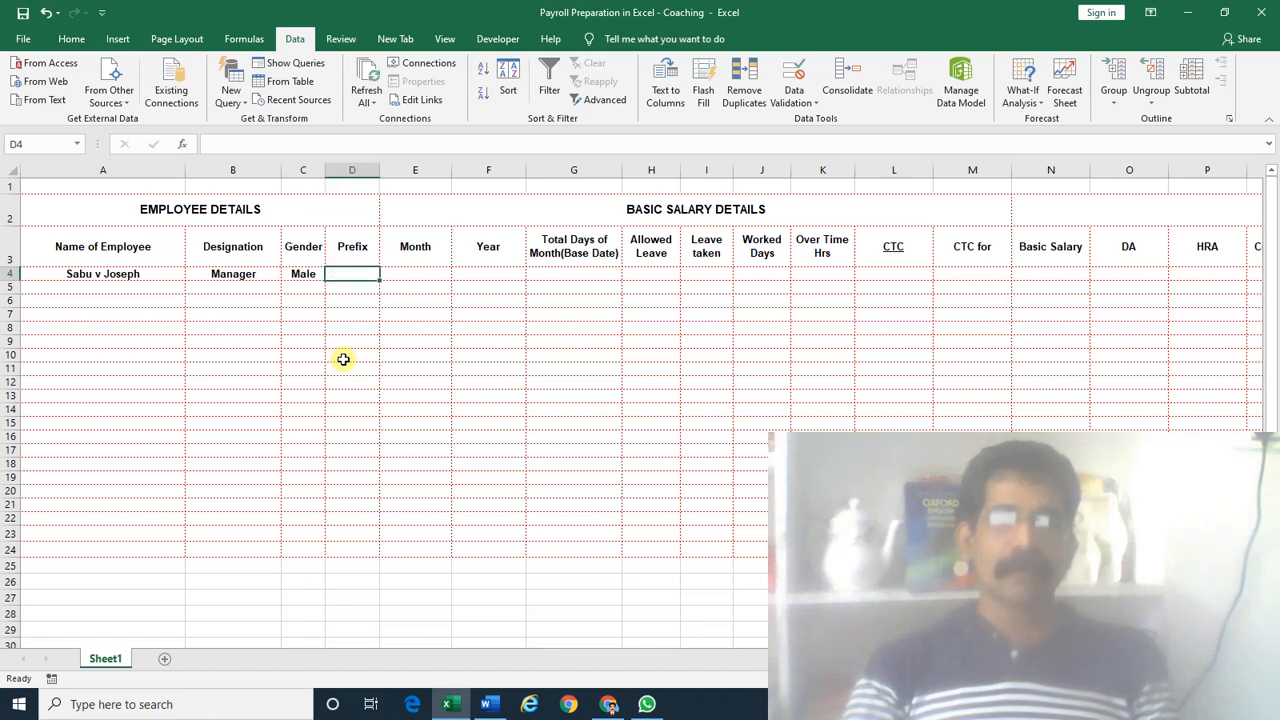
key(Left)
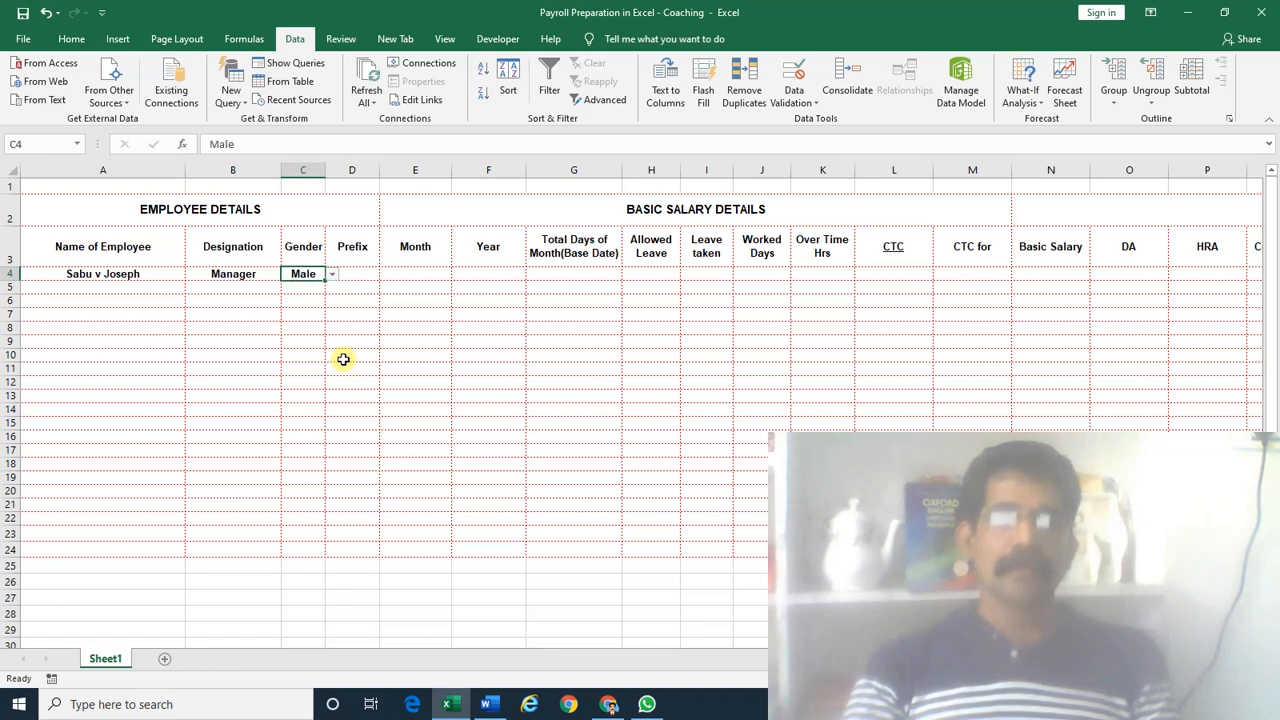
key(Right)
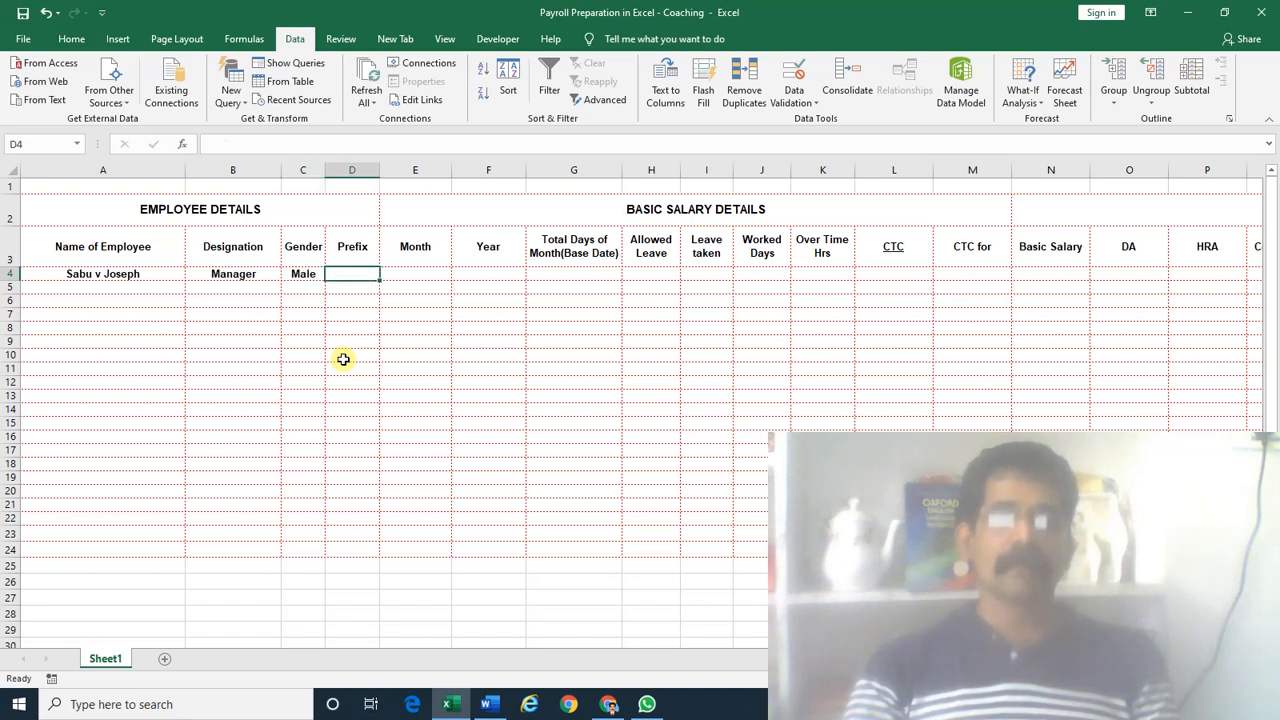
key(Left)
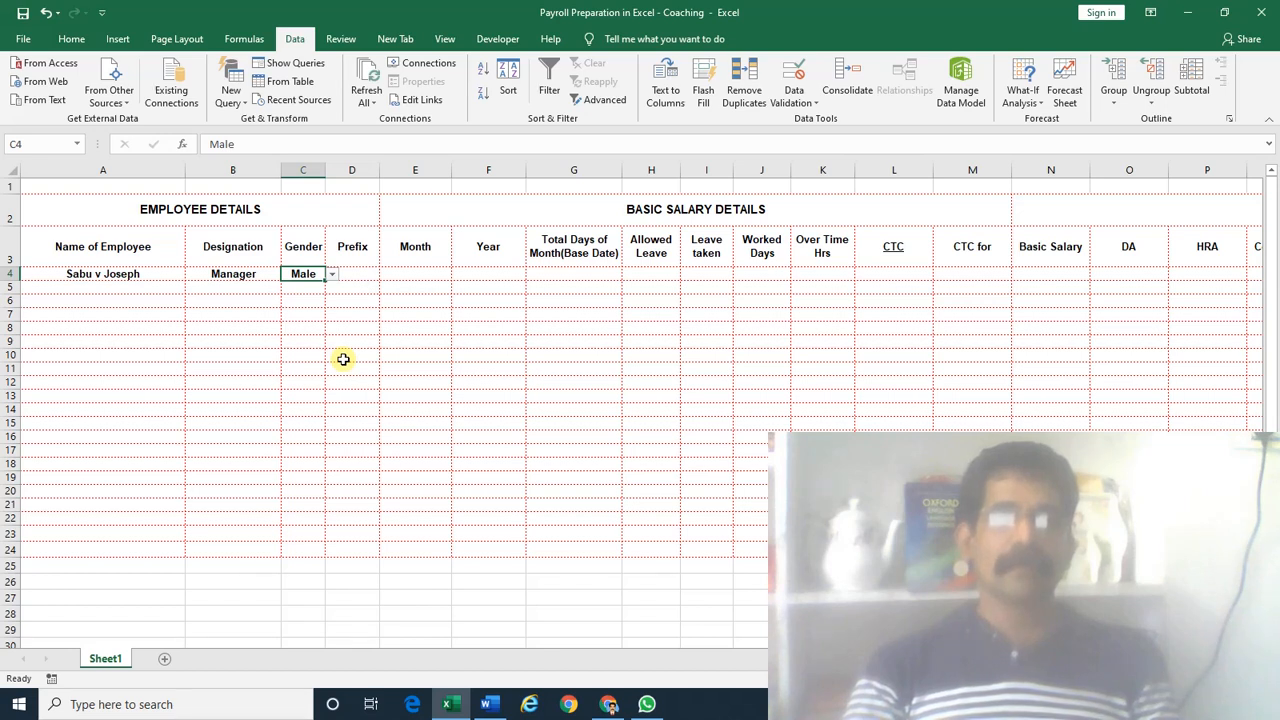
key(Right)
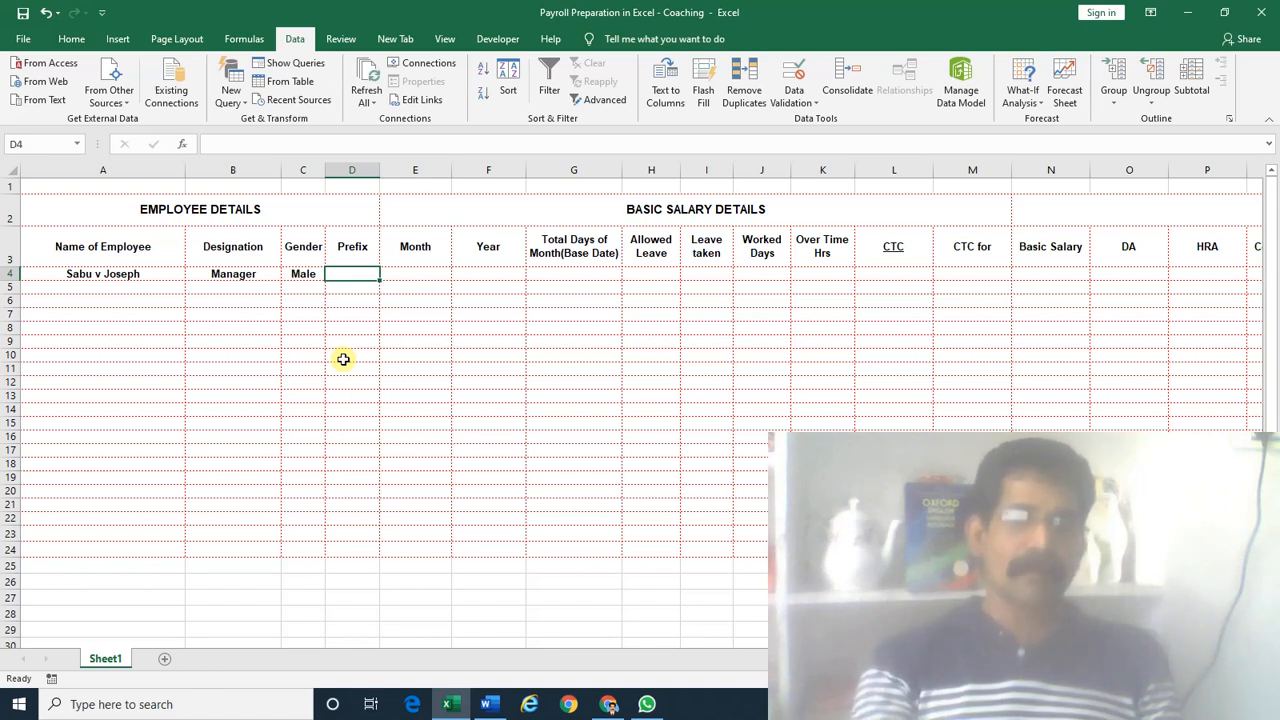
Enter =IF(C4,"Mr.","Female") in D4, which returns #VALUE!
text(=)
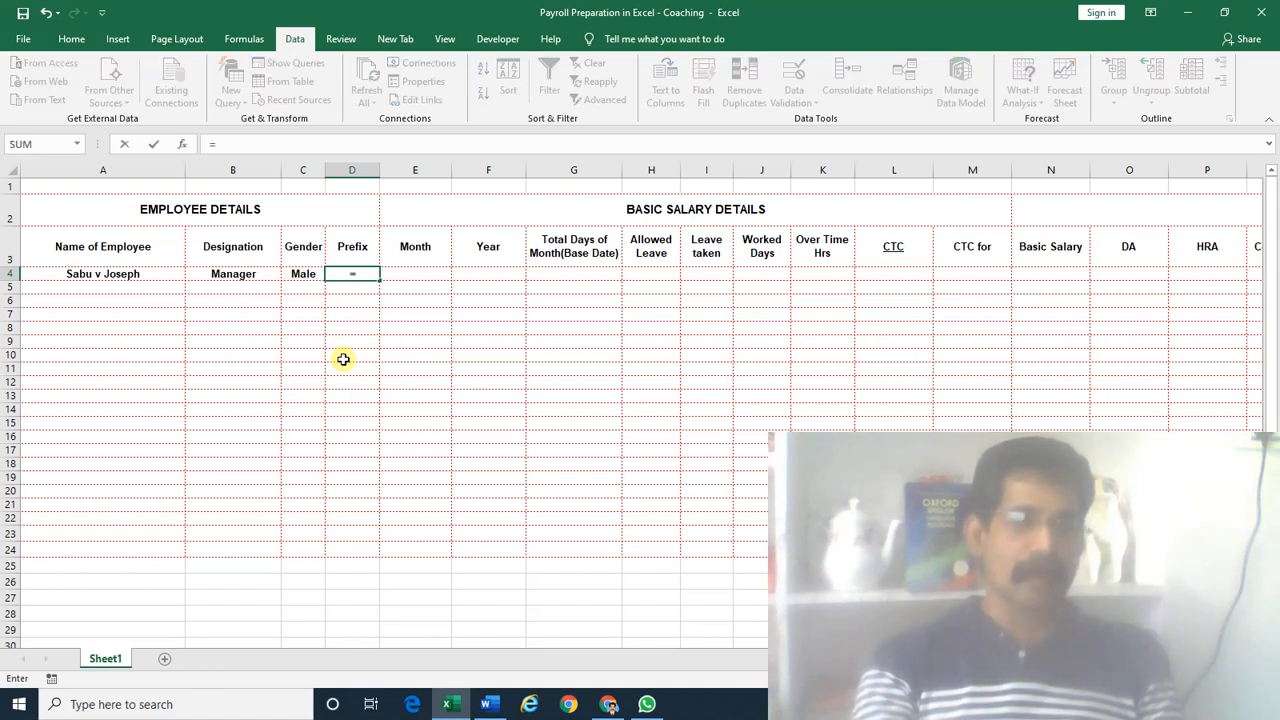
text(if)
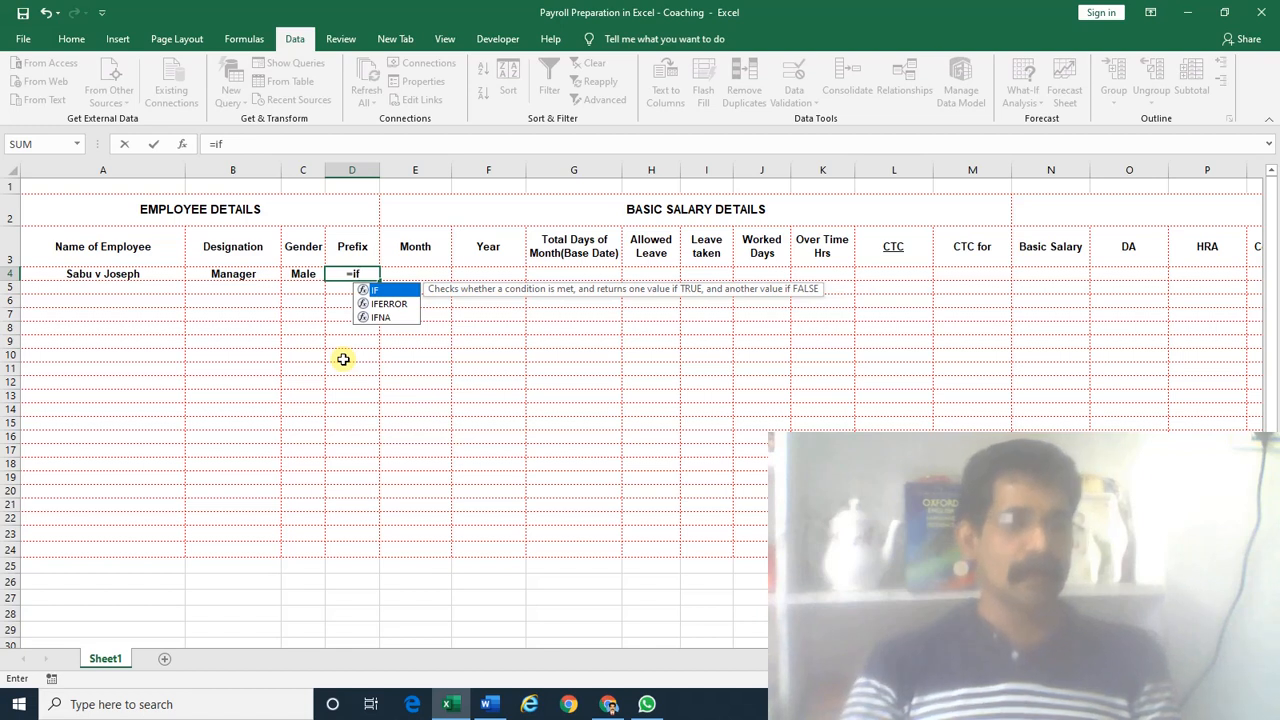
key(Tab)
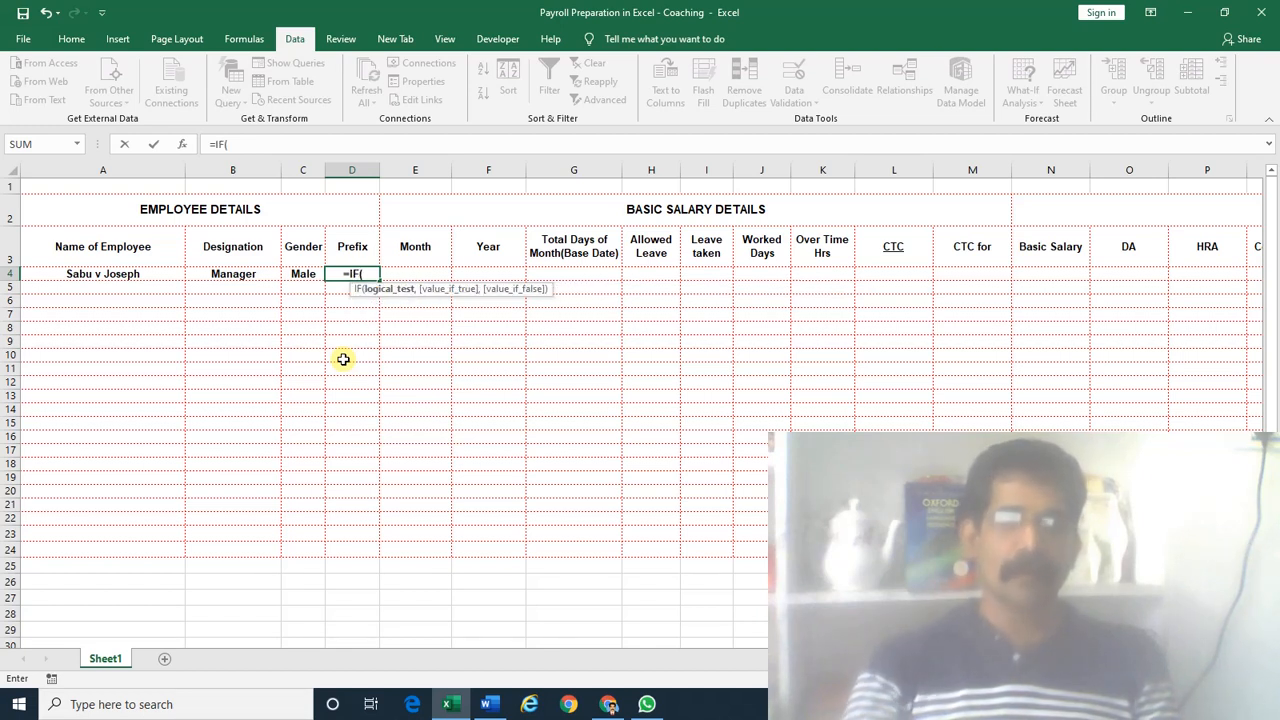
key(BackSpace)
key(Tab)
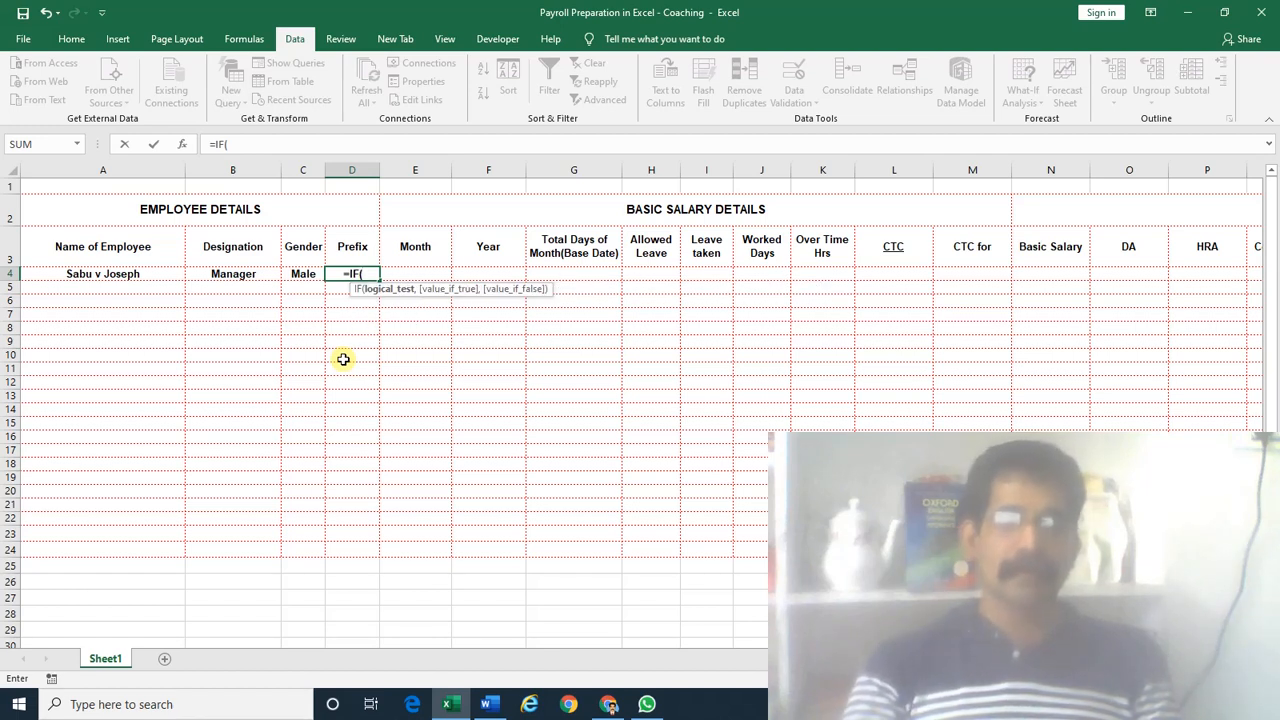
key(BackSpace)
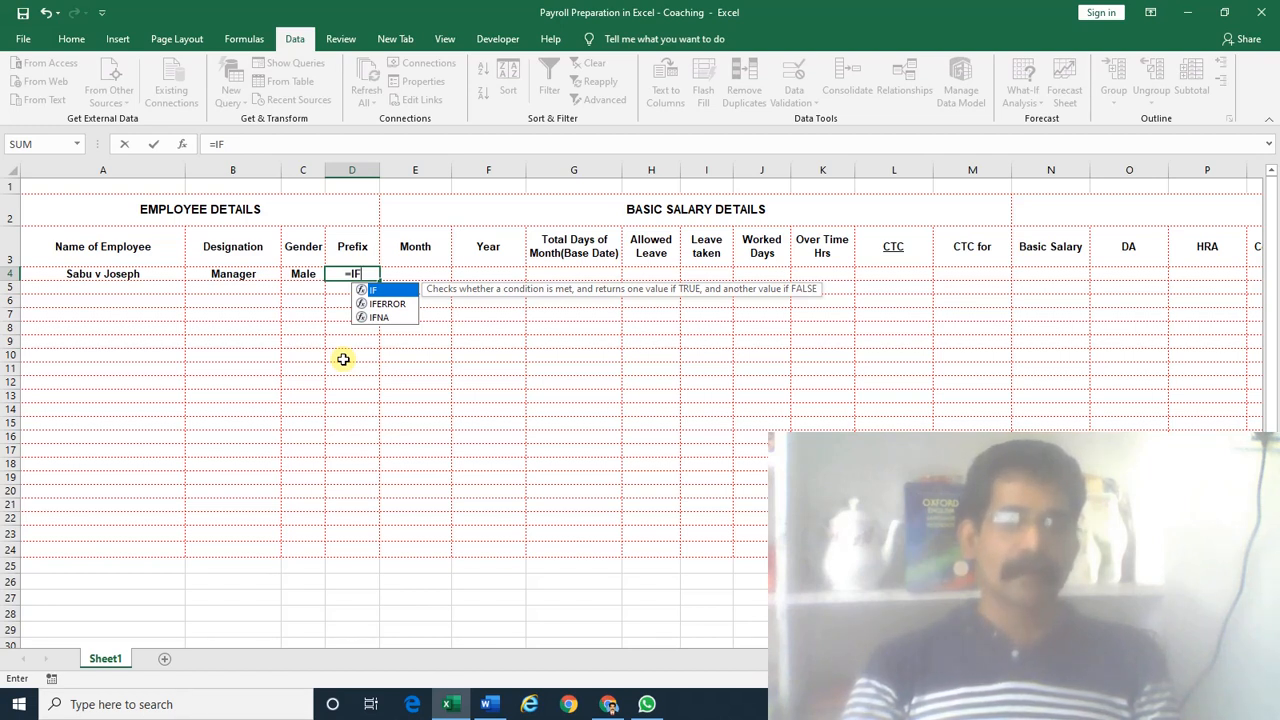
text(()
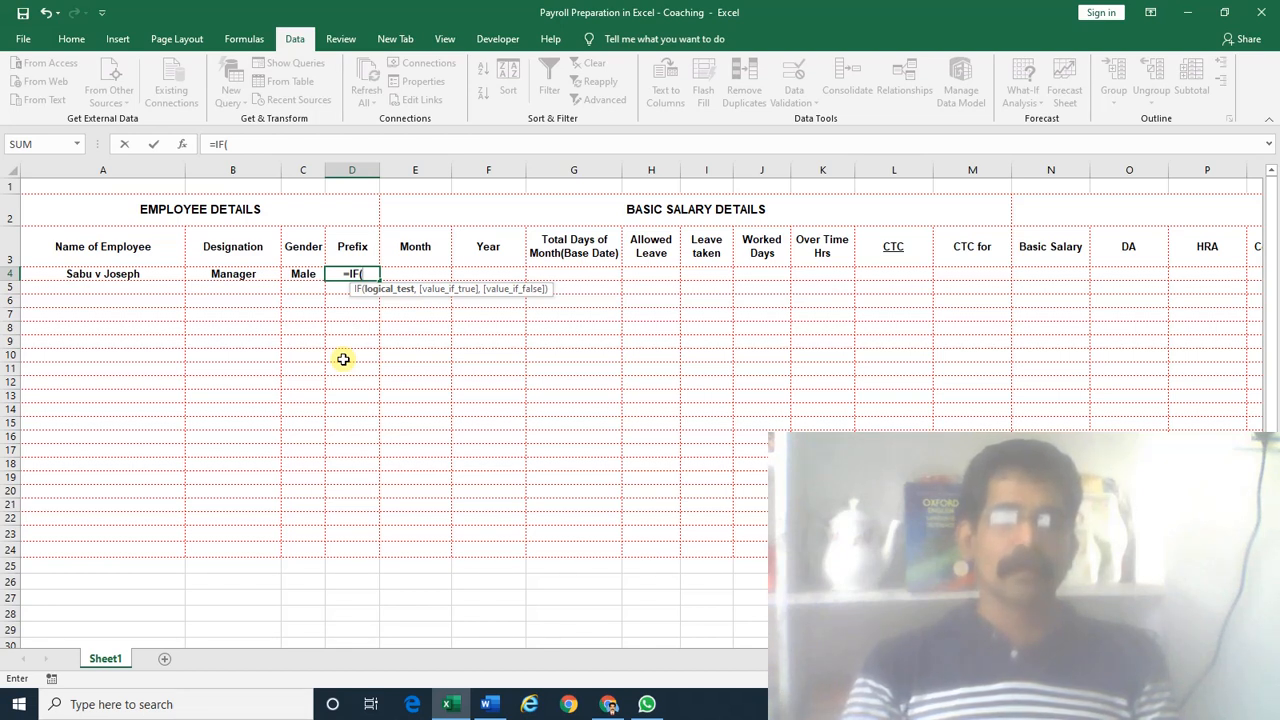
click(301, 274)
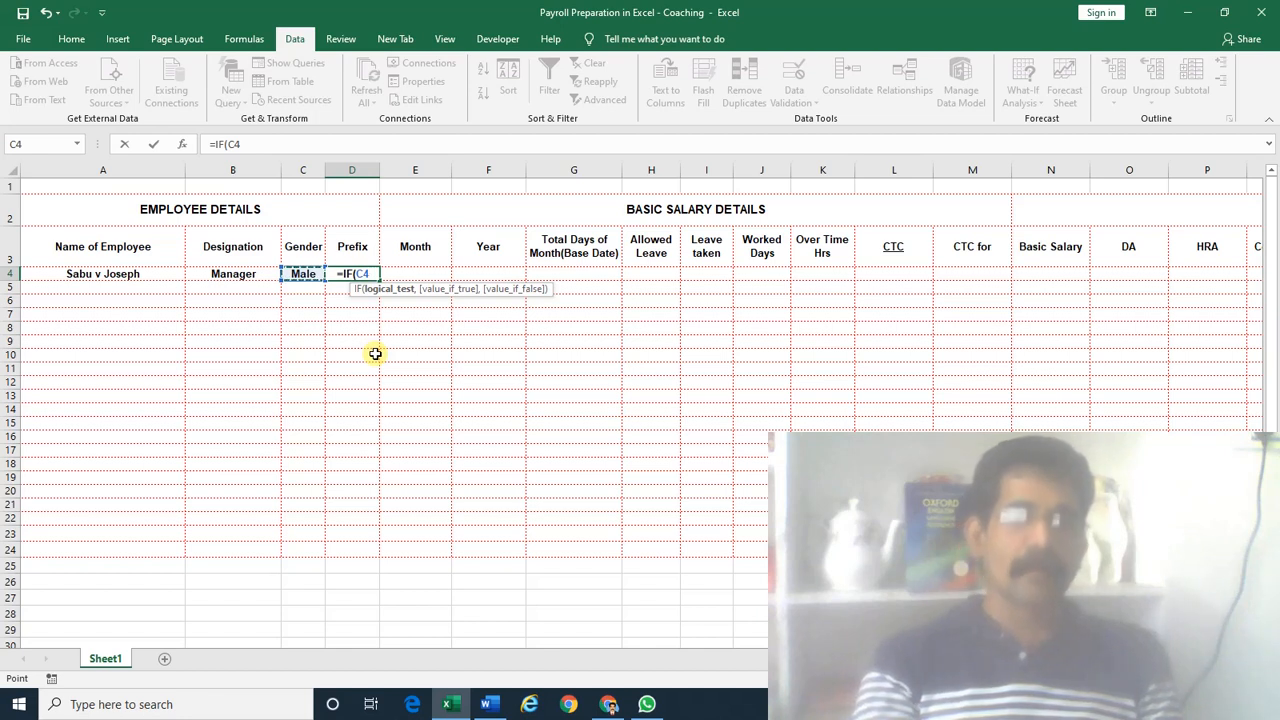
text(,")
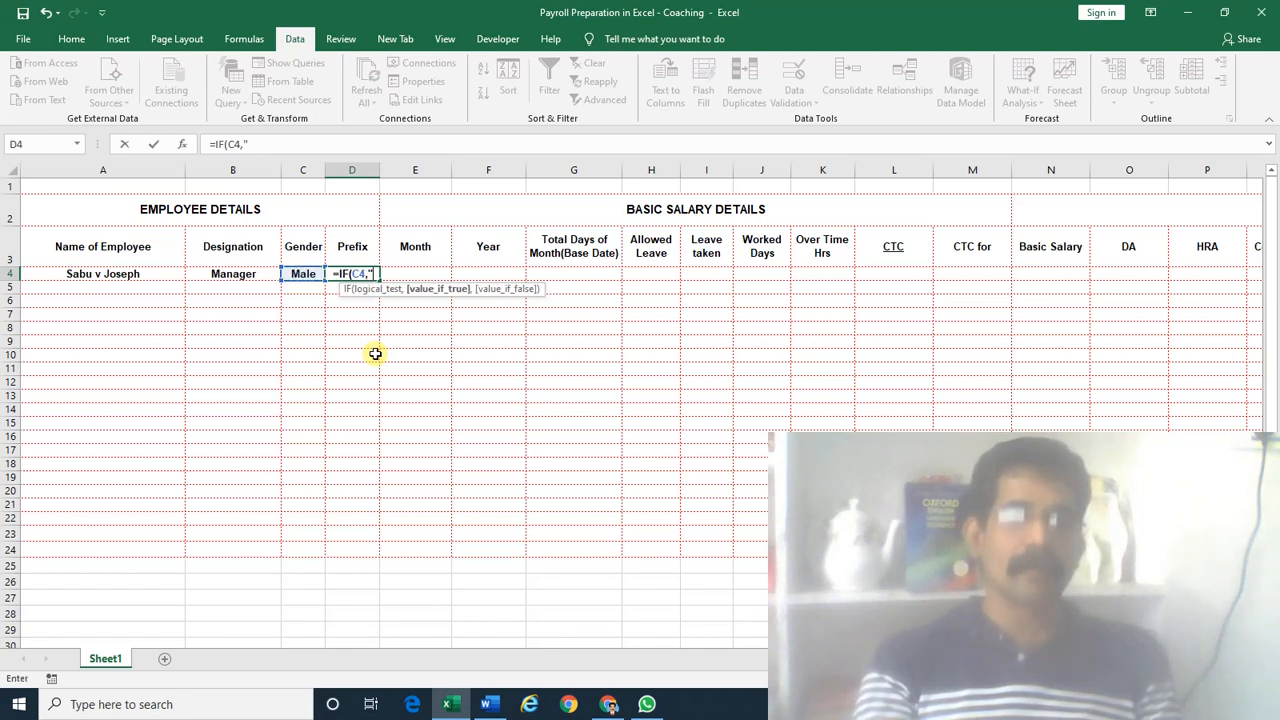
text(Mr)
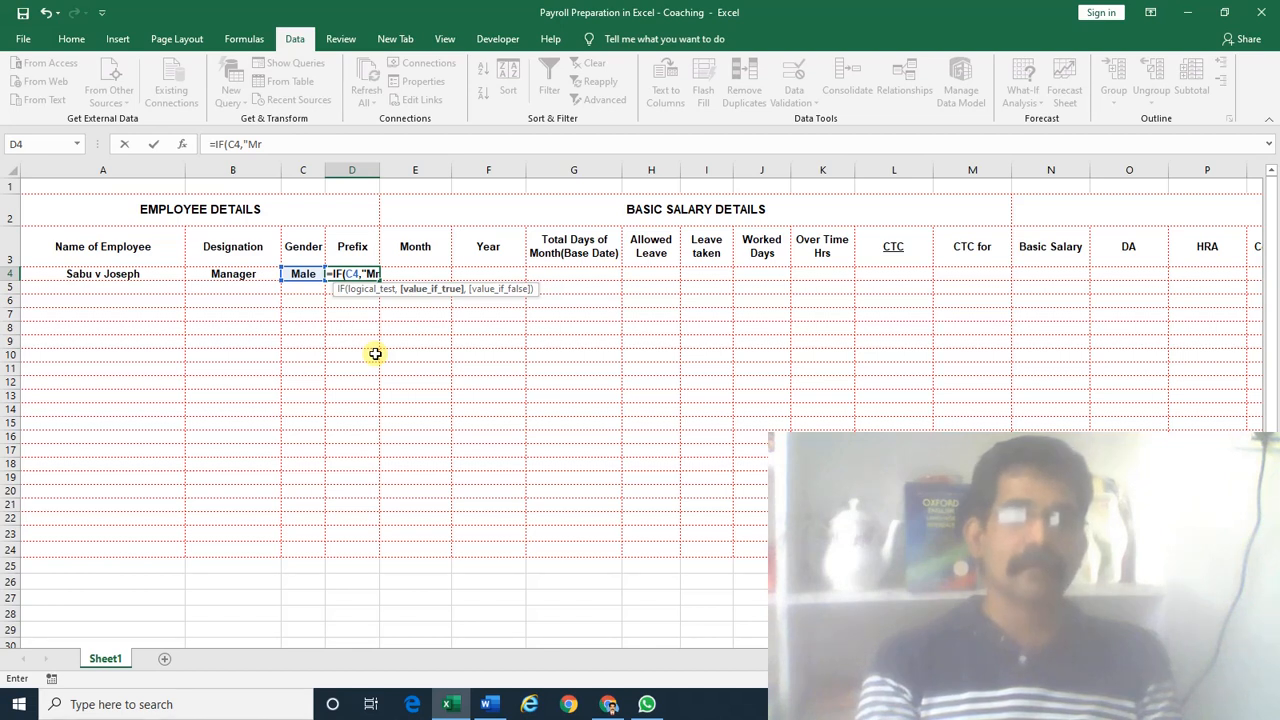
text(.")
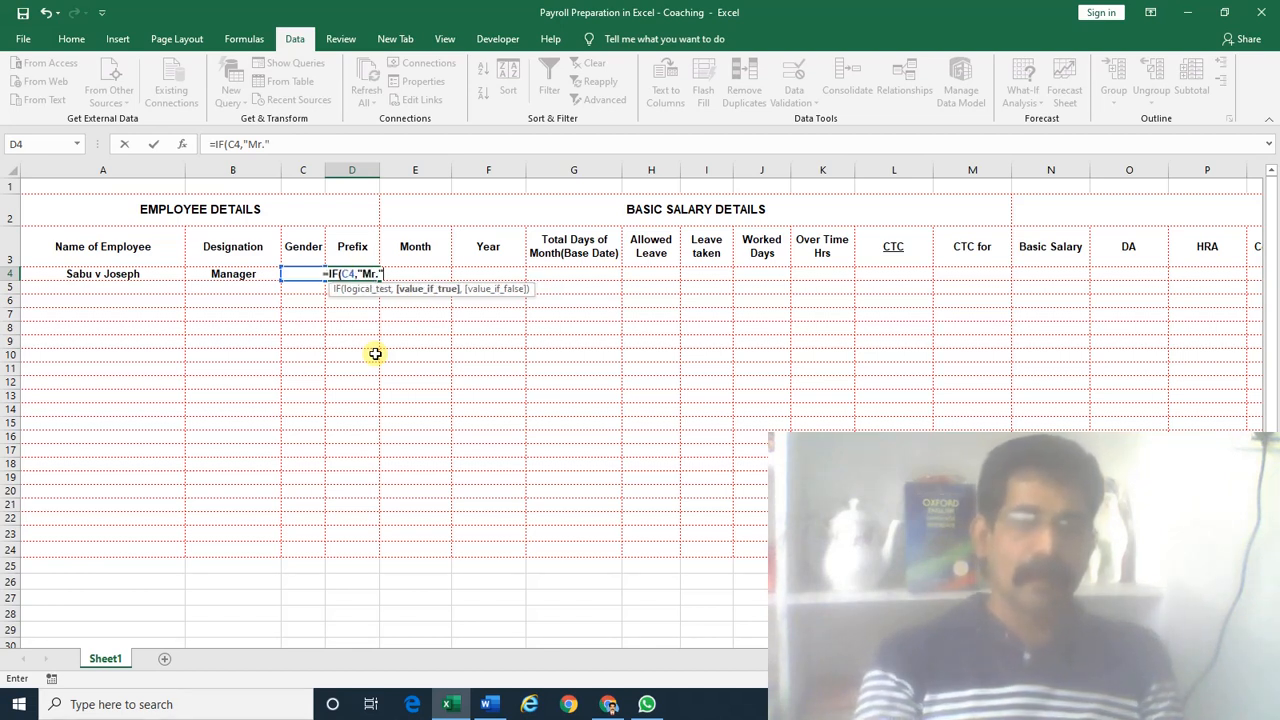
text(,)
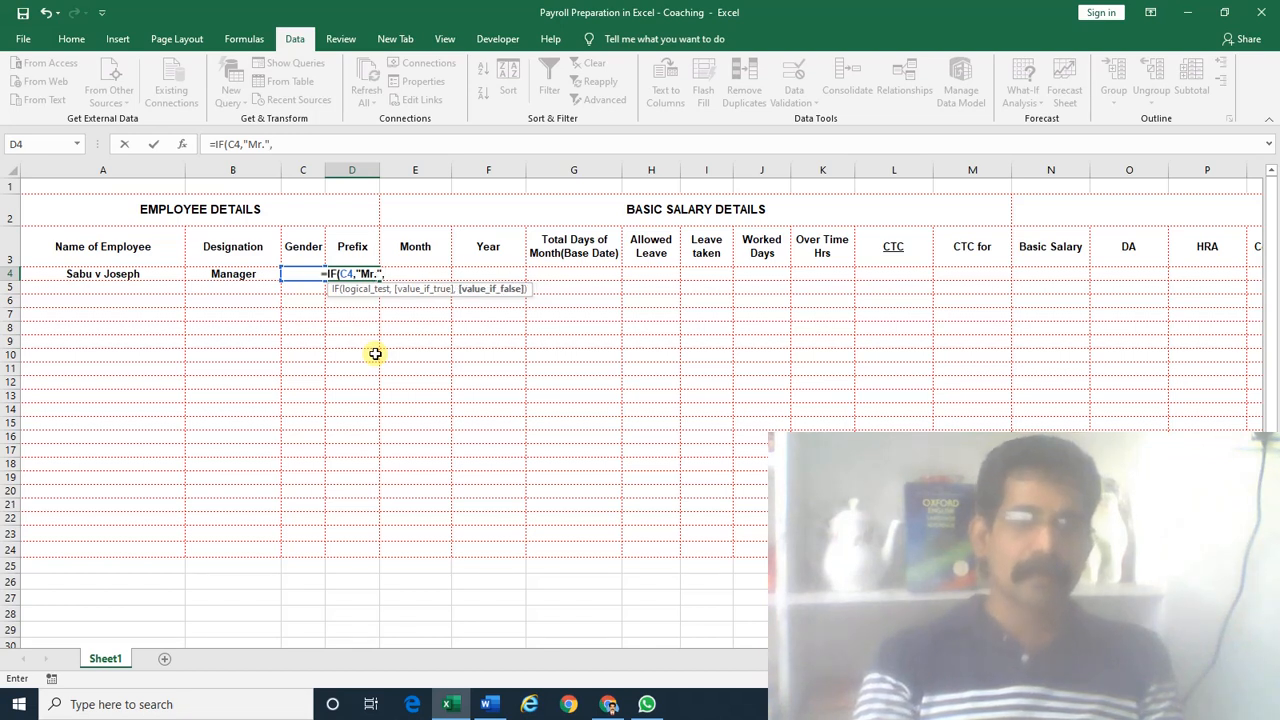
text("Fe)
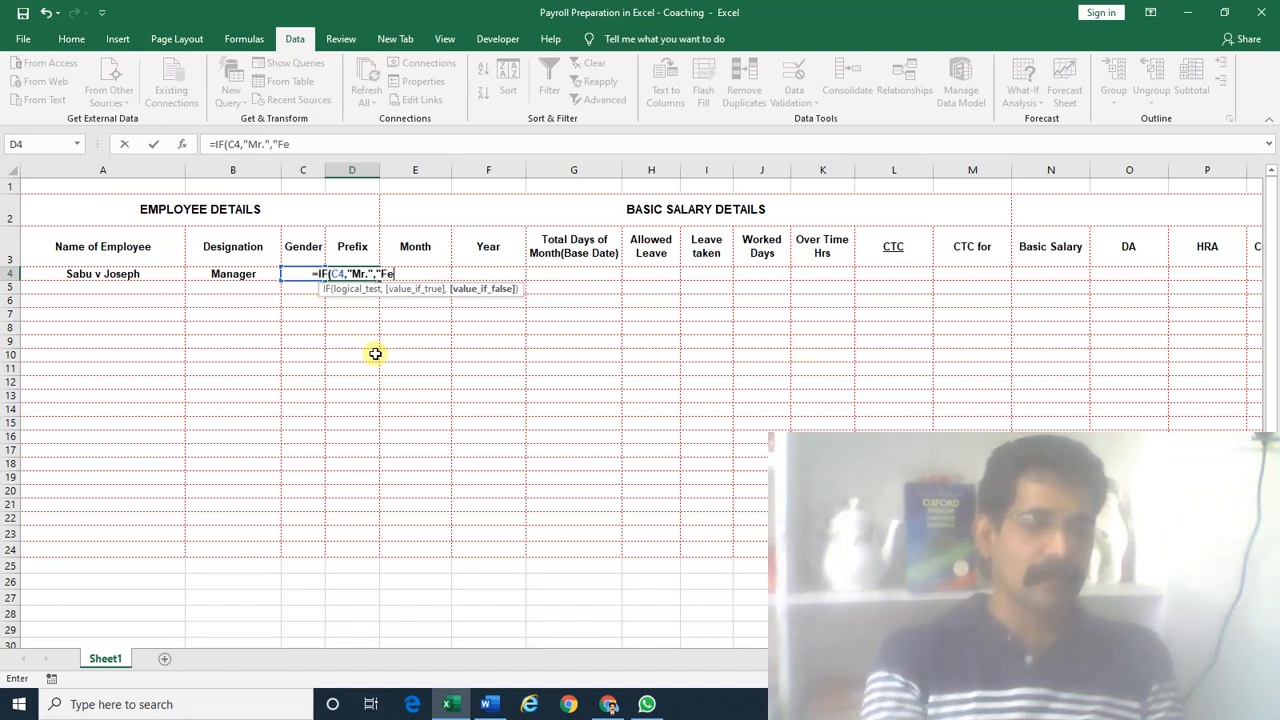
text(male)
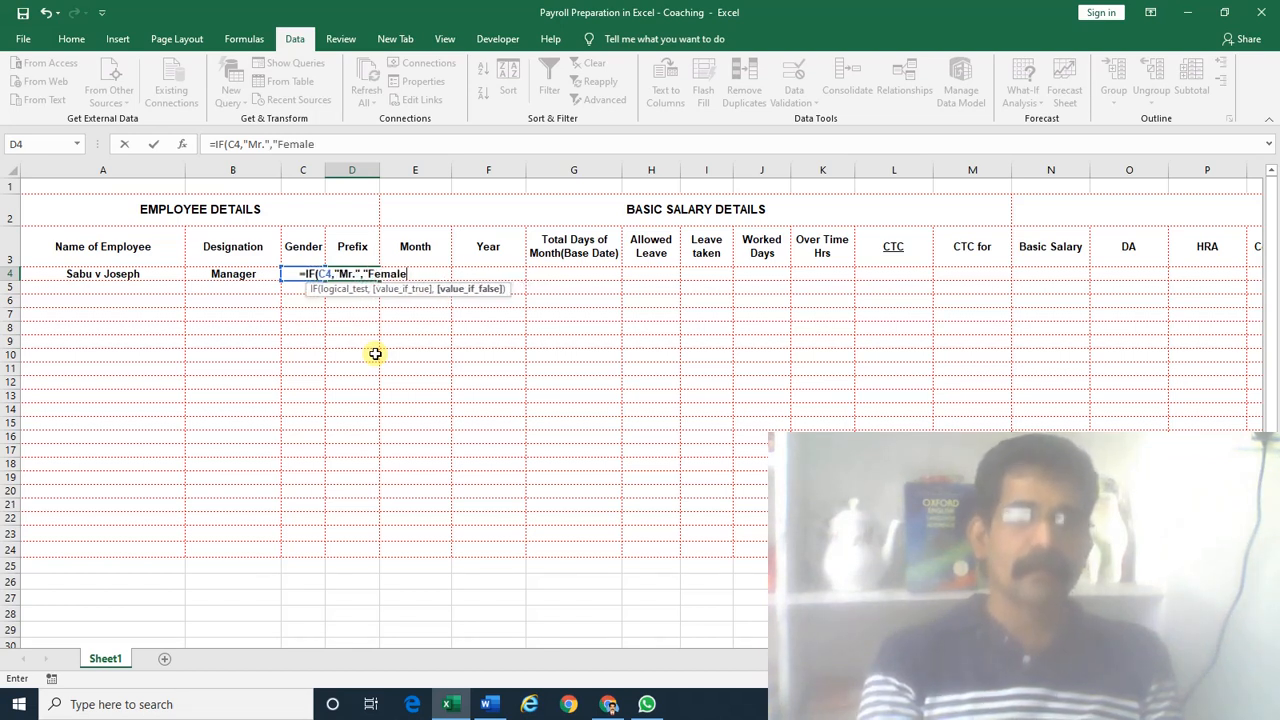
text("))
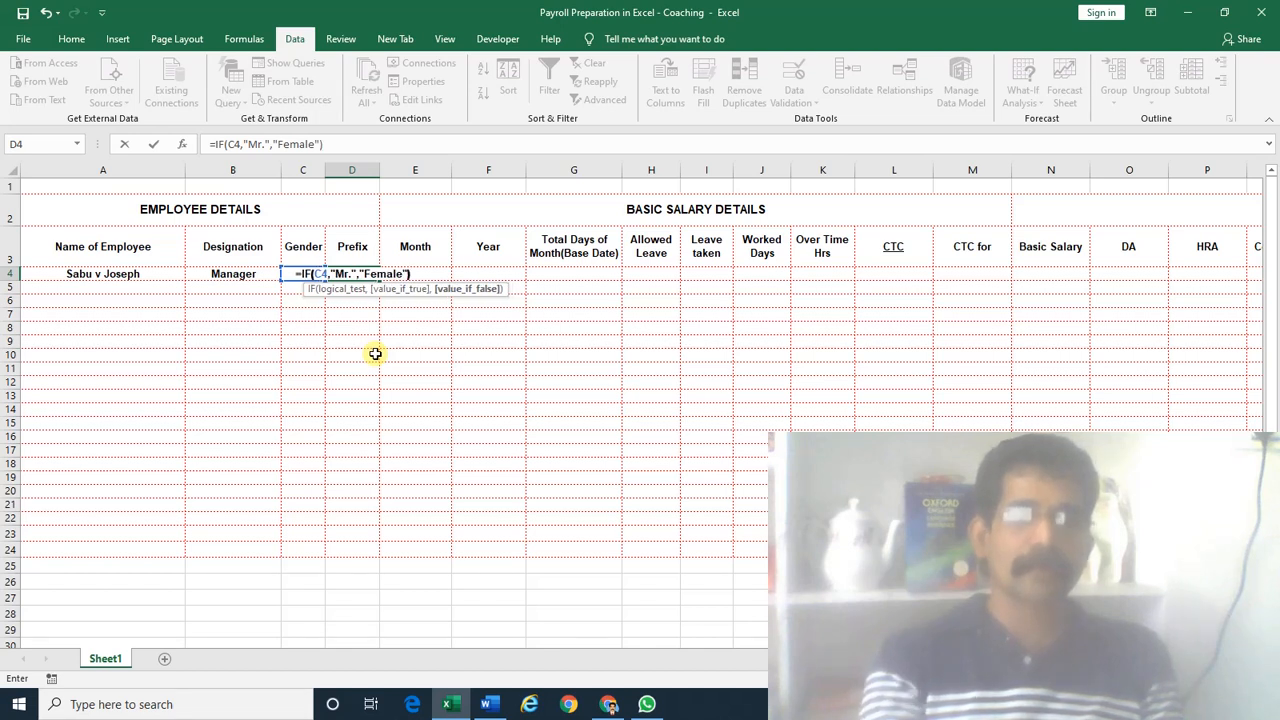
key(Return)
key(Up)
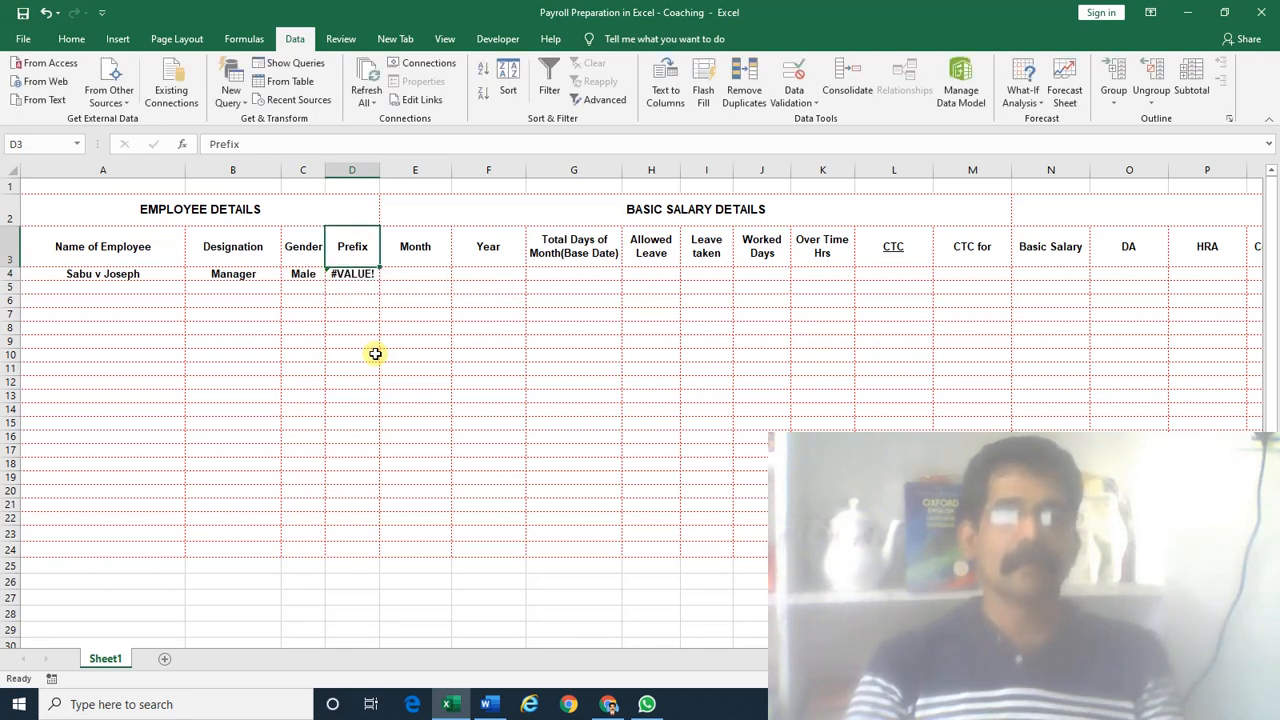
Try editing D4's IF condition into a comparison with C4, abandoning the broken edit
key(F2)
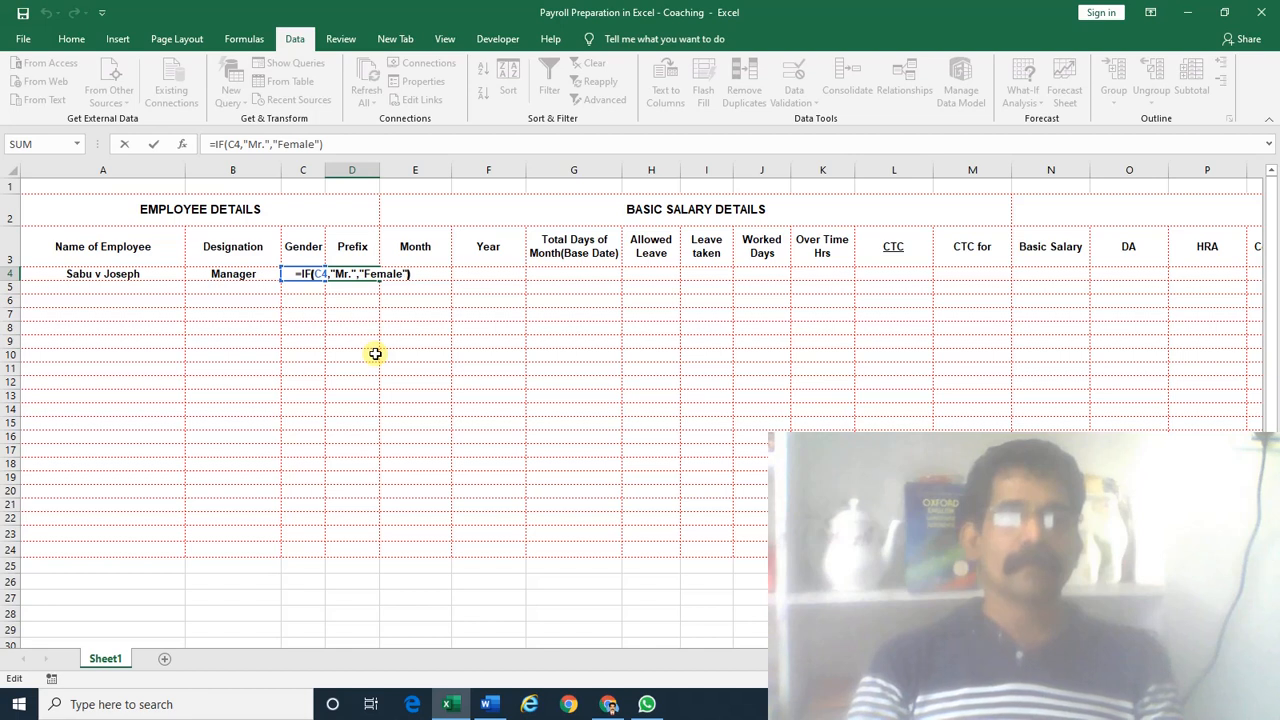
key(Left)
key(Left)
key(Left)
key(Left)
key(Left)
key(Left)
key(Left)
key(Left)
key(Left)
key(Left)
key(Left)
key(Left)
key(Left)
key(Left)
key(Left)
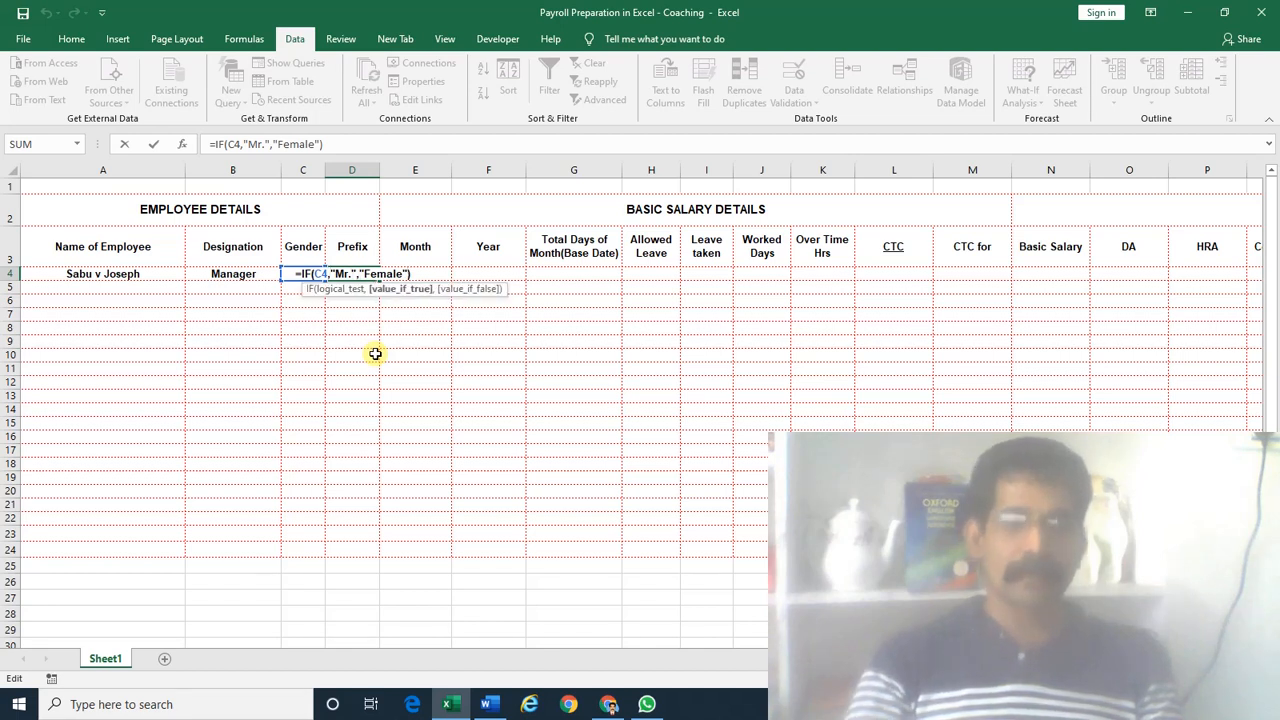
key(BackSpace)
text(=)
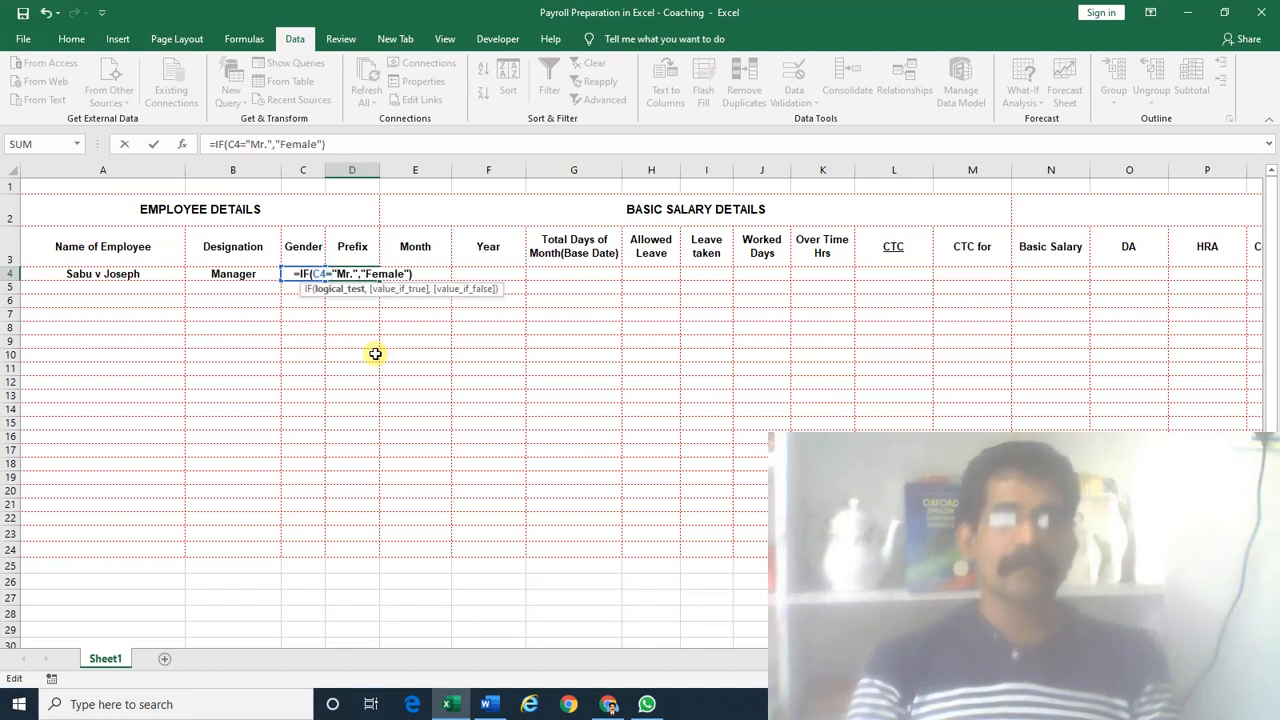
key(Return)
key(Up)
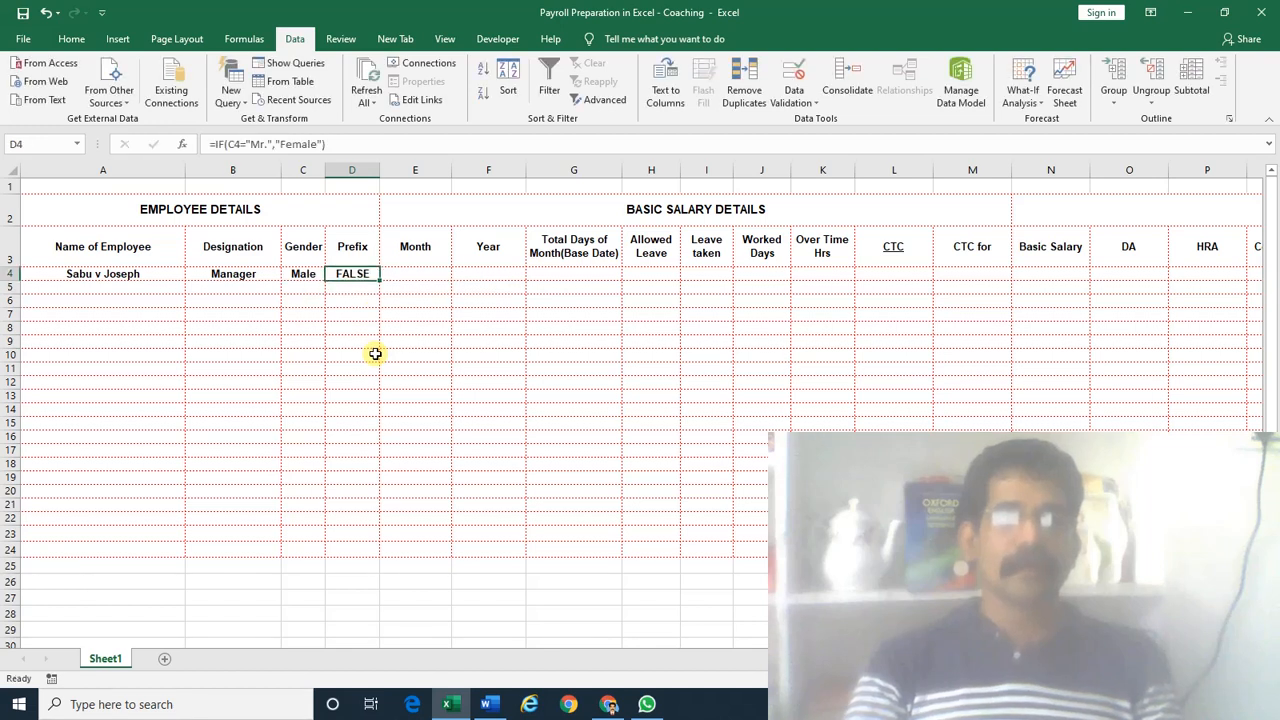
key(F2)
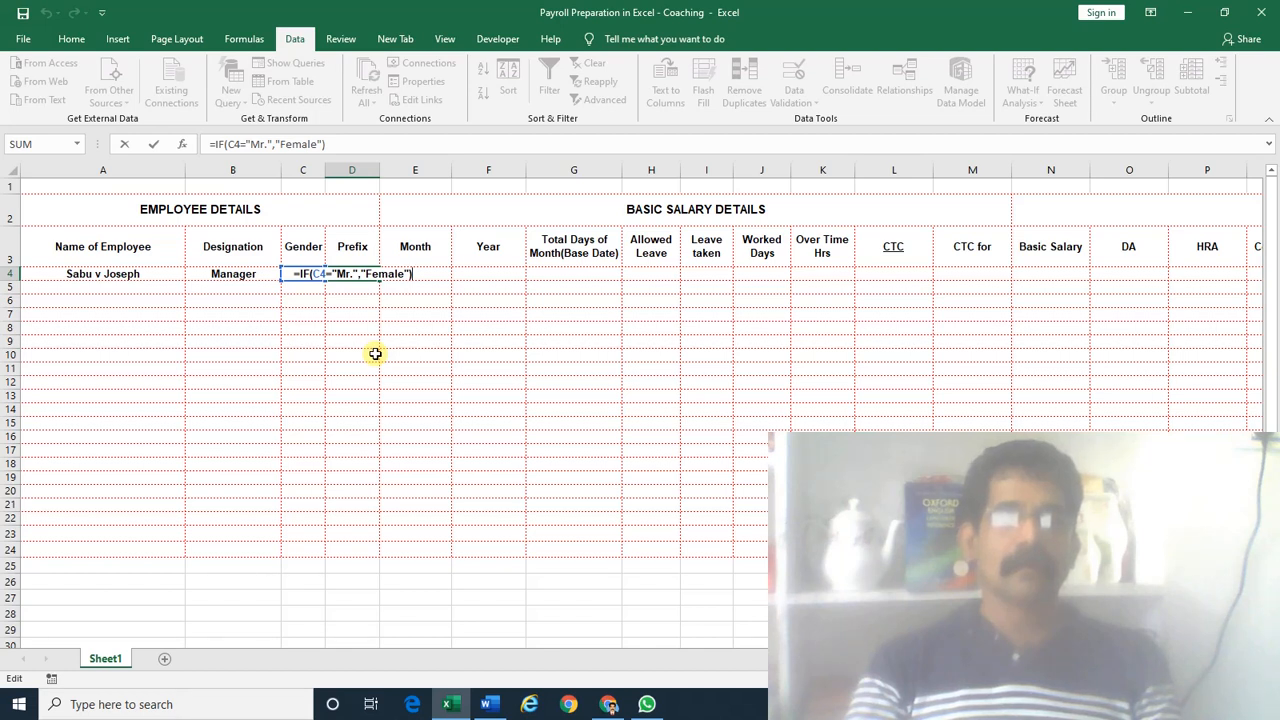
key(Return)
key(Up)
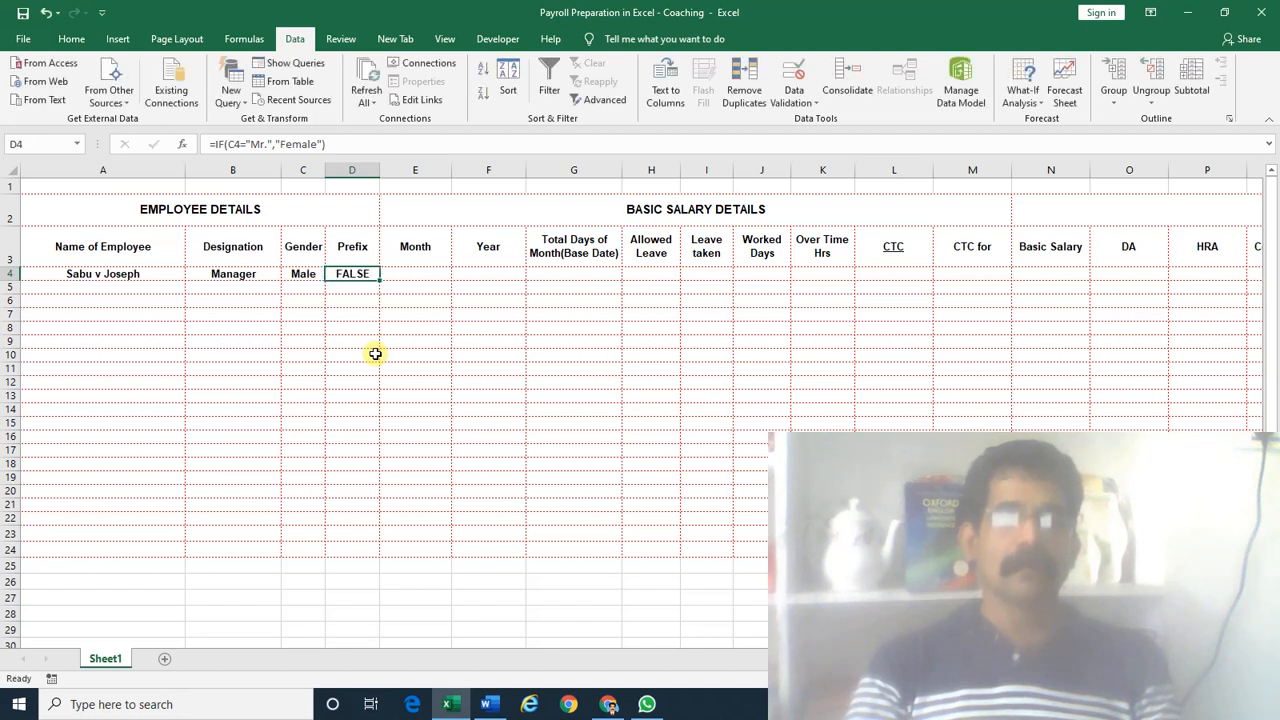
key(F2)
key(Left)
key(Left)
key(Left)
key(Left)
key(Left)
key(Left)
key(Left)
key(Left)
key(Left)
key(Left)
key(Left)
key(Left)
key(Left)
key(Left)
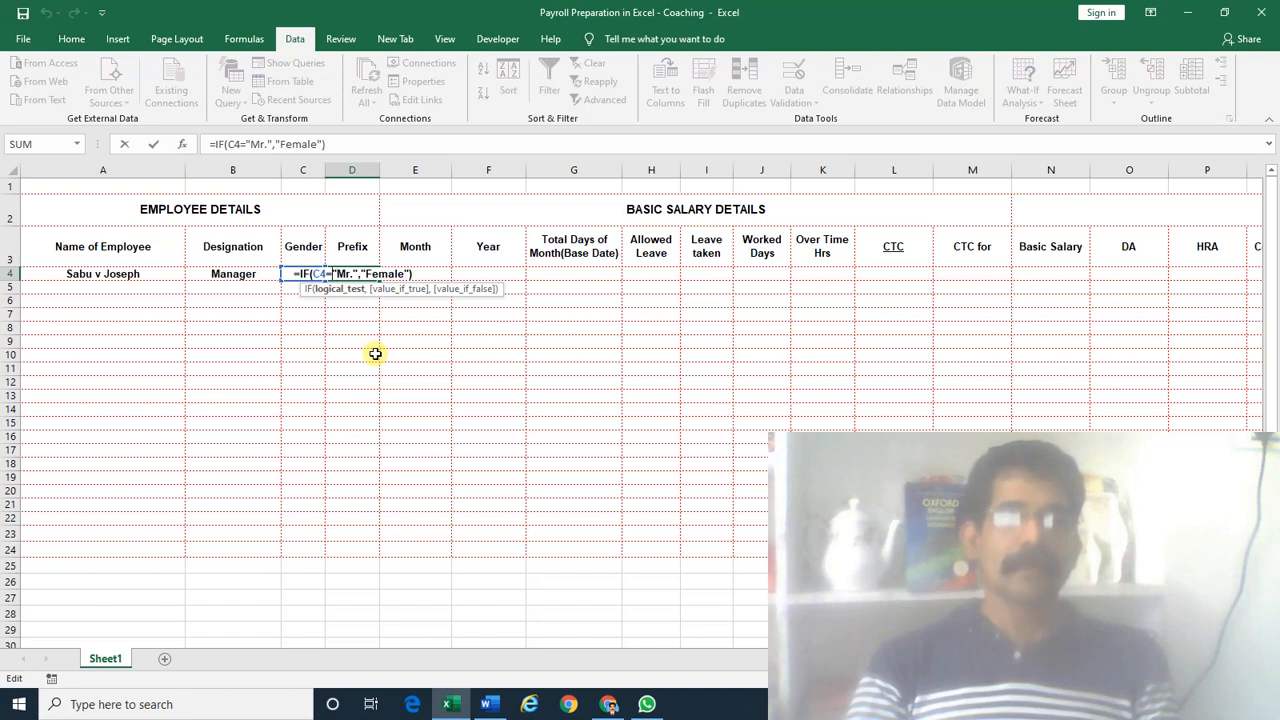
text(")
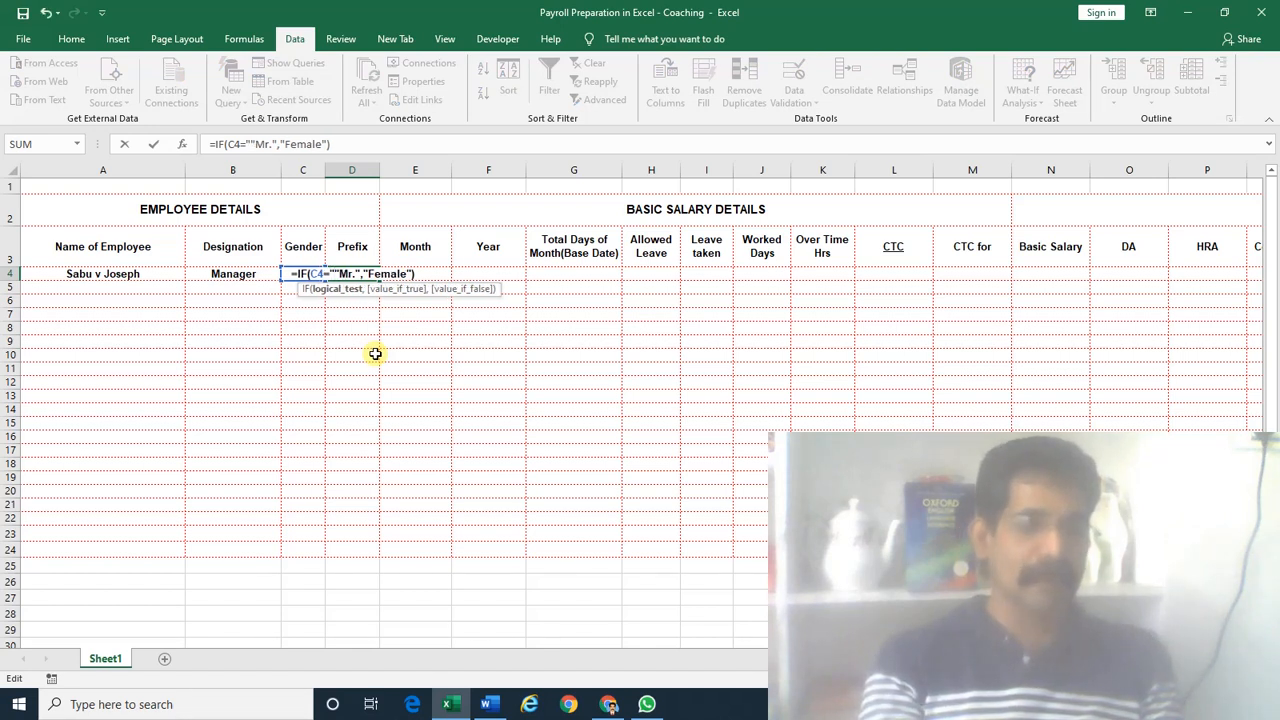
text(Male)
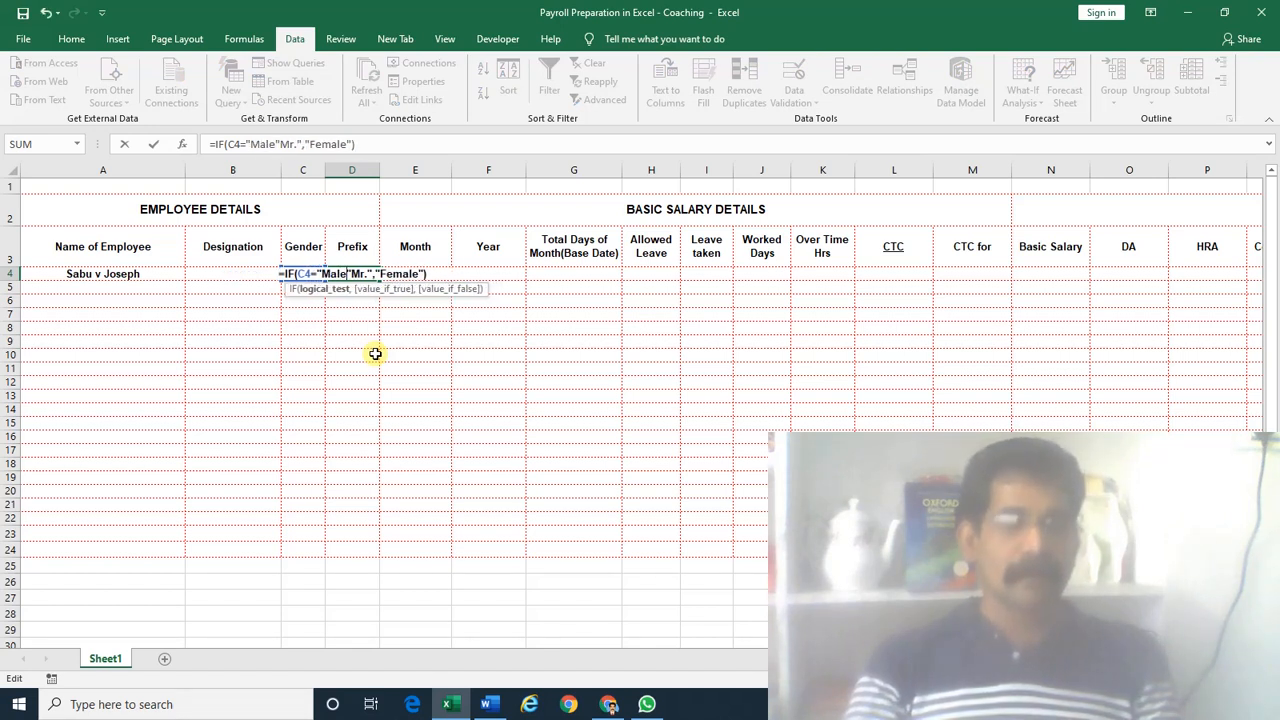
text(,)
key(Return)
key(Return)
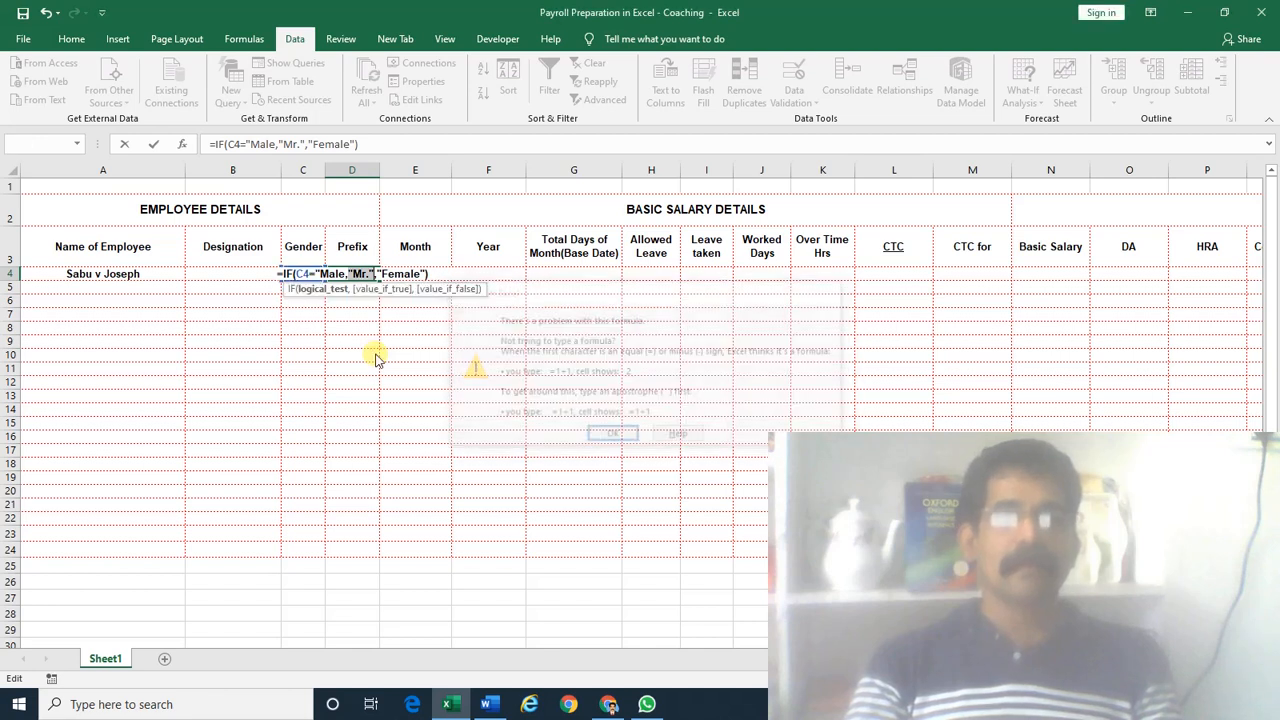
key(Escape)
Rewrite D4 as =IF(C4="Male","Mr.","Female") so it shows Mr
key(Delete)
text(=)
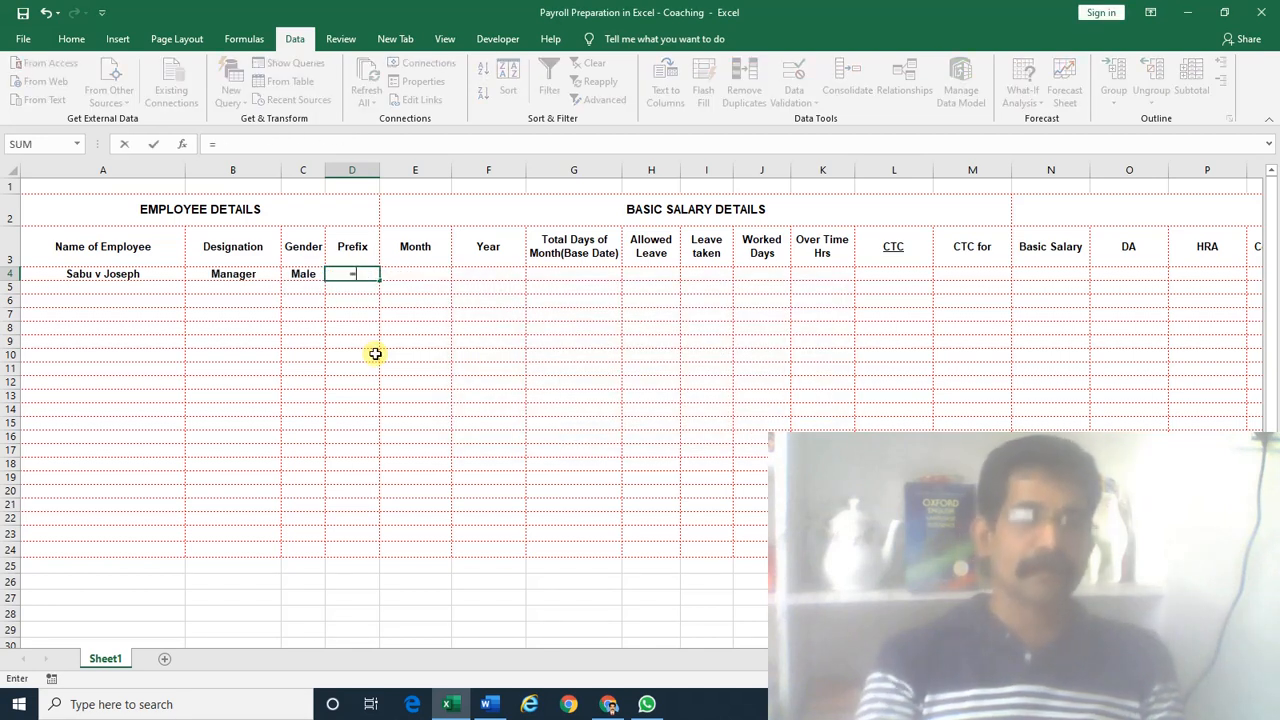
text(if)
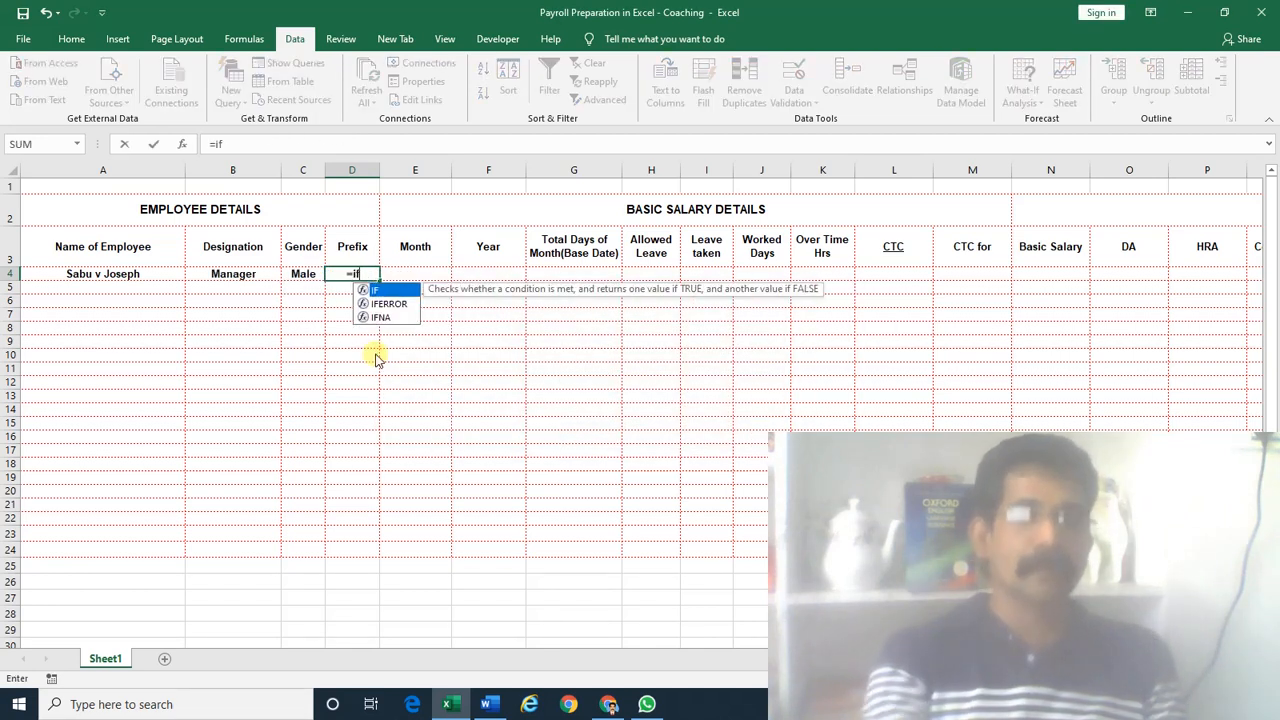
text(()
key(Left)
text(=)
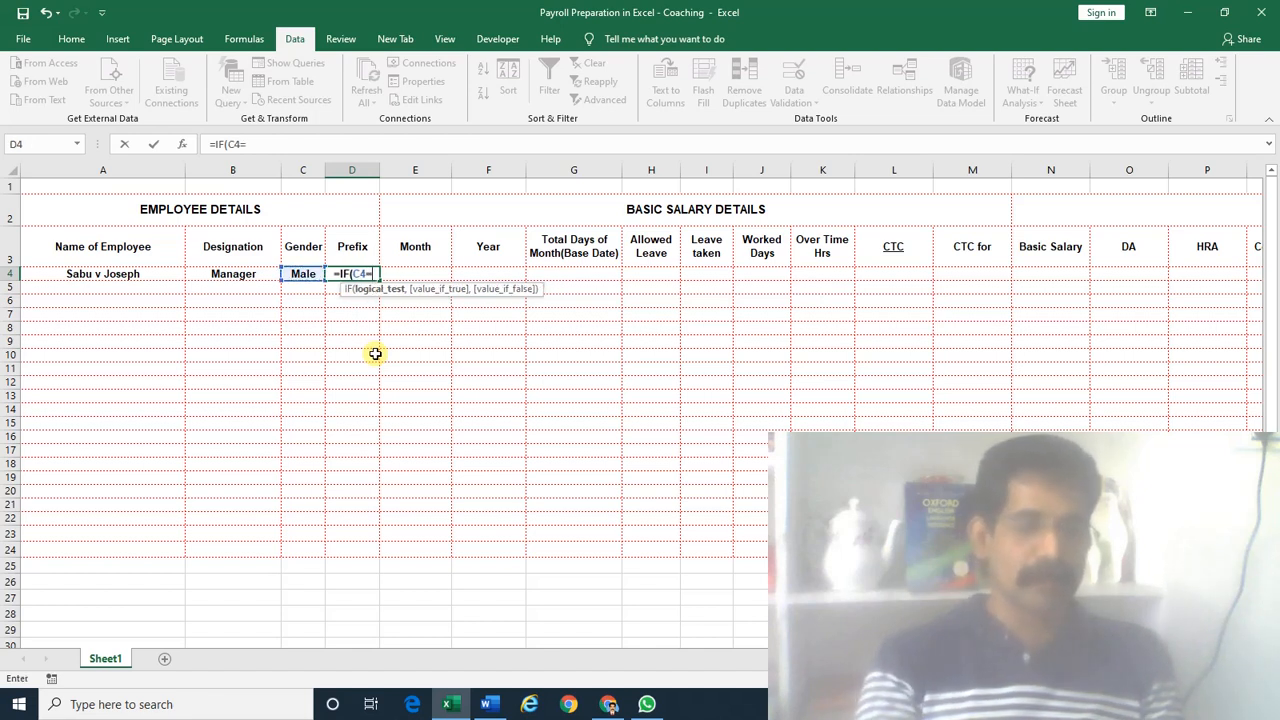
text("Ma)
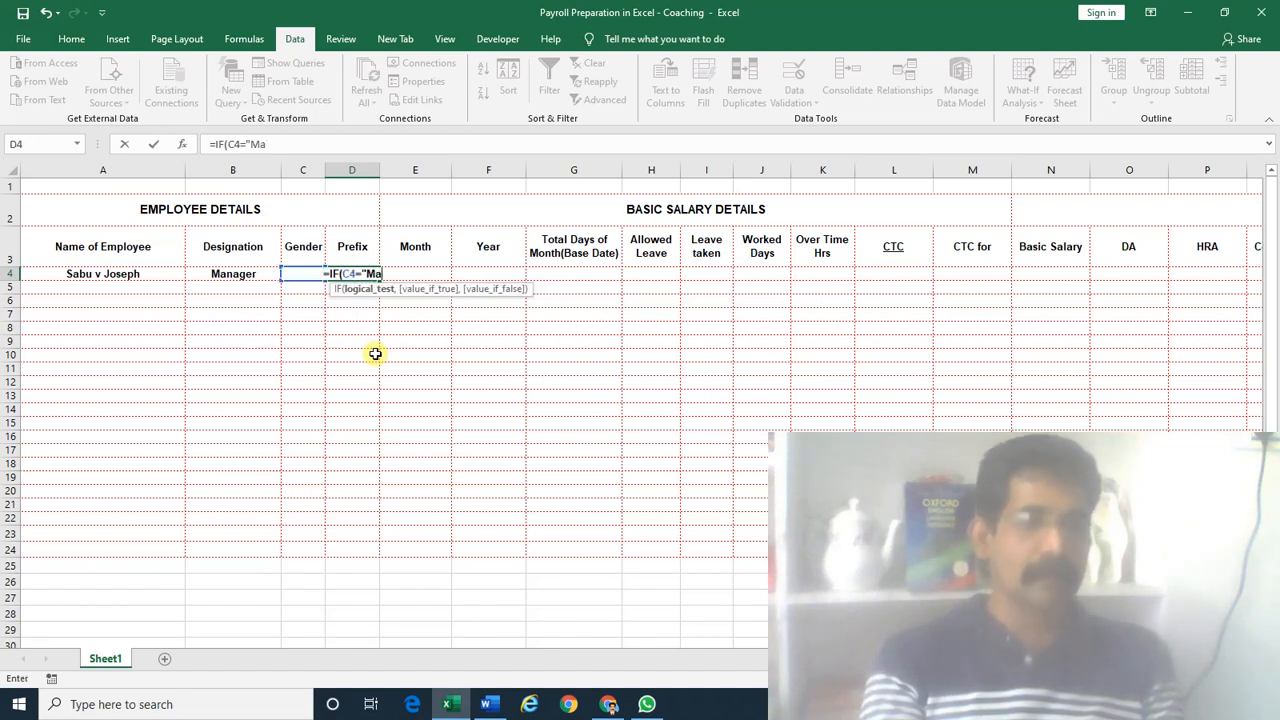
text(le",)
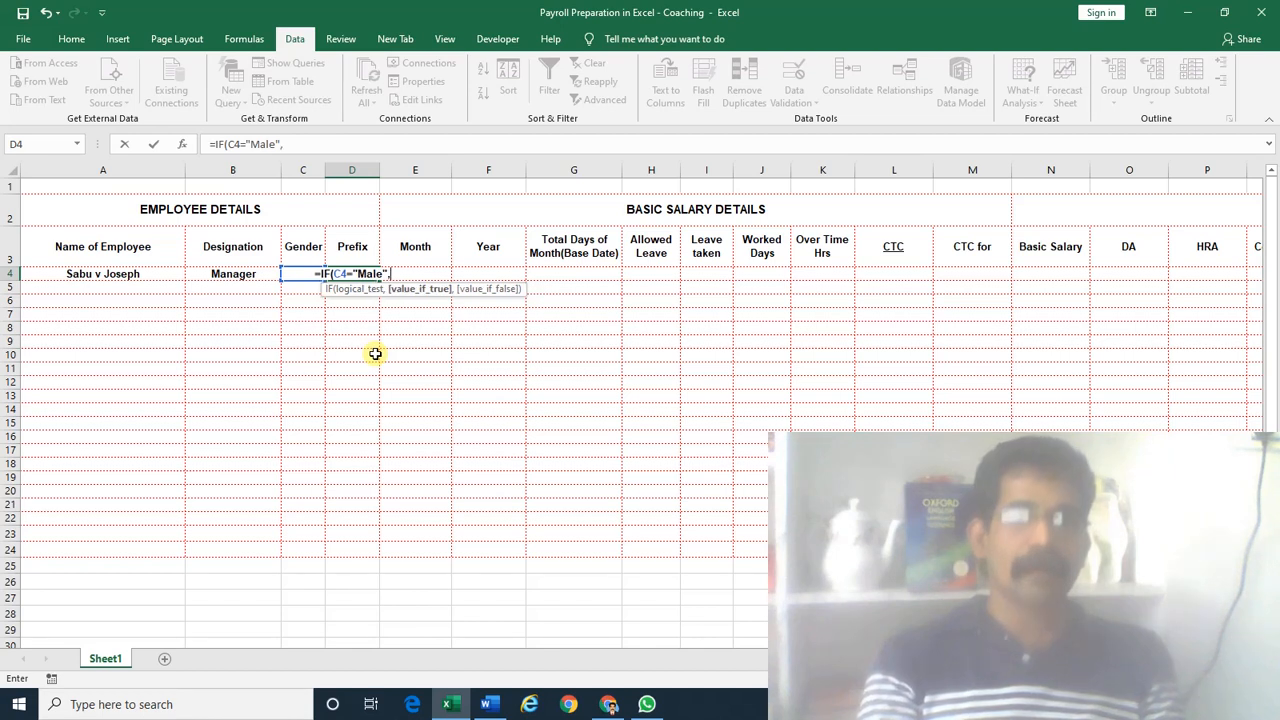
text("M)
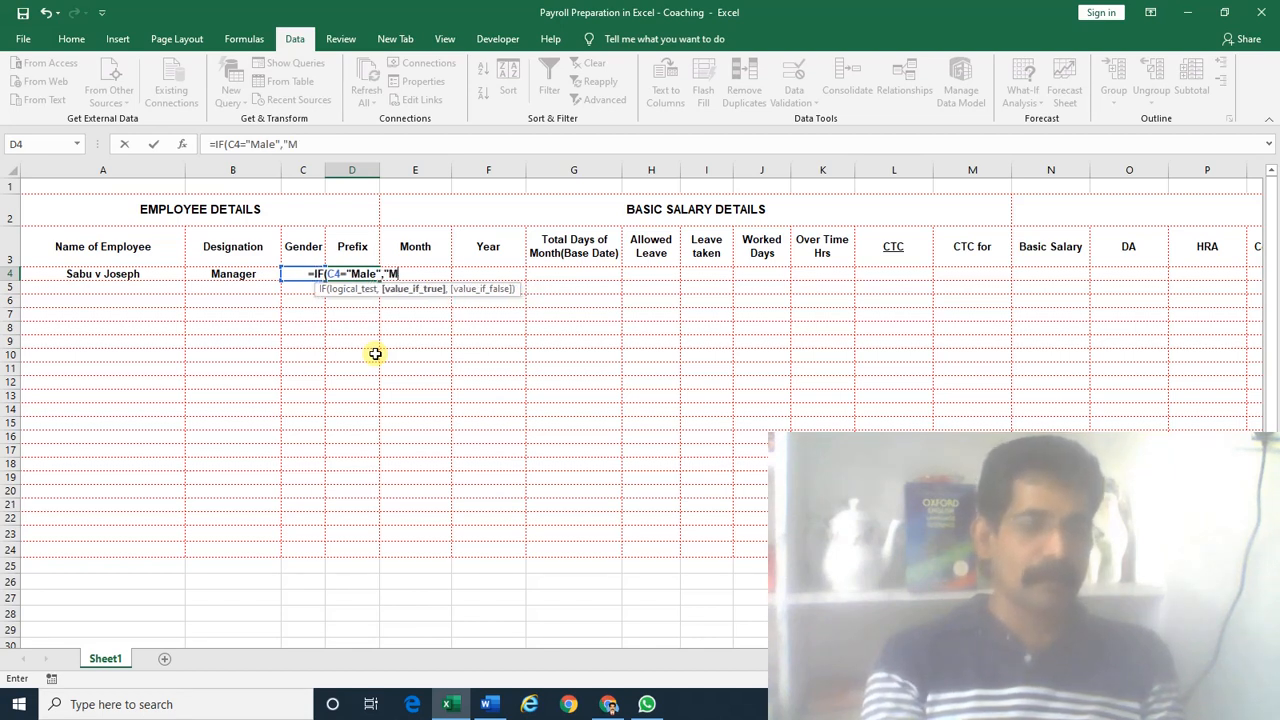
text(r.)
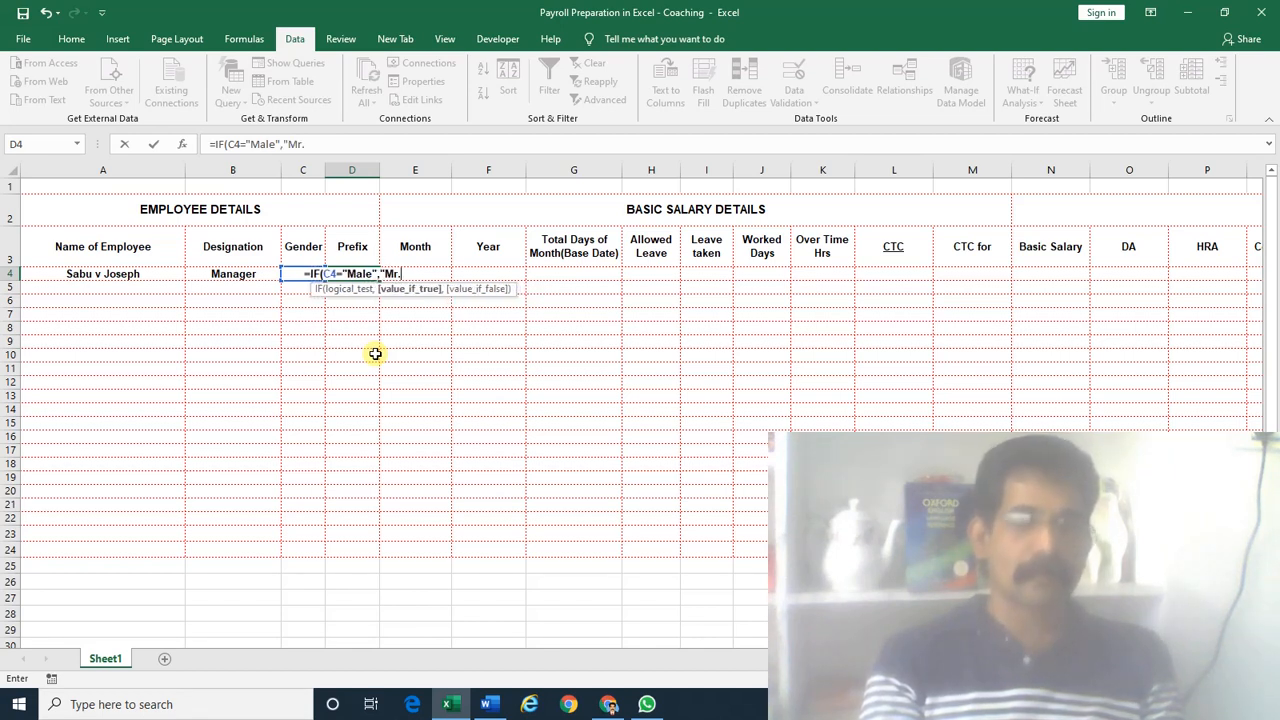
text(",)
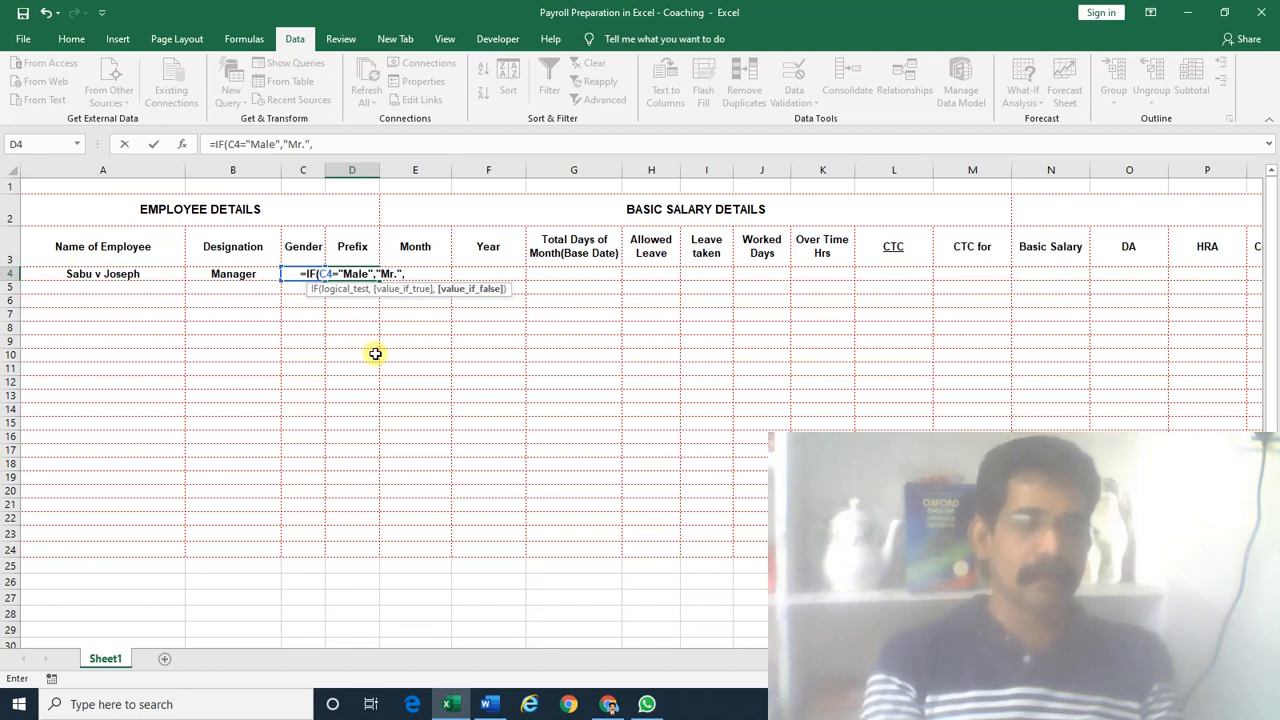
text("Female)
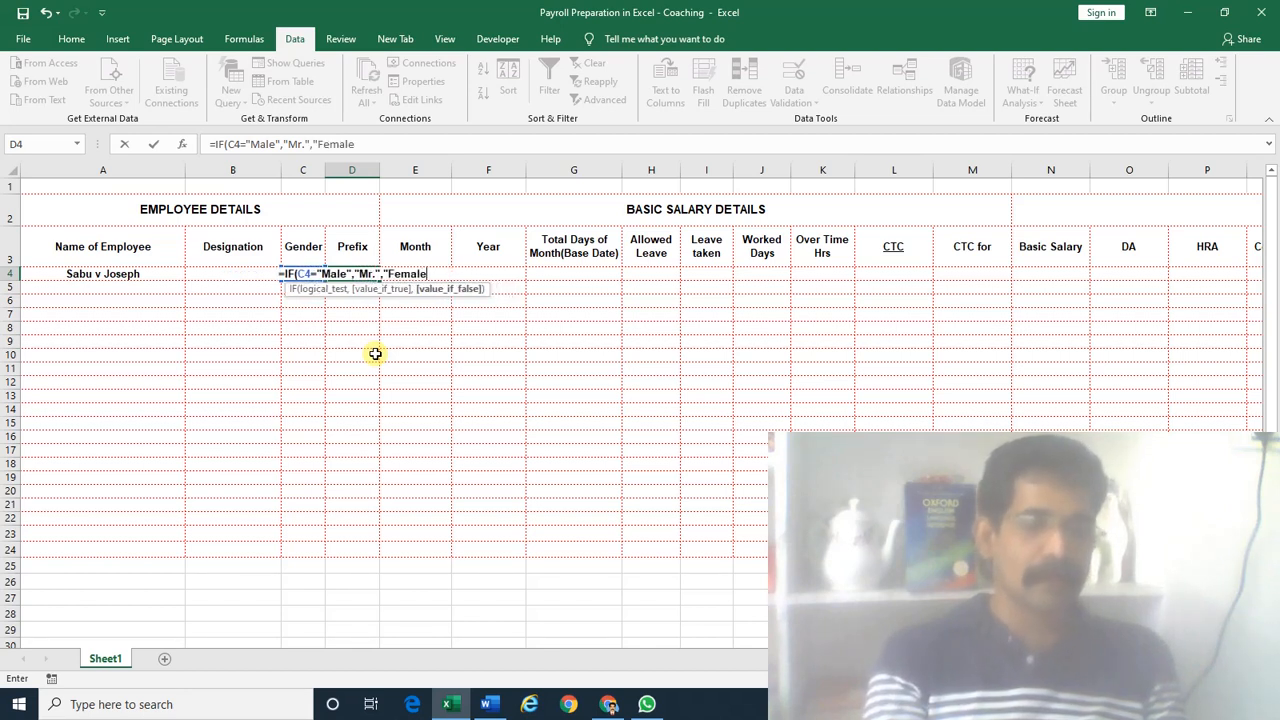
text("))
key(Return)
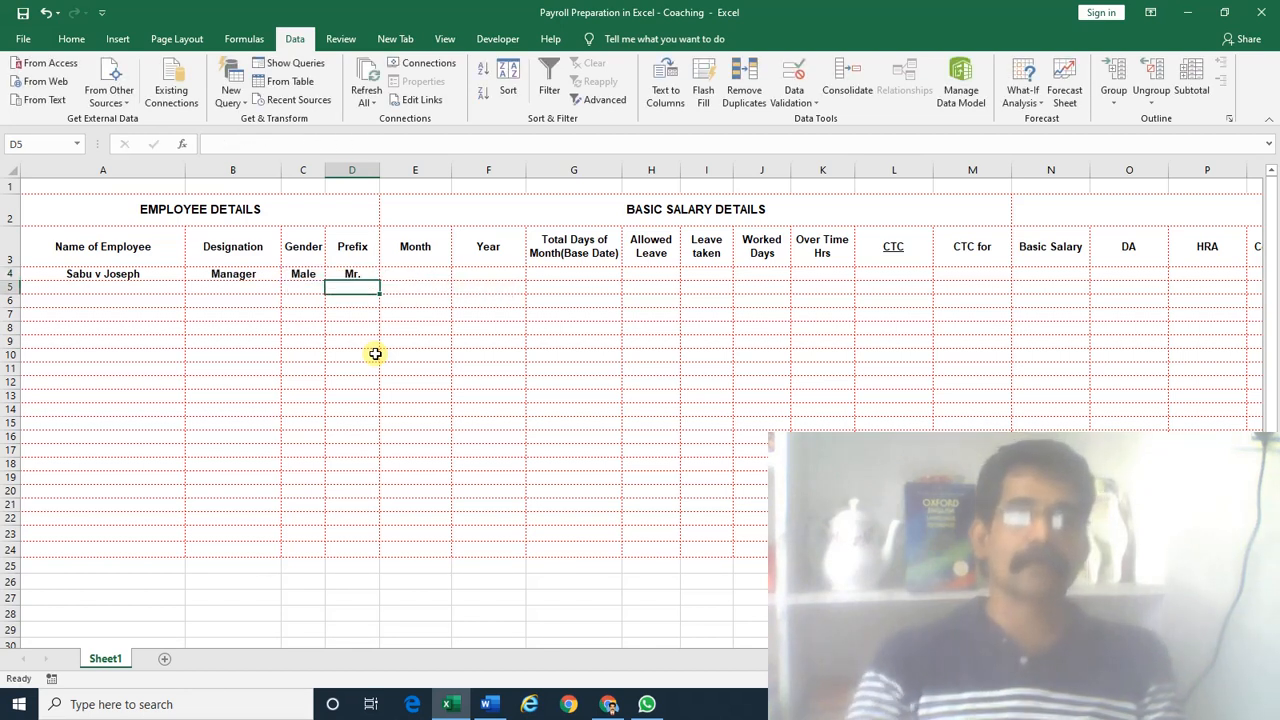
key(Up)
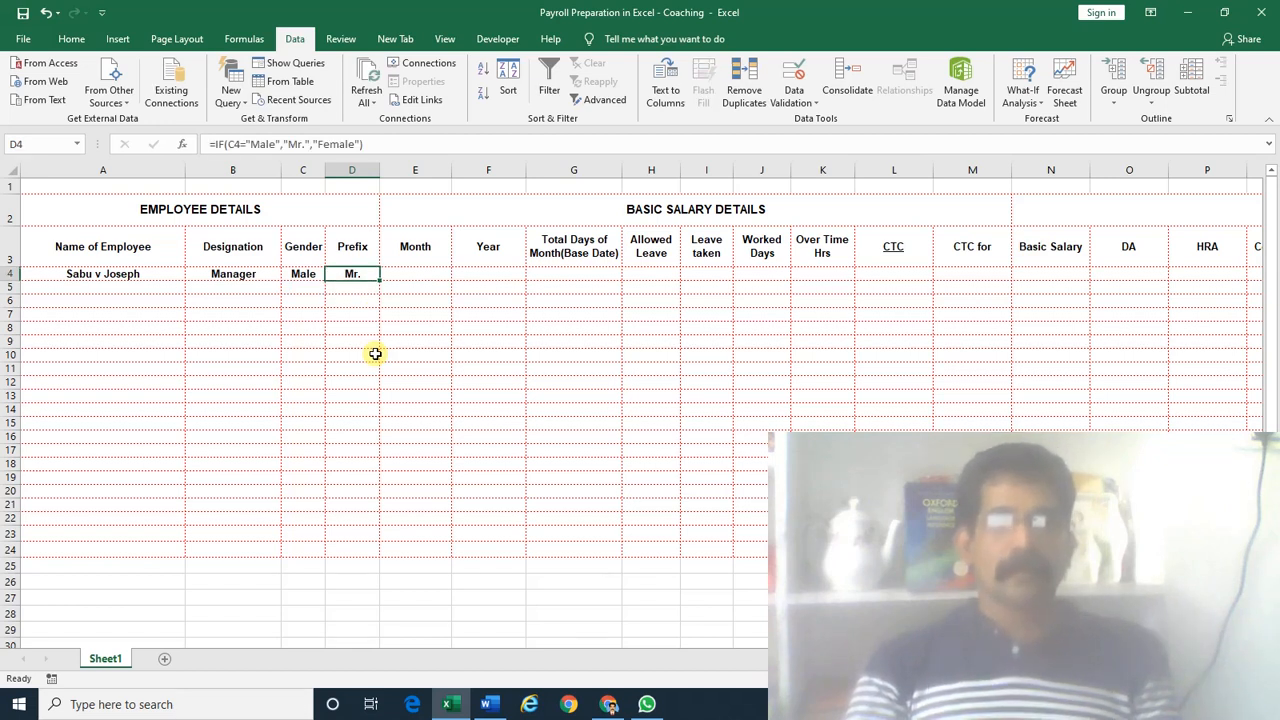
Set Gender to Female and change D4's false result from Female to Mrs
key(Left)
key(alt+Down)
key(Down)
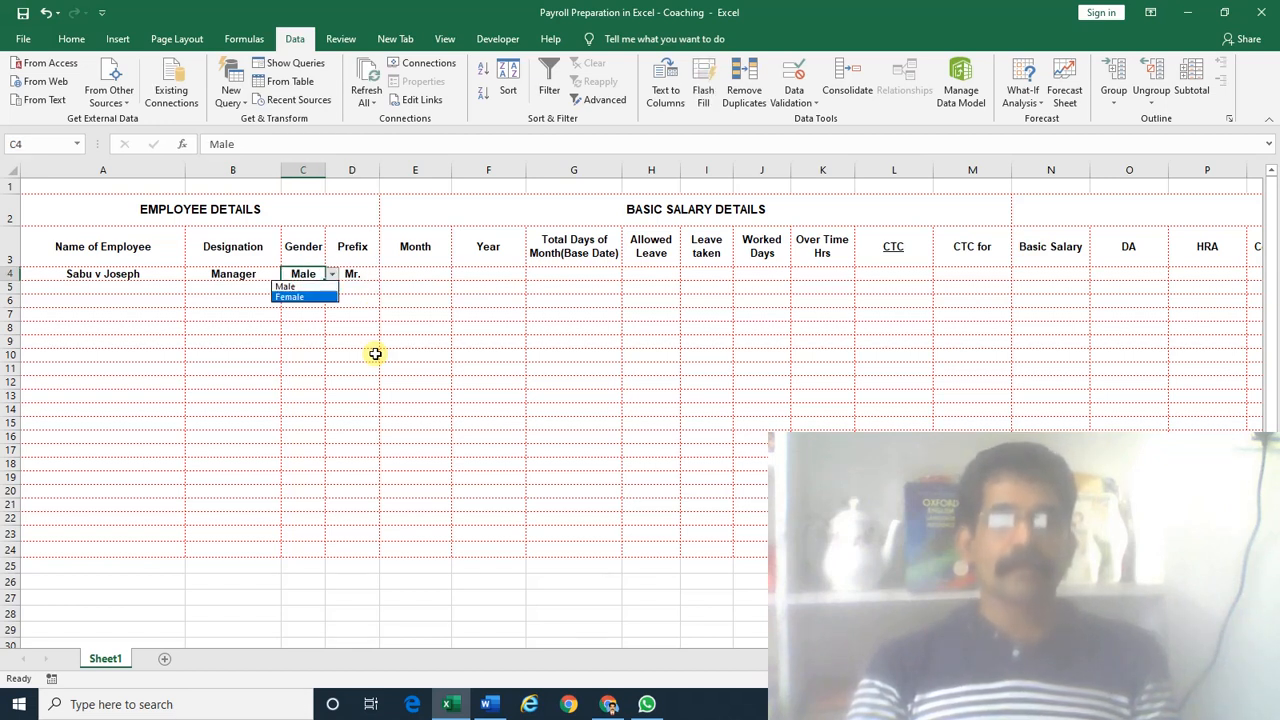
key(Return)
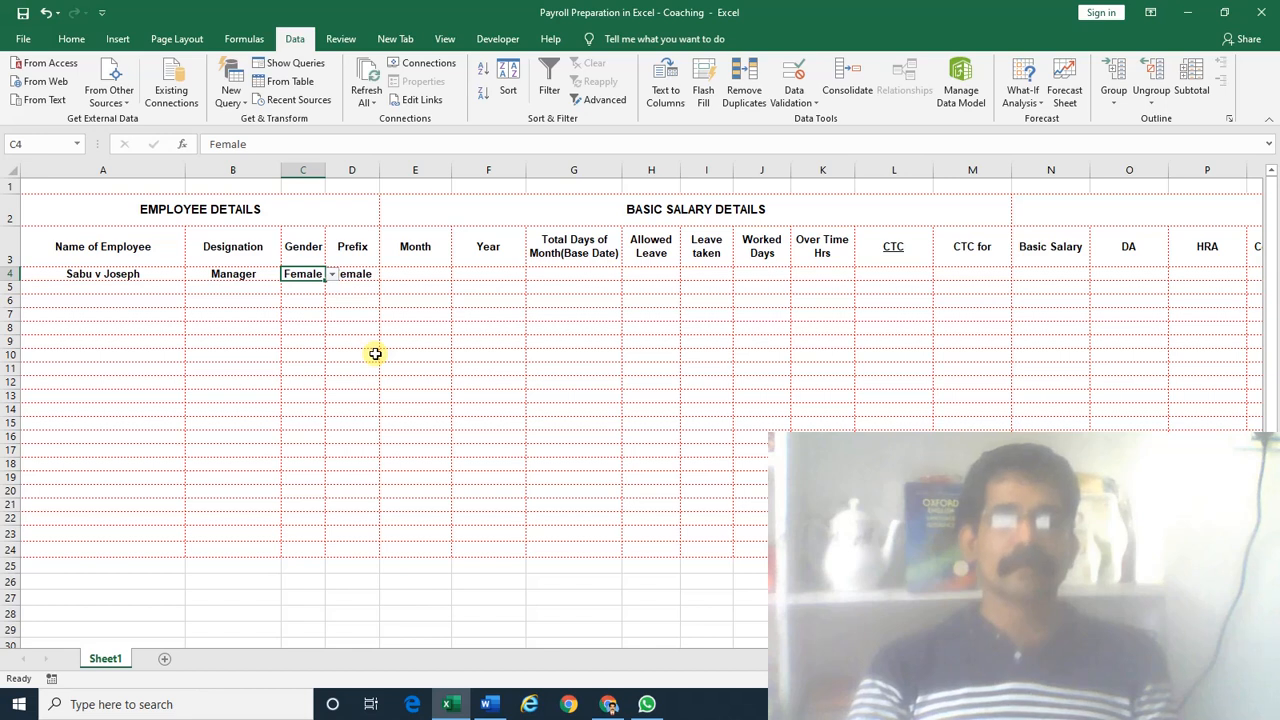
key(Right)
key(F2)
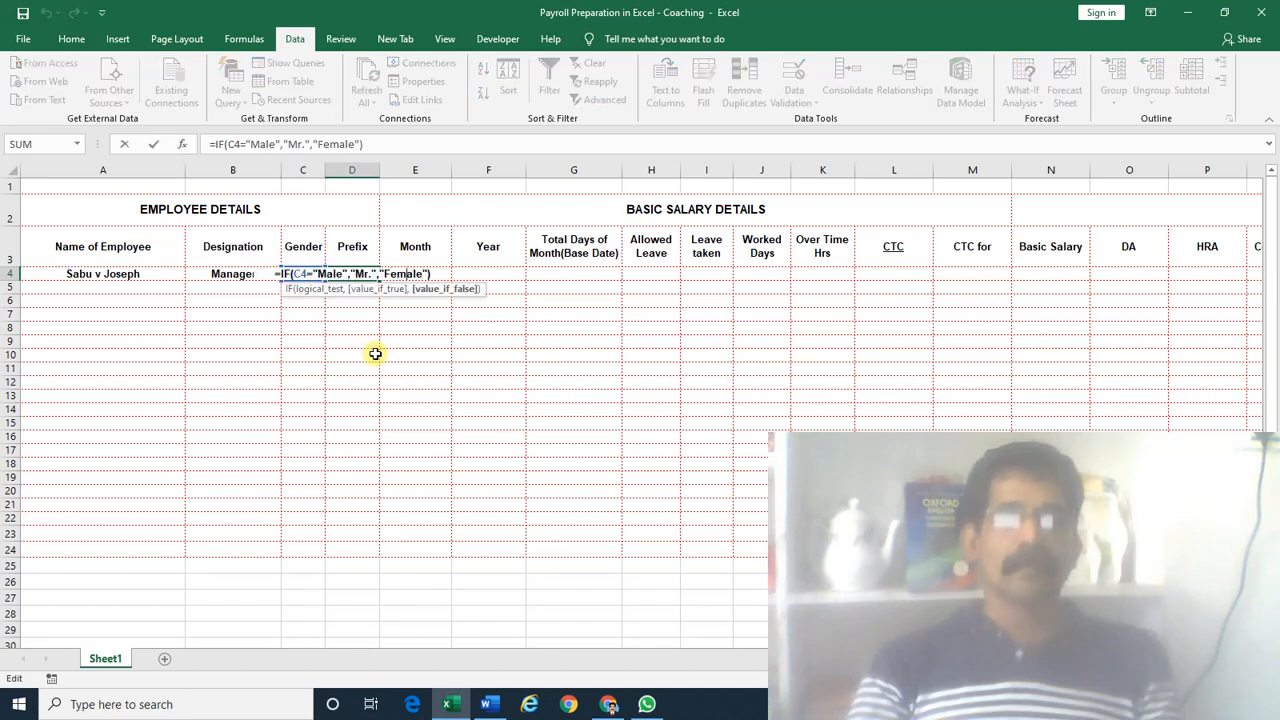
key(Delete)
key(Delete)
key(Delete)
key(Delete)
key(Delete)
key(Delete)
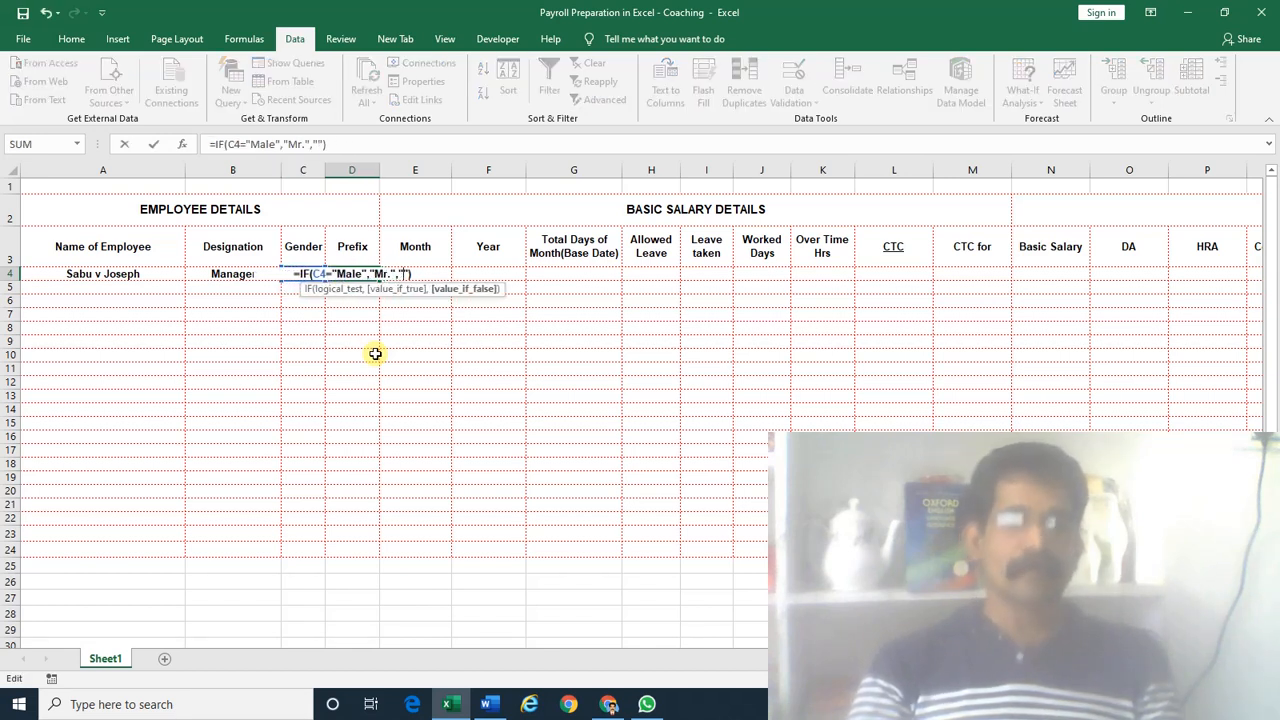
text(Mrs.)
key(ctrl+Return)
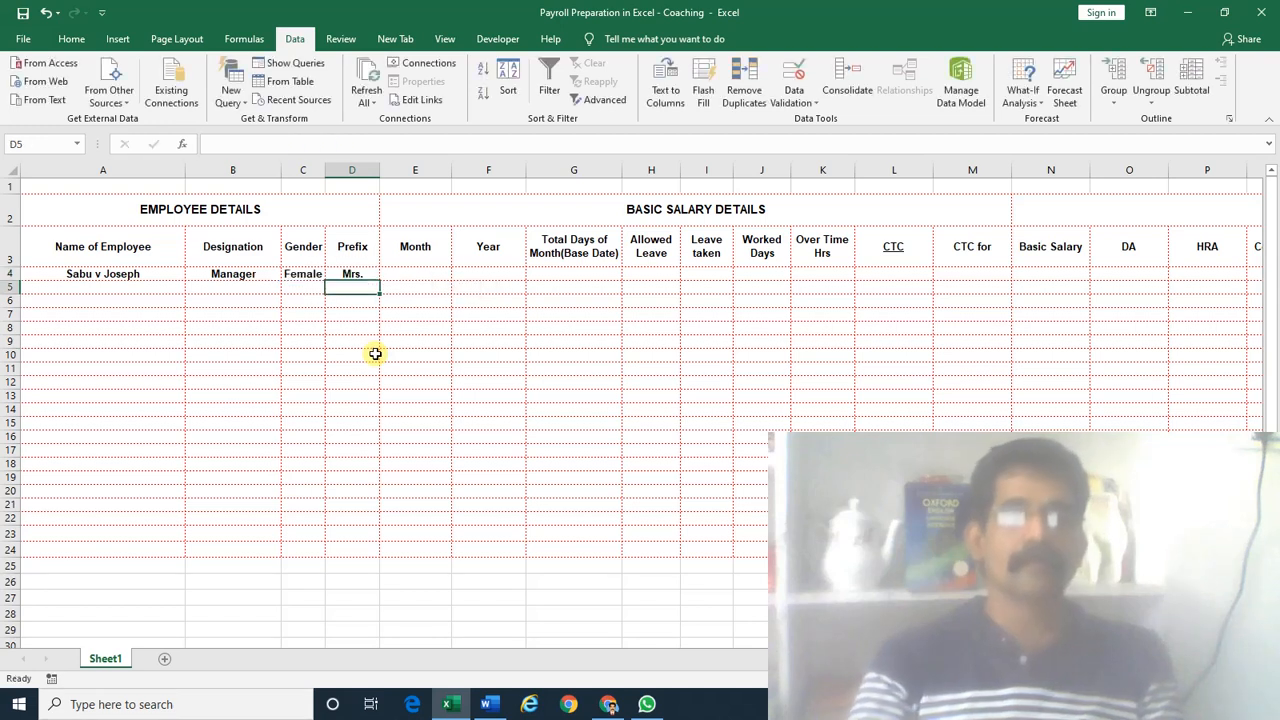
Test the prefix by switching C4 between Male and Female, then select C4:D4
key(Left)
key(alt+Down)
key(Up)
key(Return)
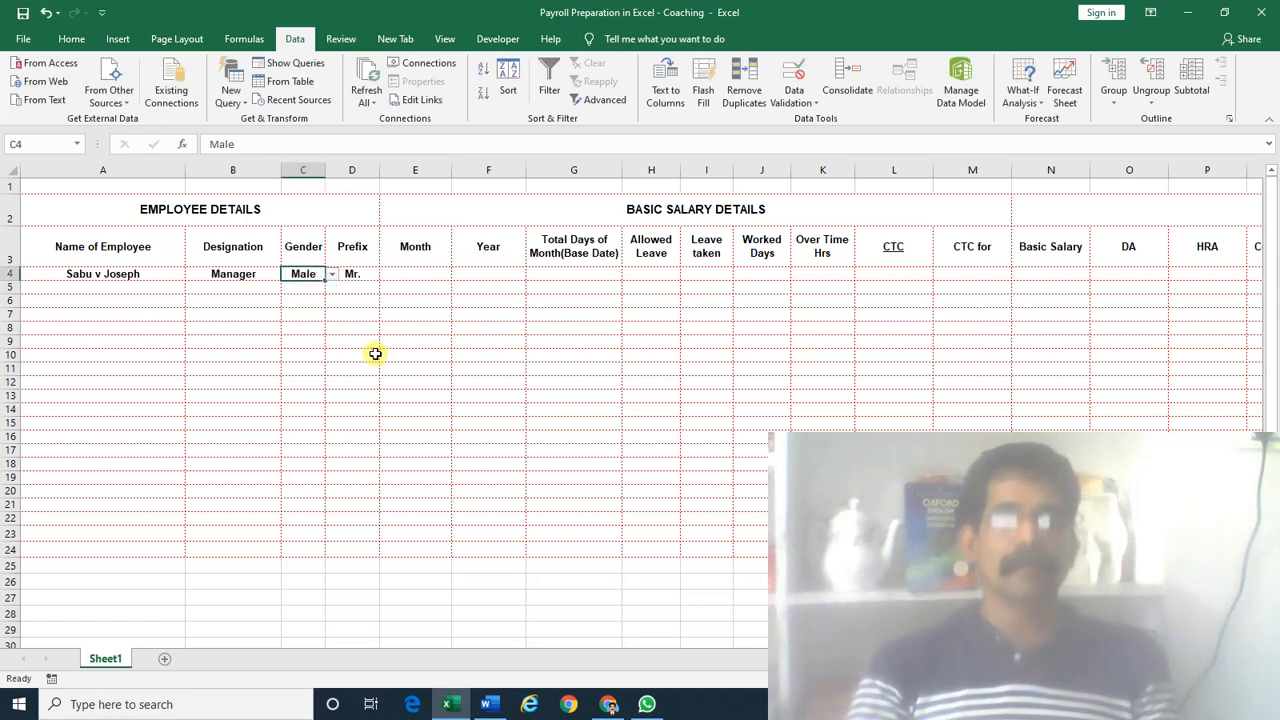
key(alt+Down)
key(Down)
key(Return)
key(Right)
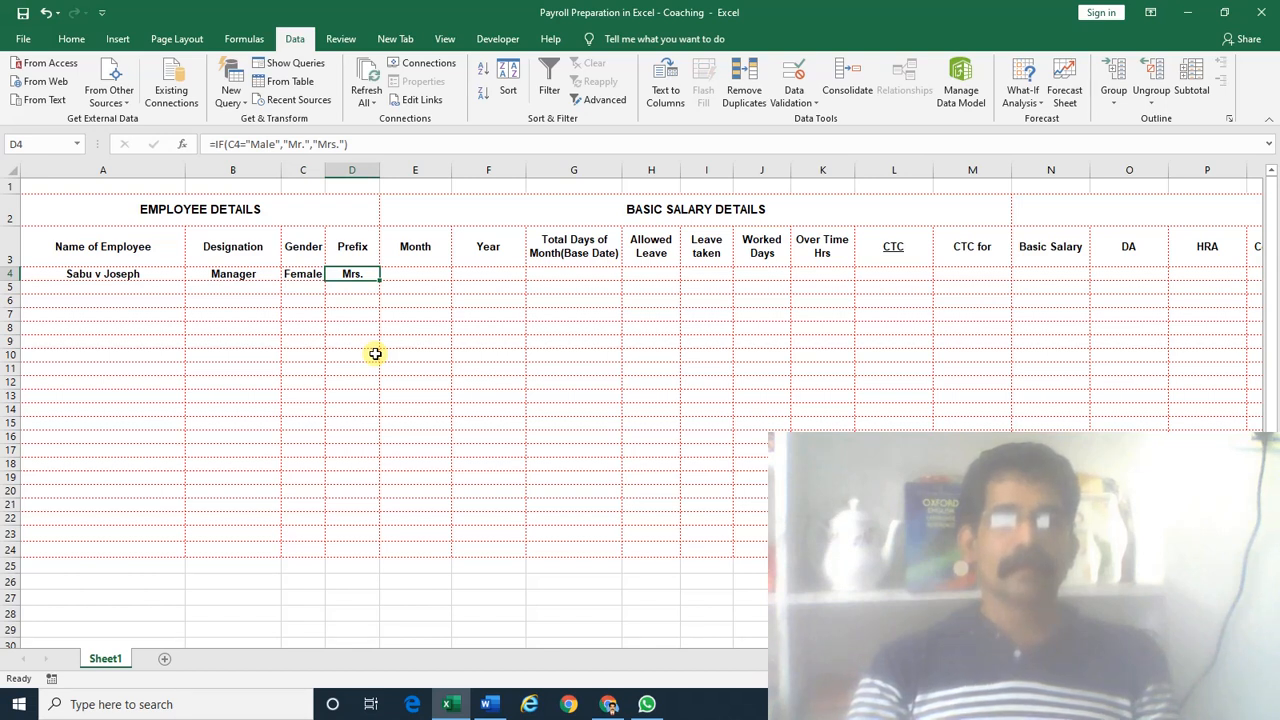
key(Left)
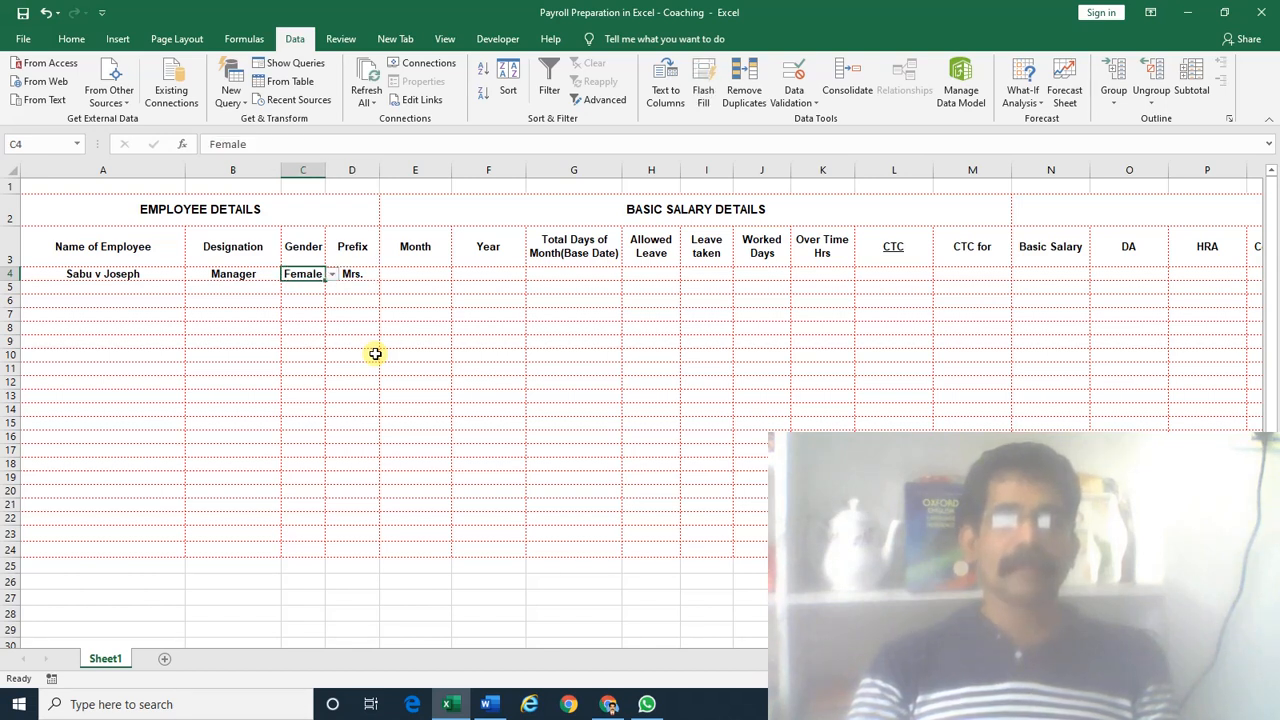
key(Right)
key(Left)
key(shift+Right)
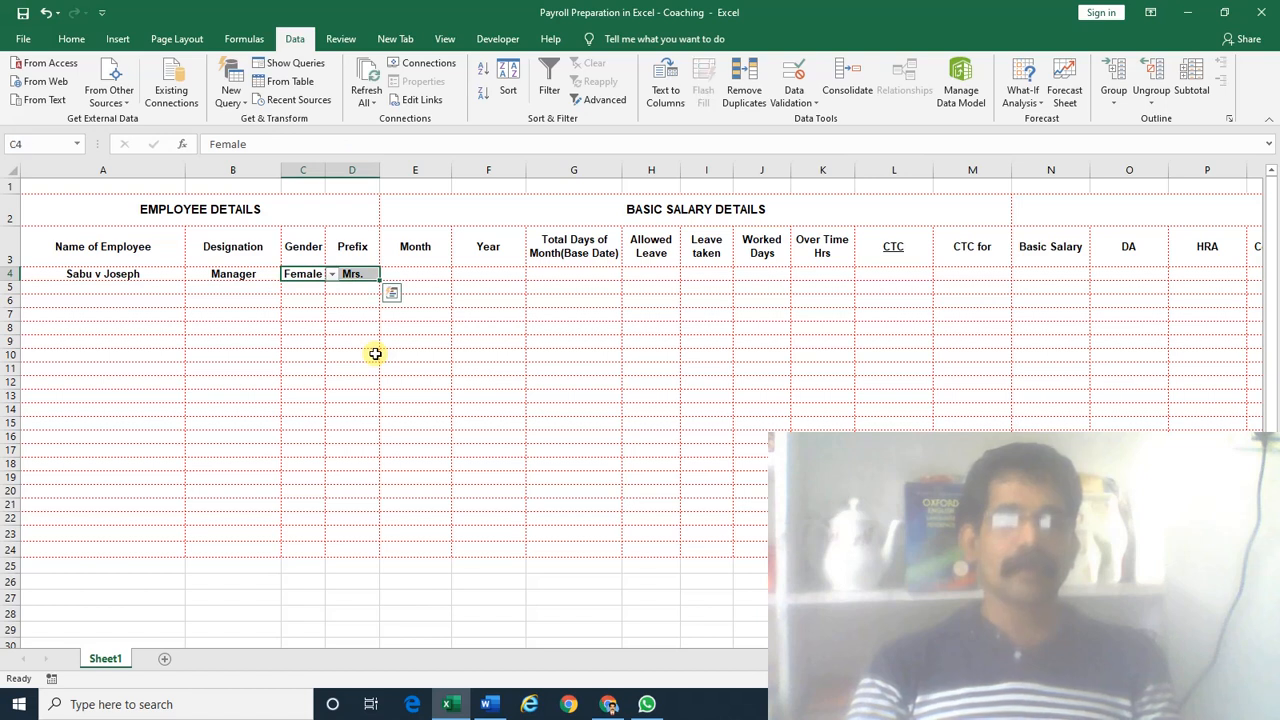
Copy the Gender and Prefix cells C4:D4 into C5:D9
key(ctrl+c)
key(Down)
key(shift+Down)
key(shift+Down)
key(shift+Down)
key(shift+Down)
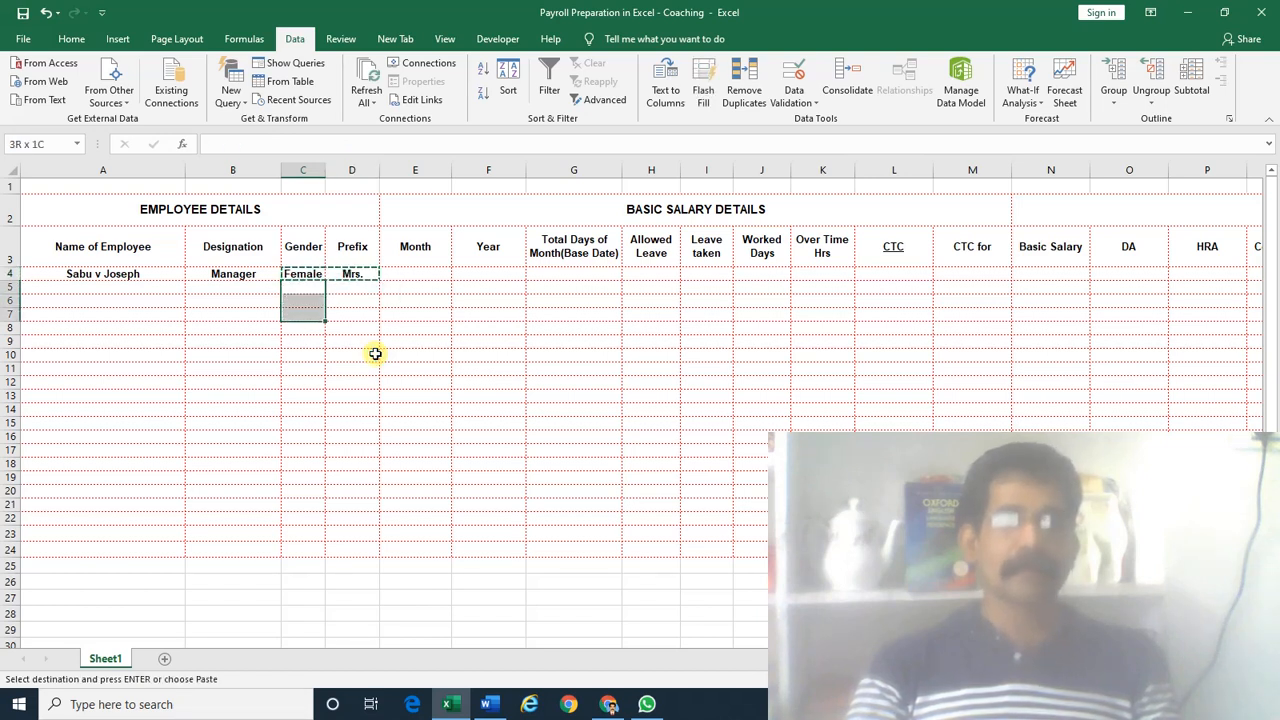
key(shift+Right)
key(Return)
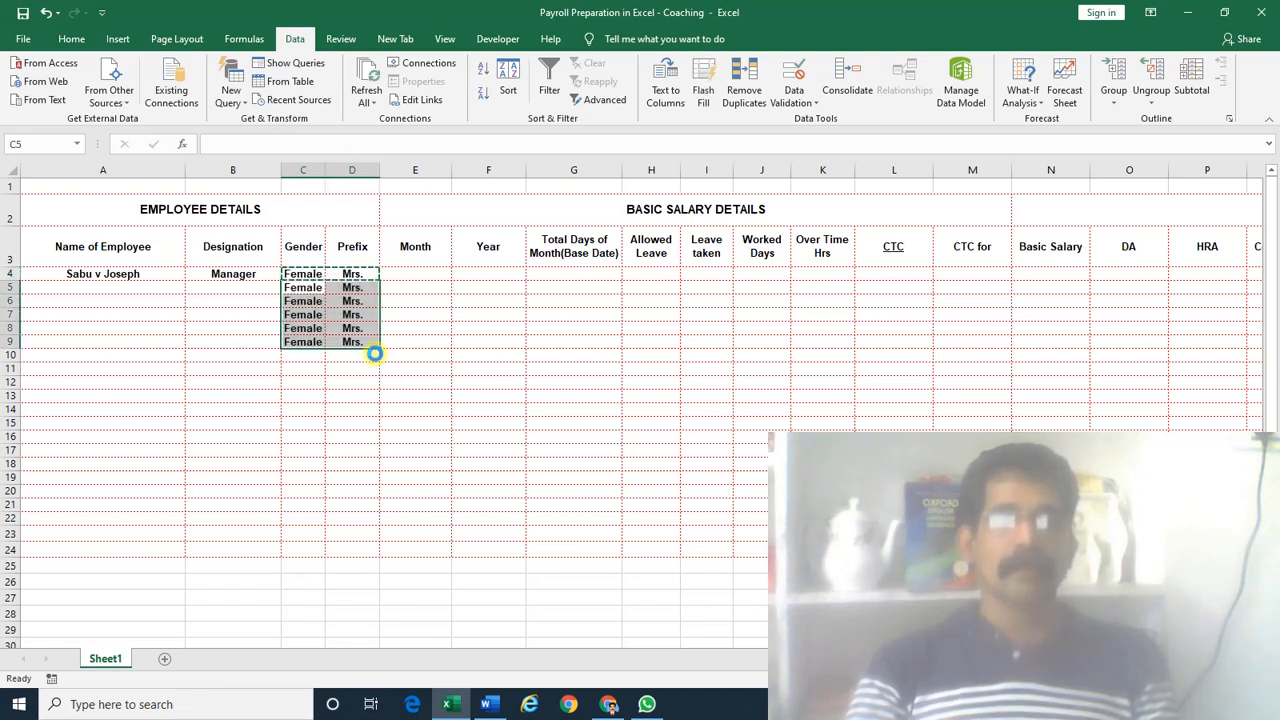
key(alt+Down)
key(Up)
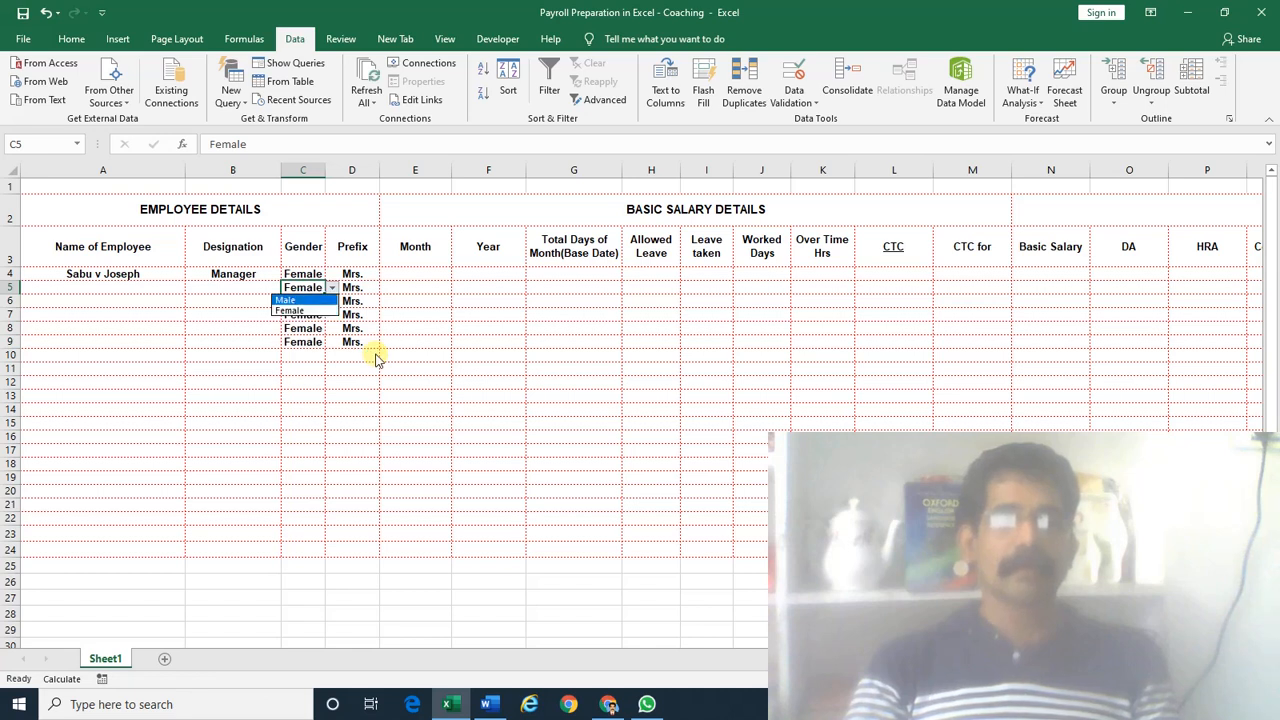
key(Down)
key(Return)
Set Gender to Male in C4, C6 and C7 so their prefixes show Mr
key(Up)
key(alt+Down)
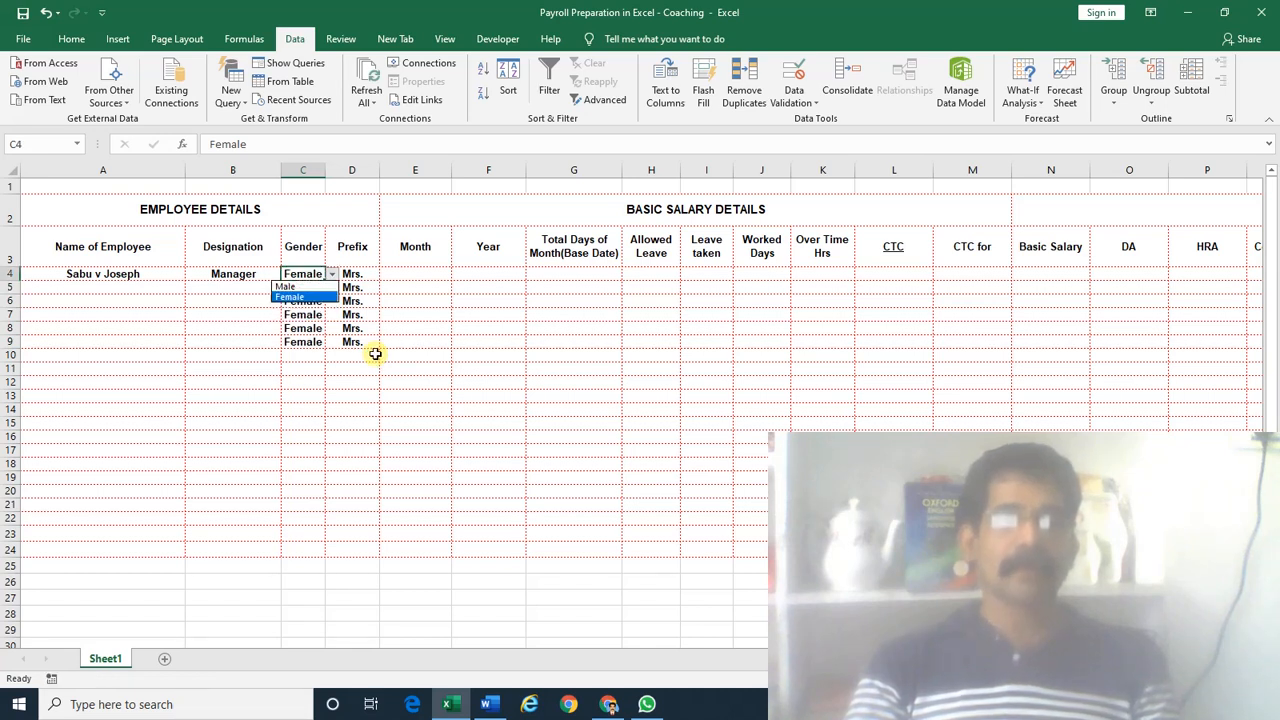
key(Up)
key(Return)
key(Down)
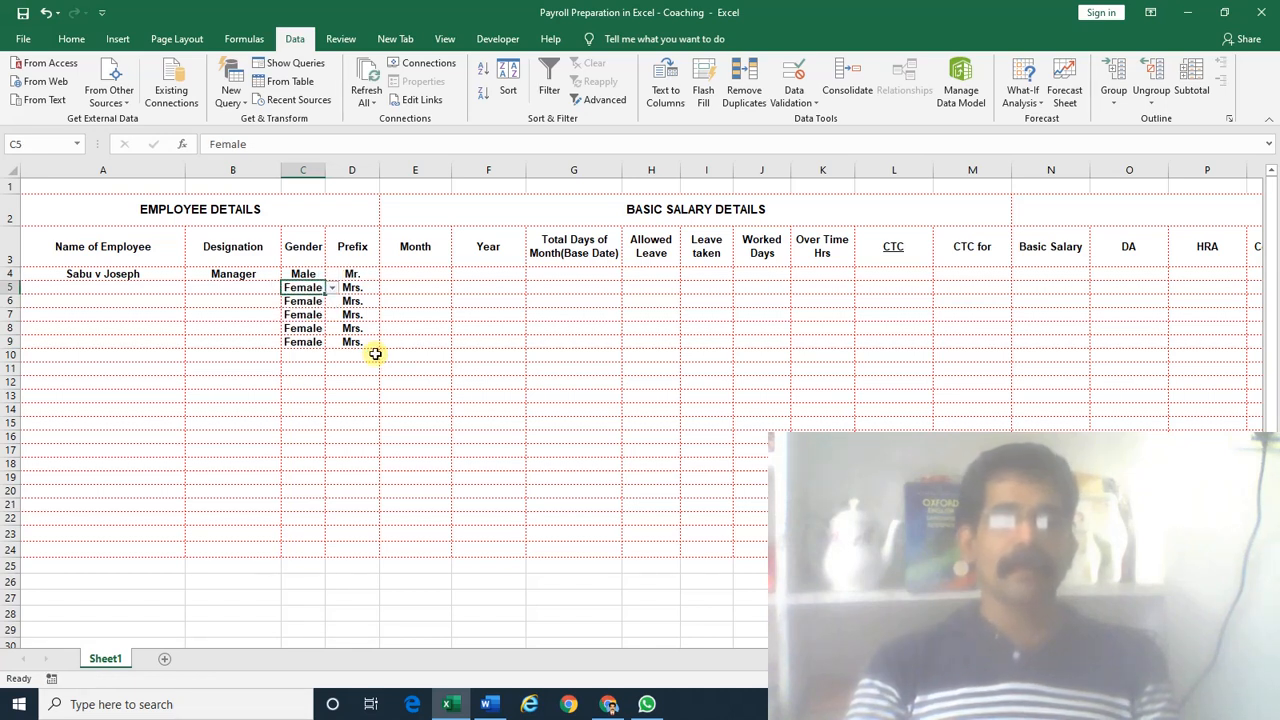
key(Down)
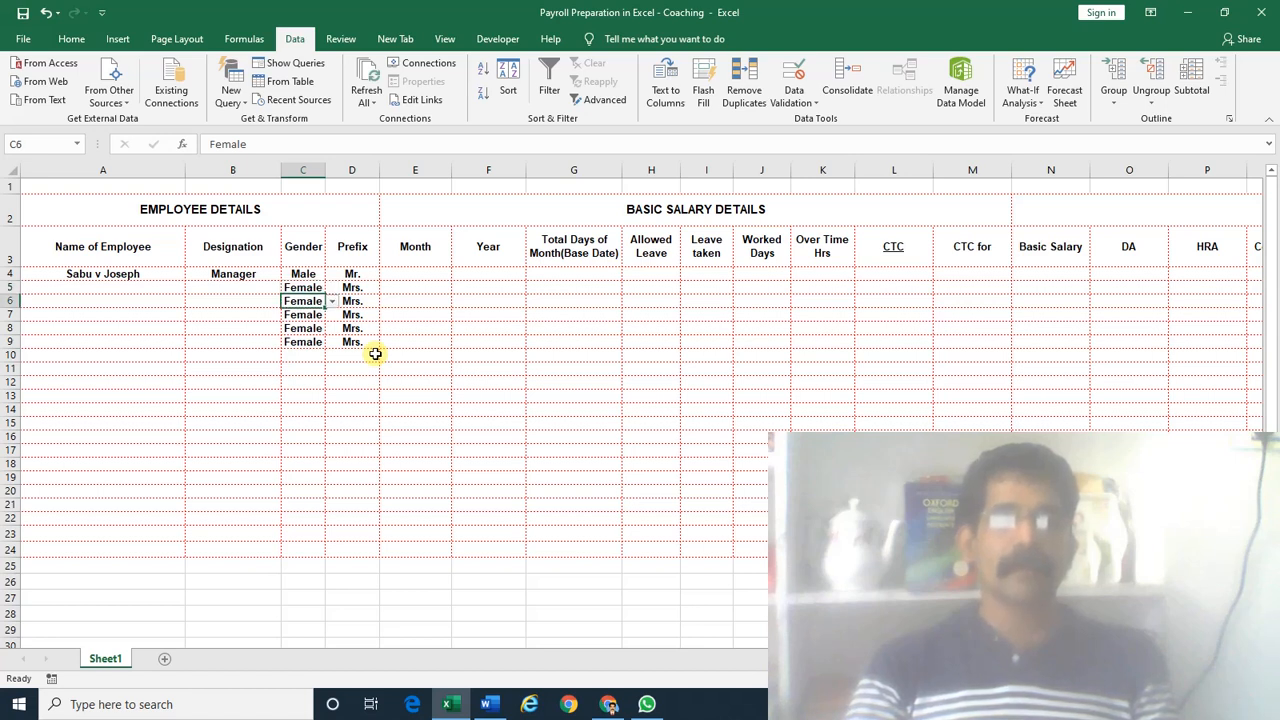
key(alt+Down)
key(Up)
key(Return)
key(Down)
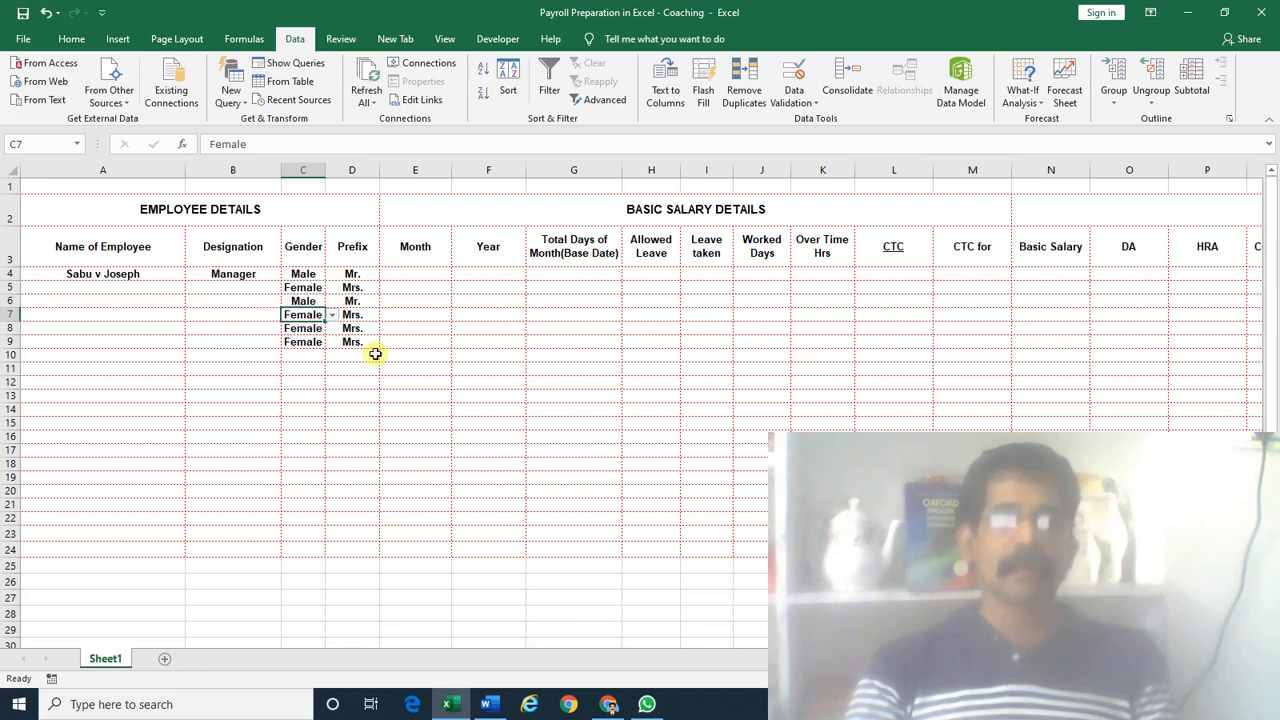
key(alt+Down)
key(Up)
key(Return)
Review the copied Prefix formulas in column D, rows 4–9
key(Down)
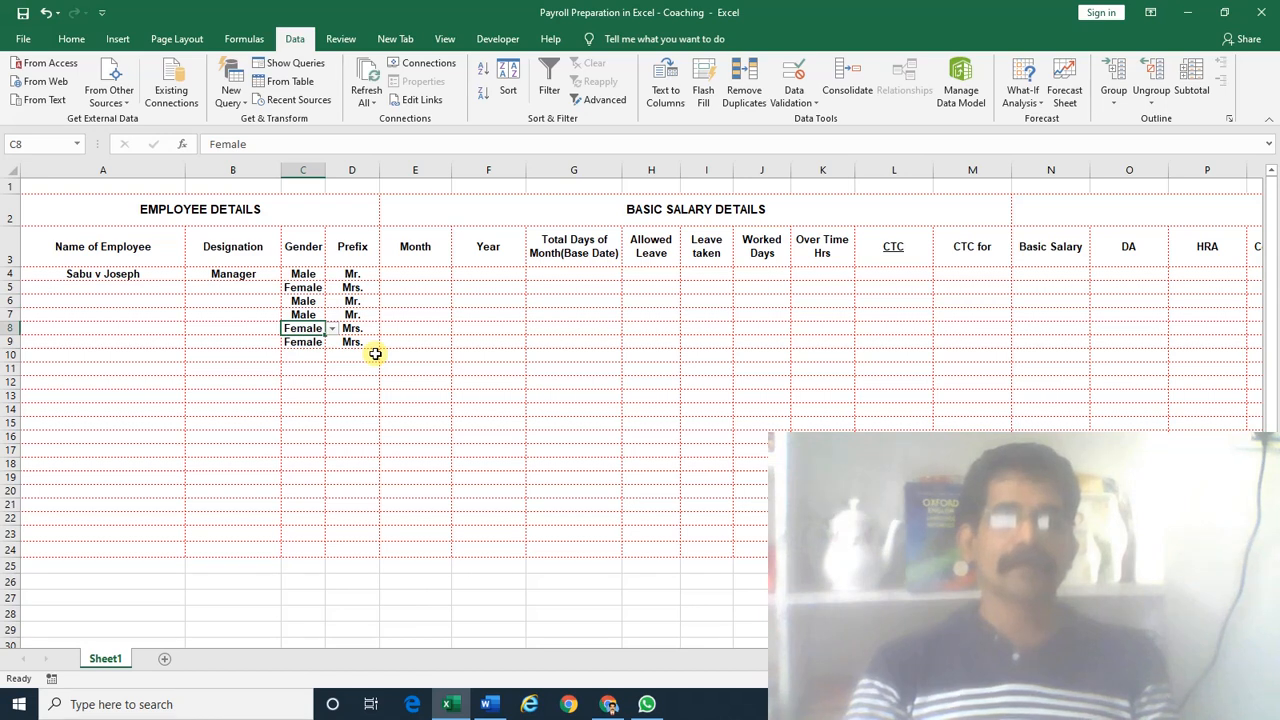
key(Down)
key(Right)
key(Up)
key(Up)
key(Up)
key(Up)
key(Down)
key(Down)
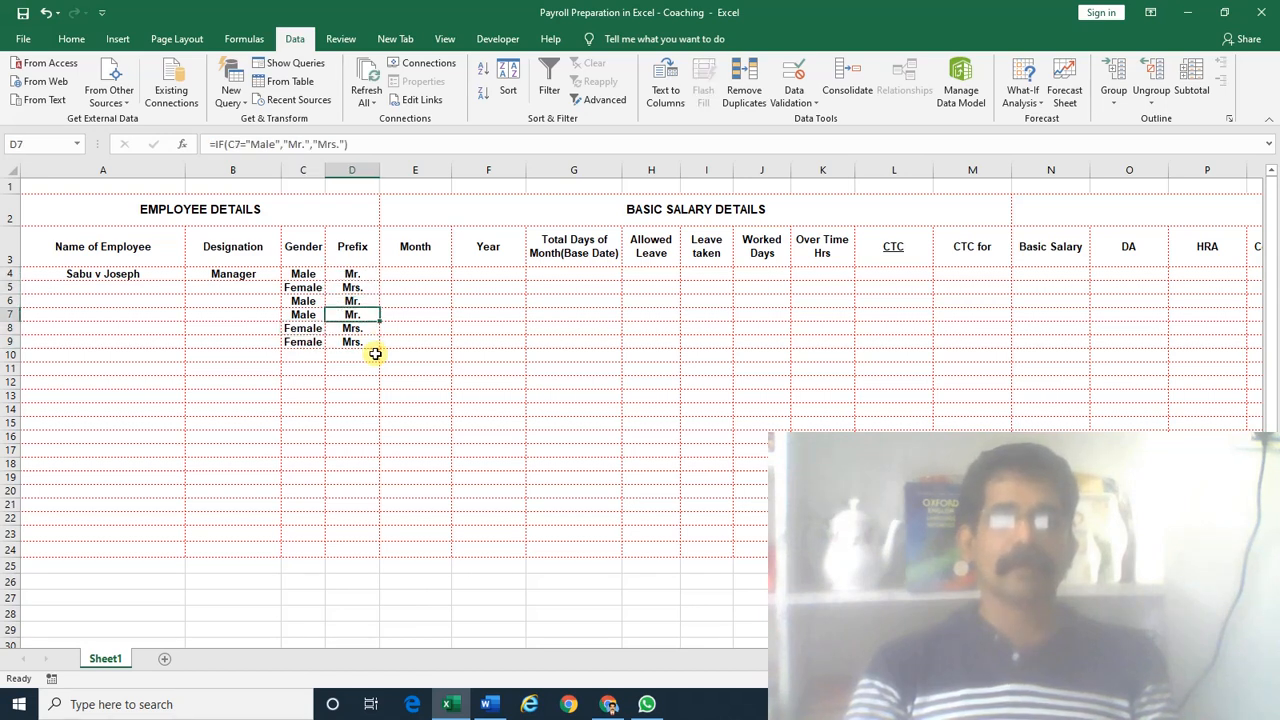
key(Up)
key(Up)
key(Up)
key(Right)
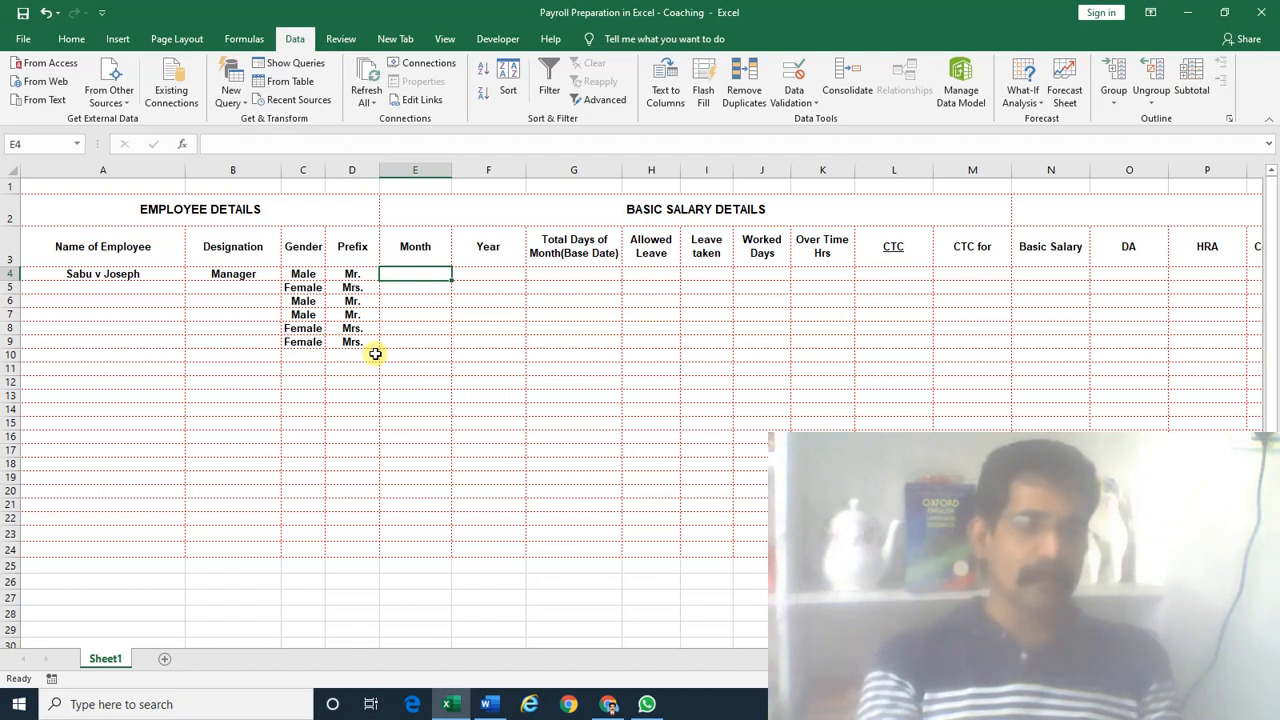
text(Month)
key(Escape)
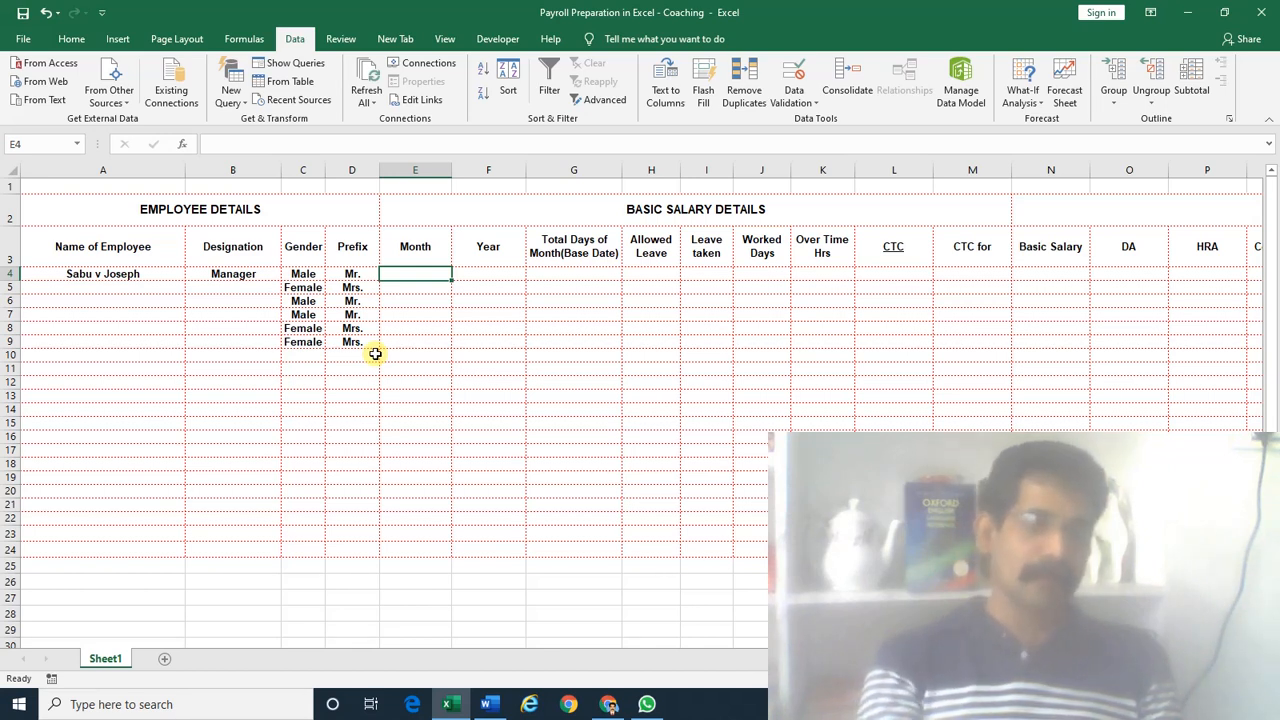
text(March)
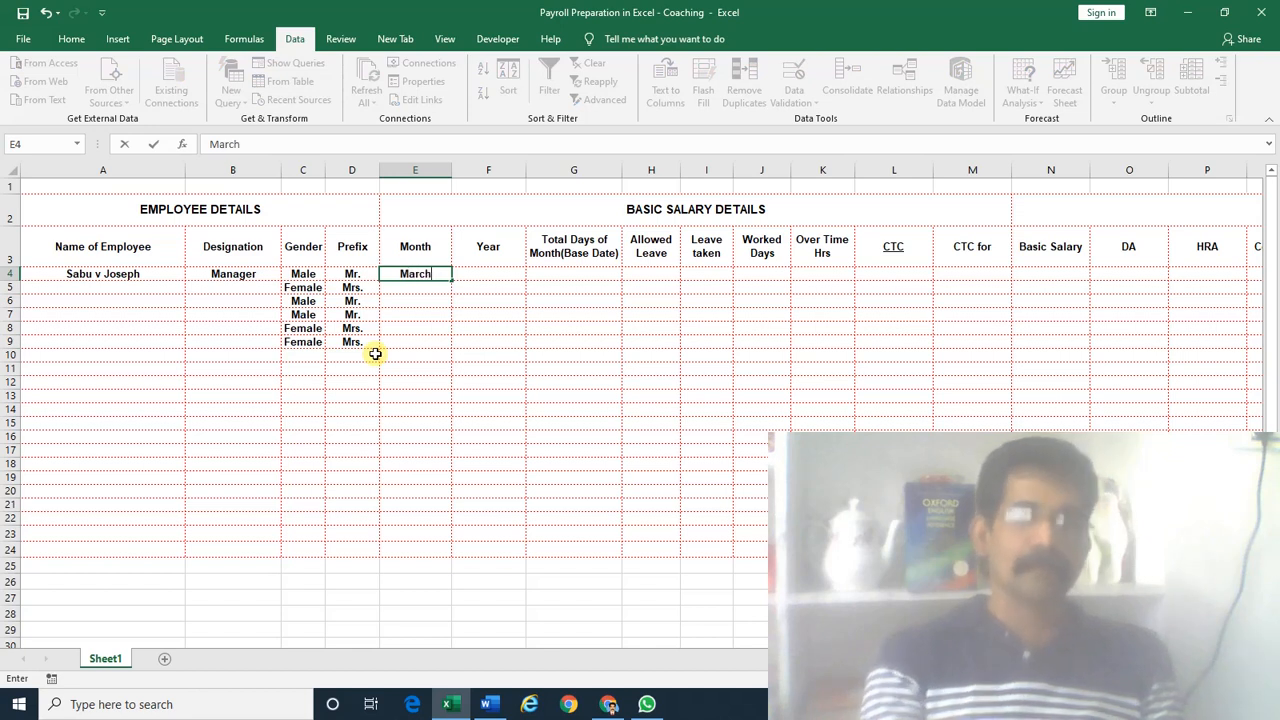
key(ctrl+Return)
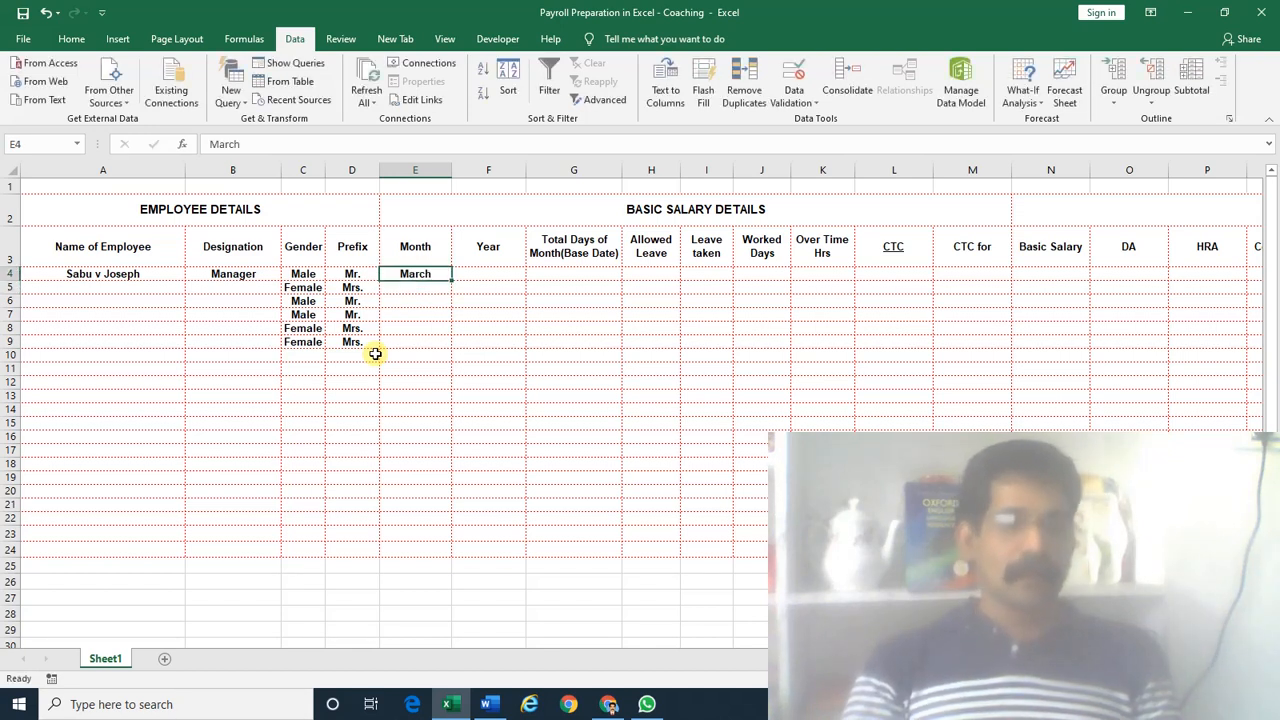
text(April)
key(ctrl+Return)
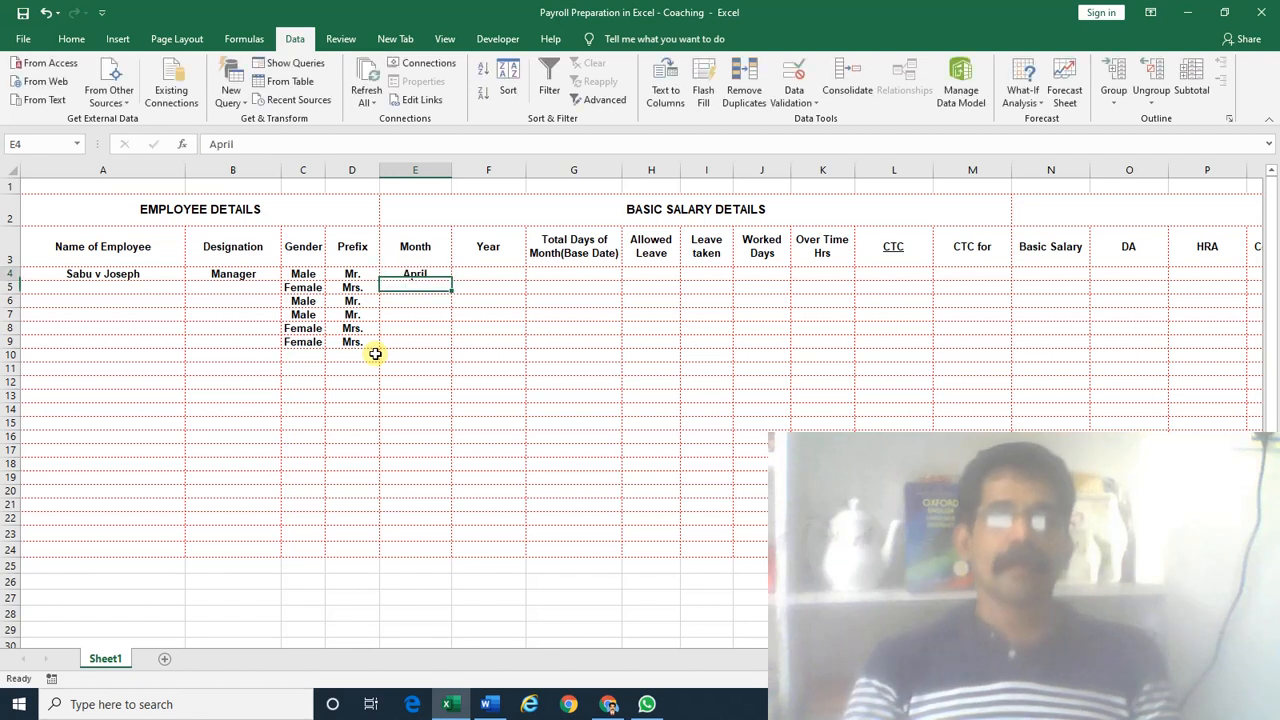
key(Delete)
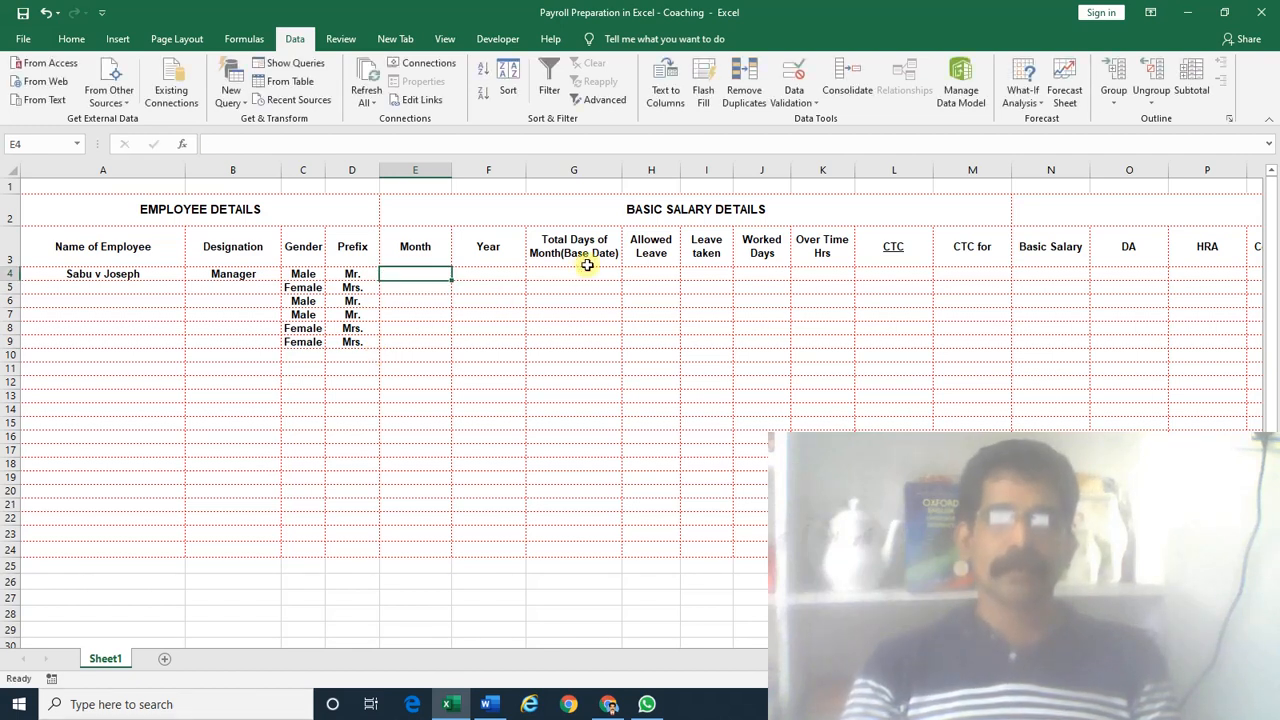
Add a List validation to E4 with source Jan,Feb,Mar,…,Dec
click(292, 38)
click(794, 98)
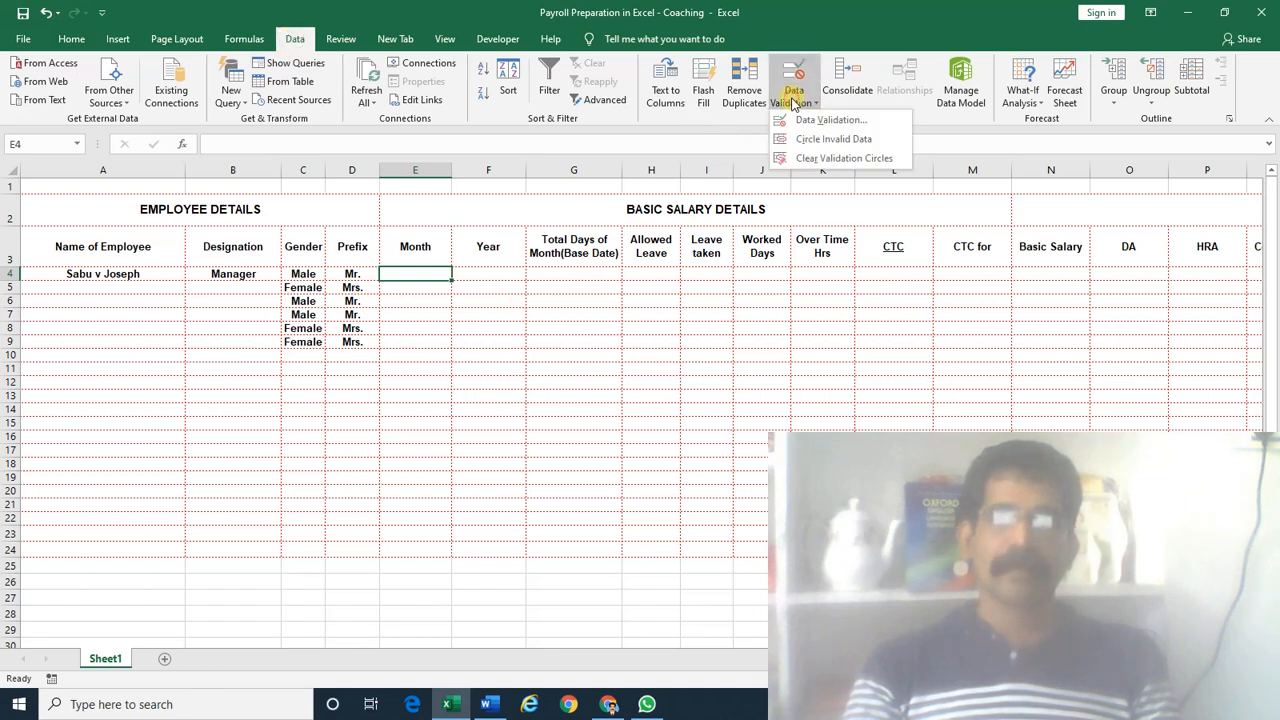
click(808, 116)
click(647, 375)
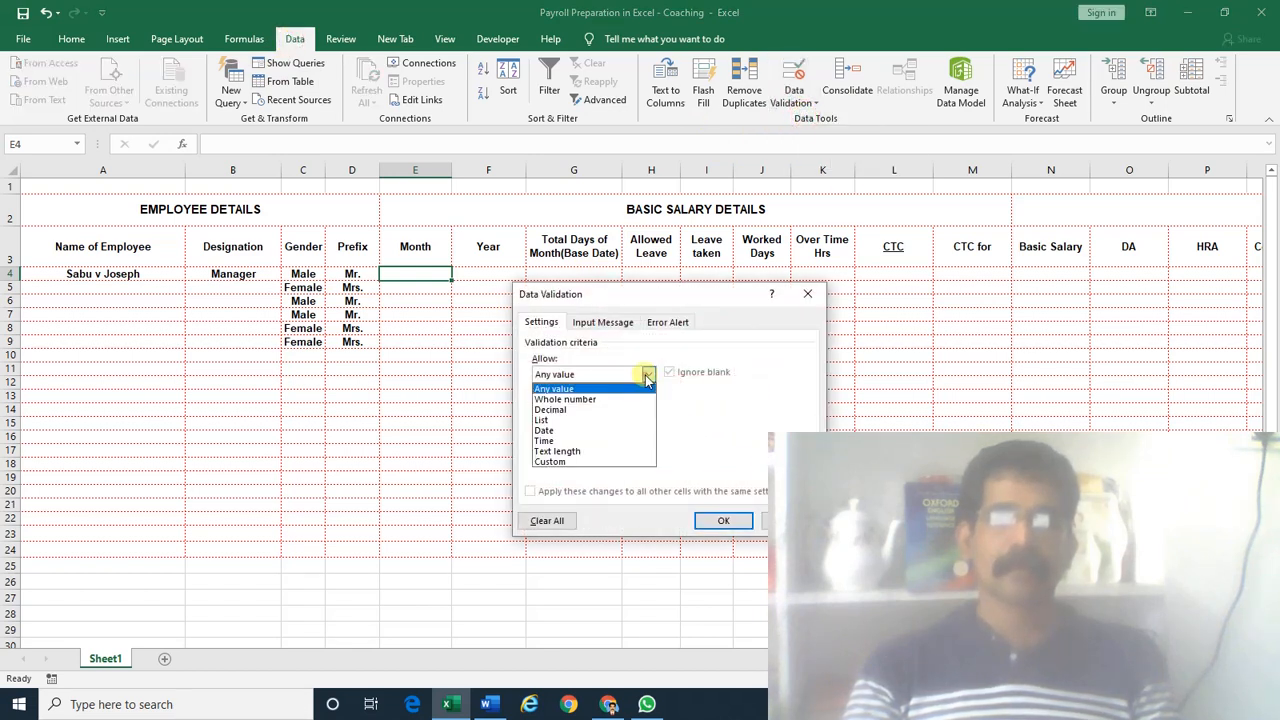
click(621, 423)
click(617, 439)
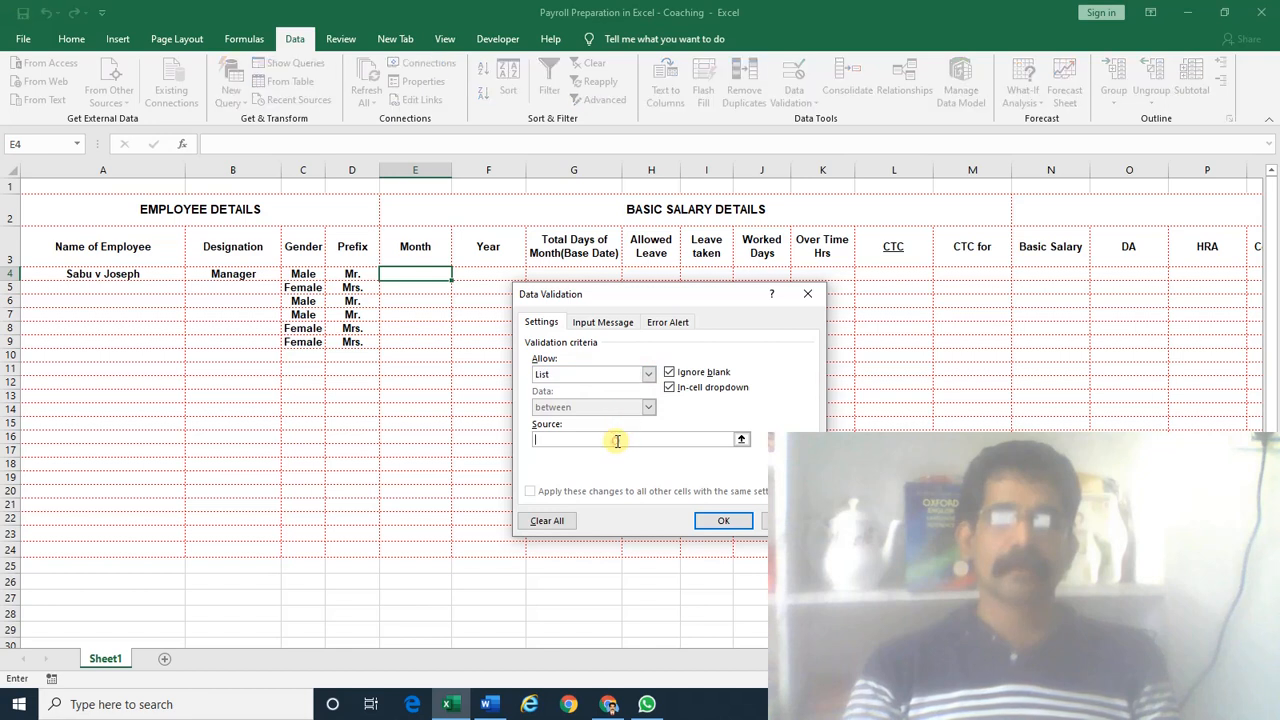
text(A)
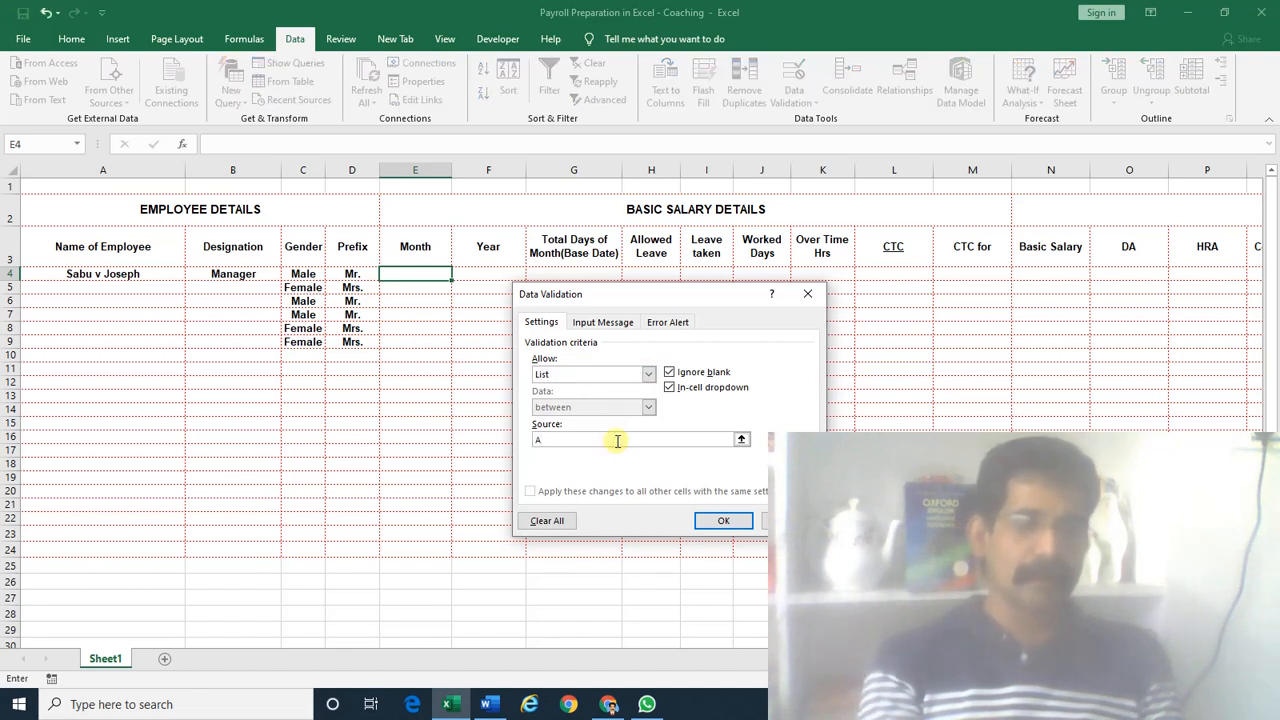
text(Jan)
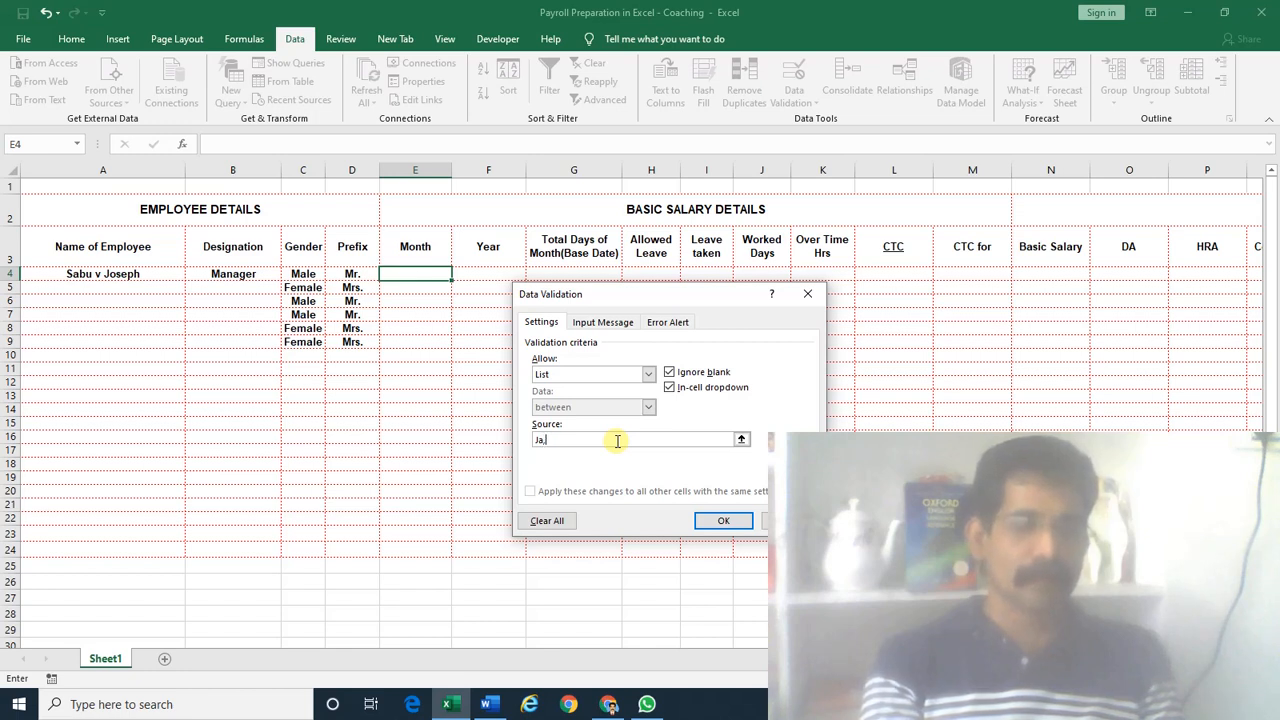
key(BackSpace)
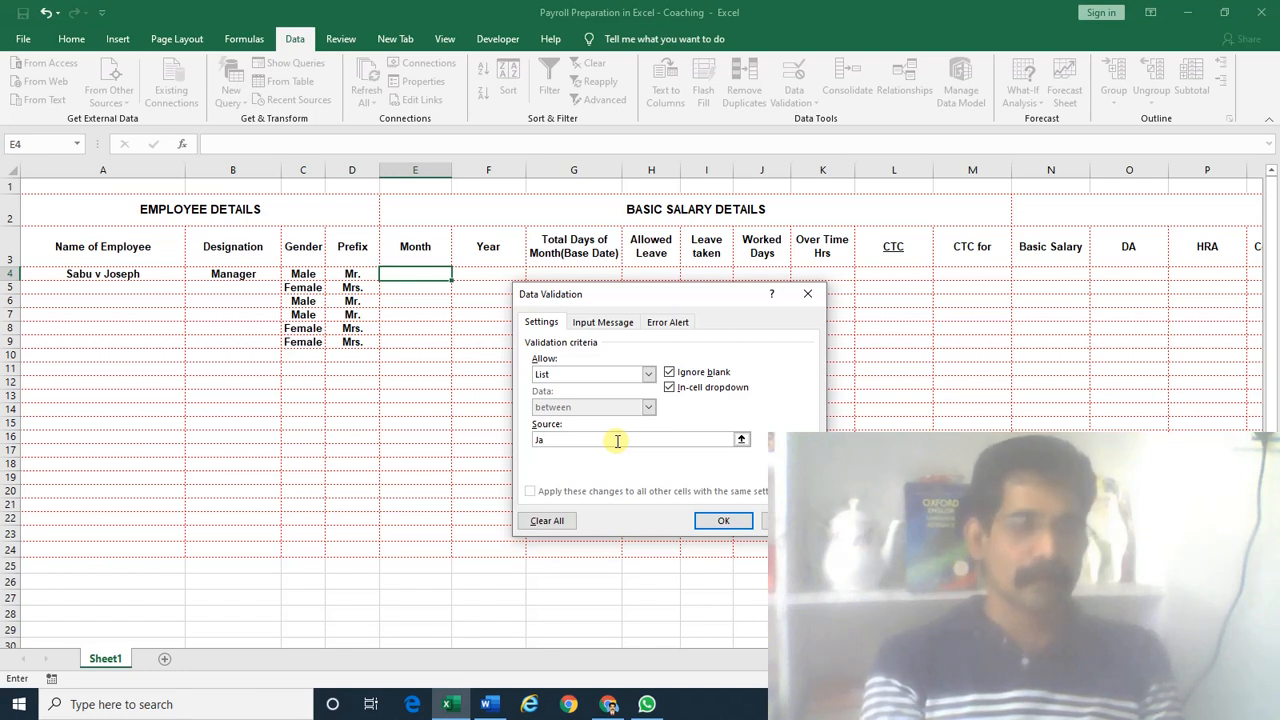
text(Feb)
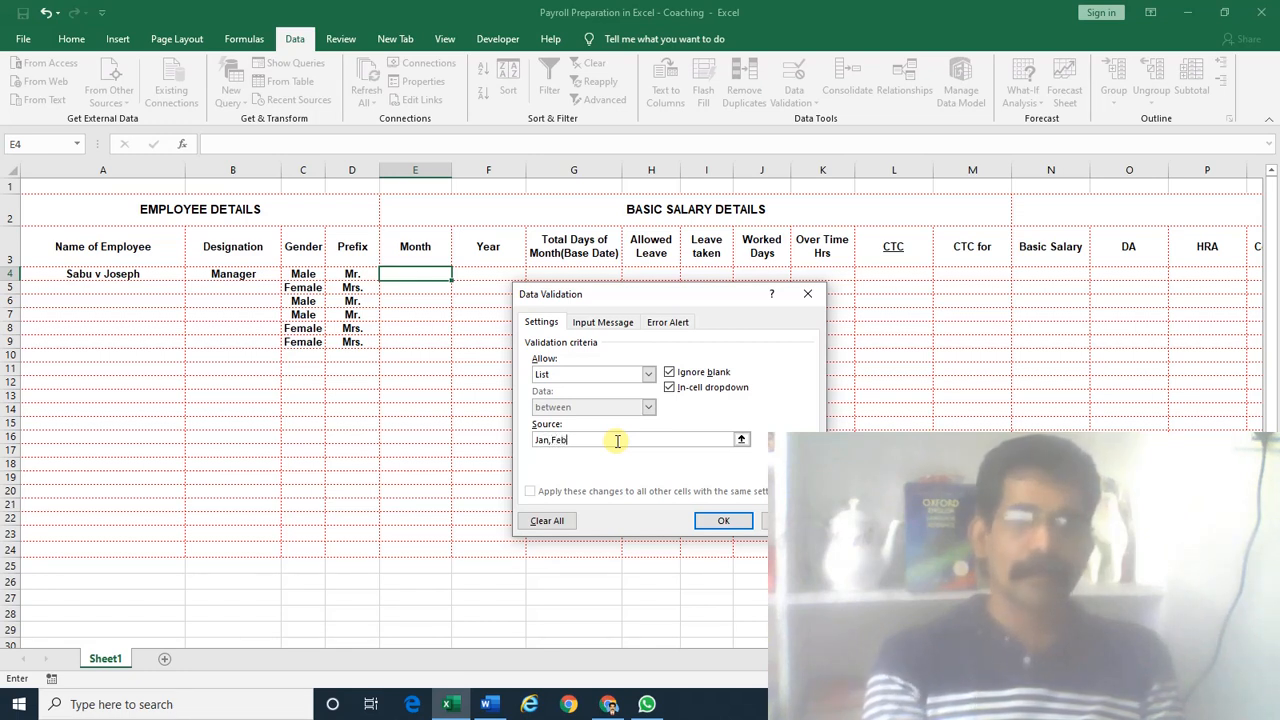
text(,Mar)
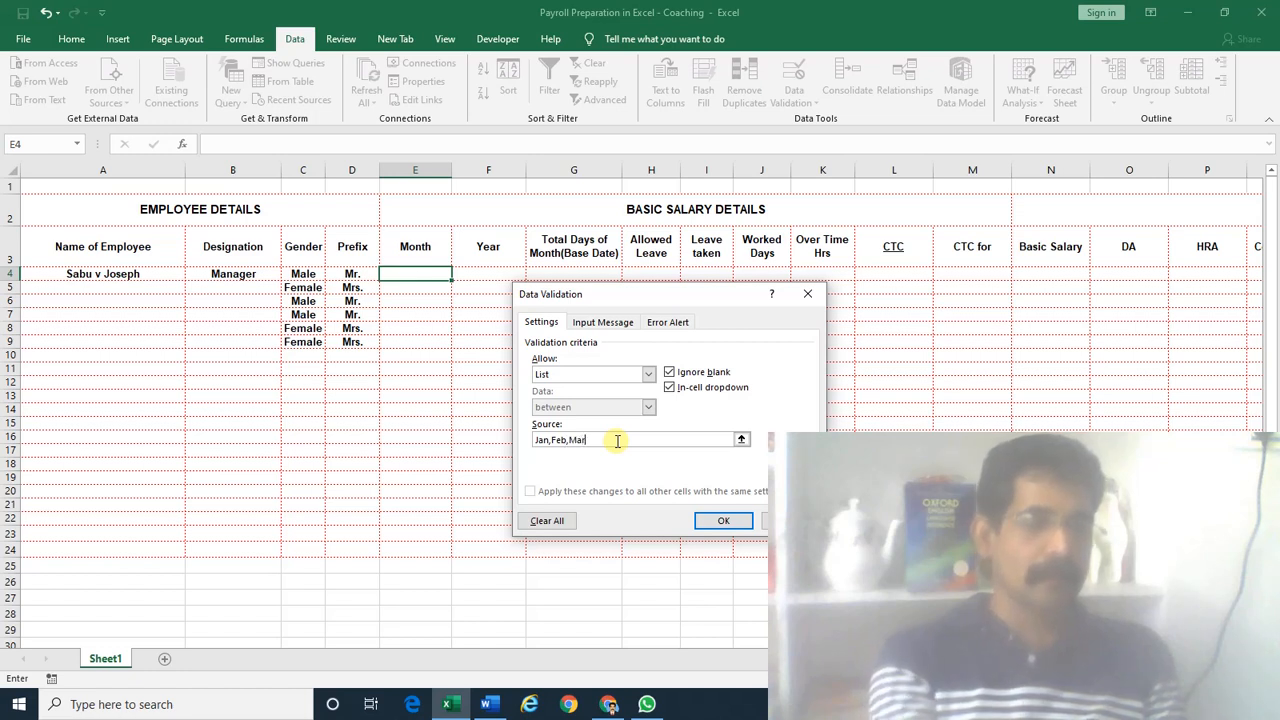
text(,Apr)
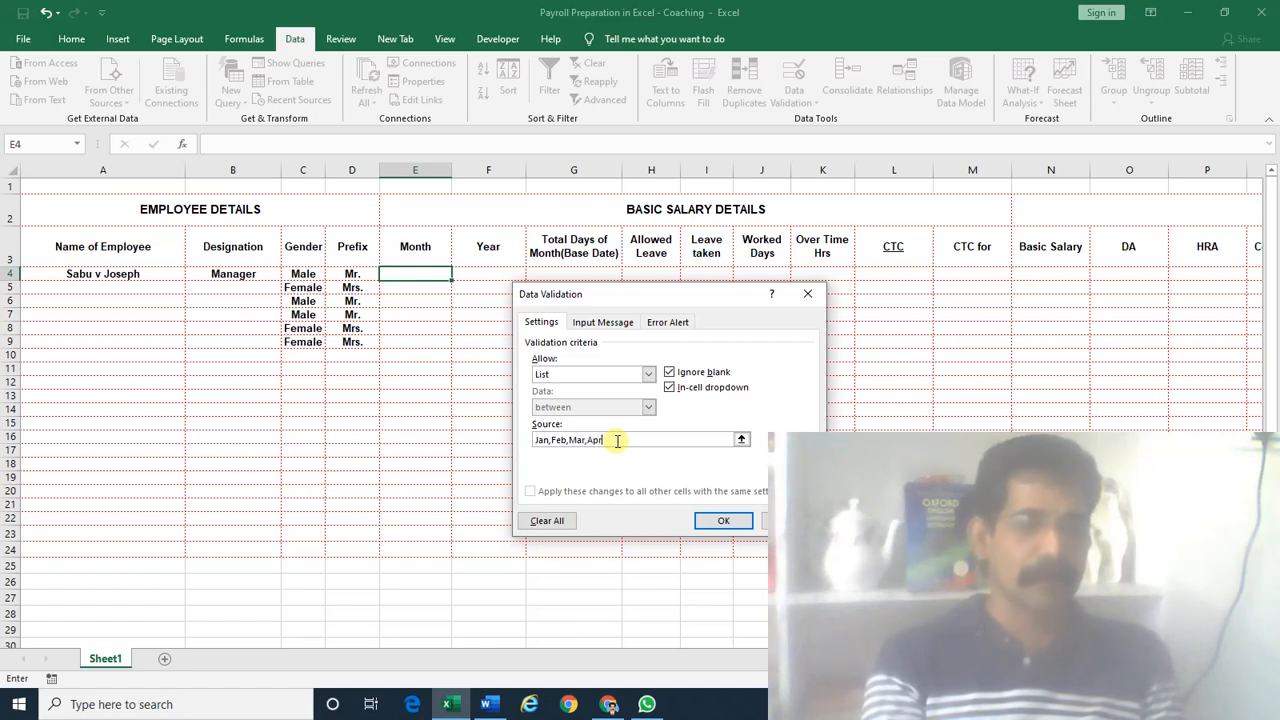
text(,Ma)
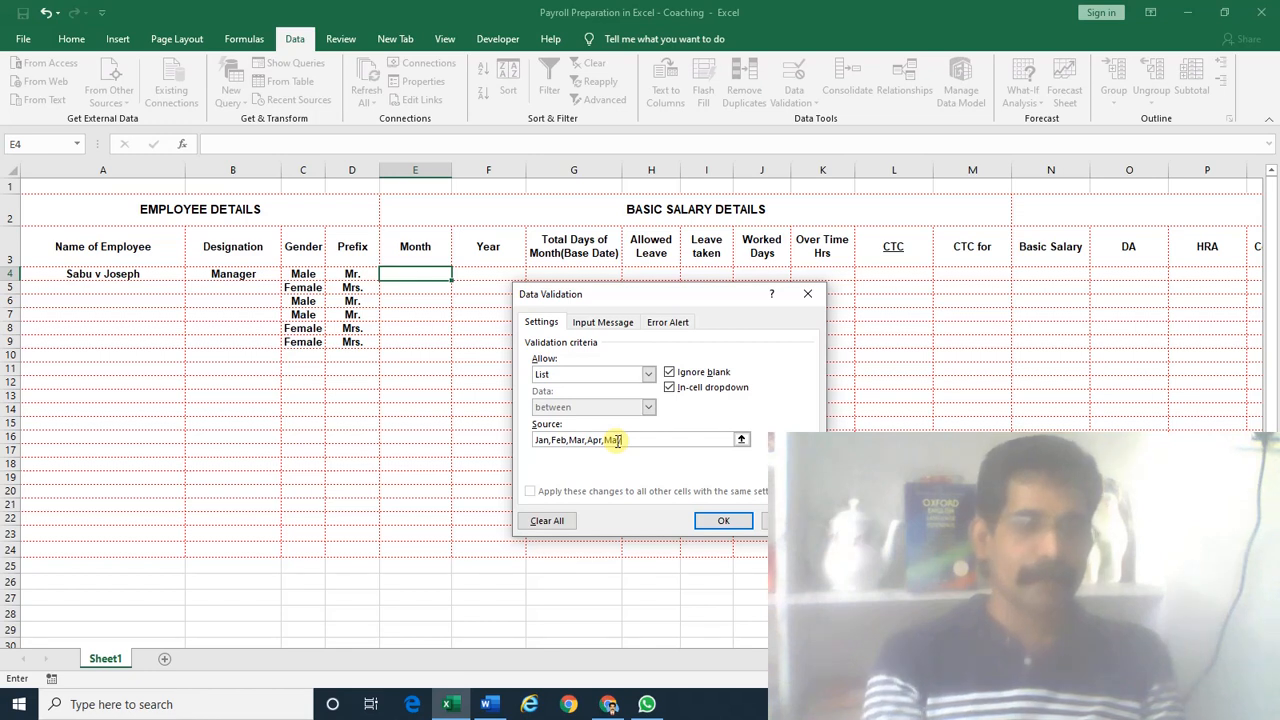
text(y,Jun)
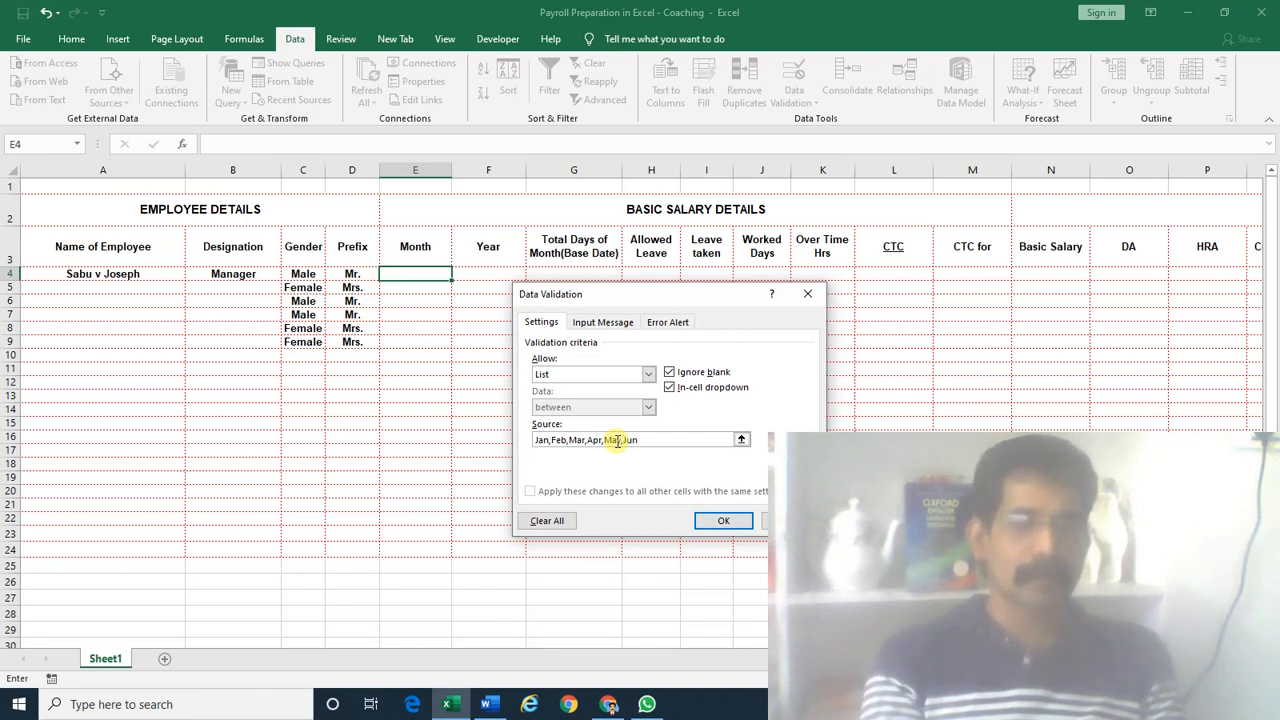
text(,Jul,)
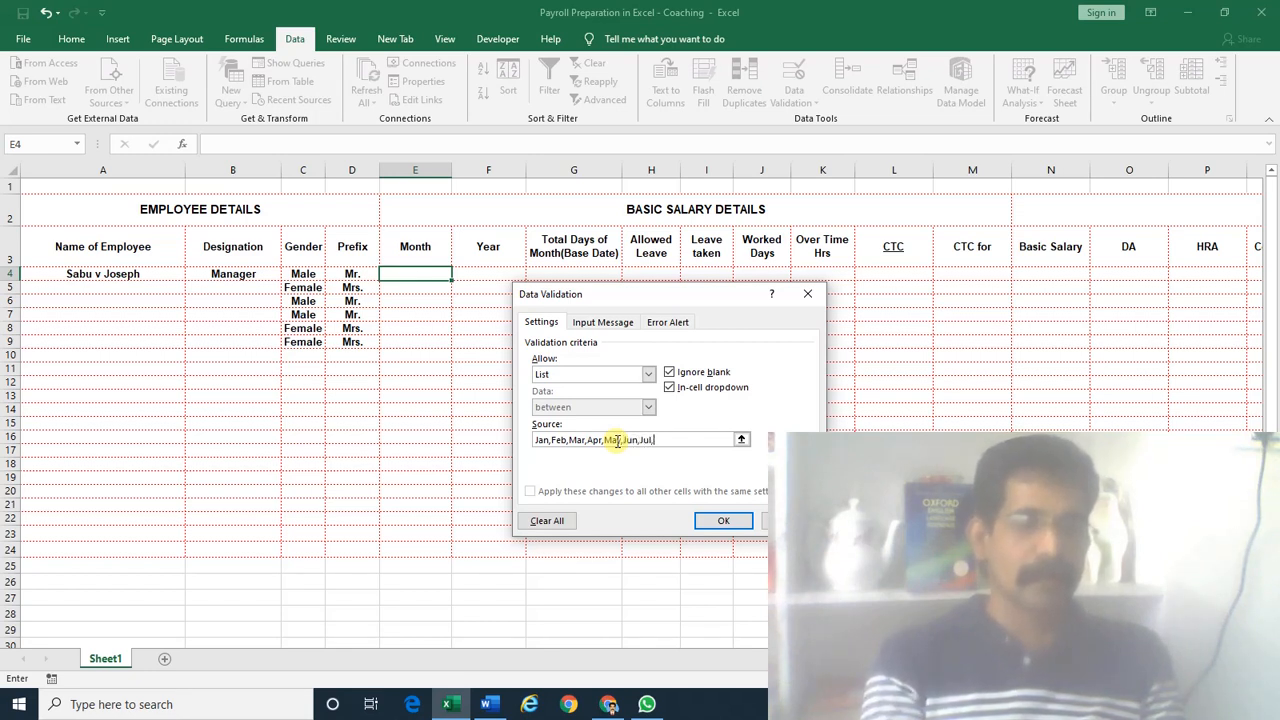
text(Aug,Sep)
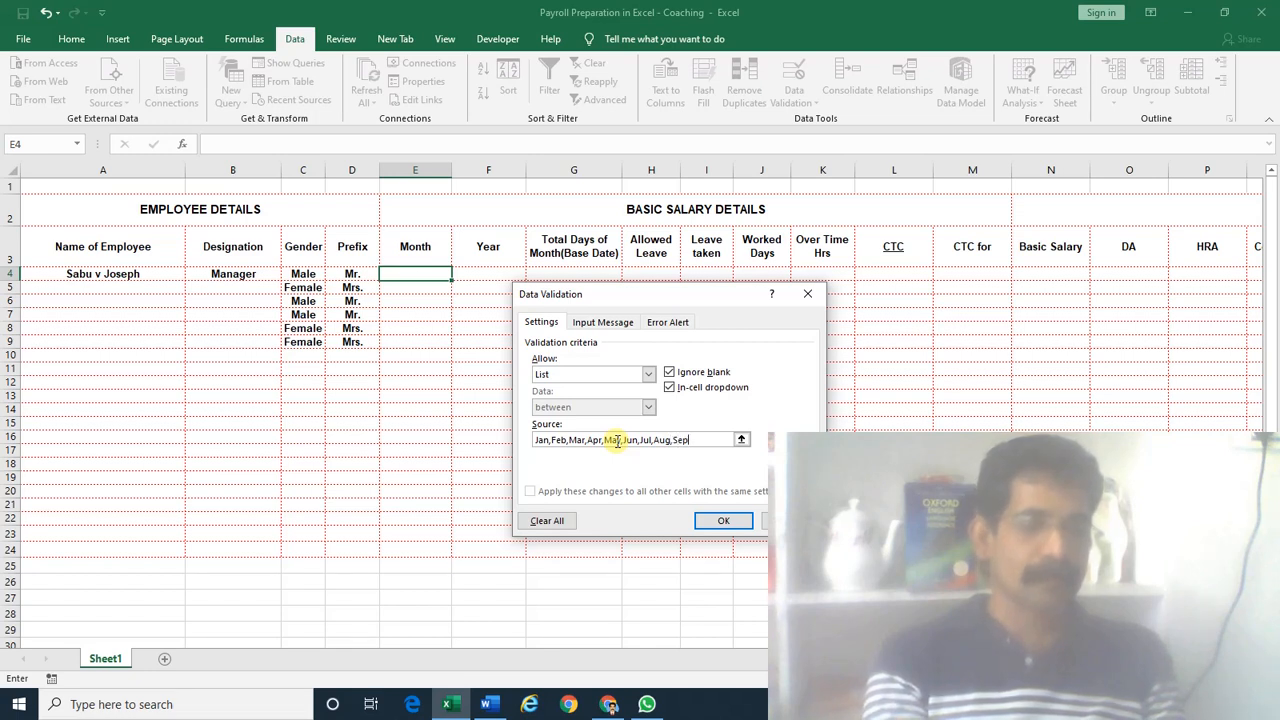
text(,Oct)
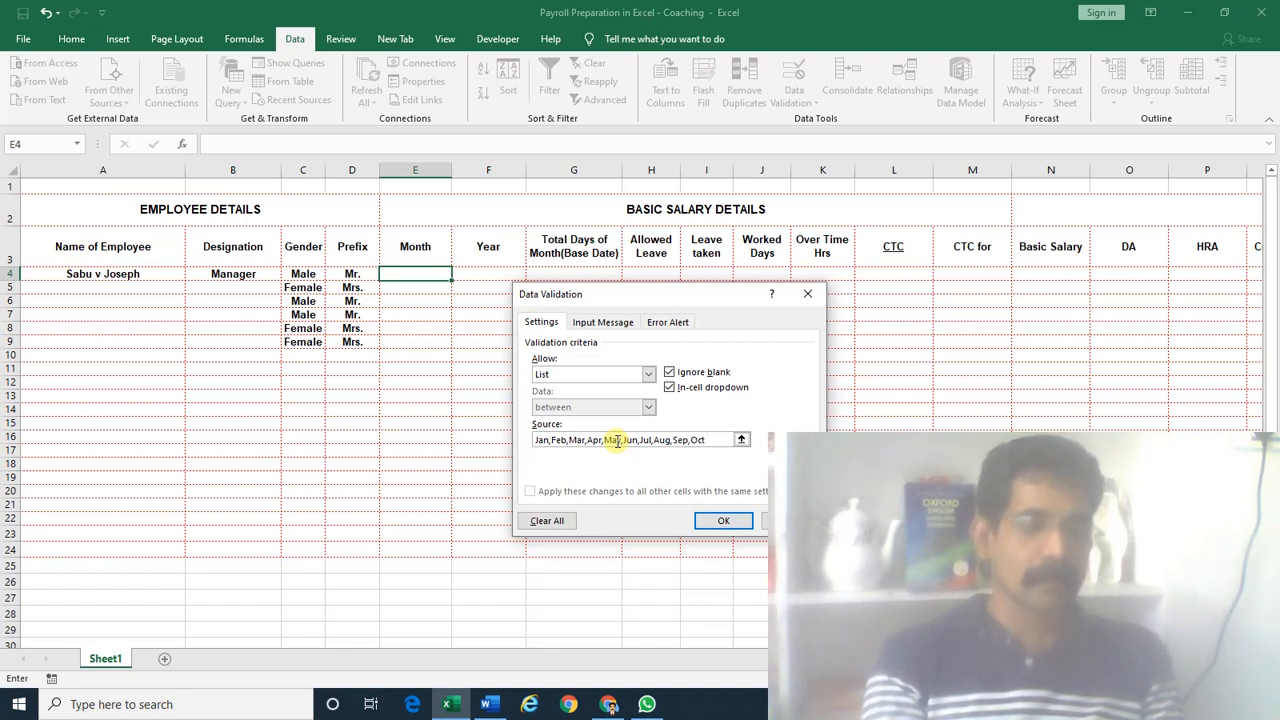
text(,Nov,Dec)
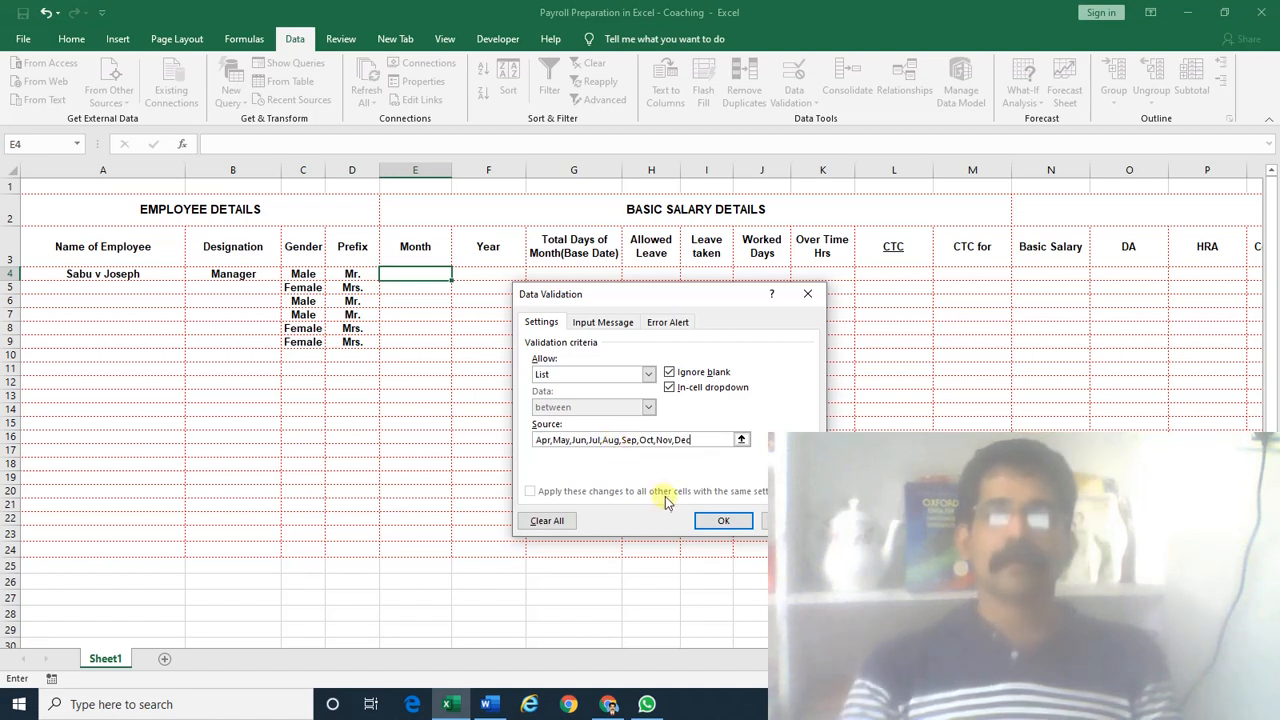
click(722, 521)
Choose Mar in E4 and autofit the Month column width
key(alt+Down)
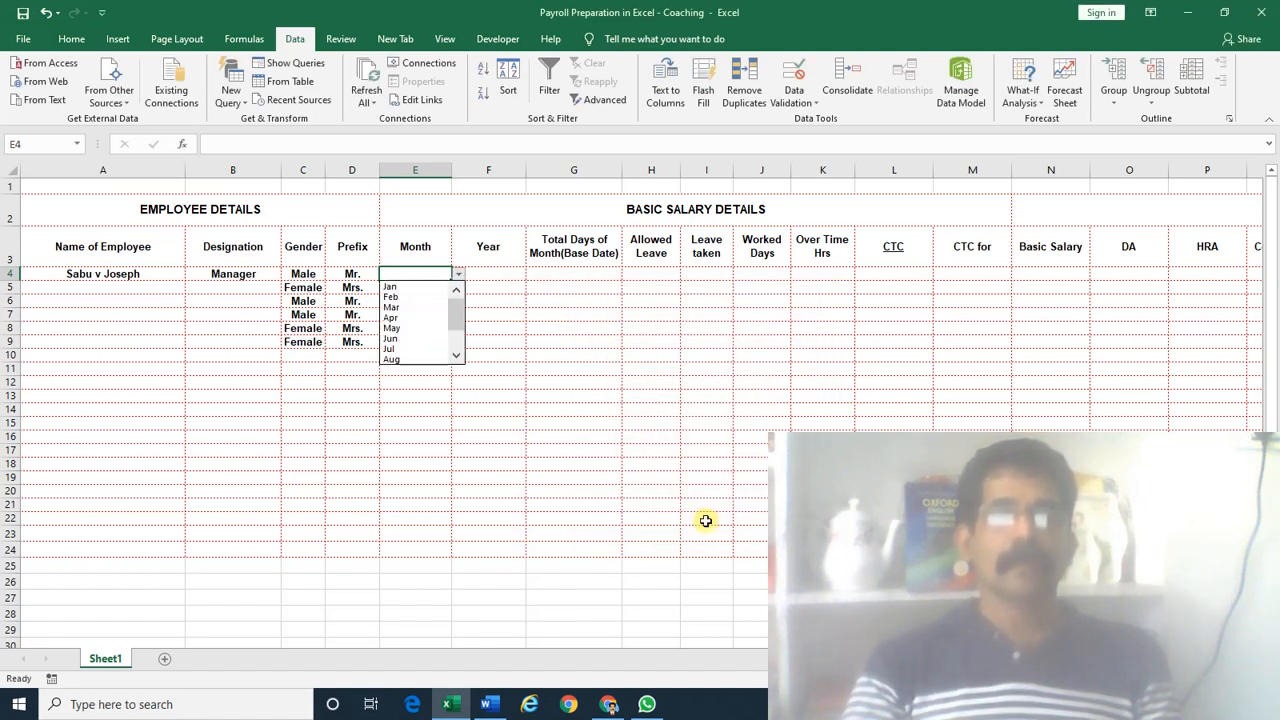
key(Down)
key(Down)
key(Down)
key(Down)
key(Down)
key(Down)
key(Down)
key(Down)
key(Down)
key(Down)
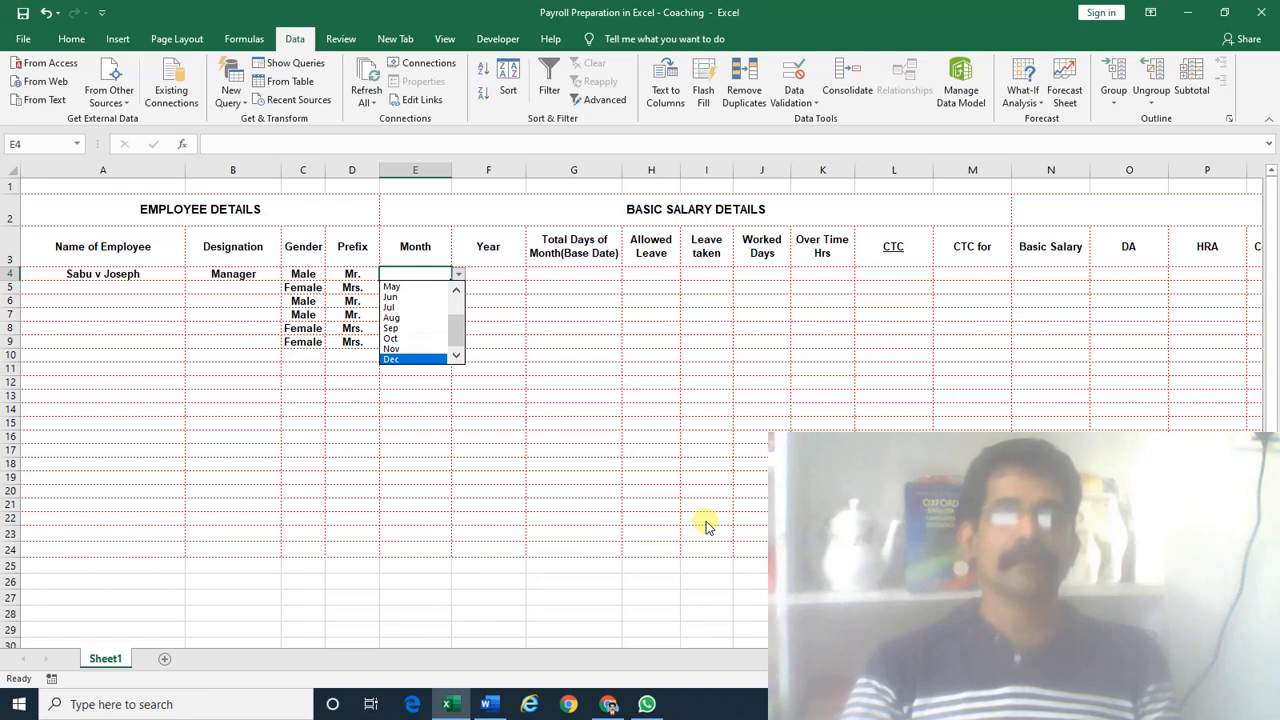
drag(455, 335, 458, 305)
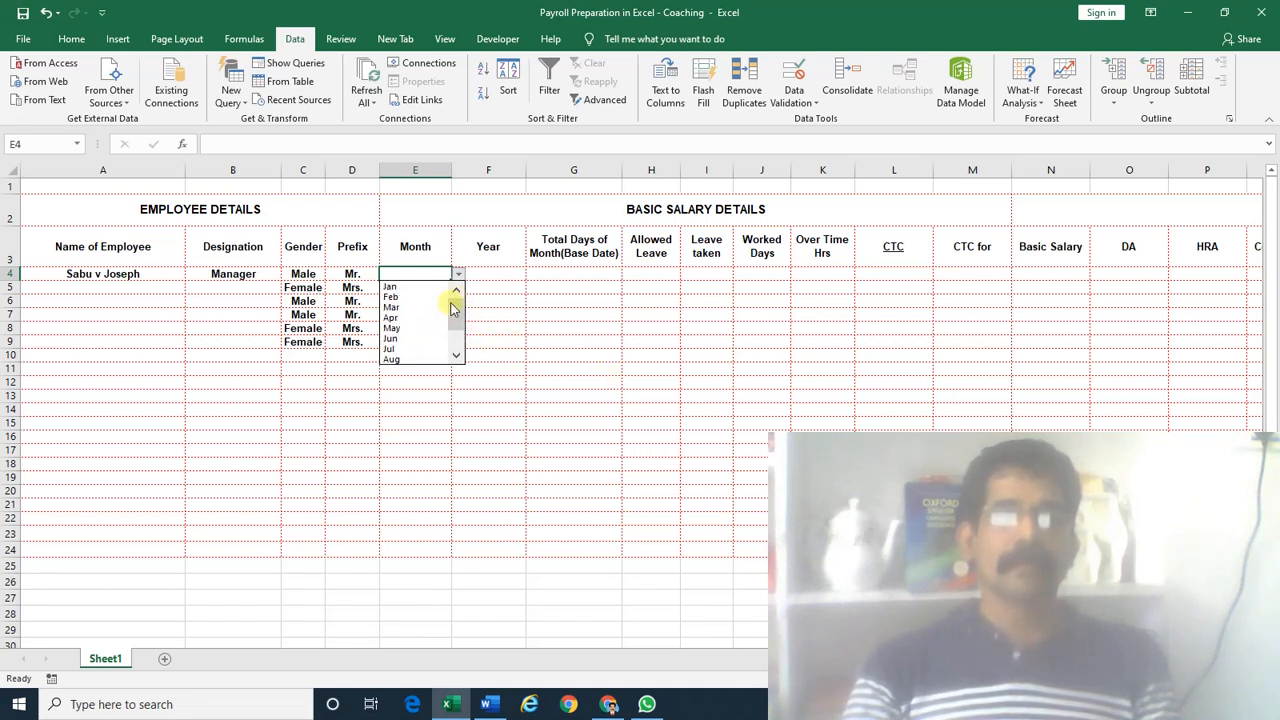
click(420, 307)
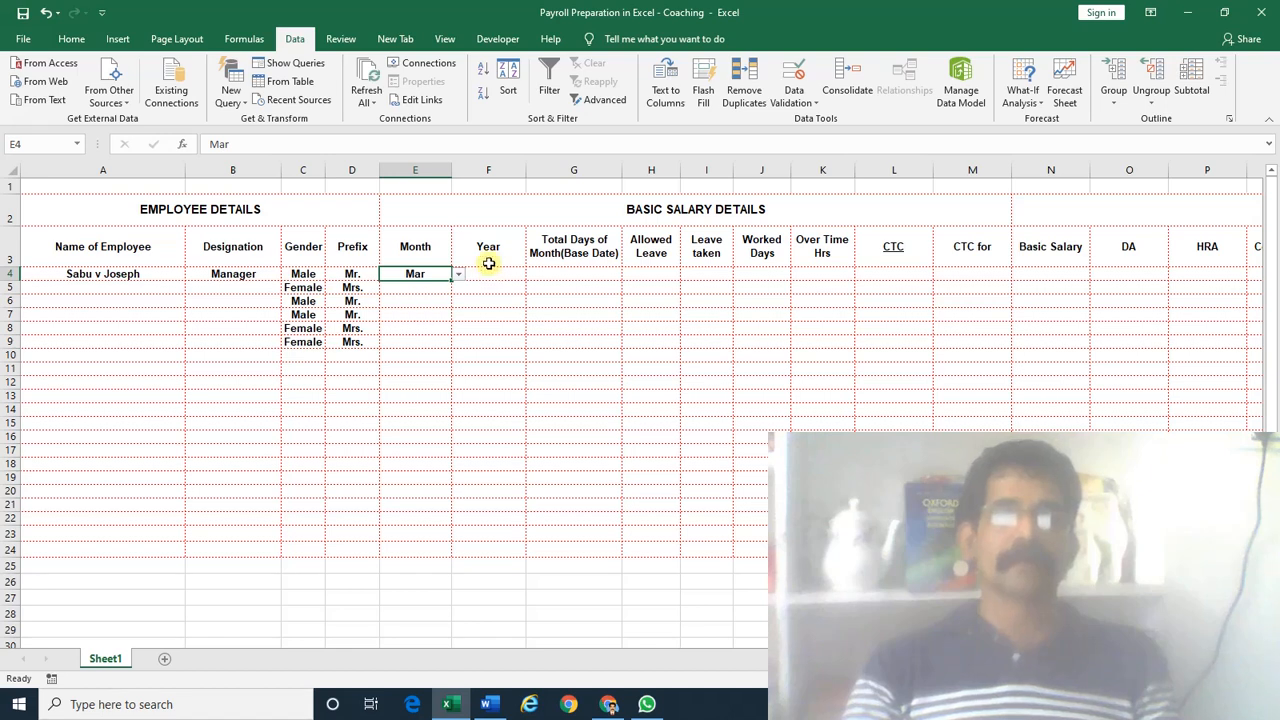
double_click(451, 170)
Add a List validation to F4 with source 2020,2021,2022,2023,2024,2025
click(451, 274)
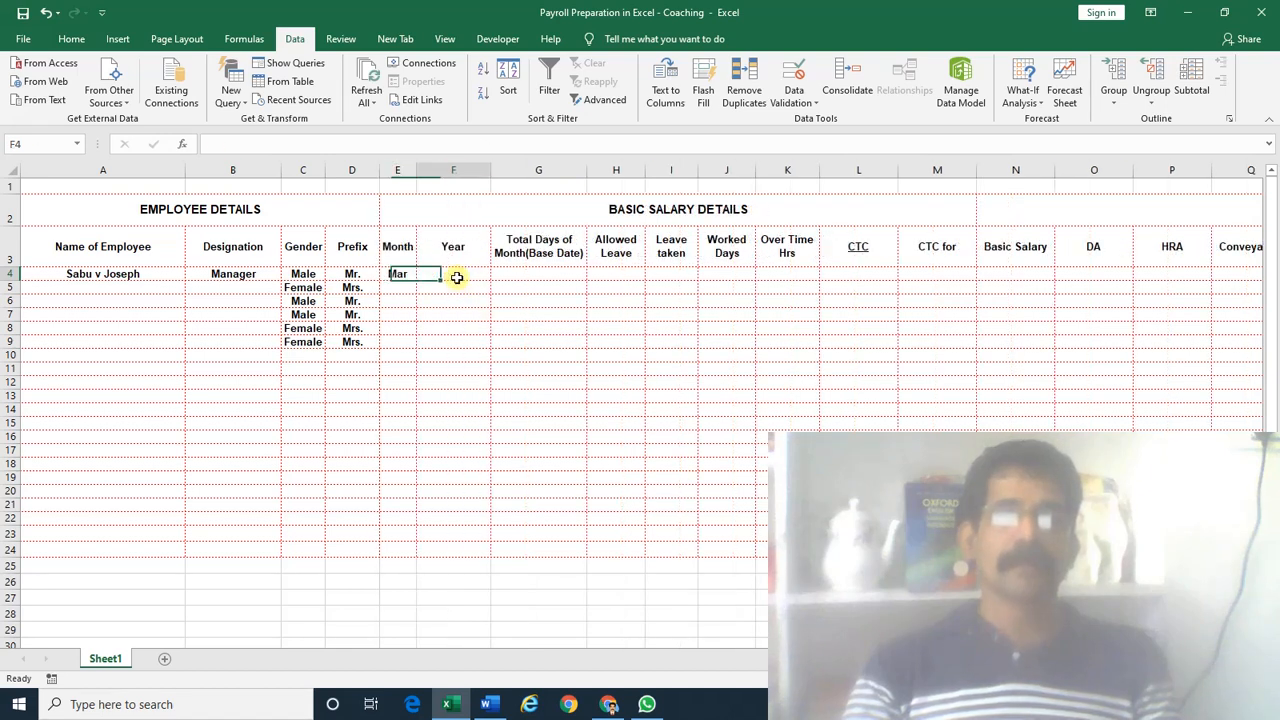
click(803, 103)
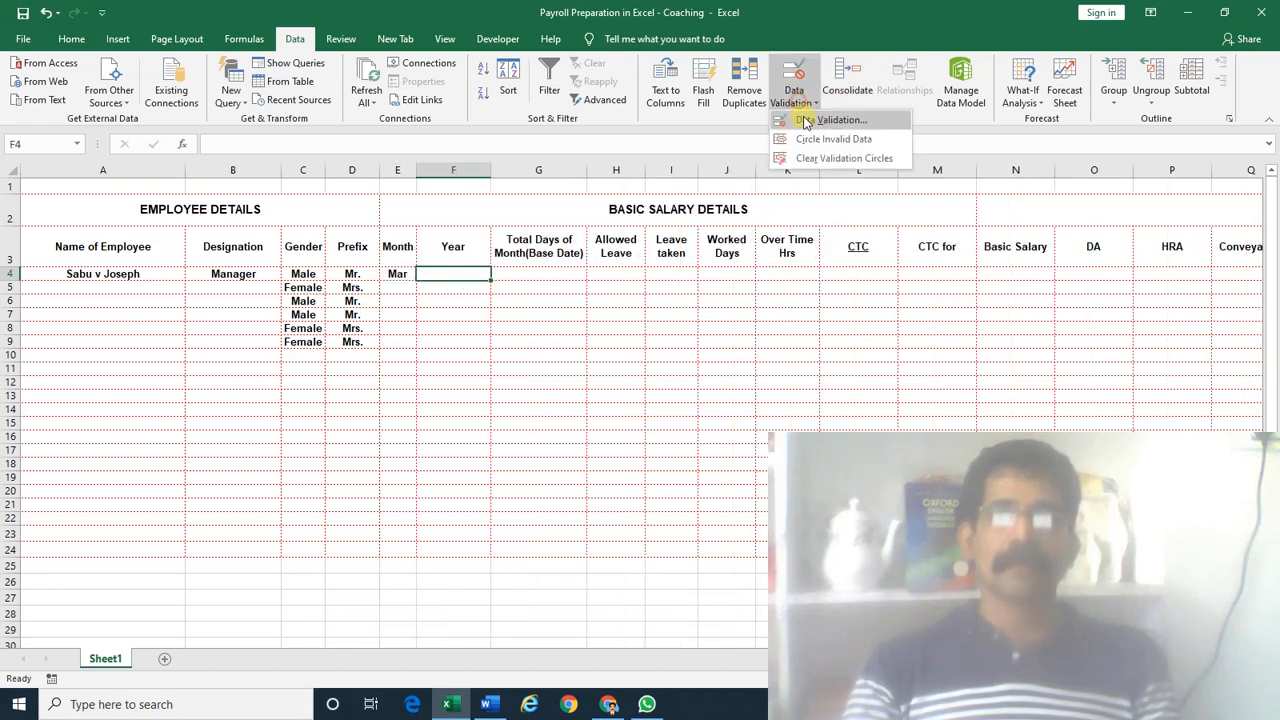
click(825, 118)
click(590, 374)
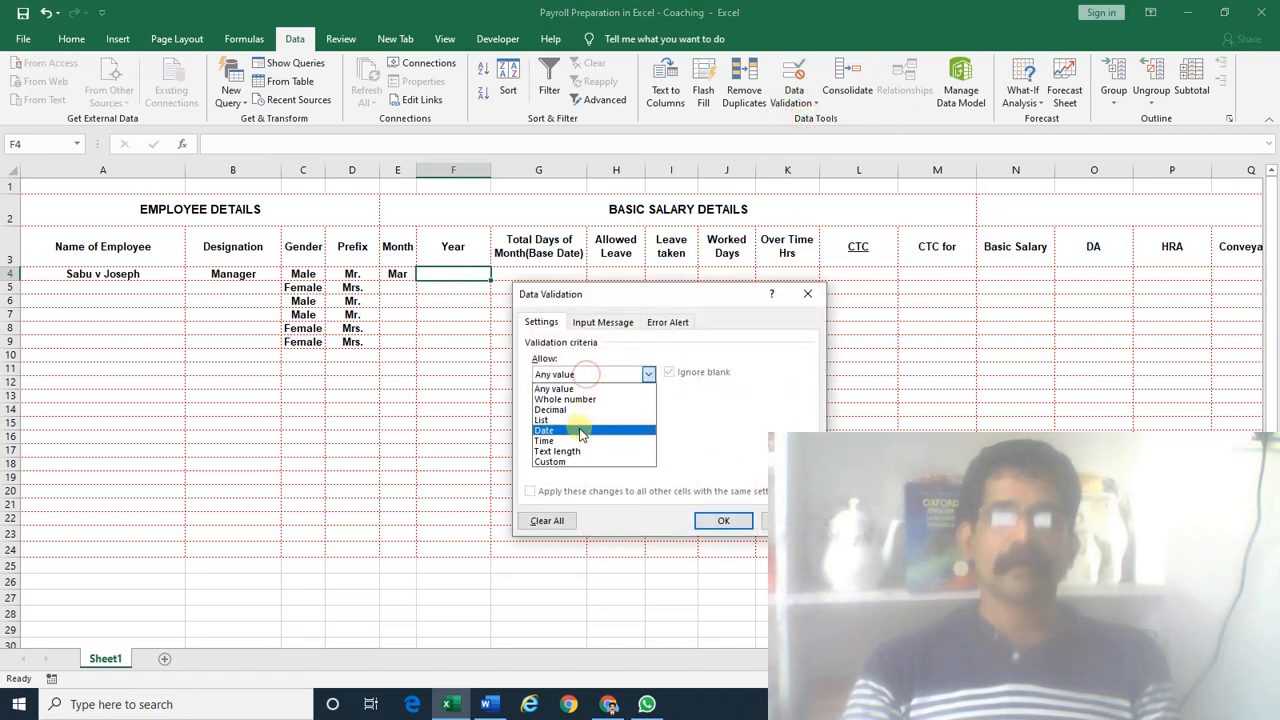
click(580, 420)
click(576, 438)
text(20)
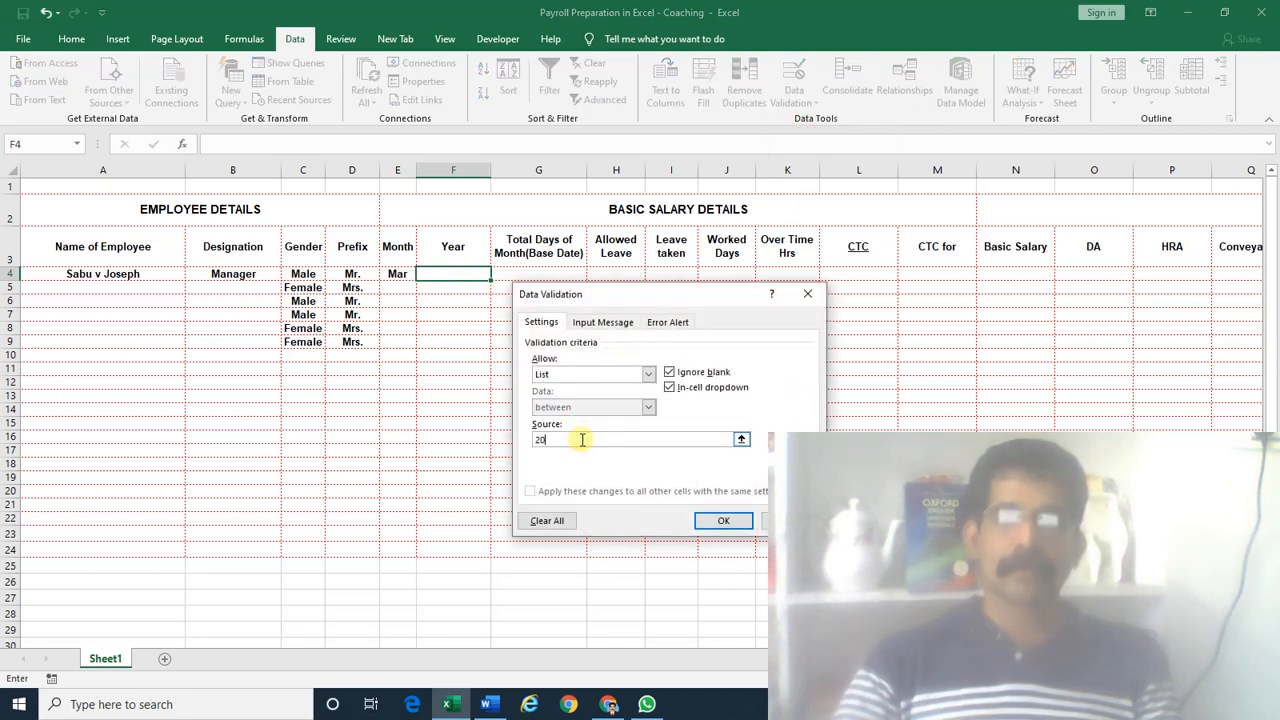
text(20,2021,2022,2023,2)
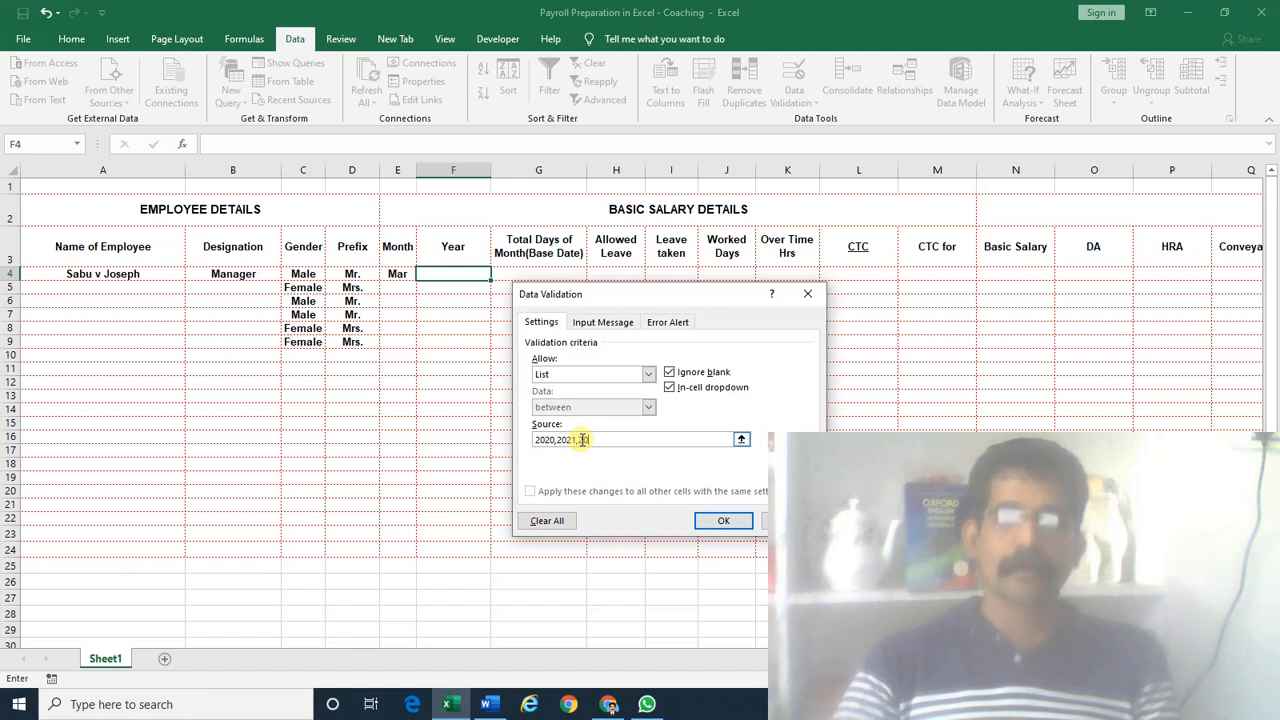
text(024,20)
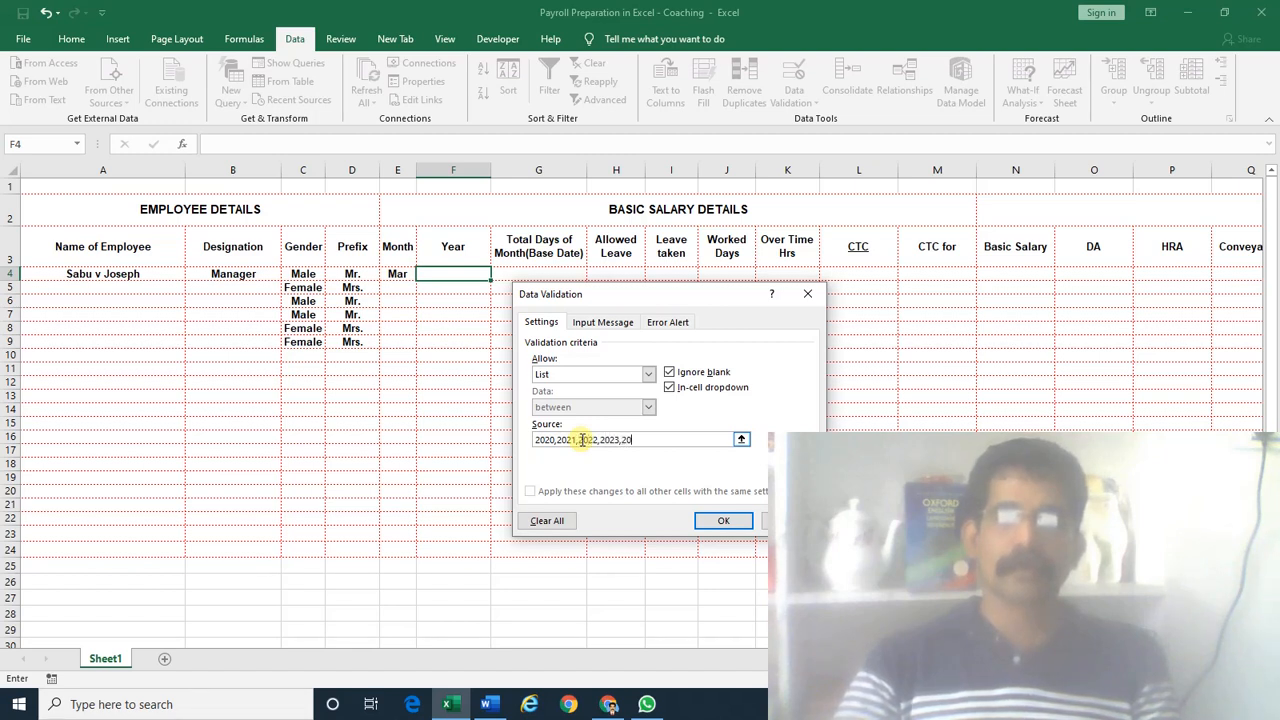
text(25)
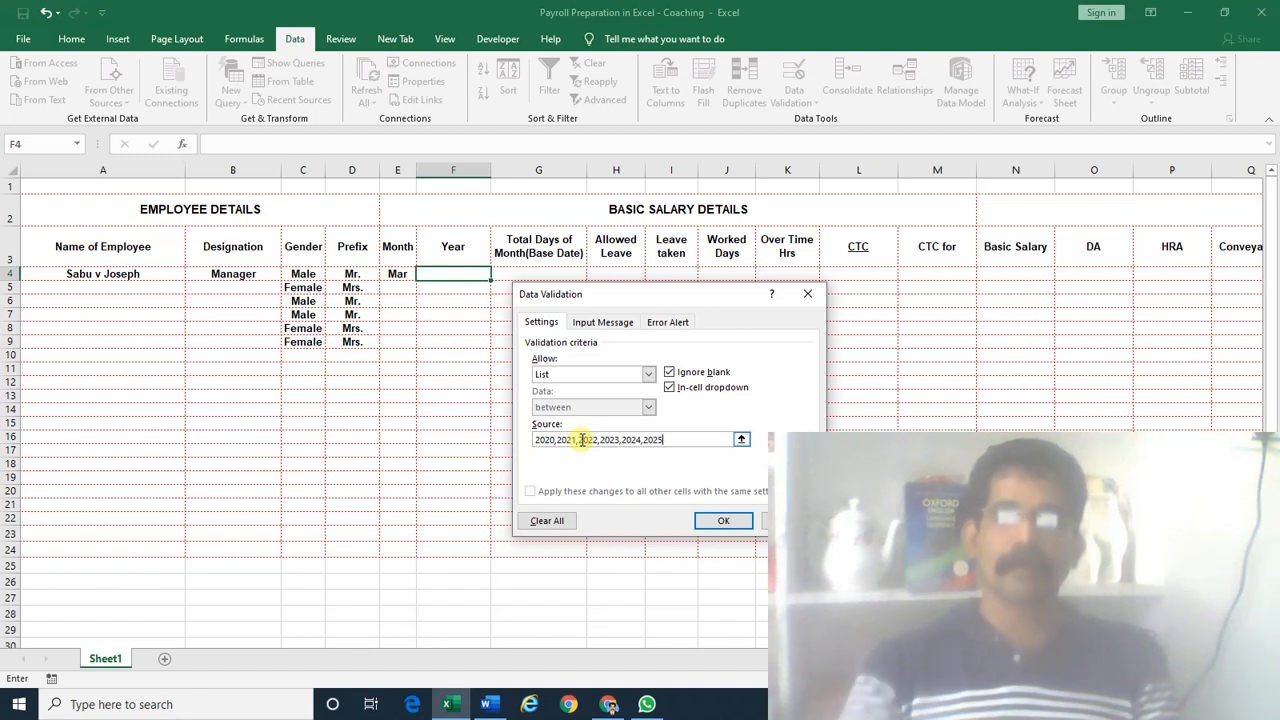
click(729, 521)
Choose 2020 from F4's year dropdown
key(alt+Down)
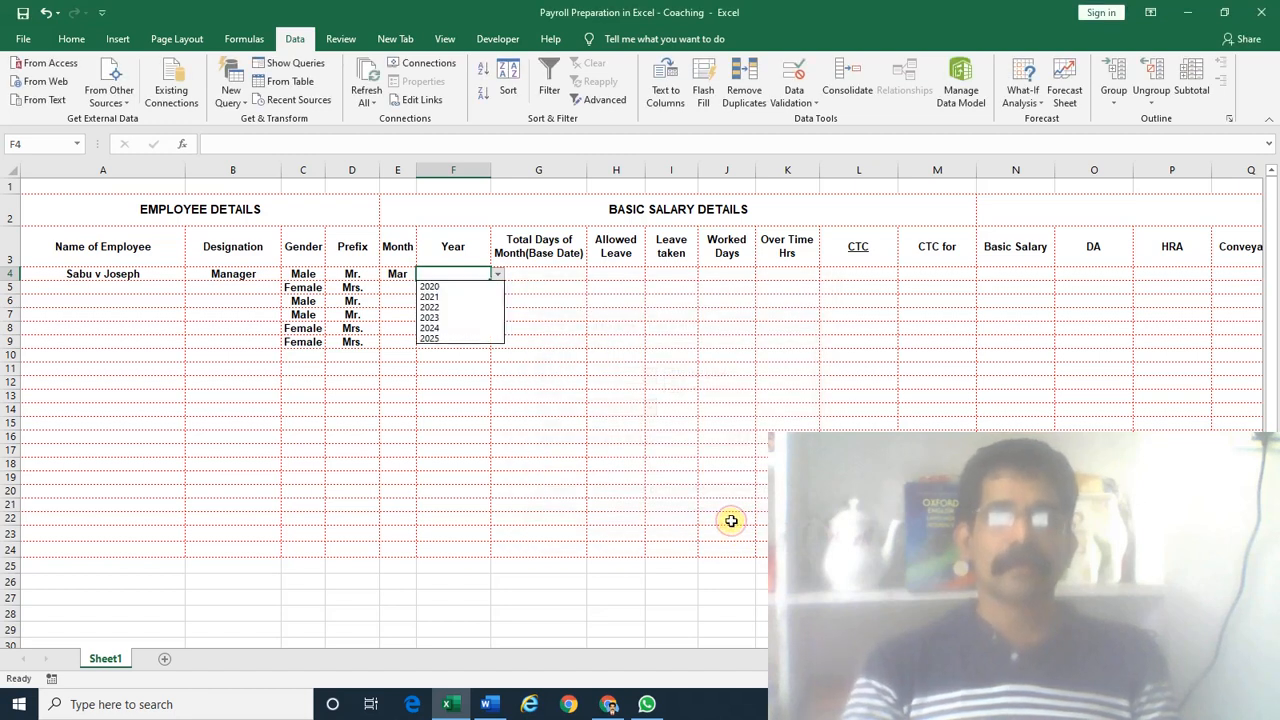
key(Return)
key(Right)
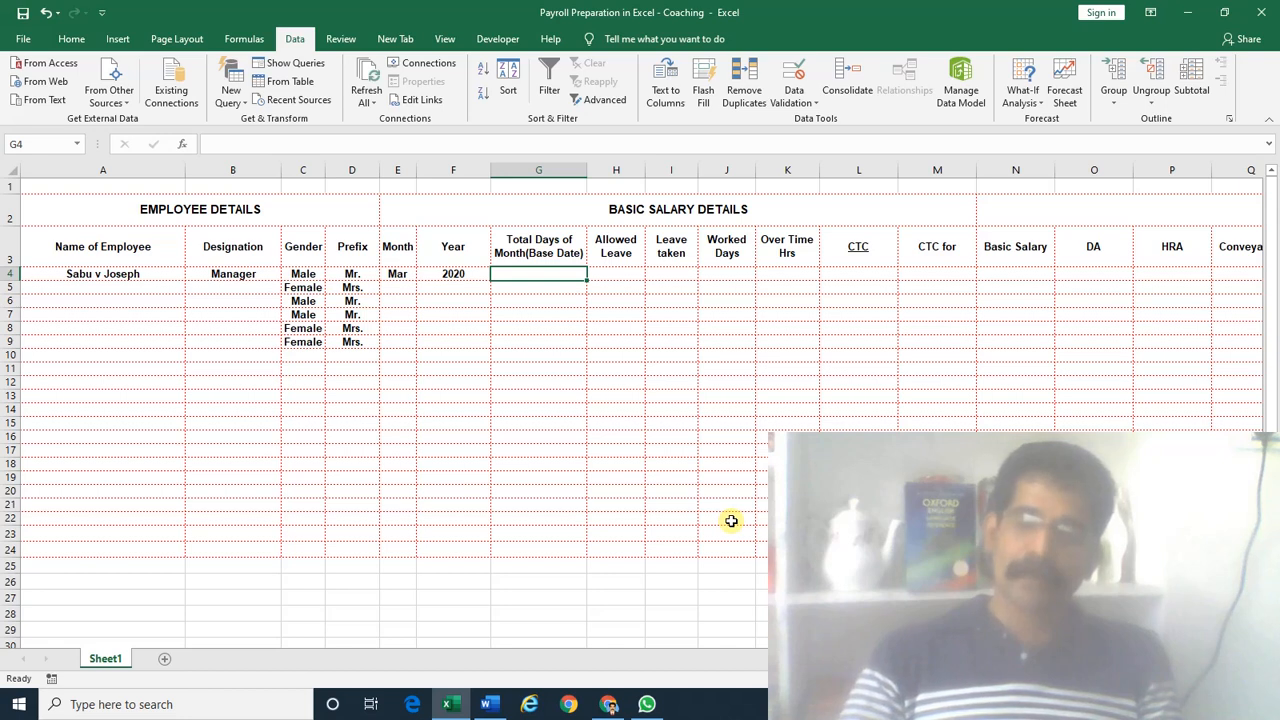
Enter 31 total days in G4, 2 allowed leave in H4 and 2 leave taken in I4
text(31)
key(Tab)
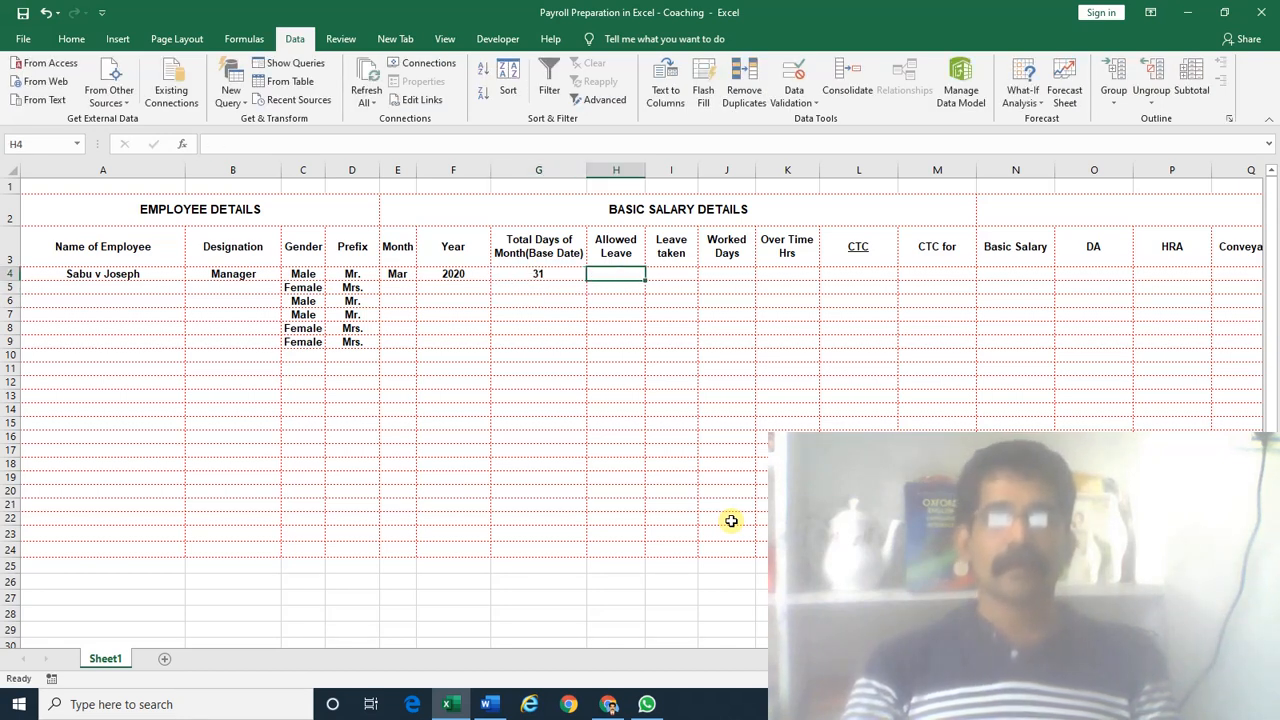
key(Left)
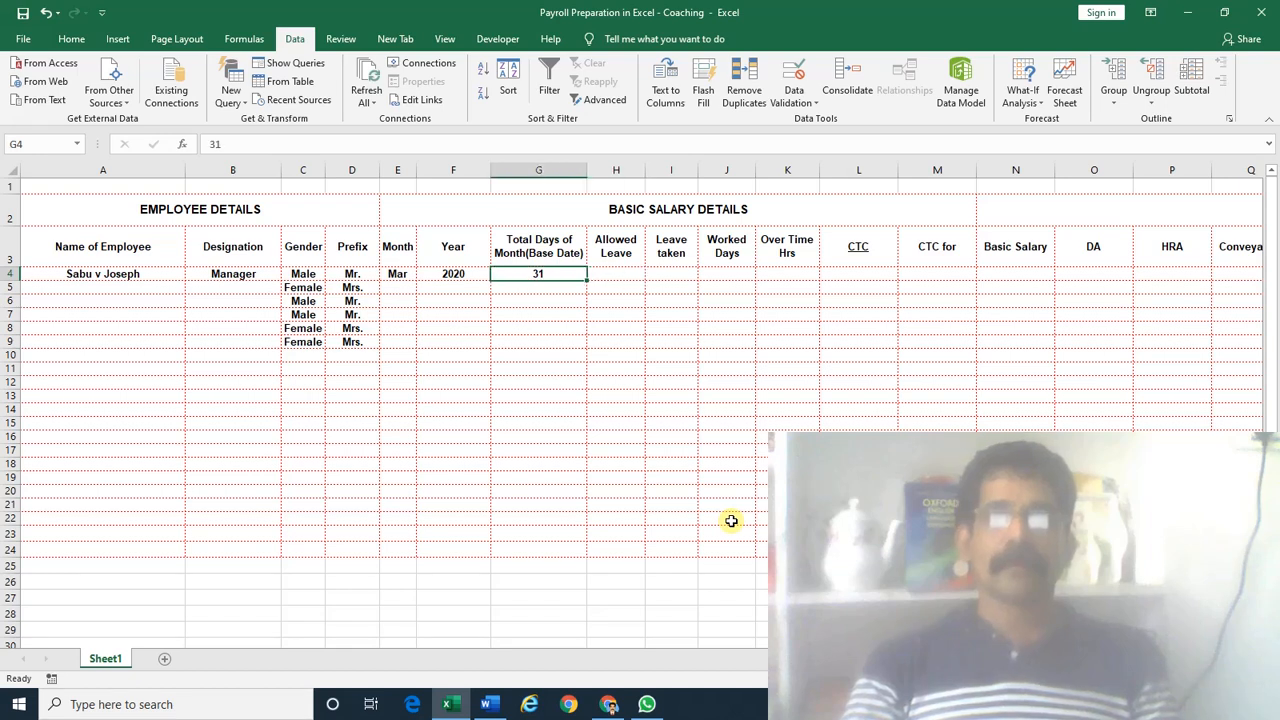
key(Right)
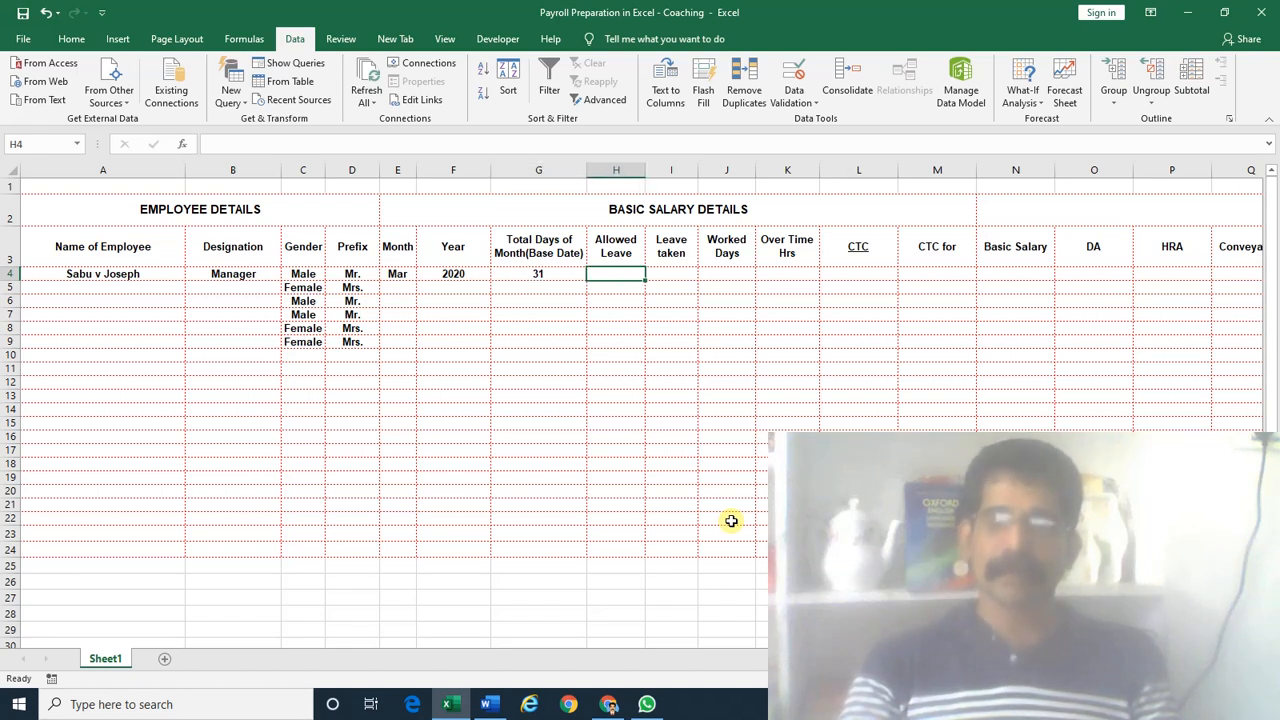
text(2)
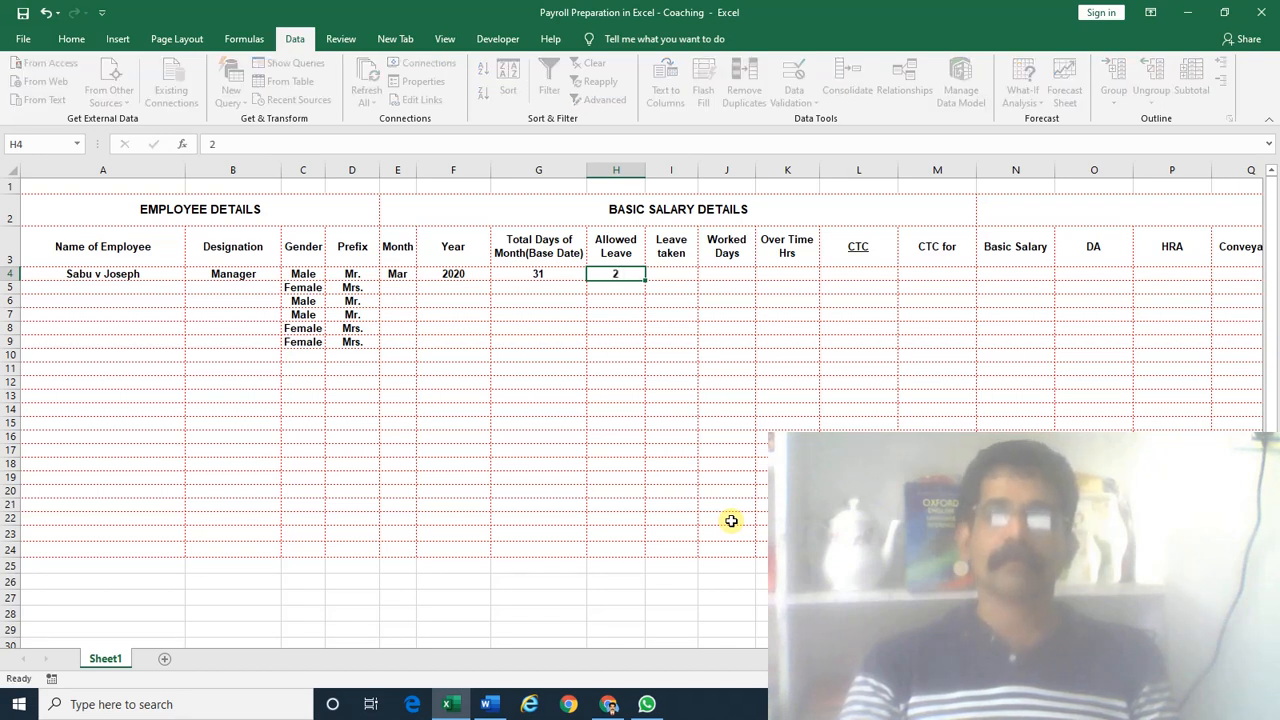
key(Right)
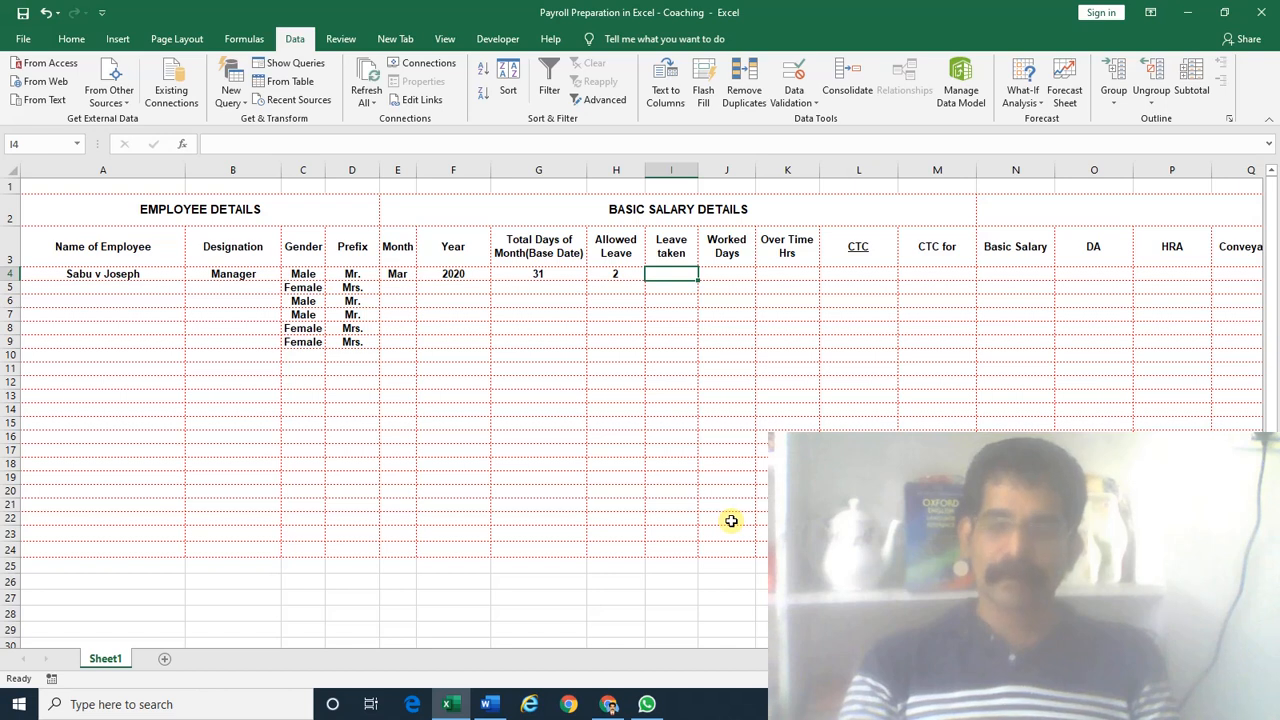
text(2)
key(Right)
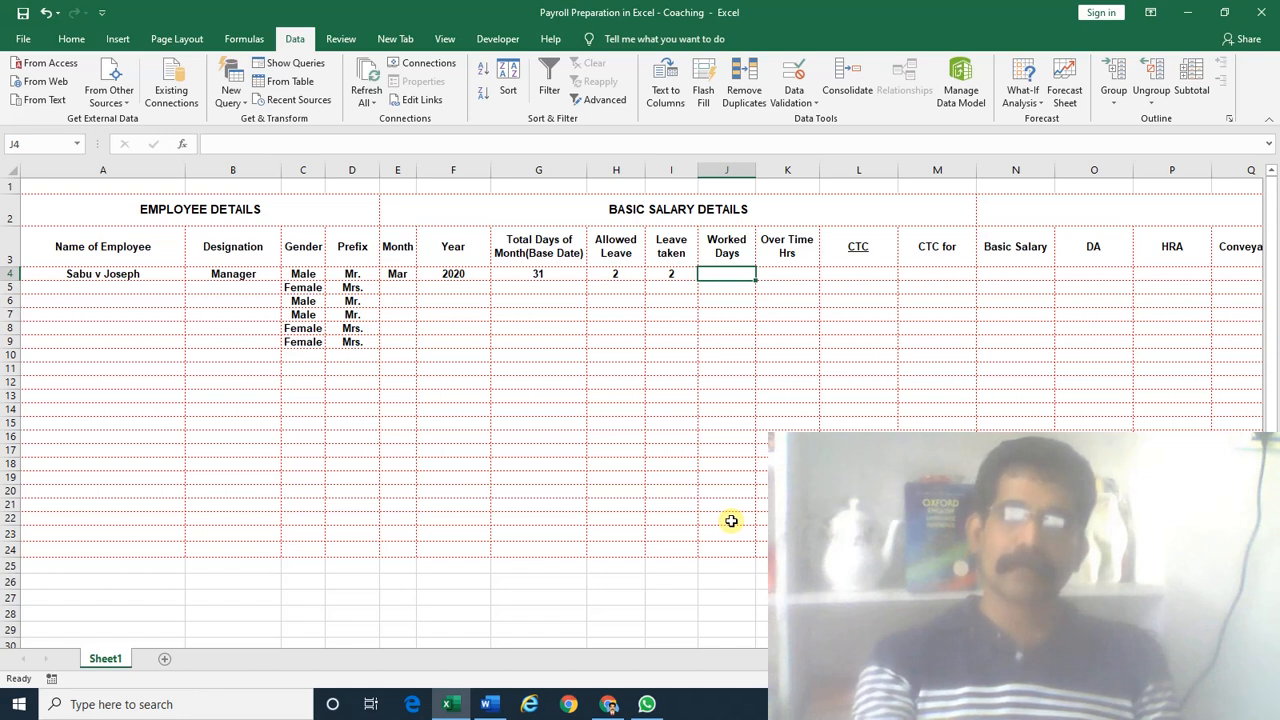
Enter the Worked Days formula =G4-I4+H4 in J4
text(=)
key(Left)
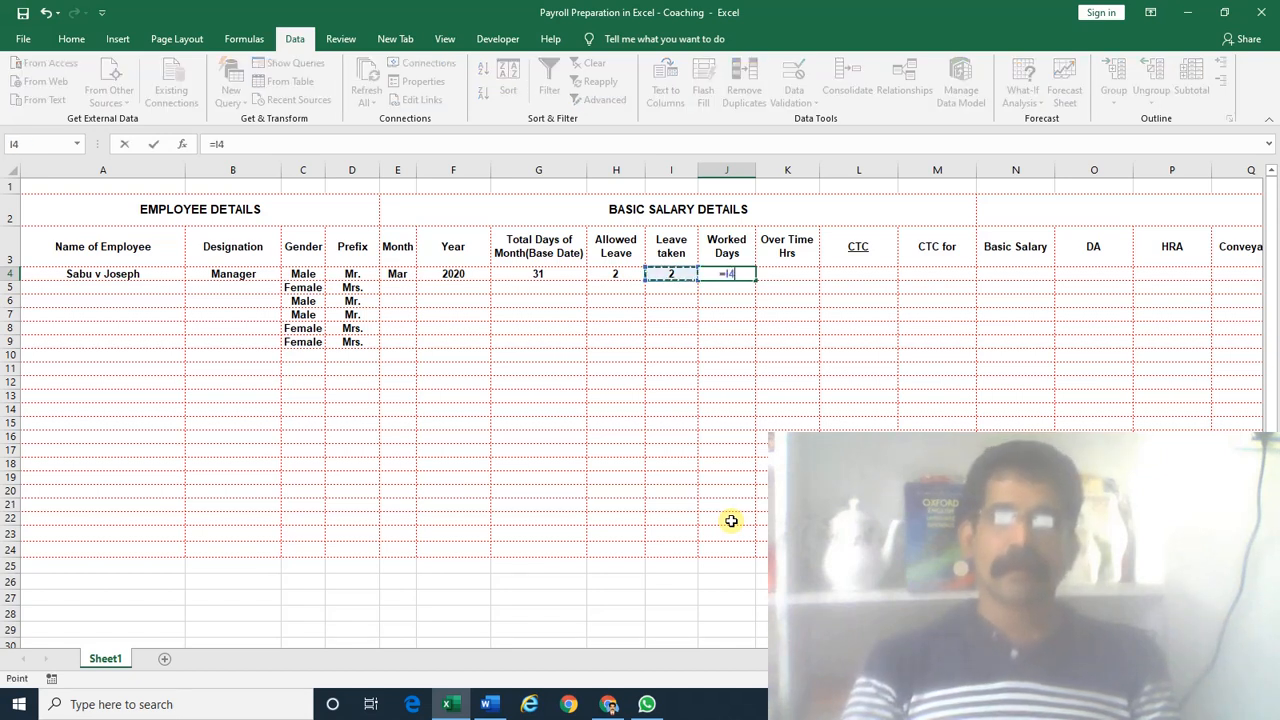
key(Left)
key(Left)
text(-)
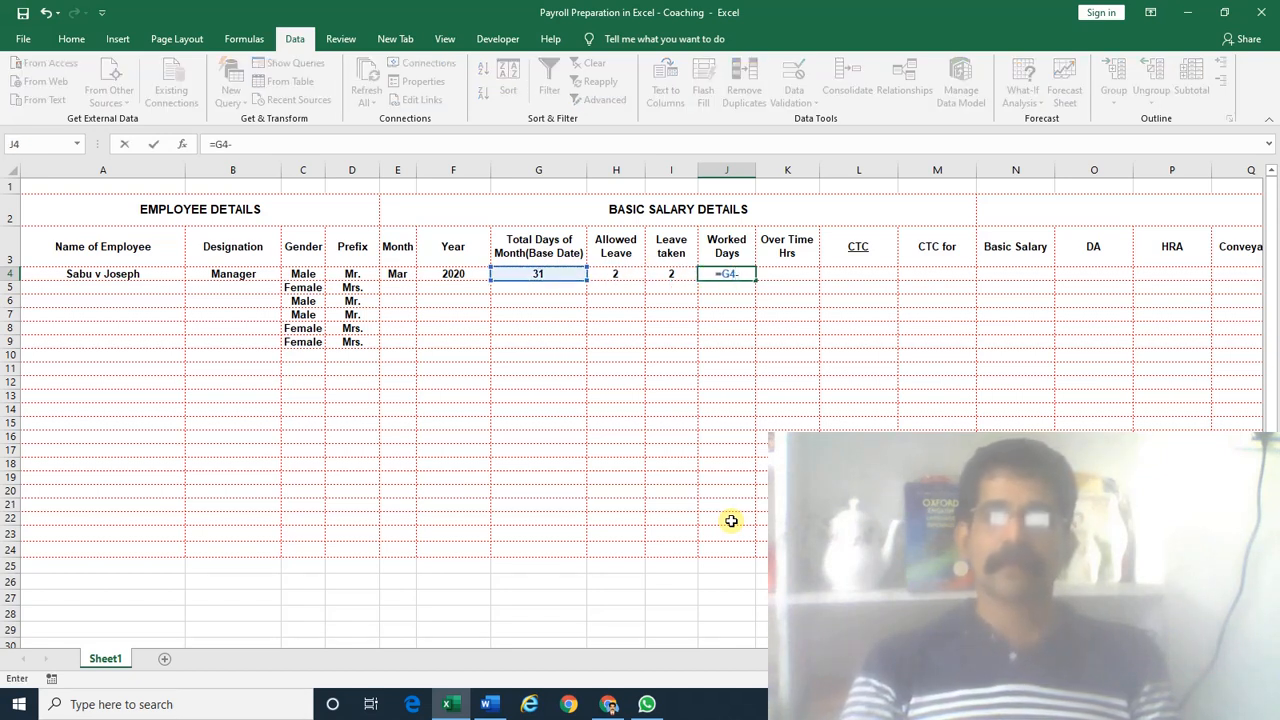
key(Left)
text(+)
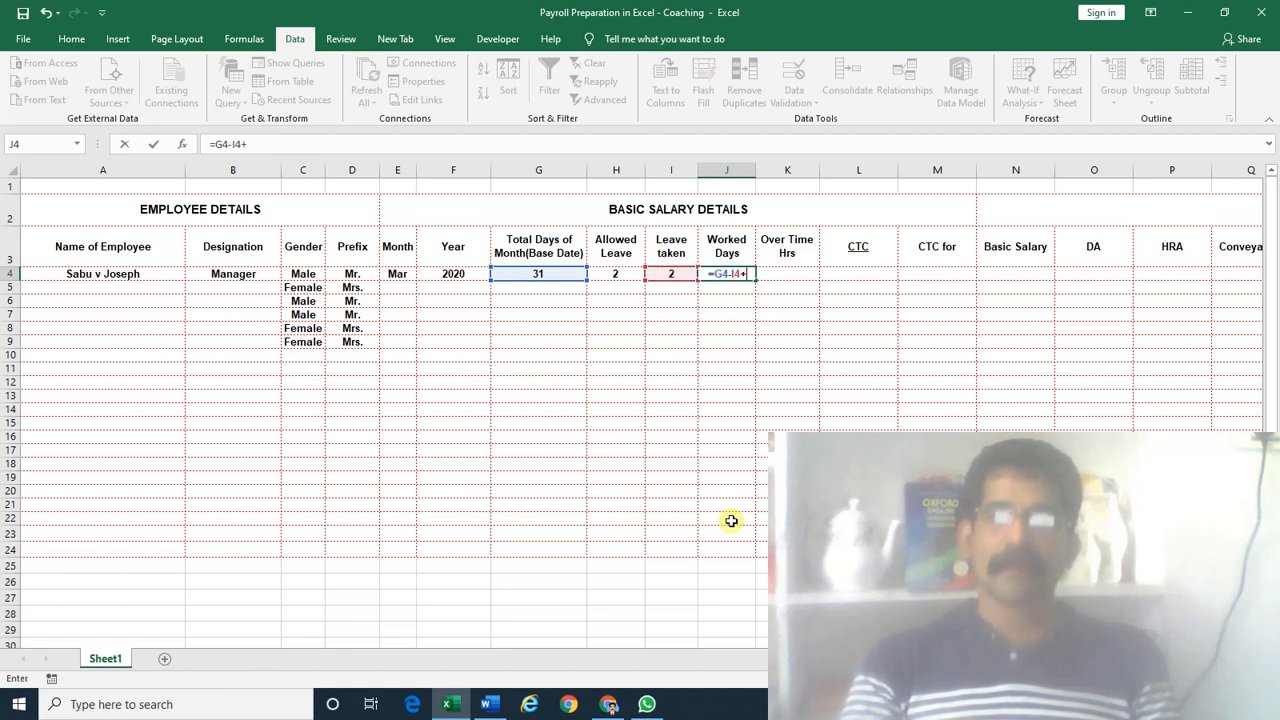
key(Left)
key(Left)
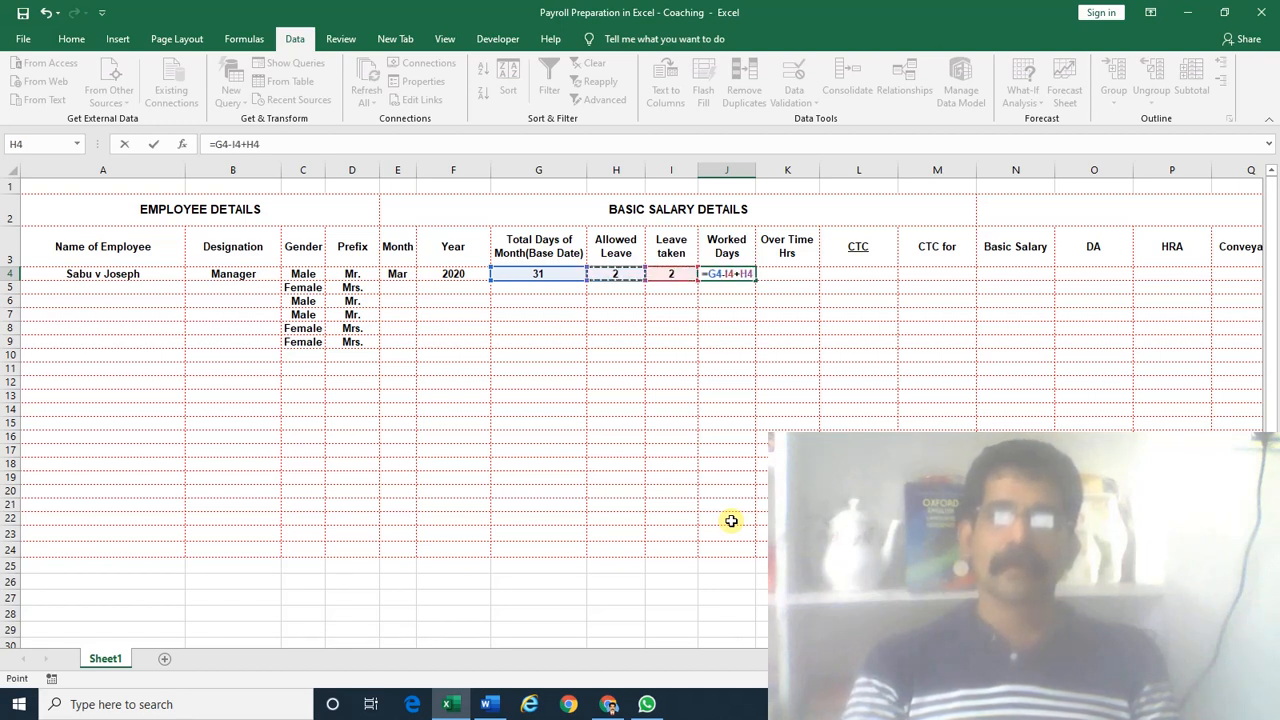
key(Return)
Test Worked Days by setting Leave taken in I4 to 3, then restore it to 2
key(Up)
key(Left)
key(Left)
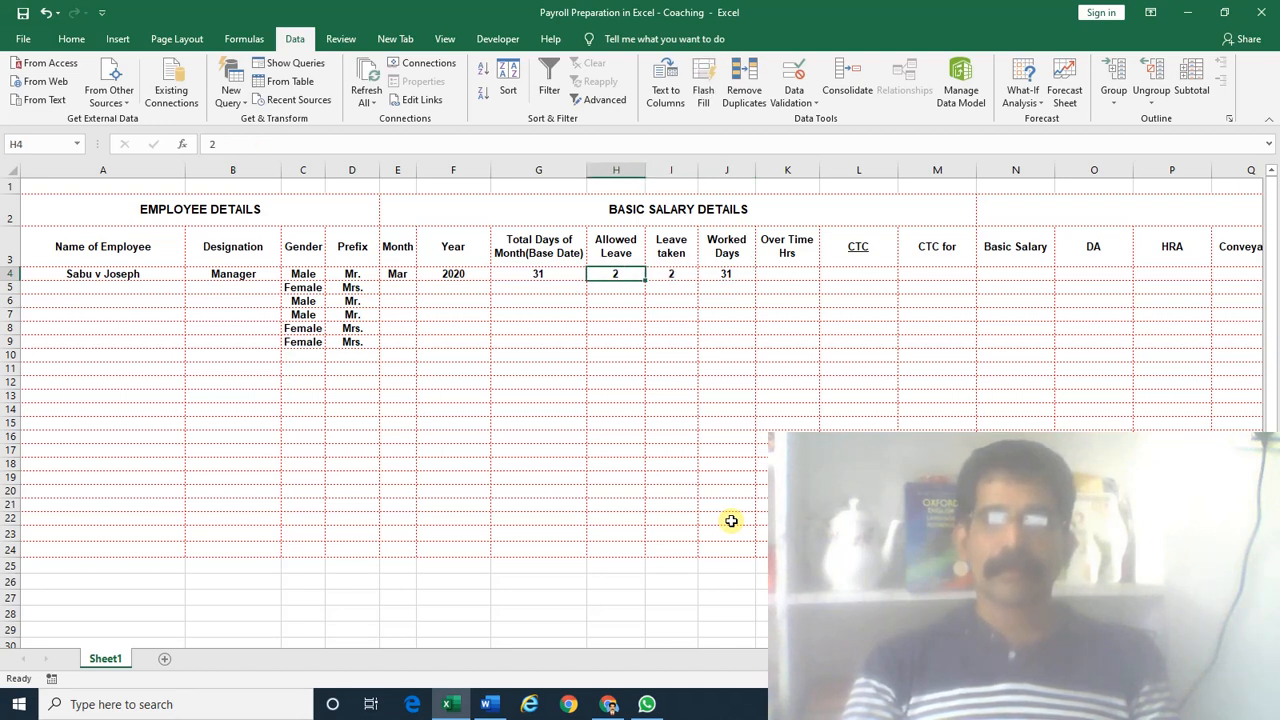
key(Right)
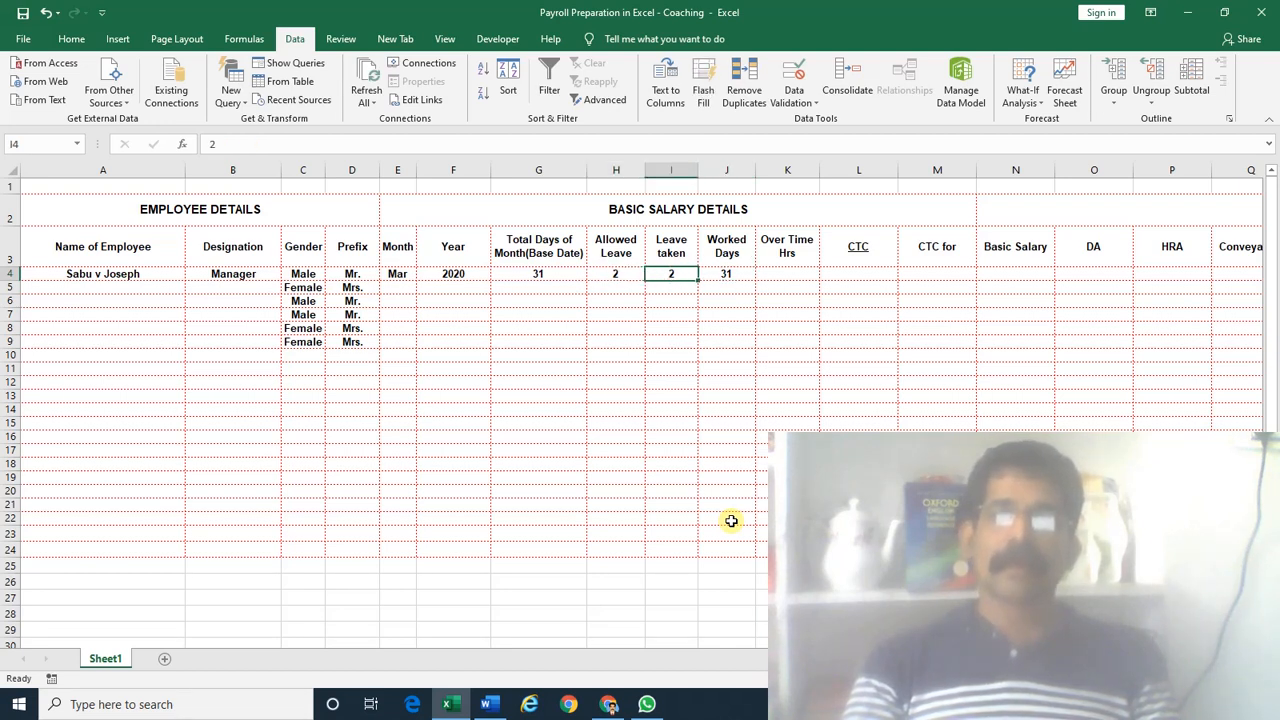
key(Left)
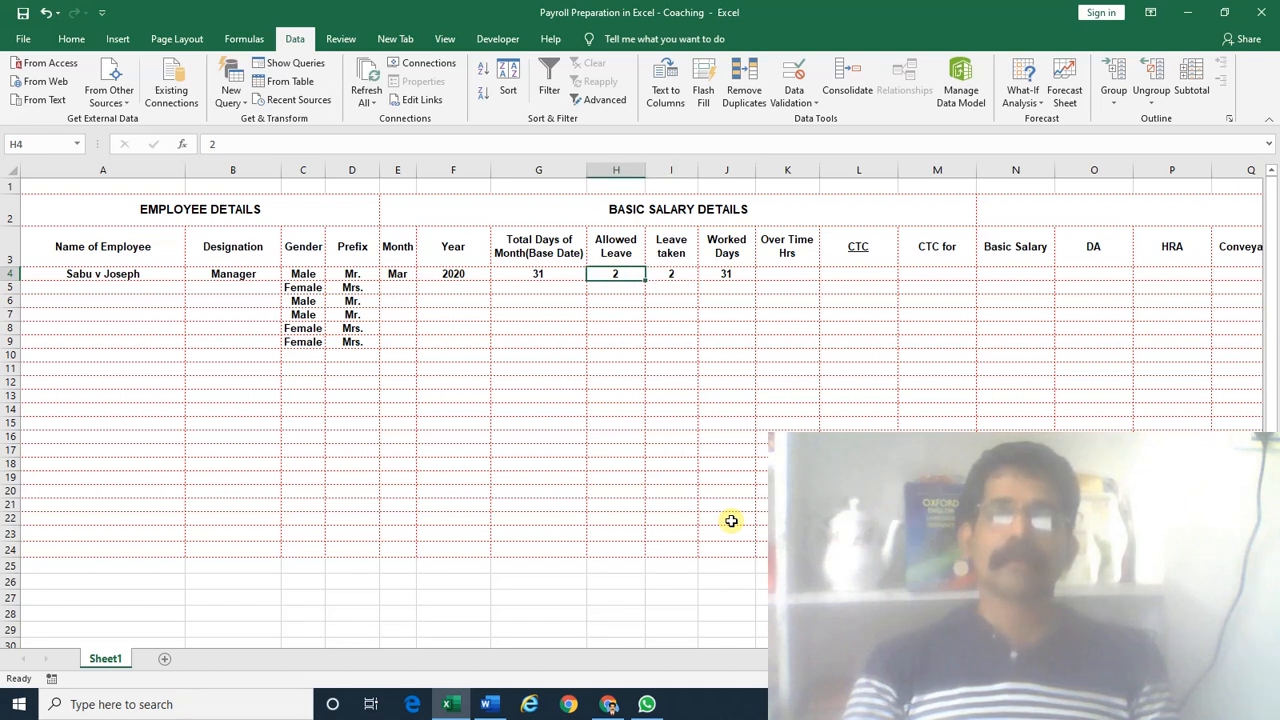
key(Right)
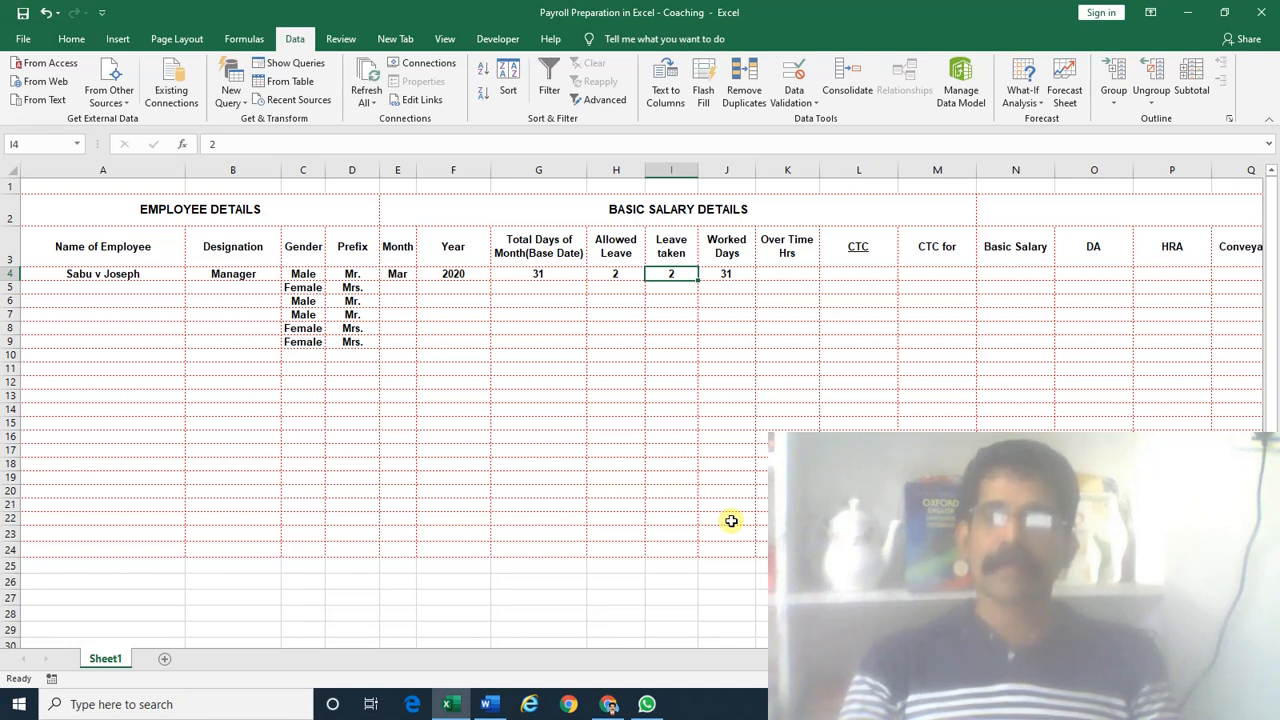
text(3)
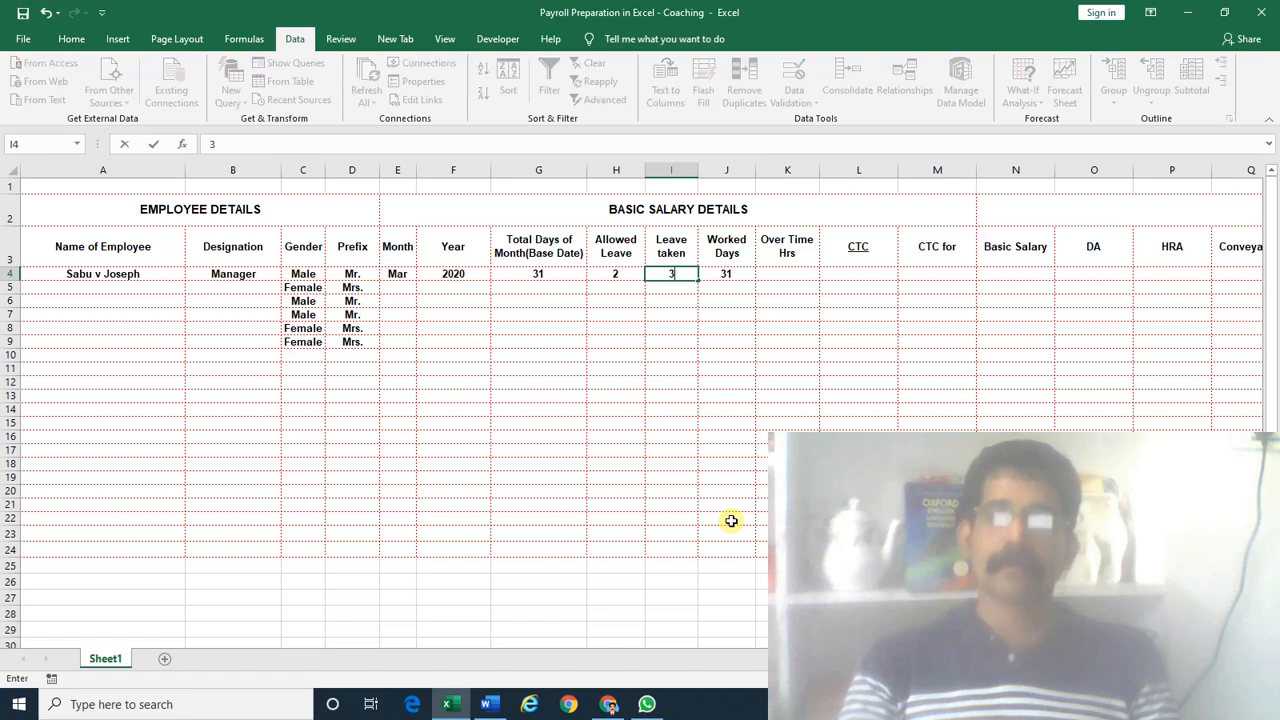
key(Return)
key(Up)
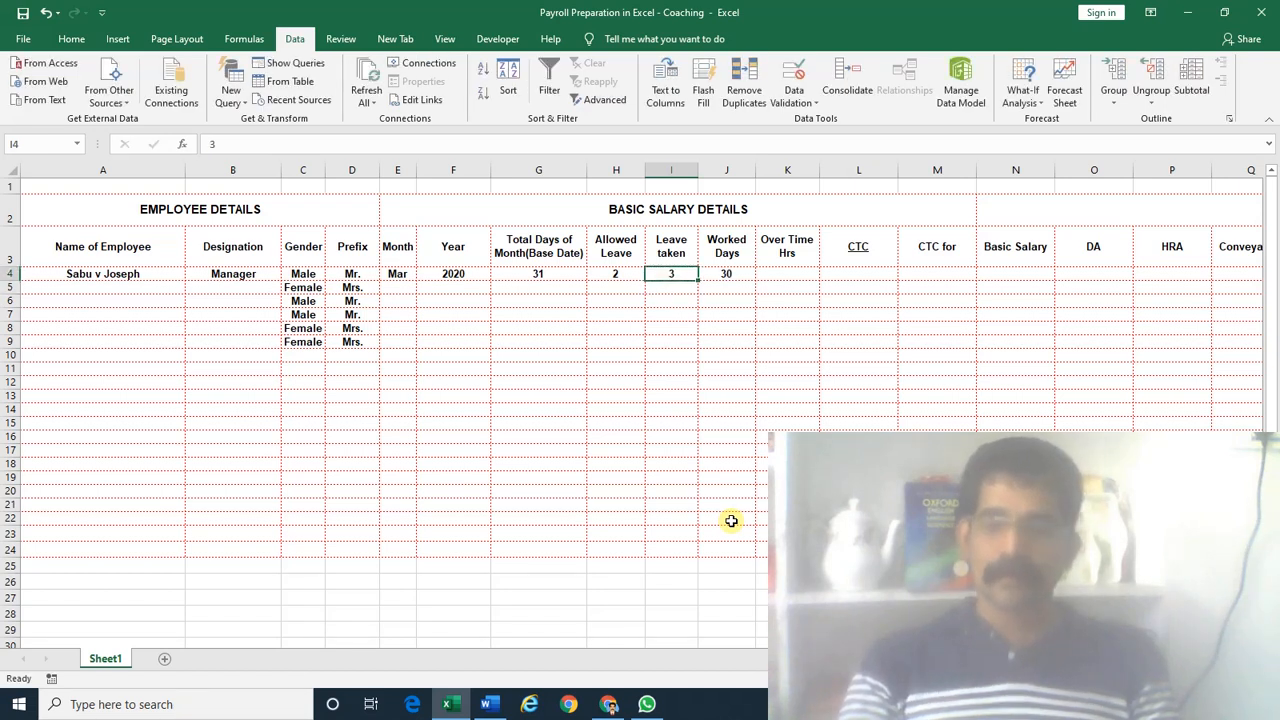
text(2)
key(Return)
key(Up)
key(Right)
key(Right)
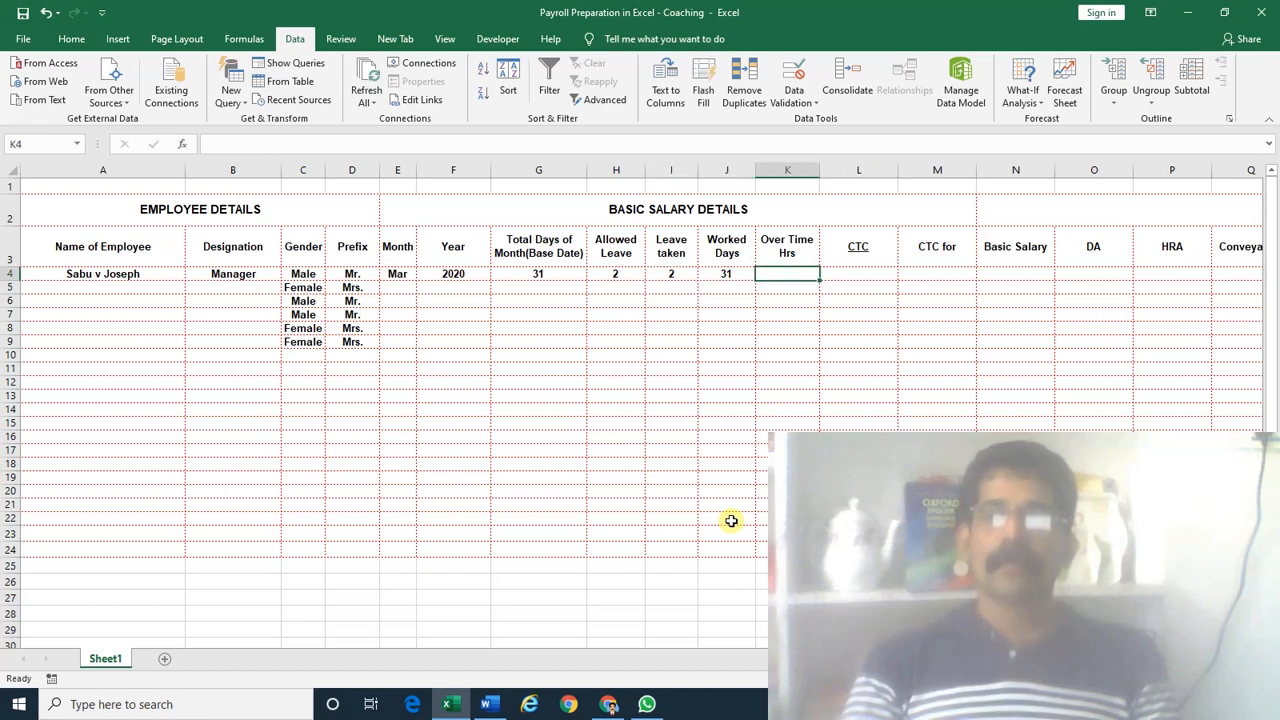
key(Right)
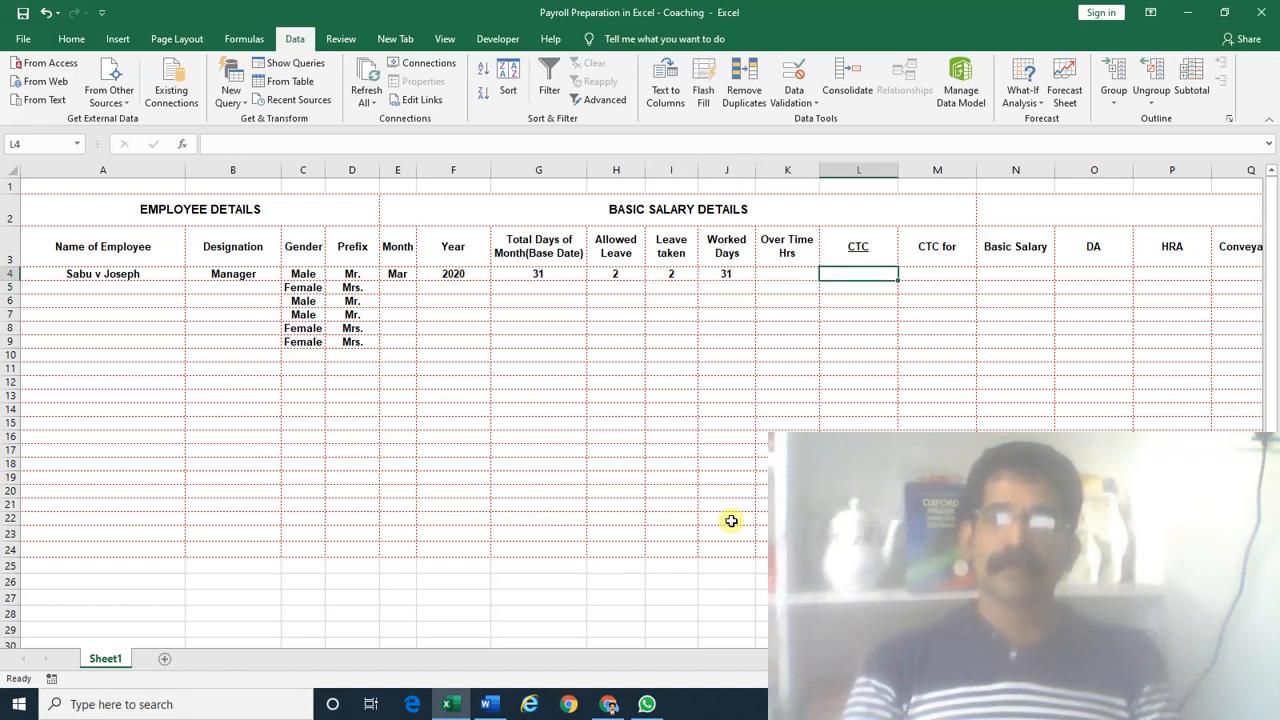
Enter a CTC of 20000 in L4
text(2)
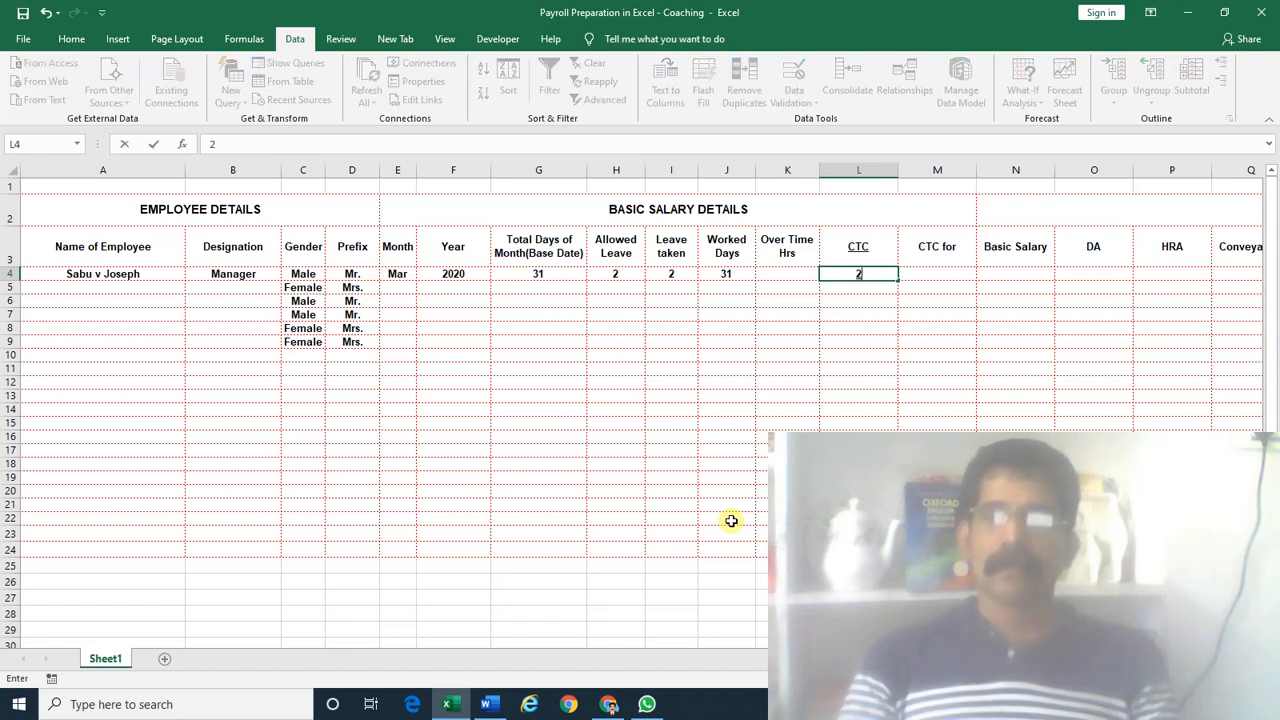
key(Escape)
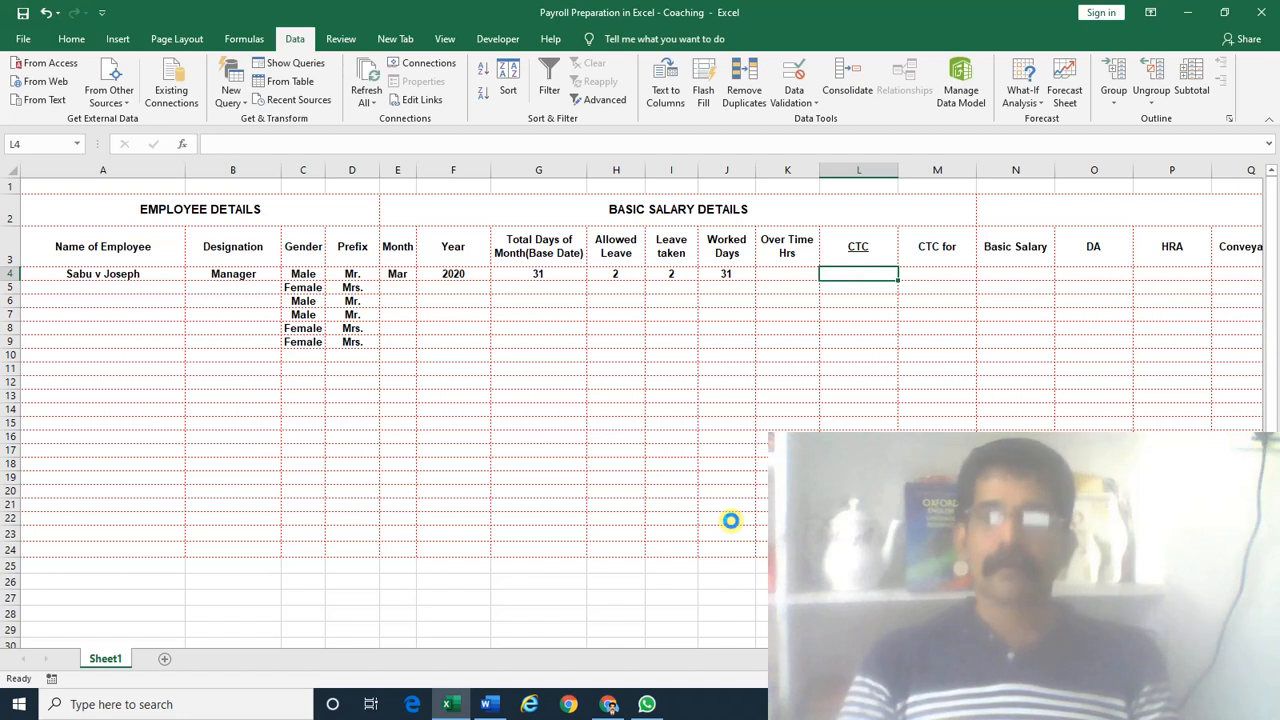
text(200000)
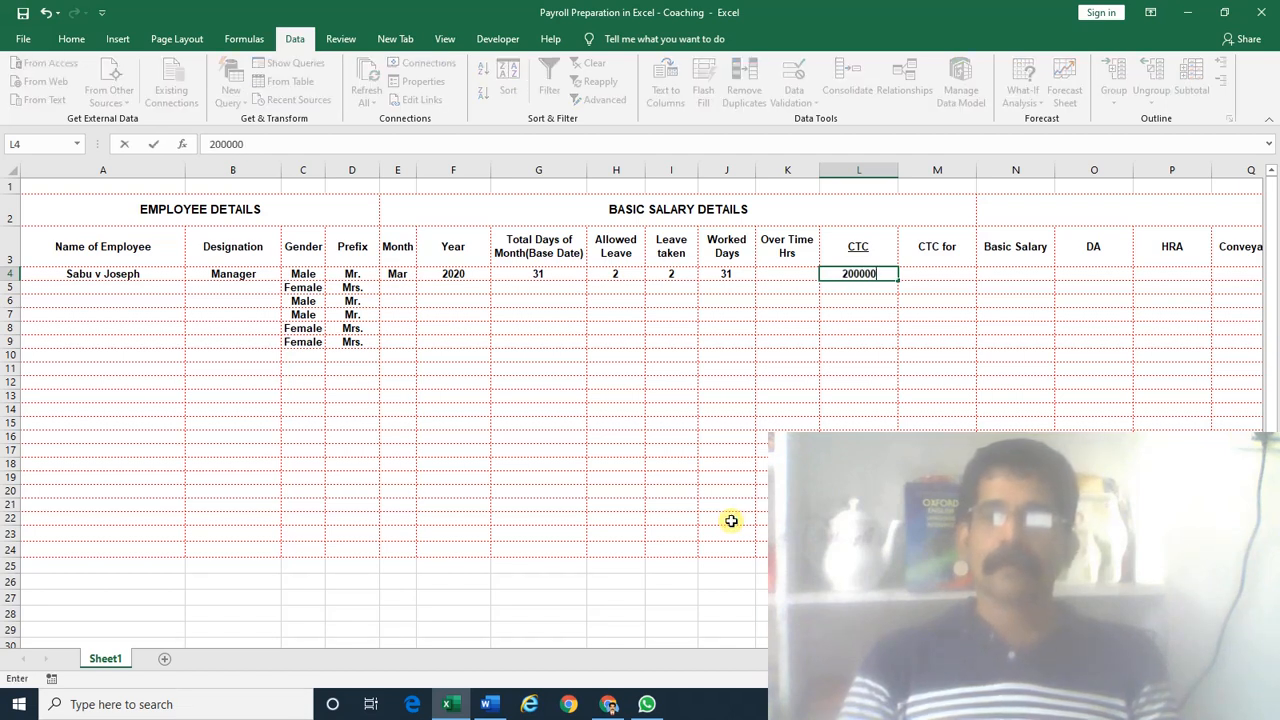
key(BackSpace)
key(Tab)
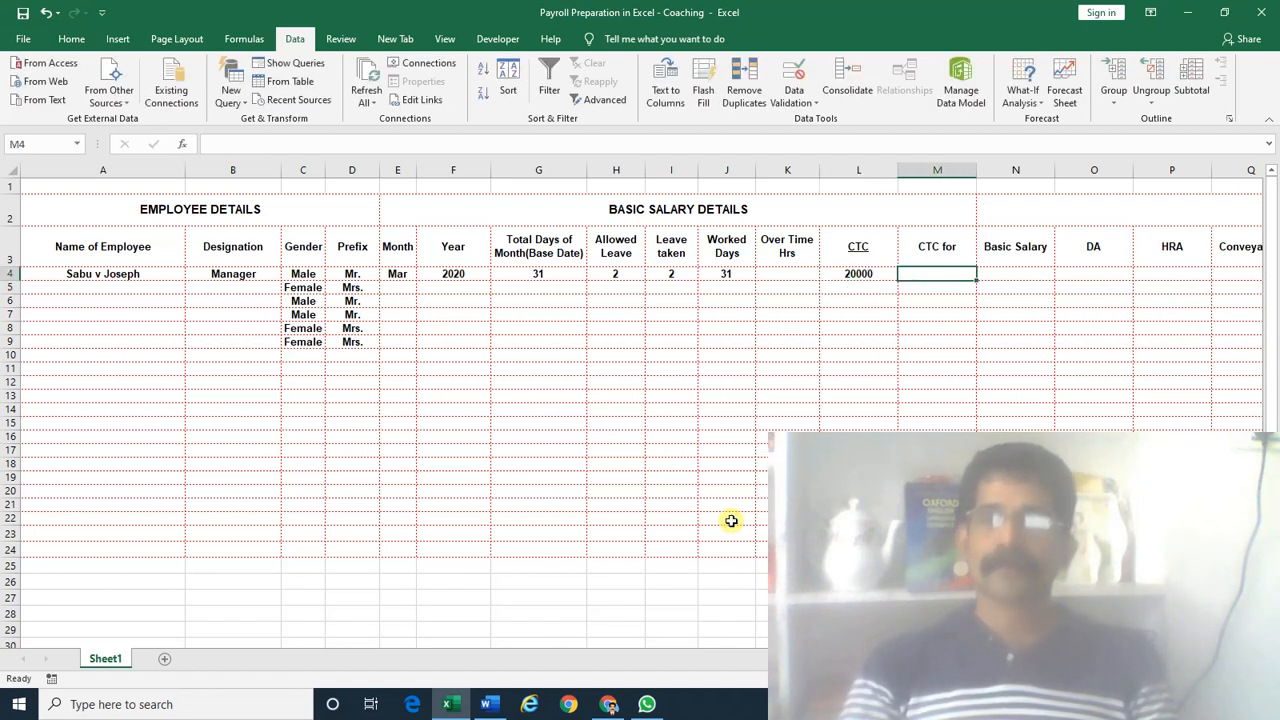
key(Right)
key(Right)
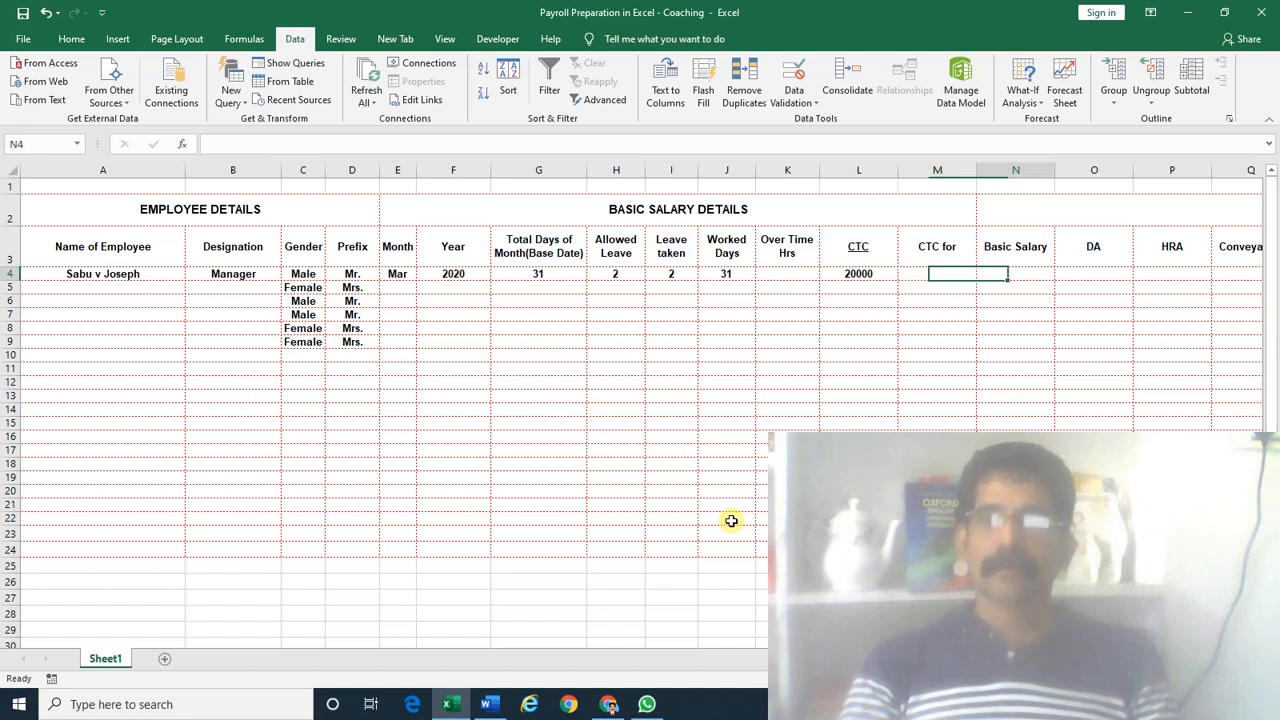
key(Left)
key(Left)
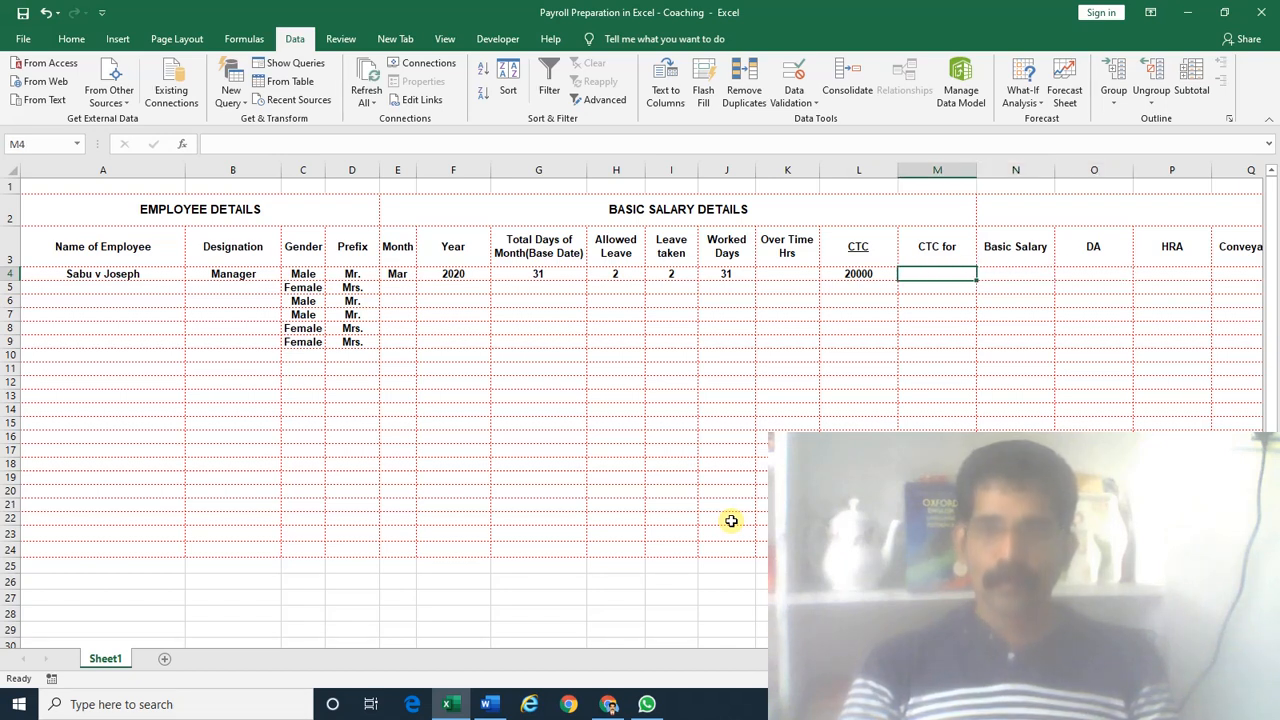
key(Up)
key(Down)
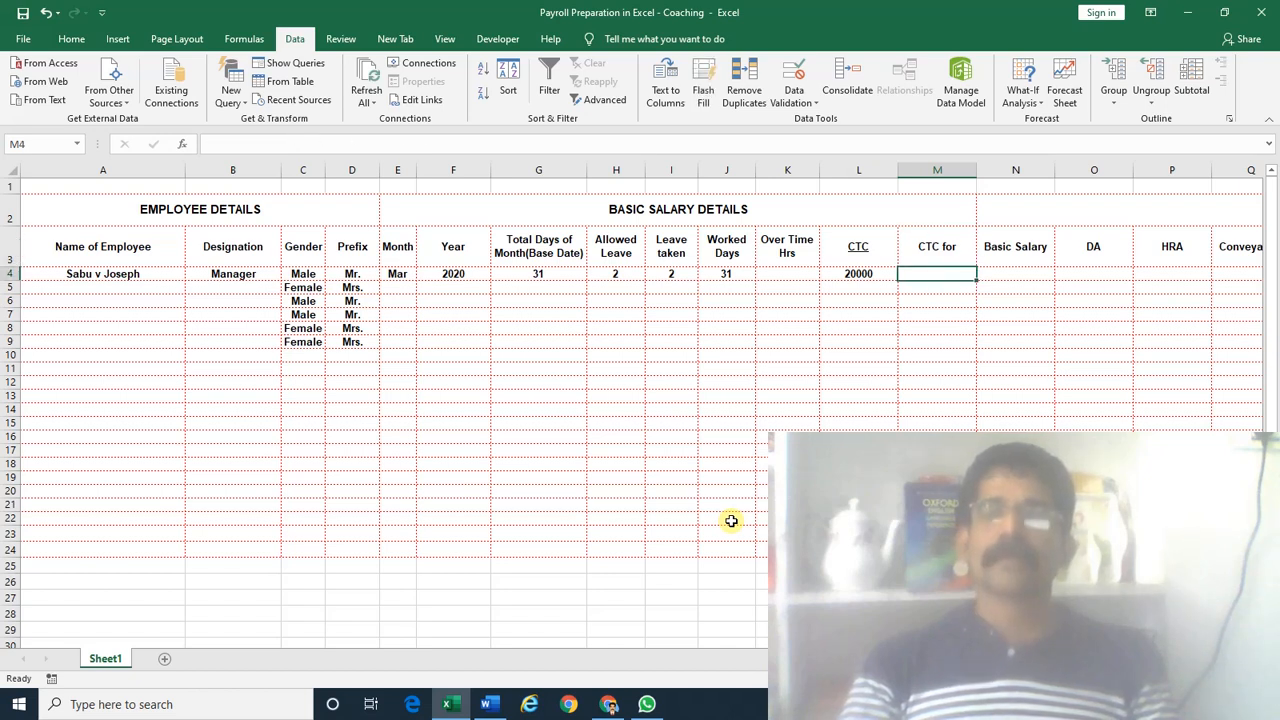
key(Up)
key(Down)
key(Left)
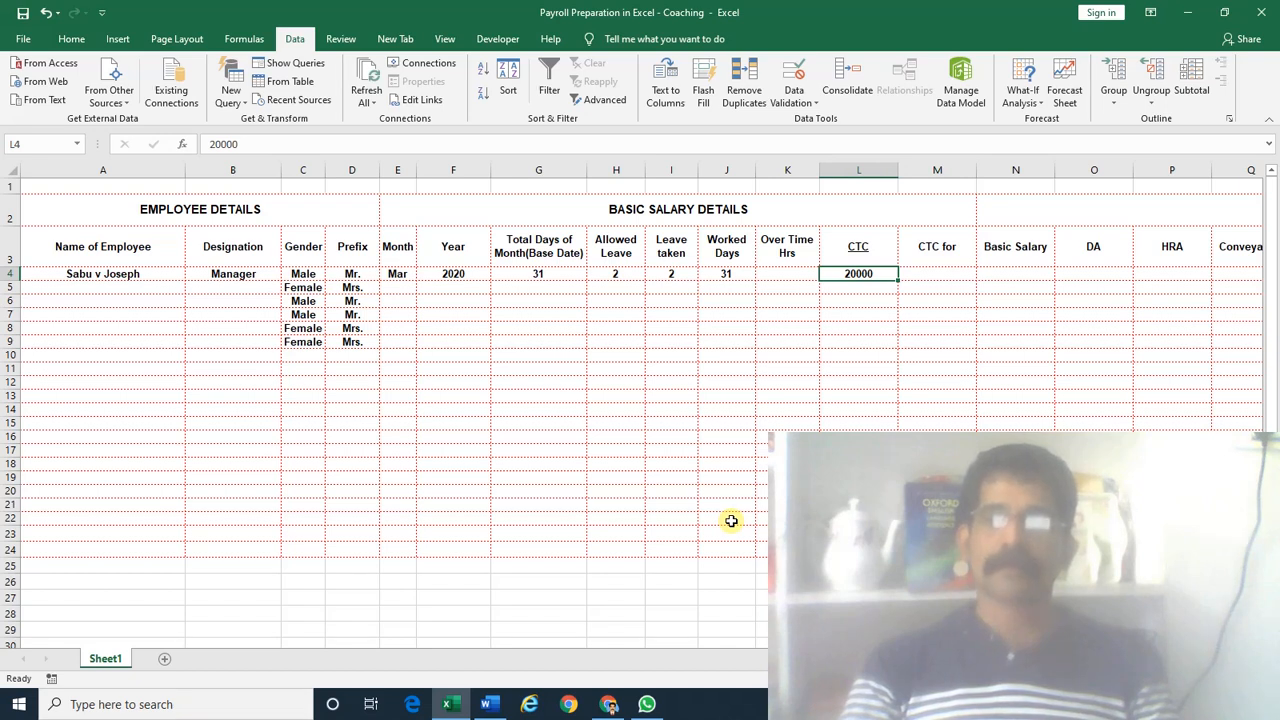
Change Leave taken in I4 to 3, dropping Worked Days to 30
key(Left)
key(Left)
key(Left)
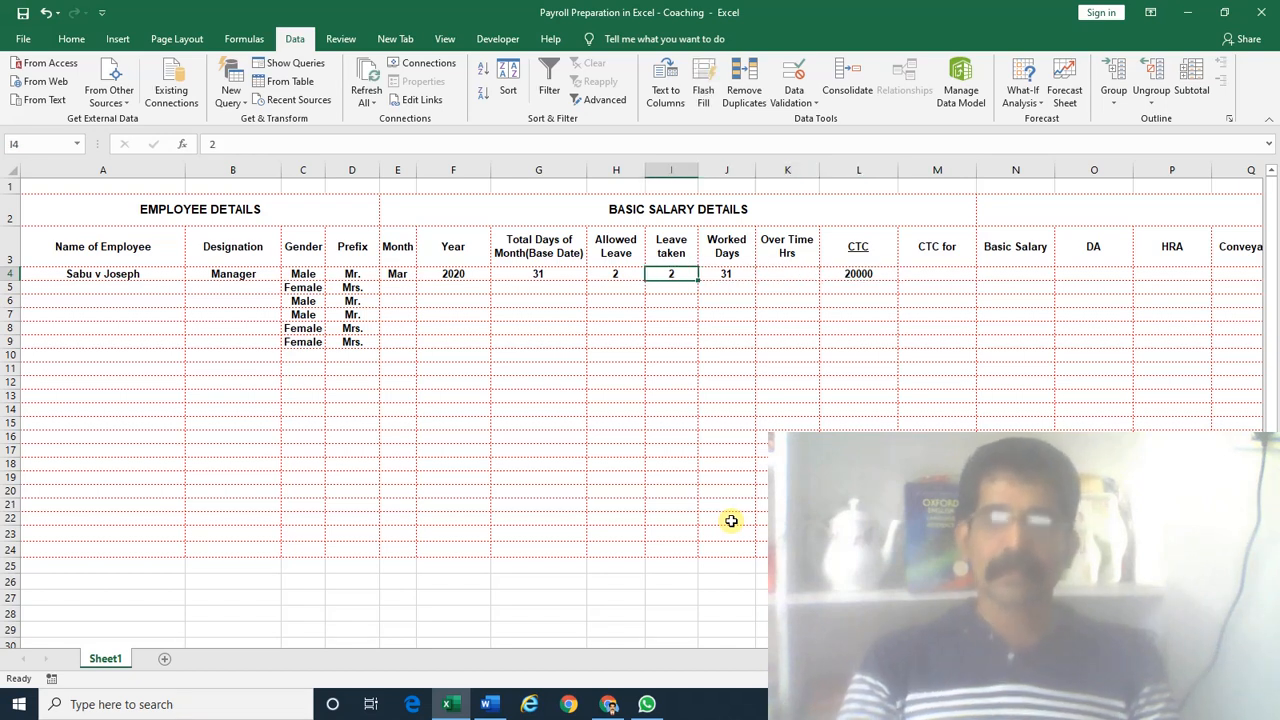
text(3)
key(Return)
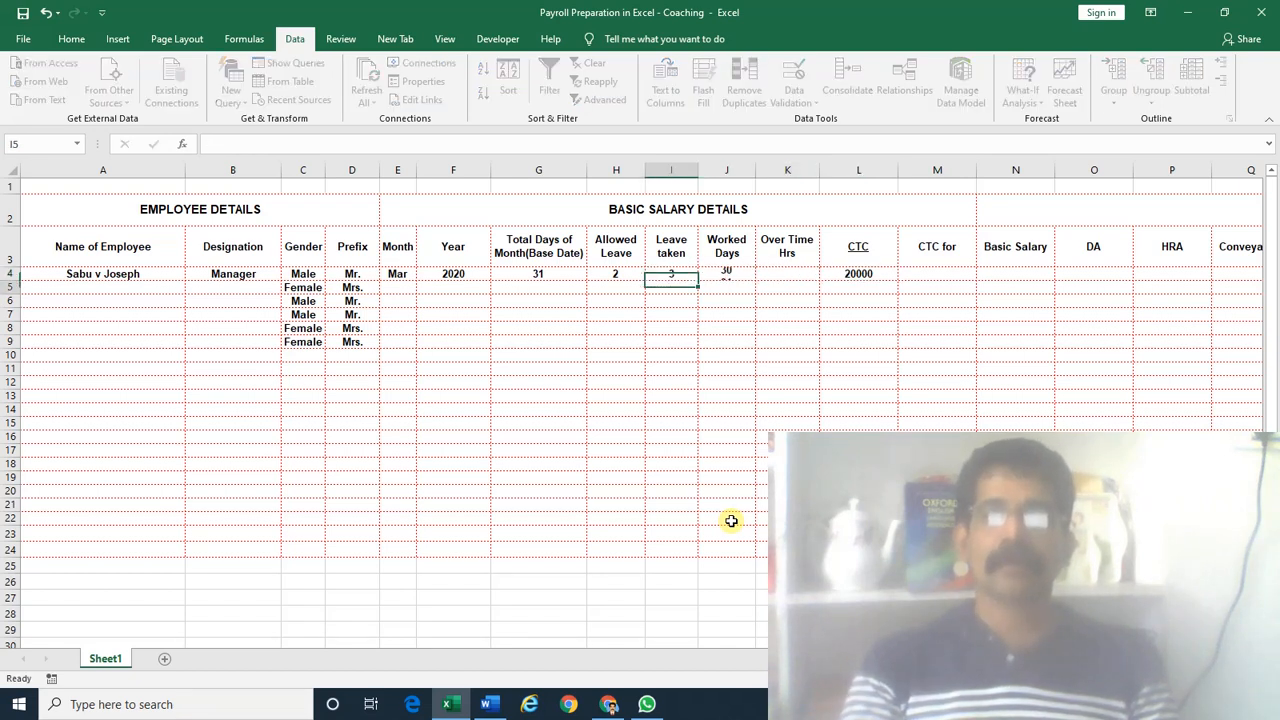
key(Up)
key(Right)
key(Right)
key(Right)
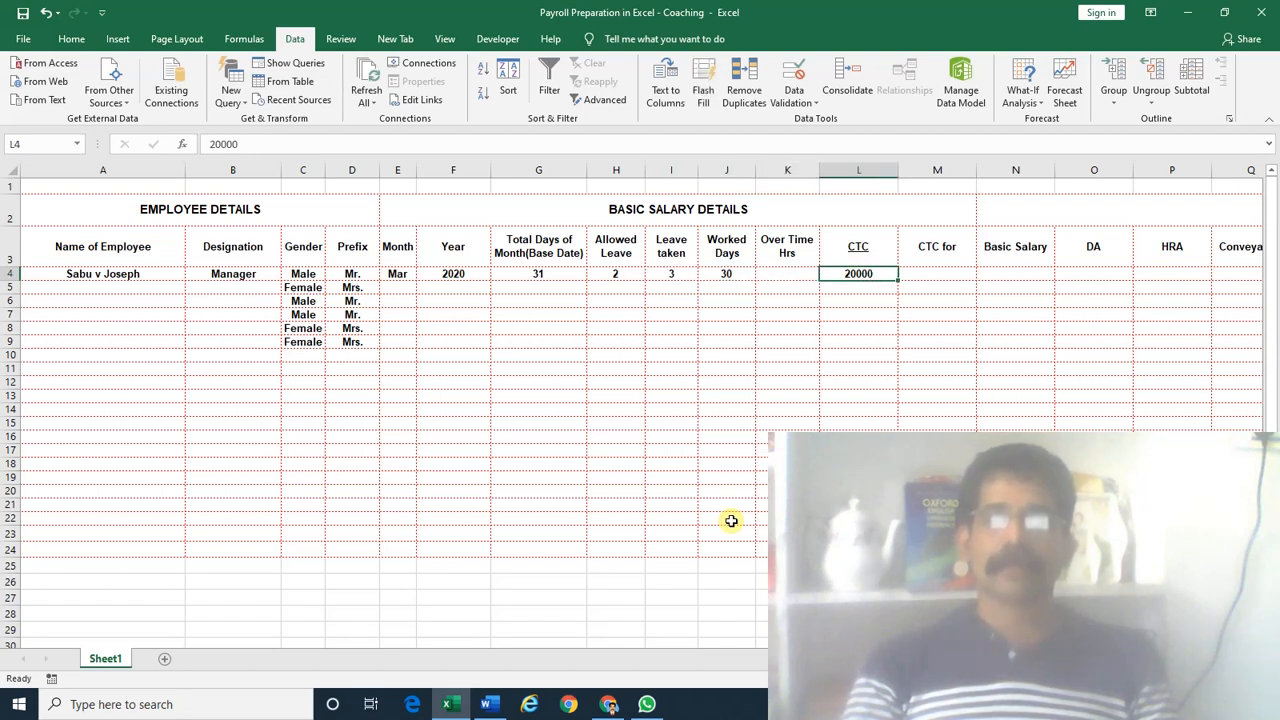
key(Right)
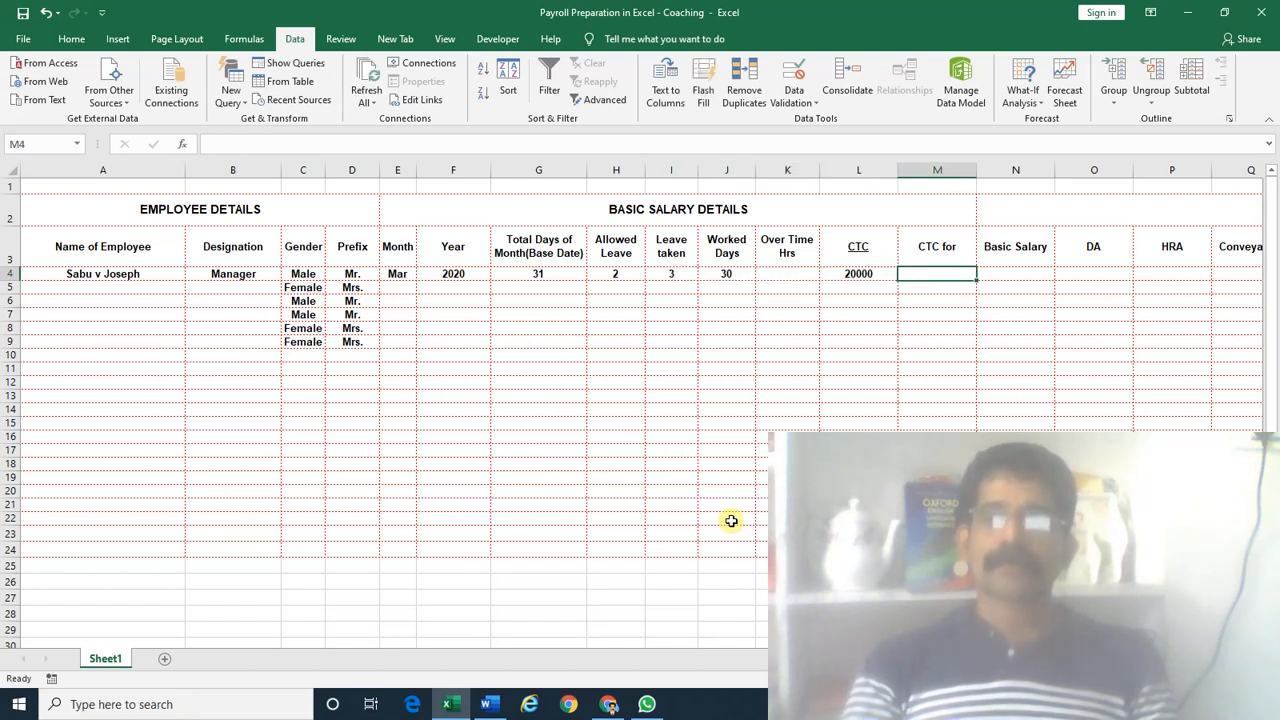
key(Up)
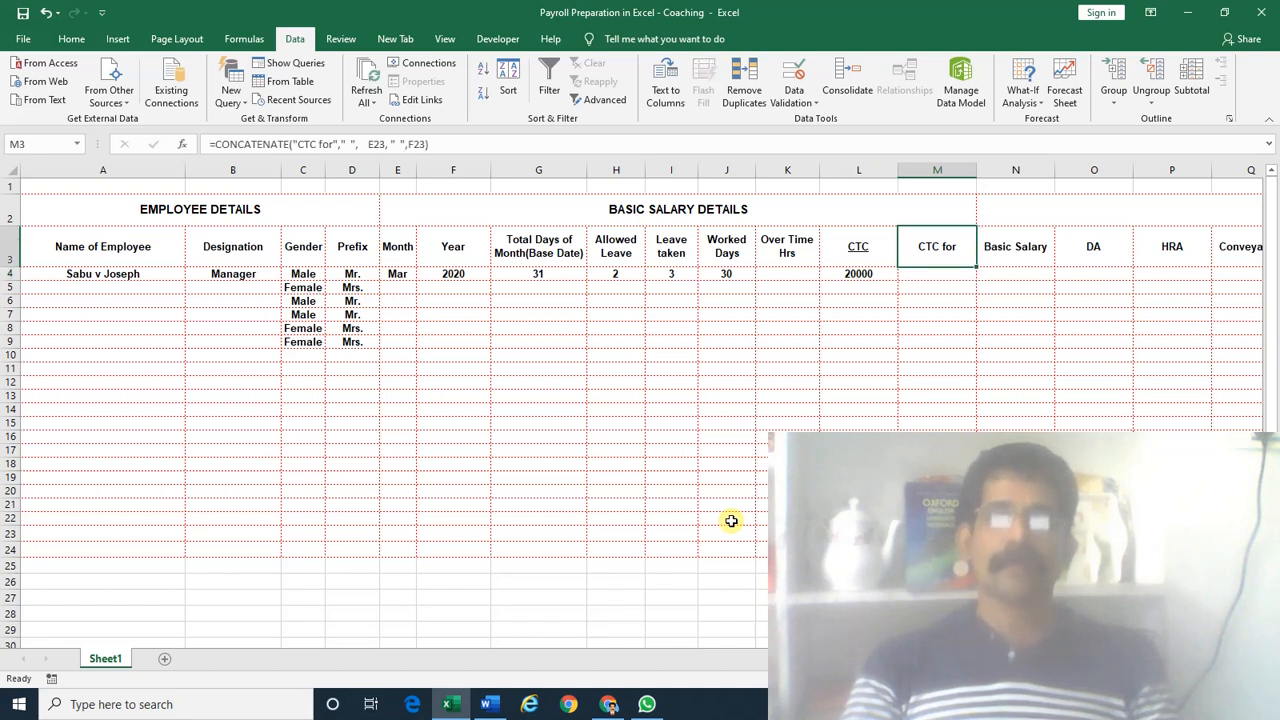
key(Delete)
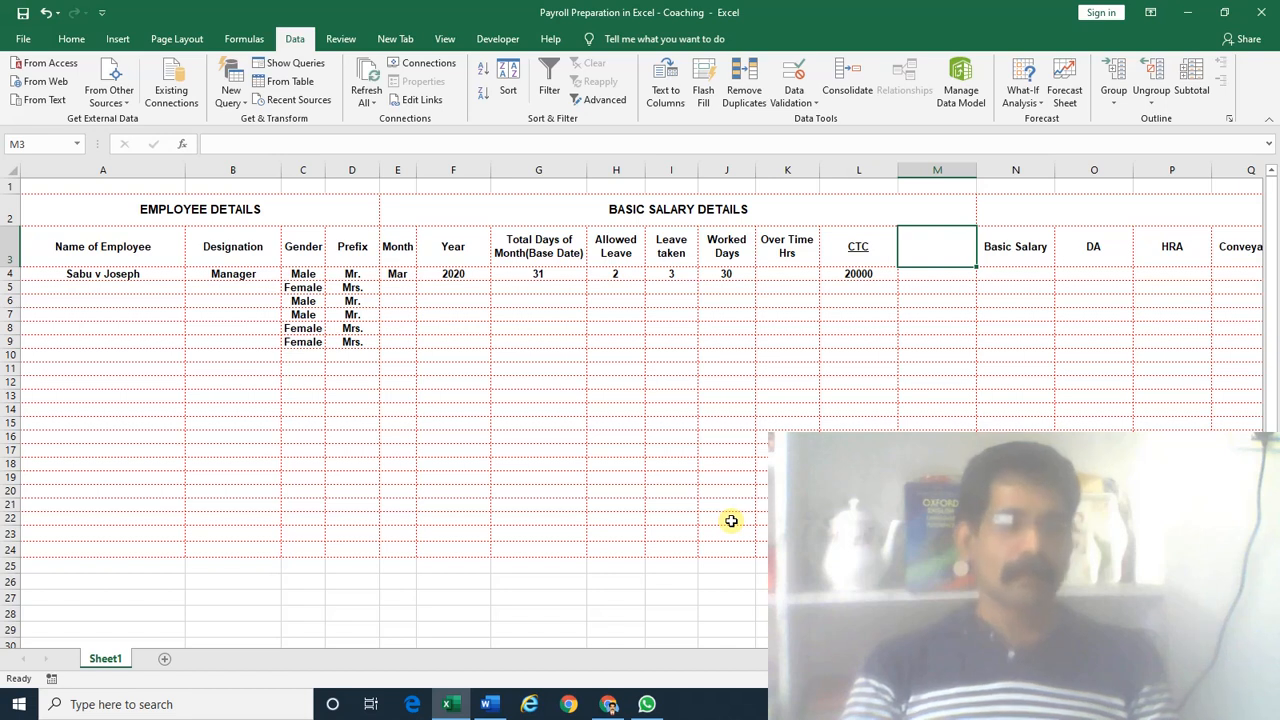
text(=CONCATENATE("CTC for"," ",E23," ",F23))
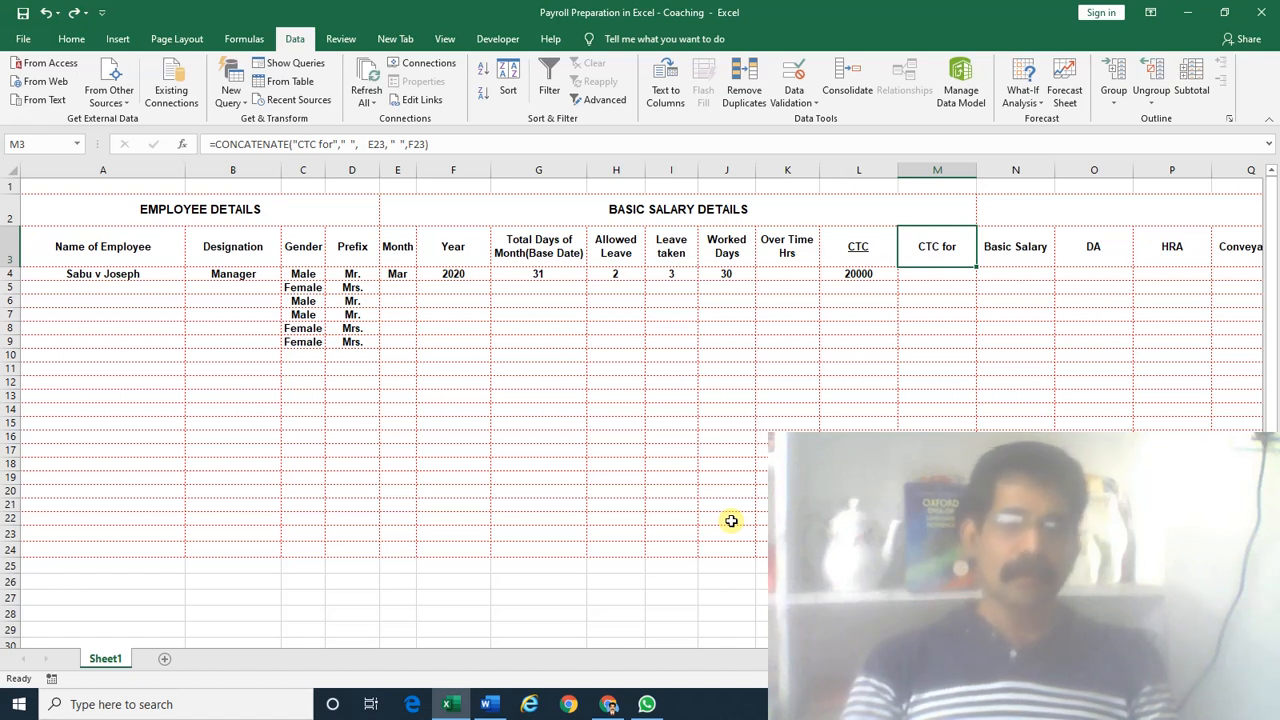
Build the M3 header formula =CONCATENATE("CTC for ",E4,F4), displaying 'CTC for Mar2020'
text(=)
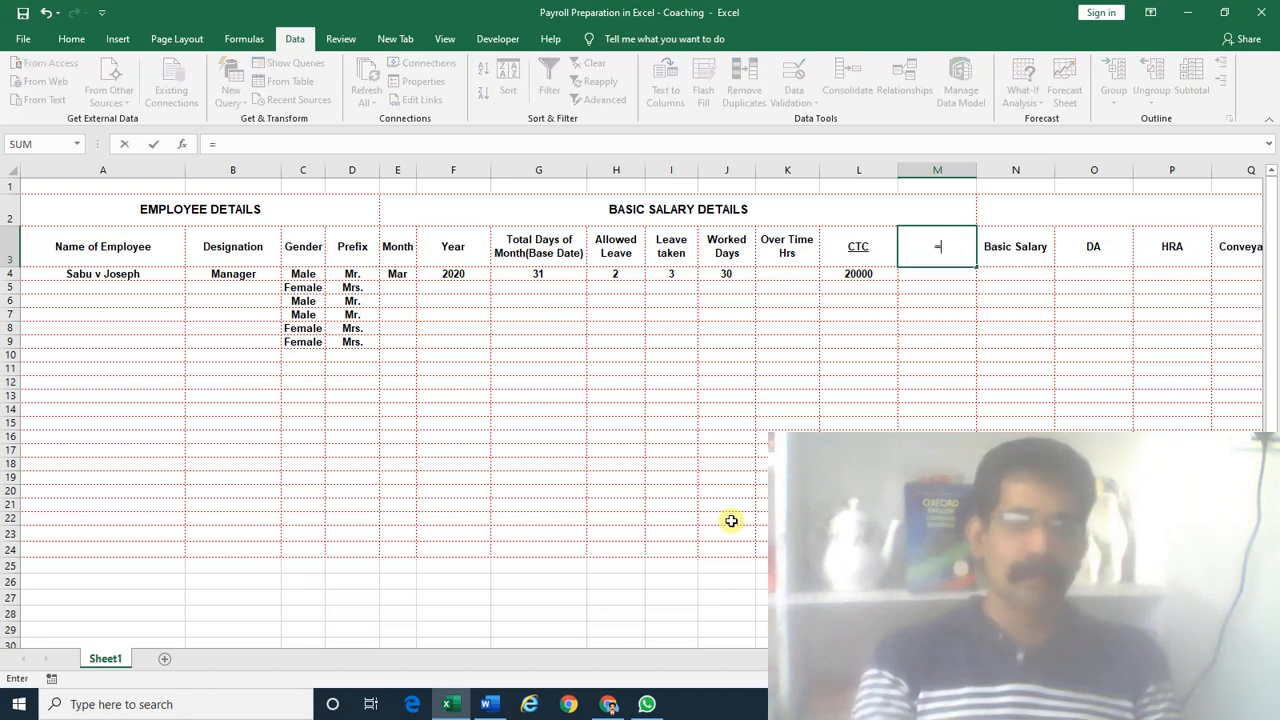
text(con)
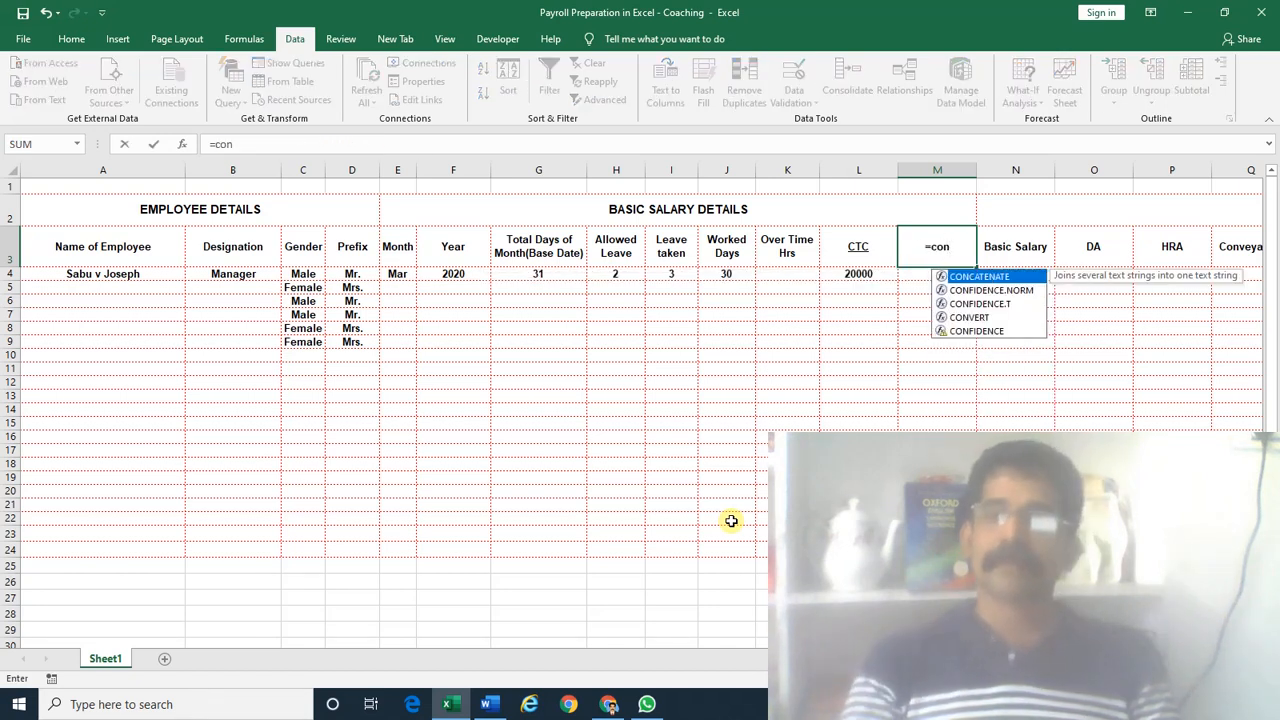
key(Tab)
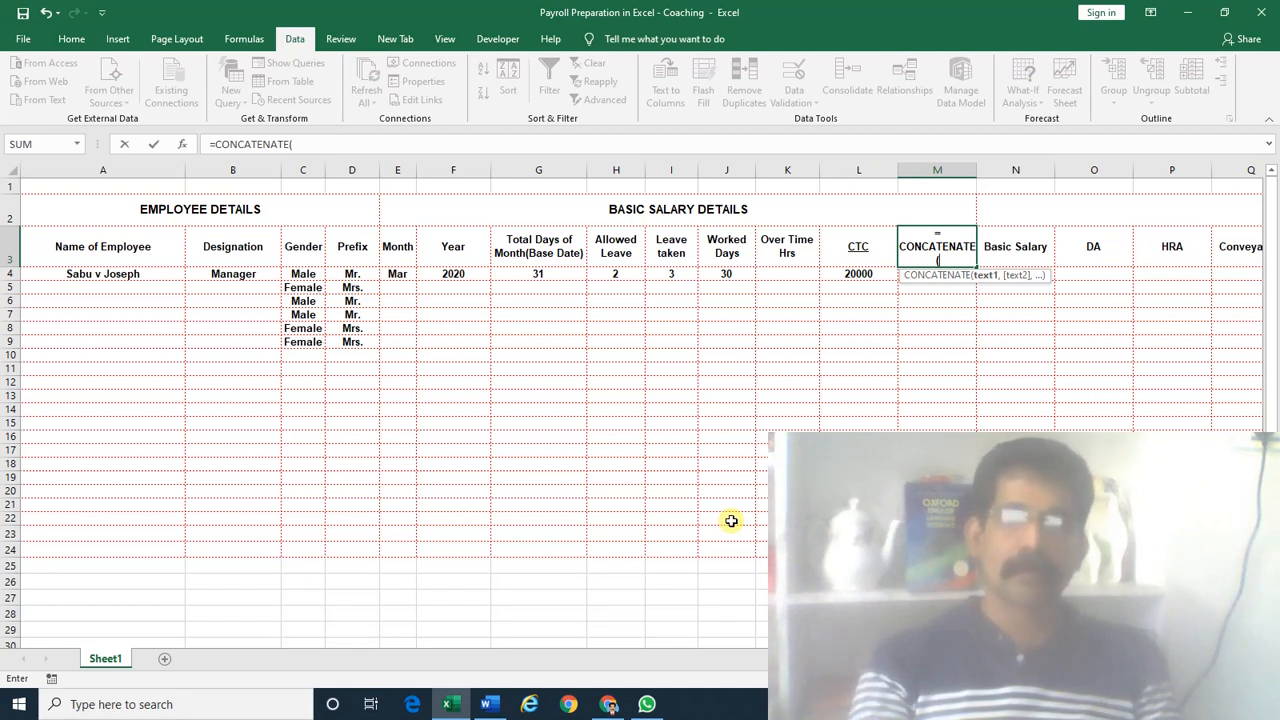
text(")
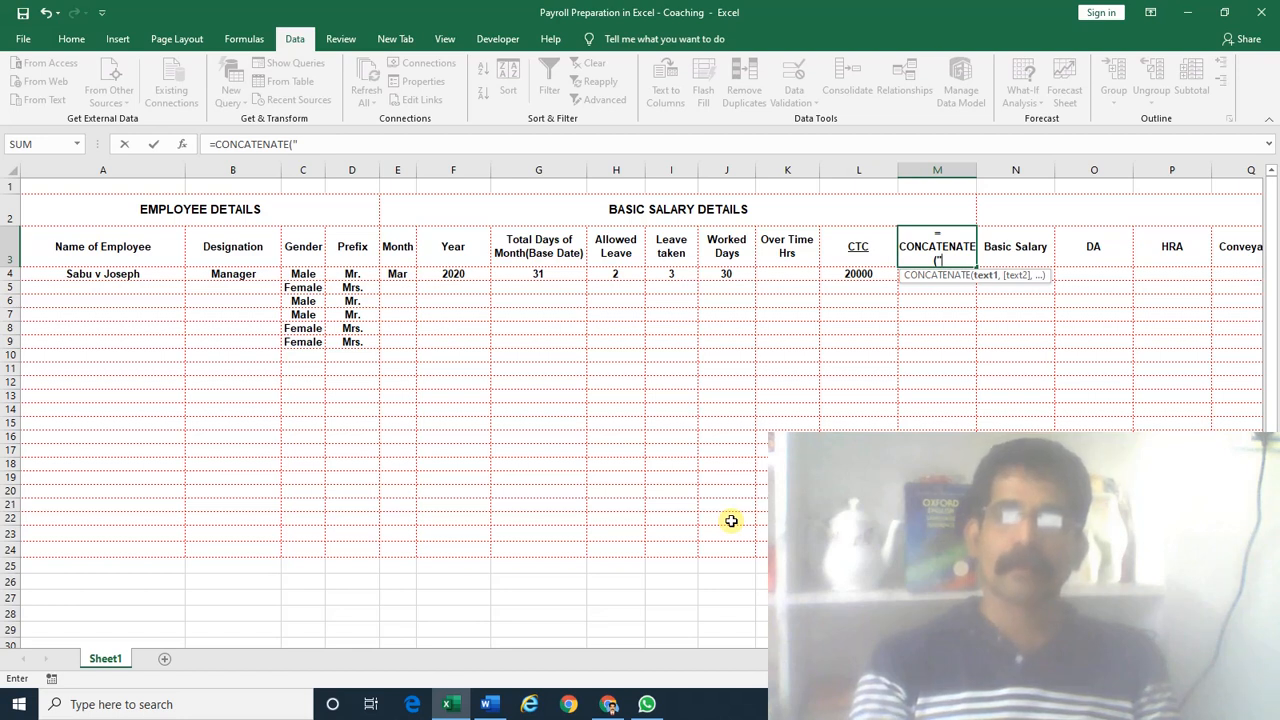
text(C)
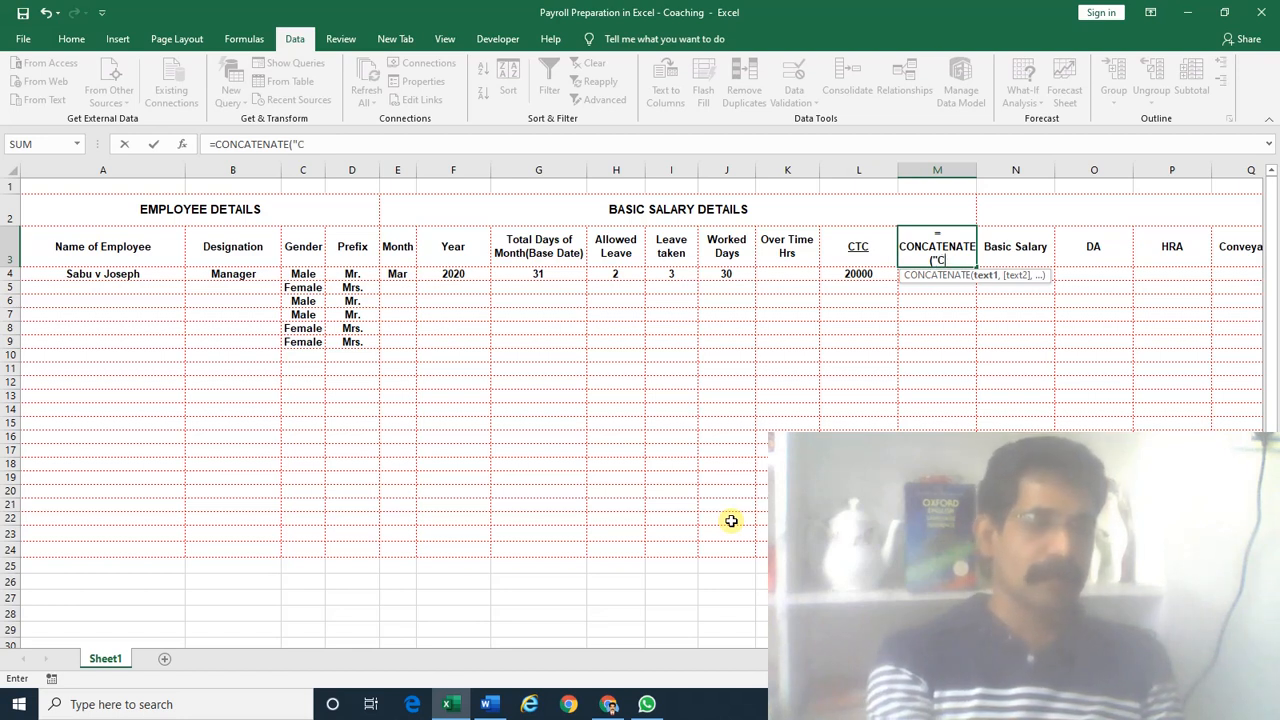
text(TC fo)
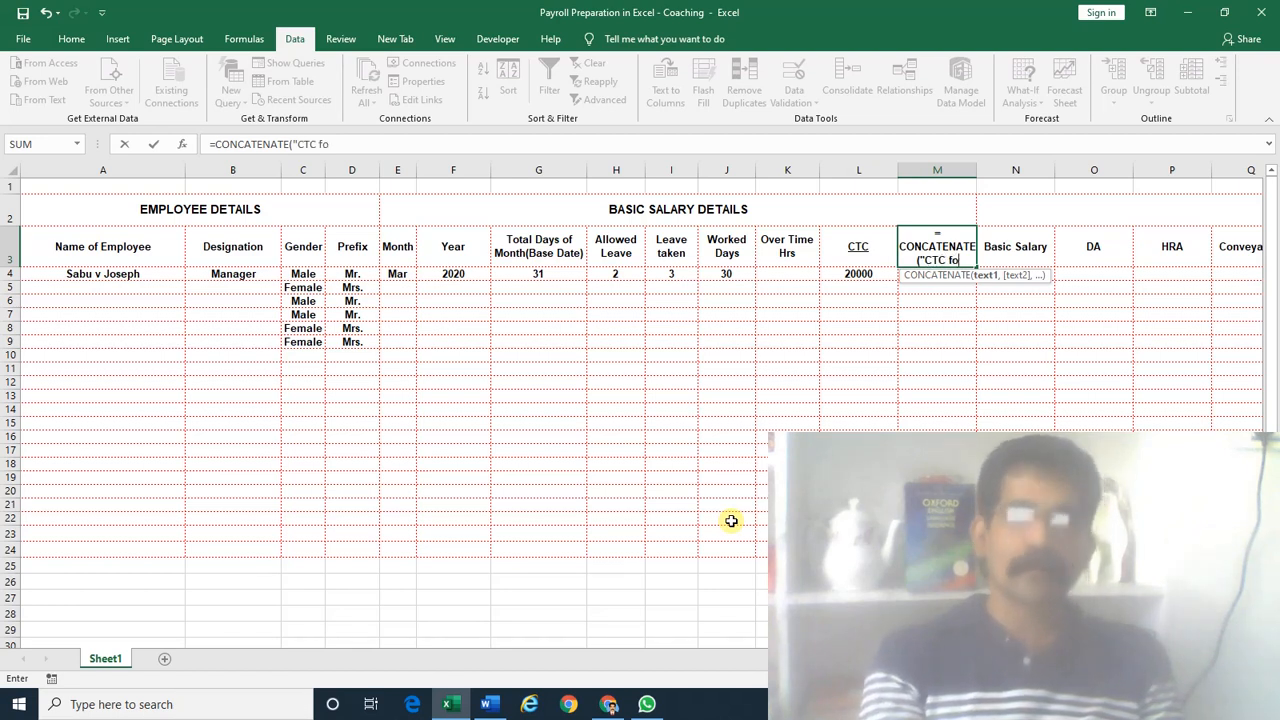
text(r Mar)
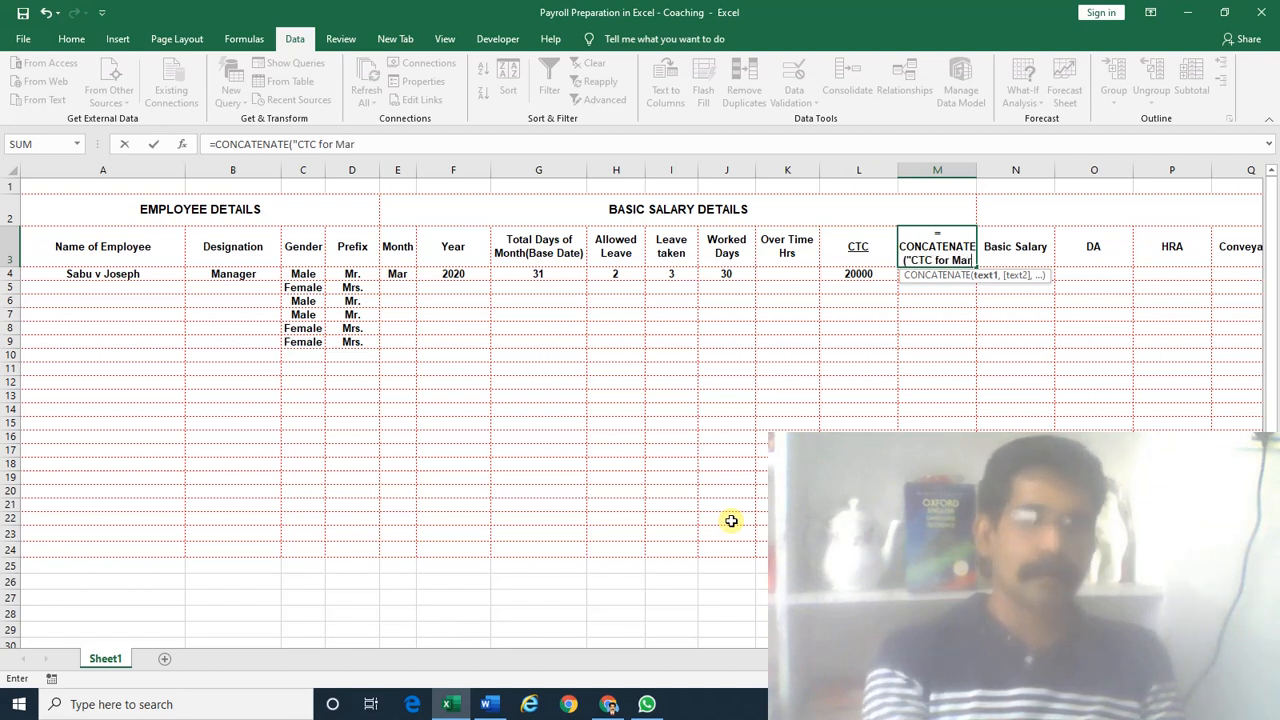
key(BackSpace)
key(BackSpace)
key(BackSpace)
key(BackSpace)
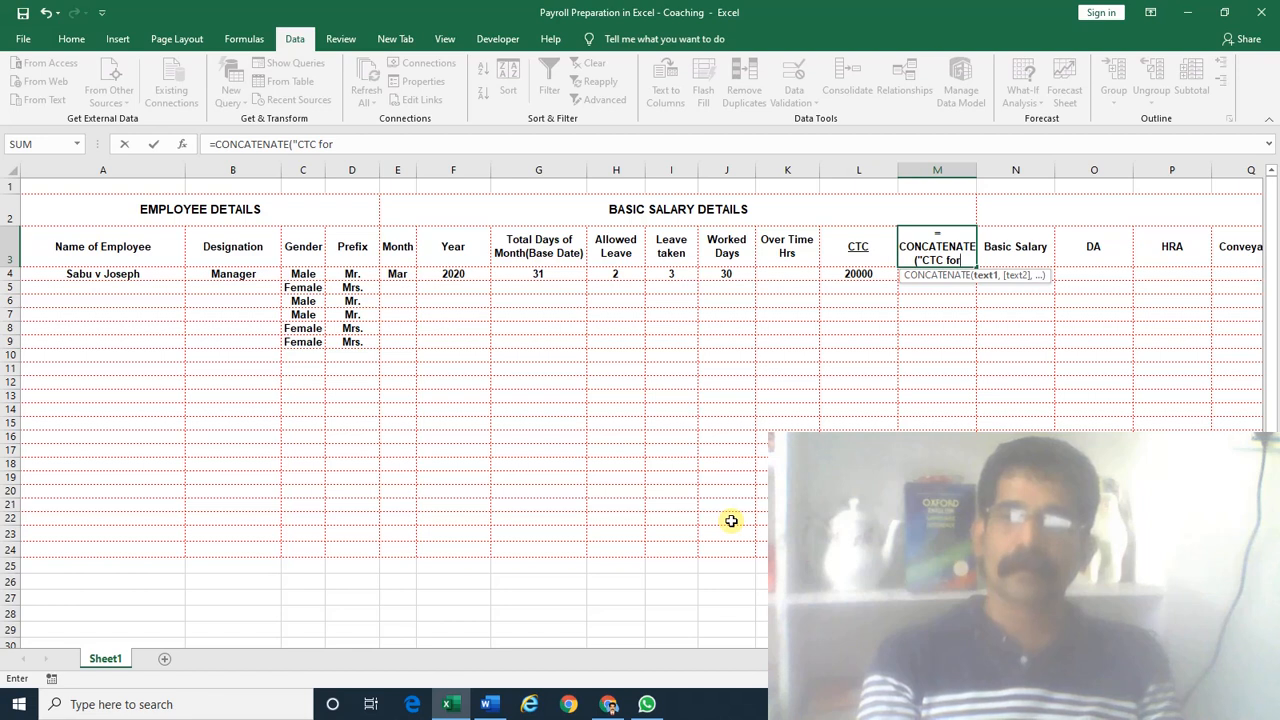
text(")
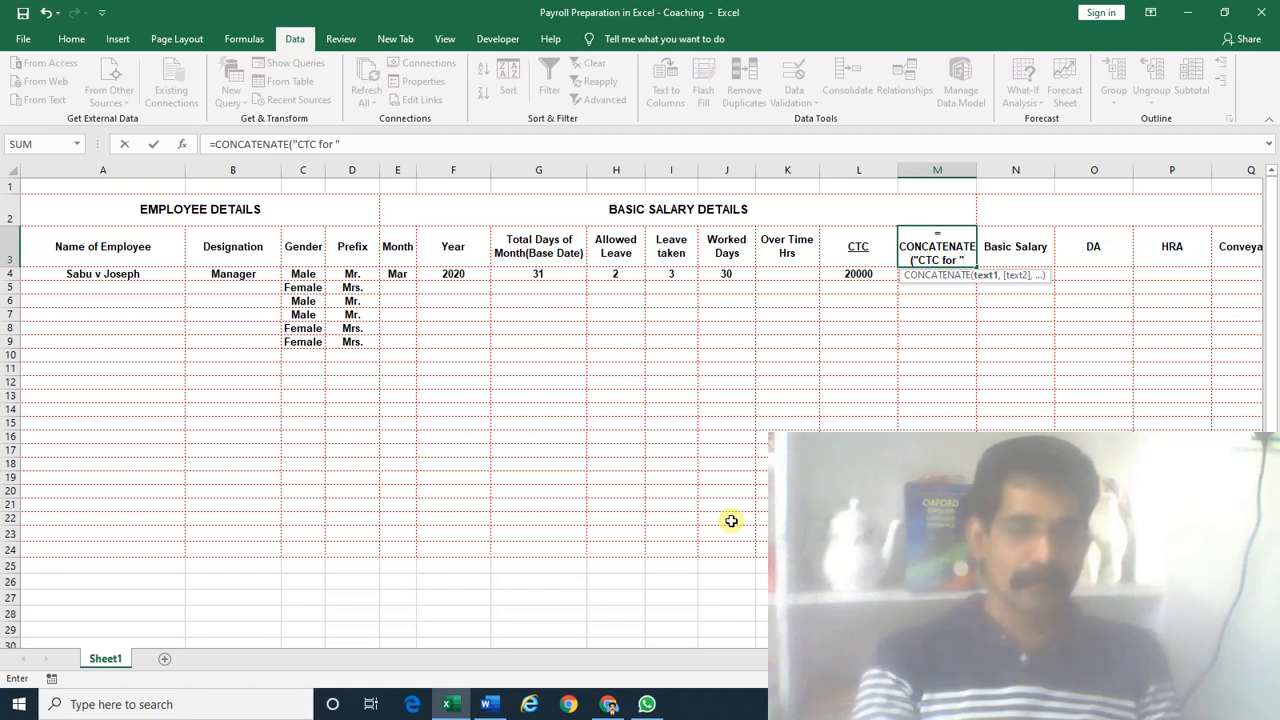
text(,)
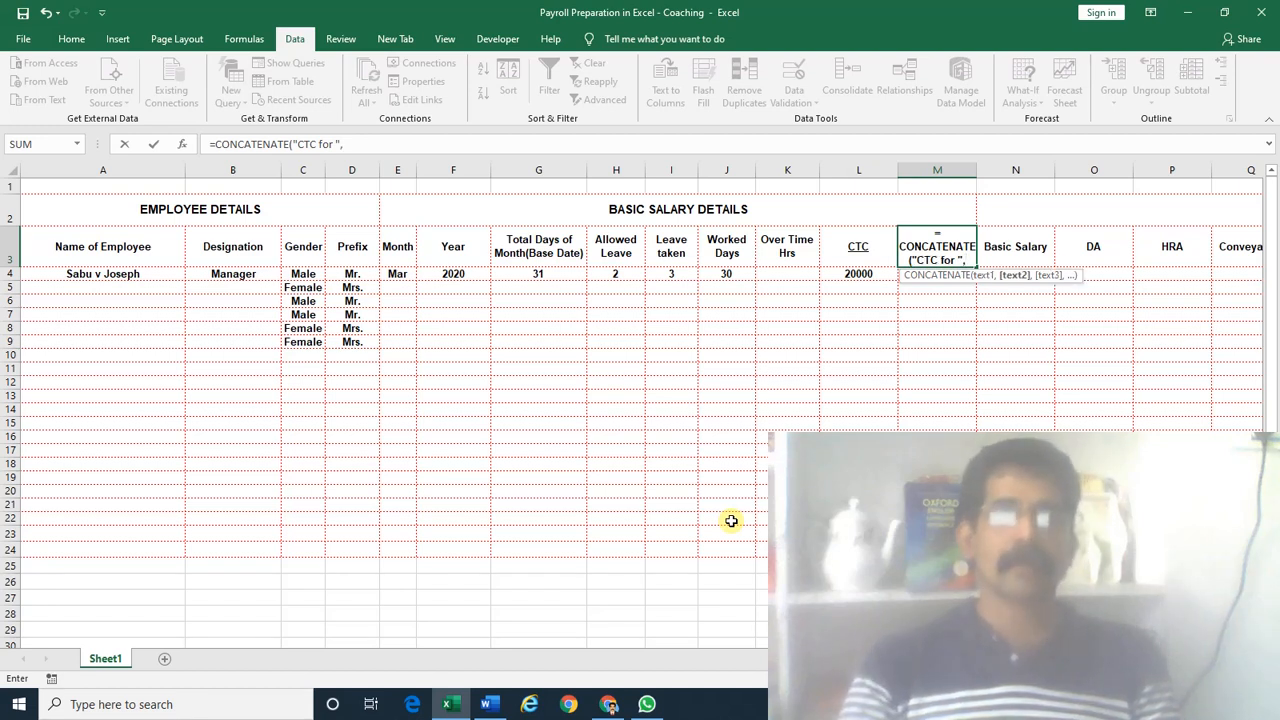
click(395, 274)
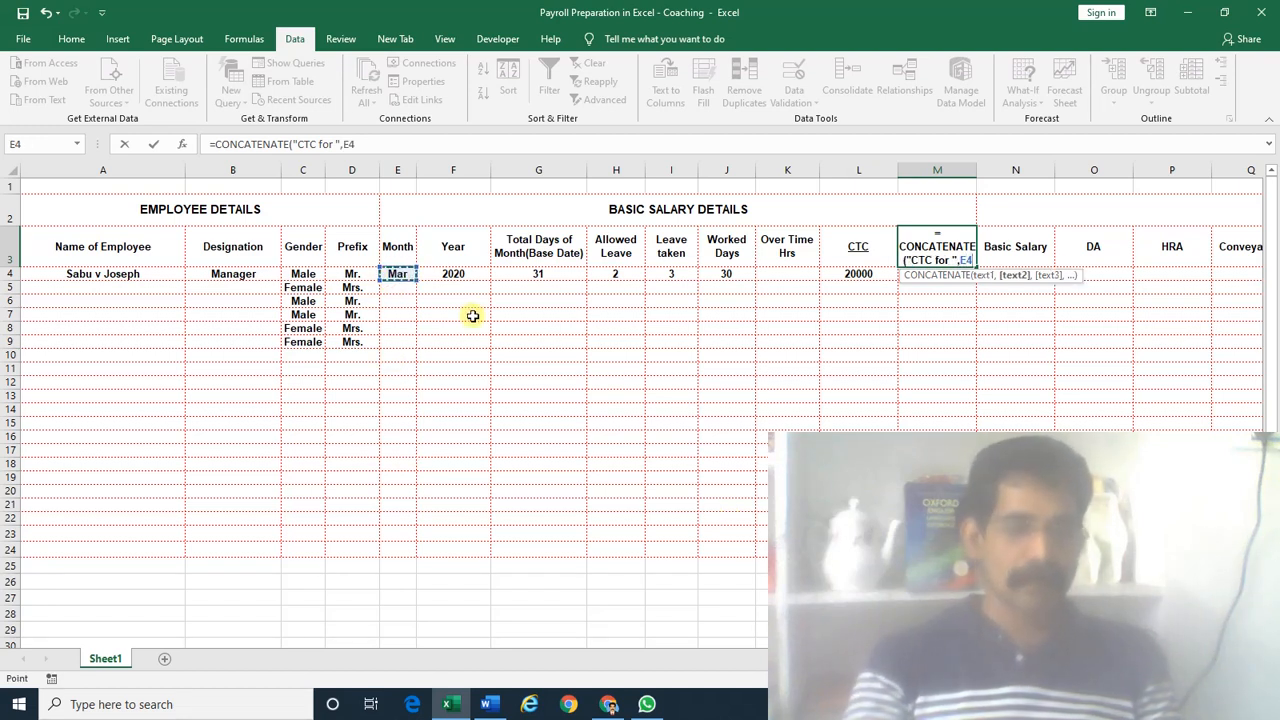
text(,)
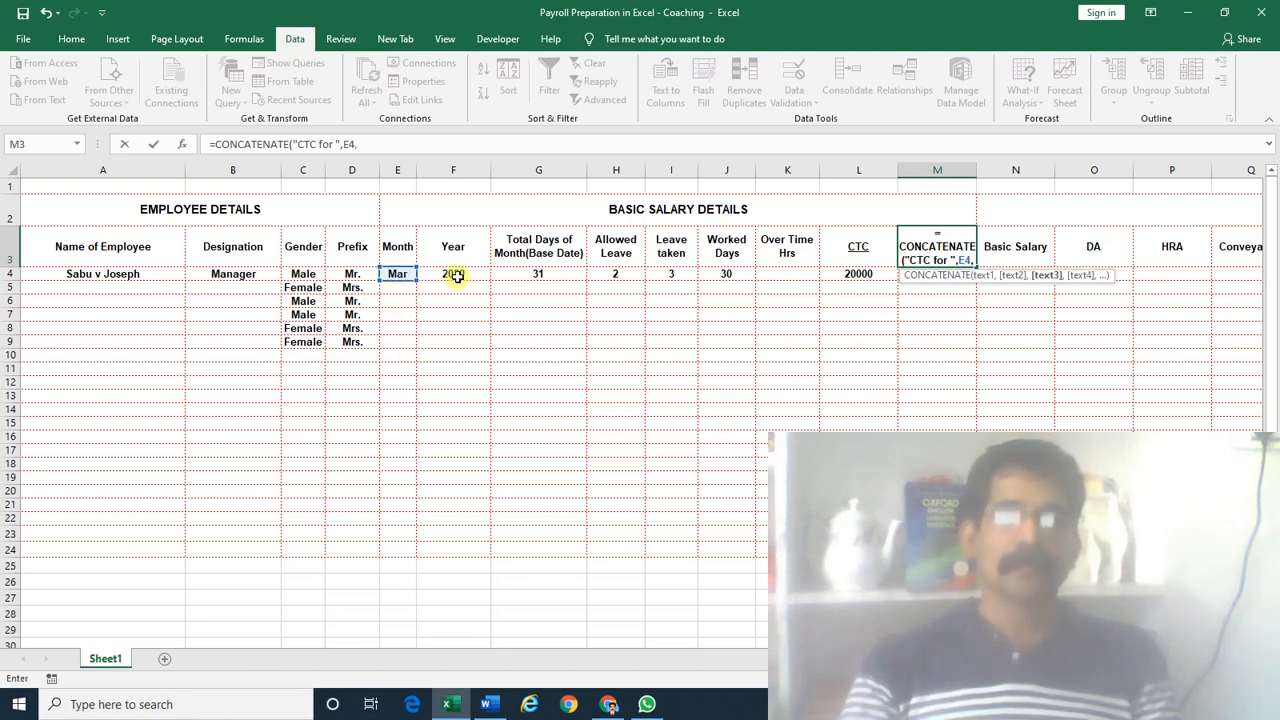
click(453, 275)
key(ctrl+Return)
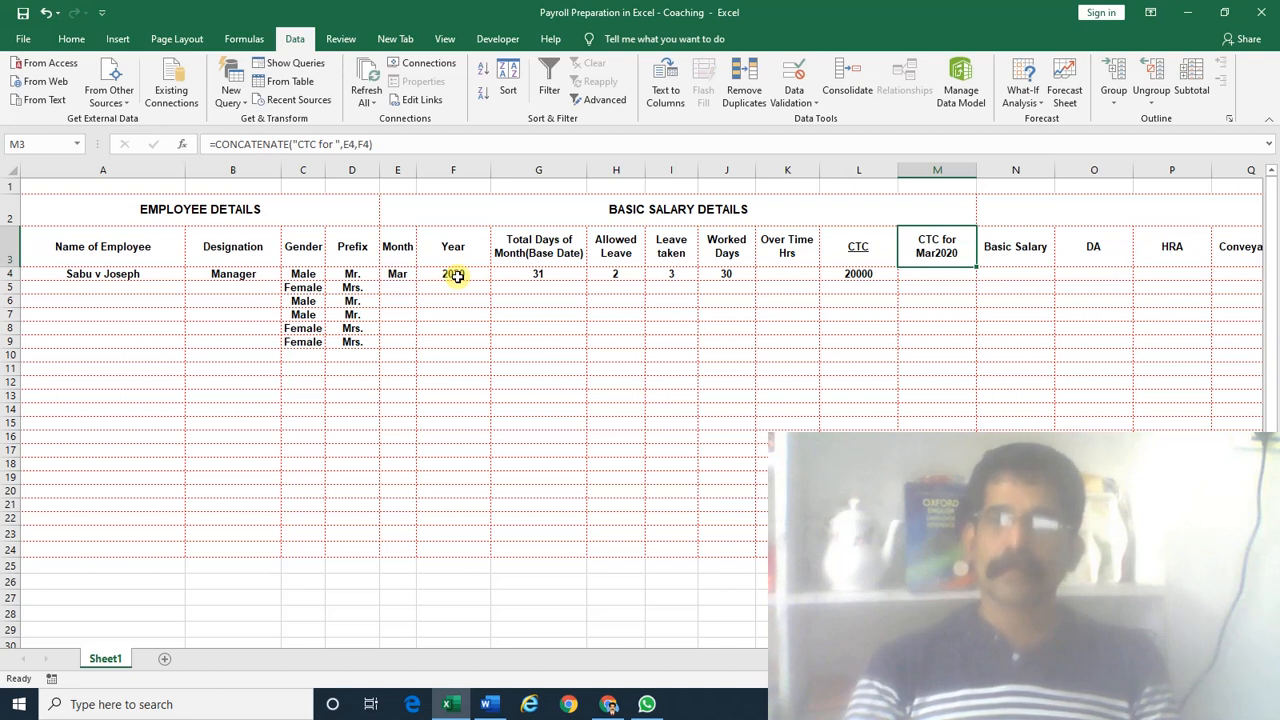
click(390, 275)
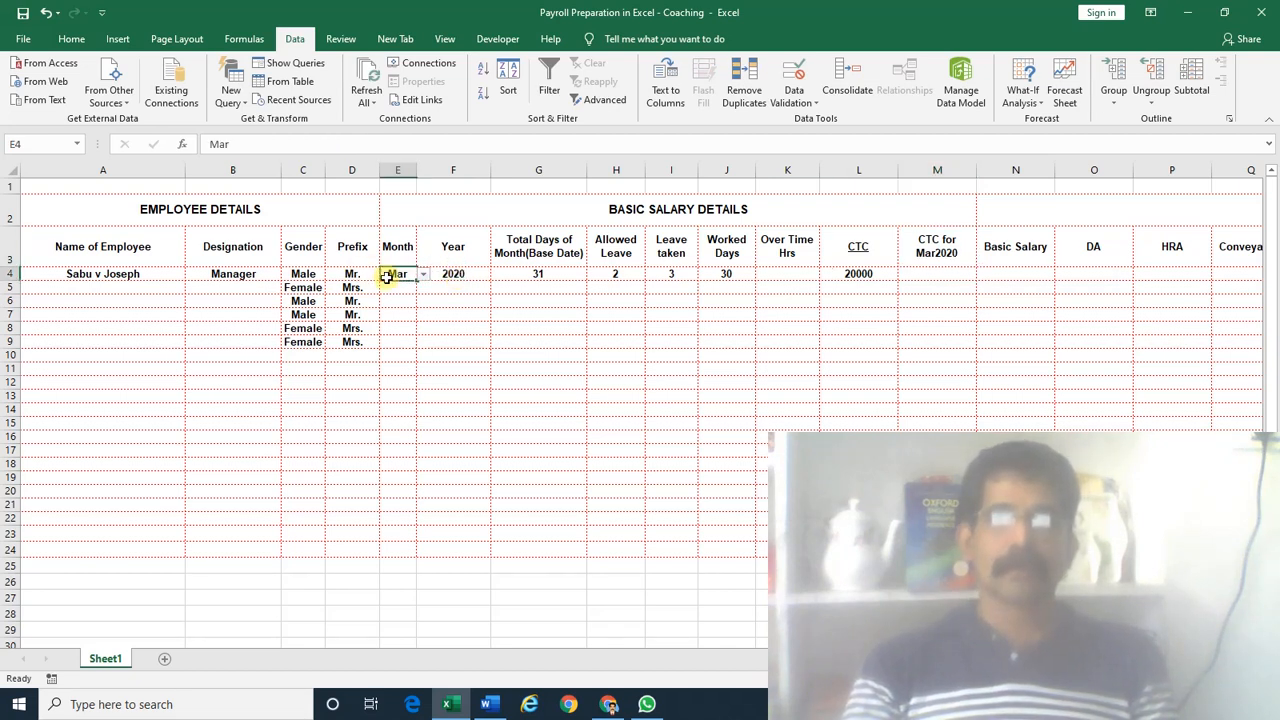
key(alt+Down)
key(Down)
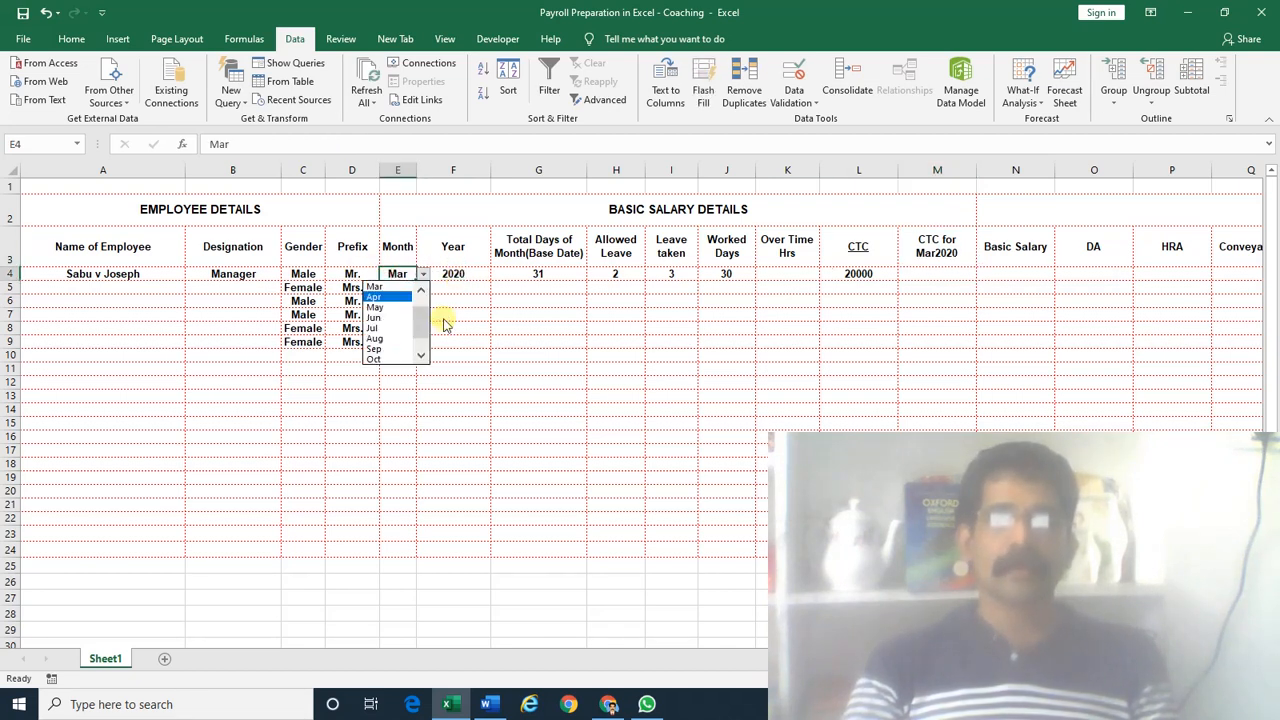
key(Return)
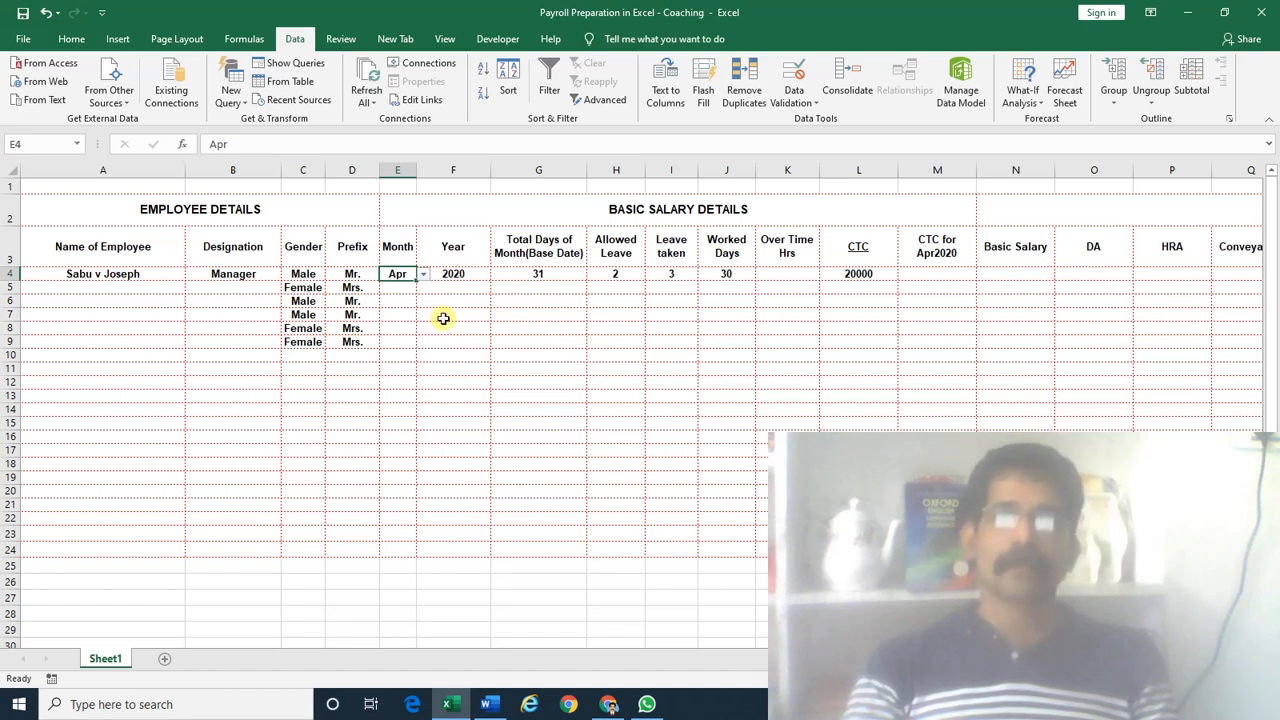
key(alt+Down)
key(Down)
key(Return)
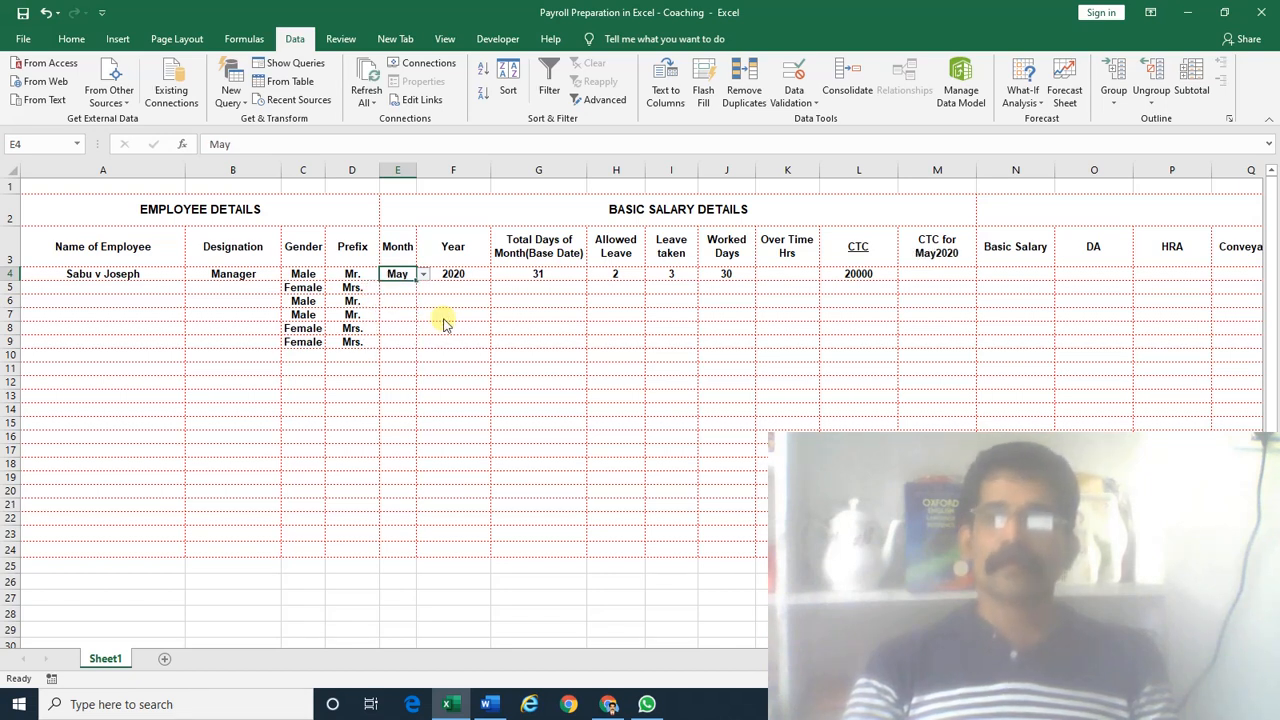
key(alt+Down)
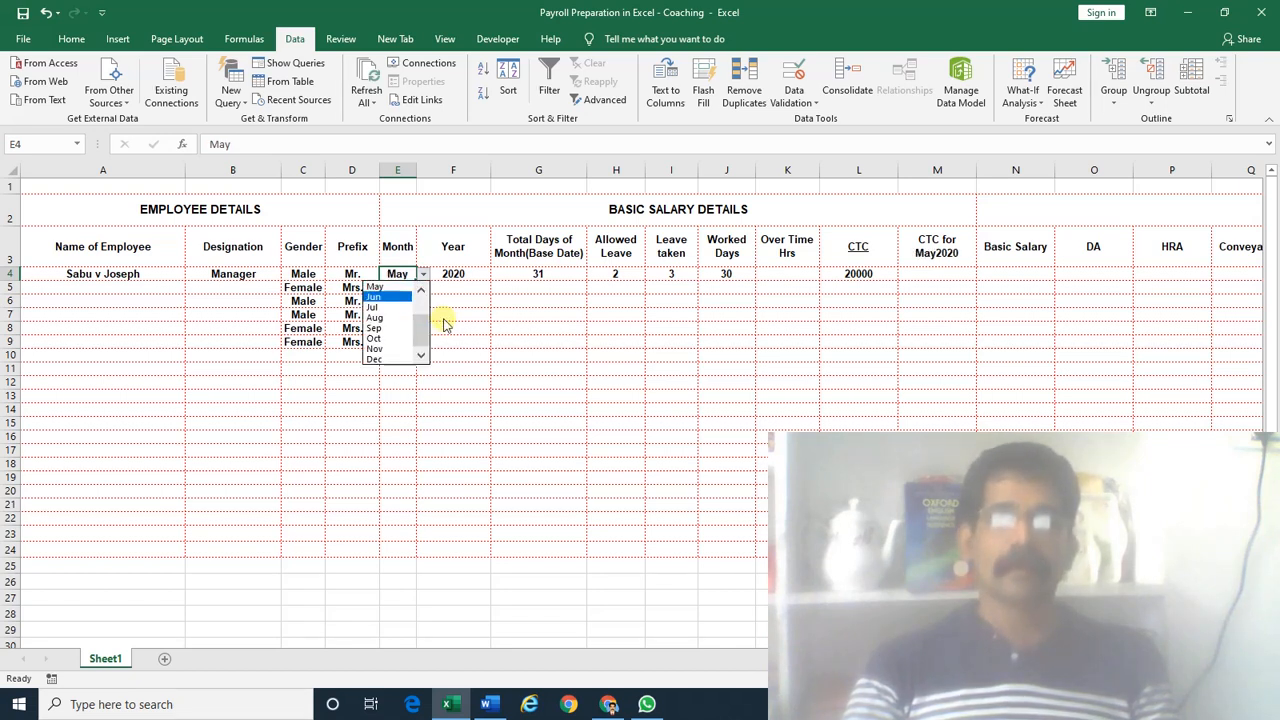
key(Down)
key(Down)
key(Down)
key(Down)
key(Down)
key(Down)
key(Down)
key(Return)
key(alt+Down)
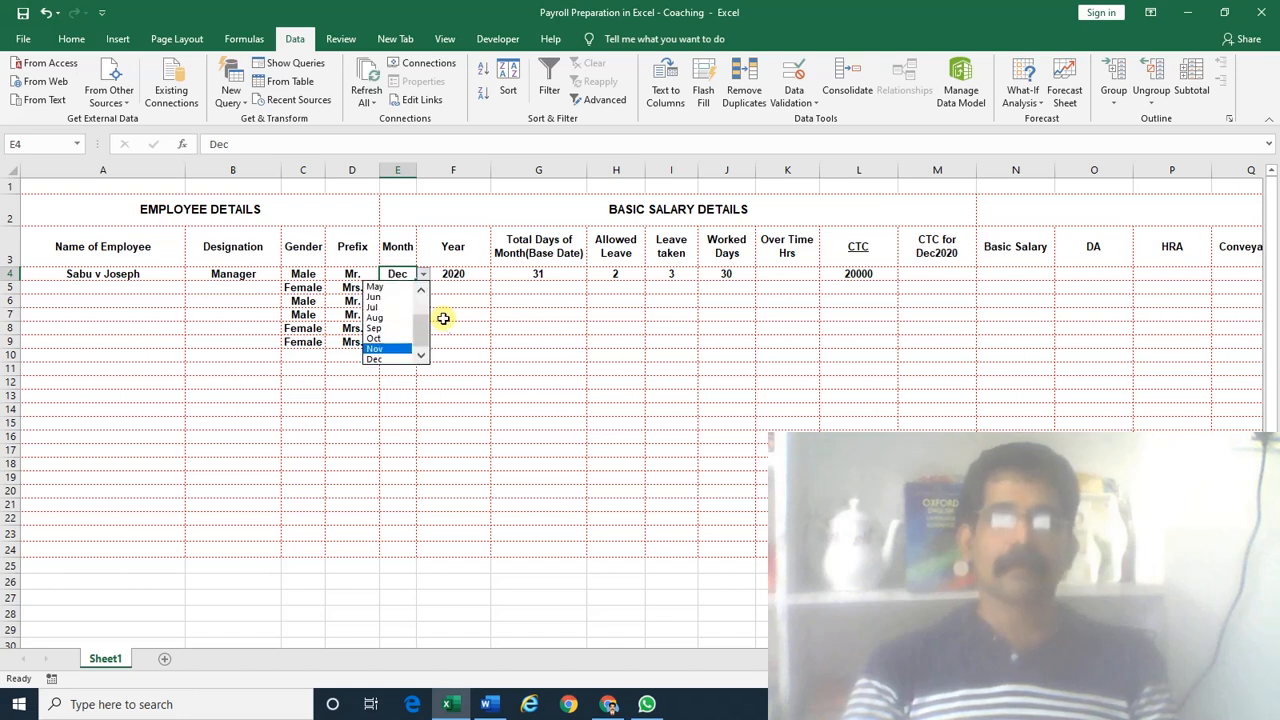
key(Up)
key(Up)
key(Up)
key(Up)
key(Up)
key(Up)
key(Up)
key(Up)
key(Up)
key(Up)
key(Up)
key(Down)
key(Down)
key(Down)
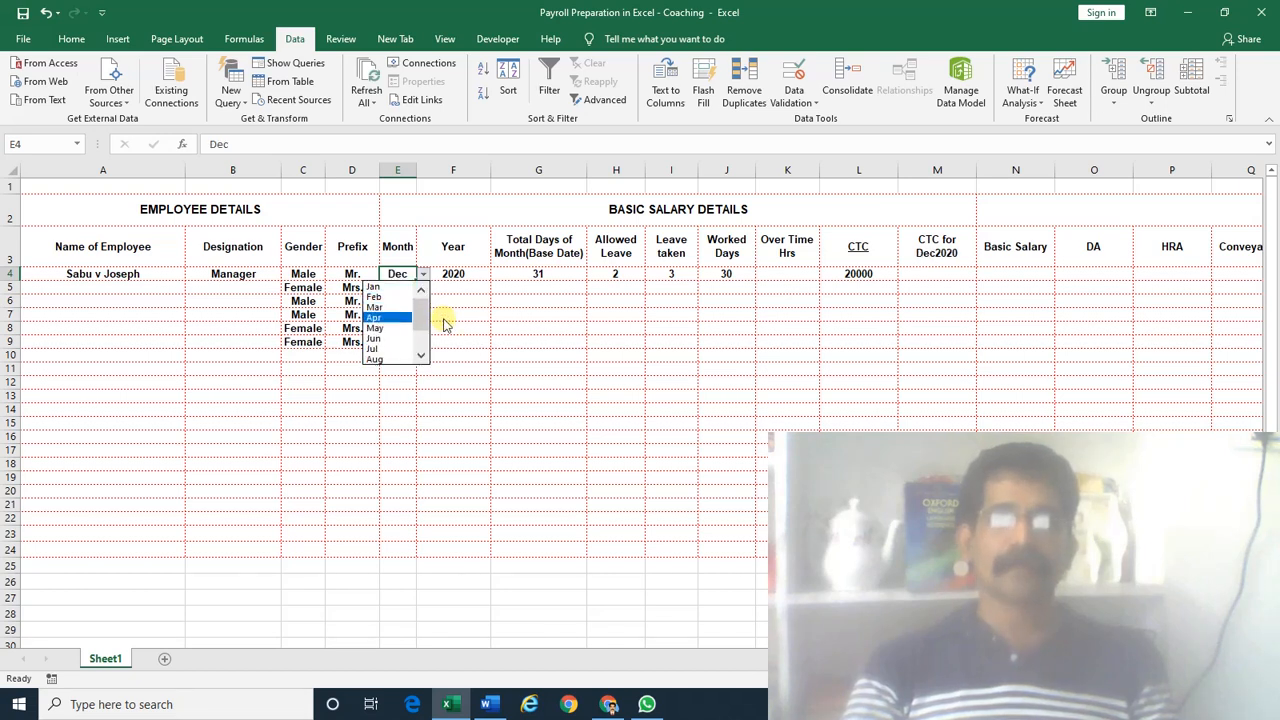
key(Up)
key(Return)
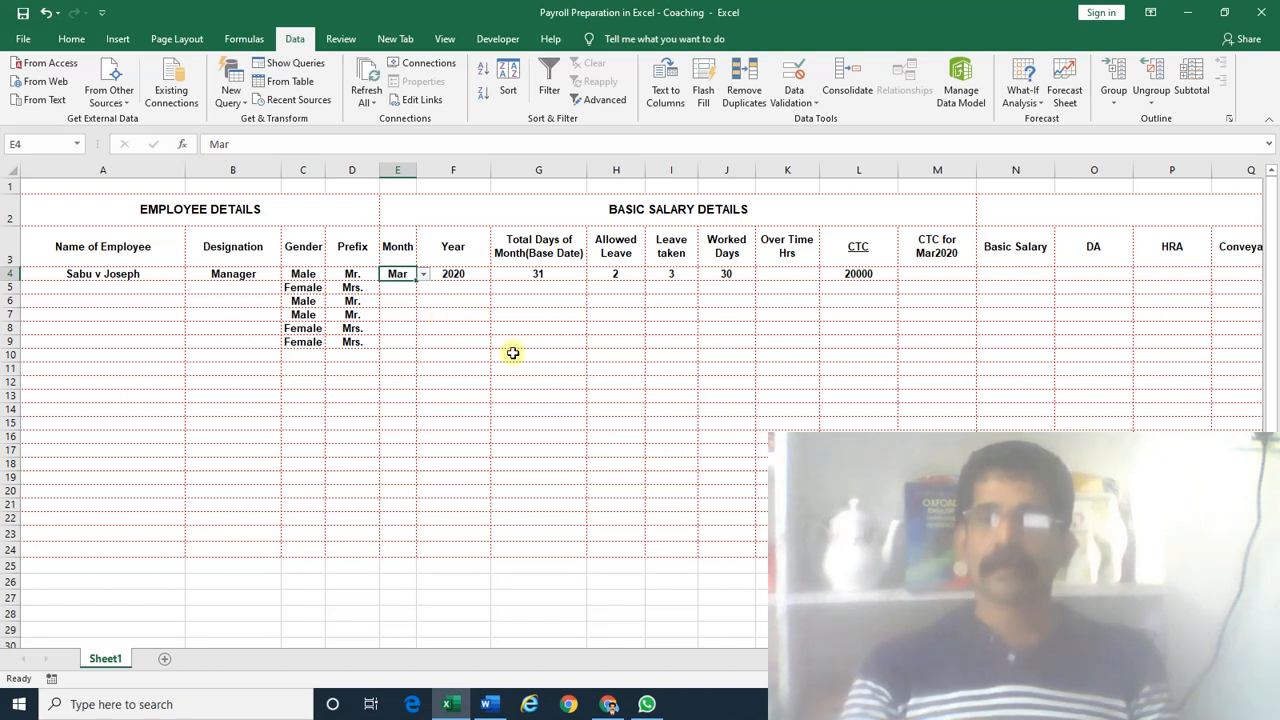
click(917, 276)
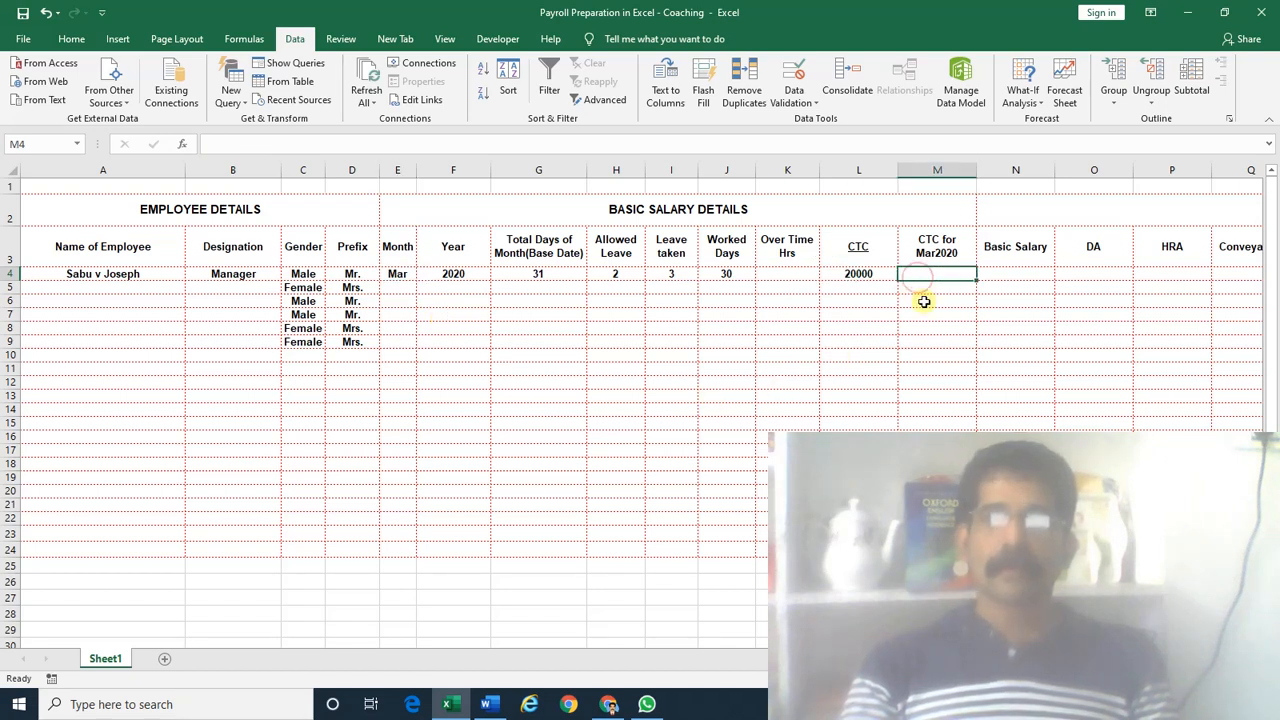
Save the workbook, then enter =L4/G4 in M4 for a per-day CTC of 645.1612903
key(ctrl+s)
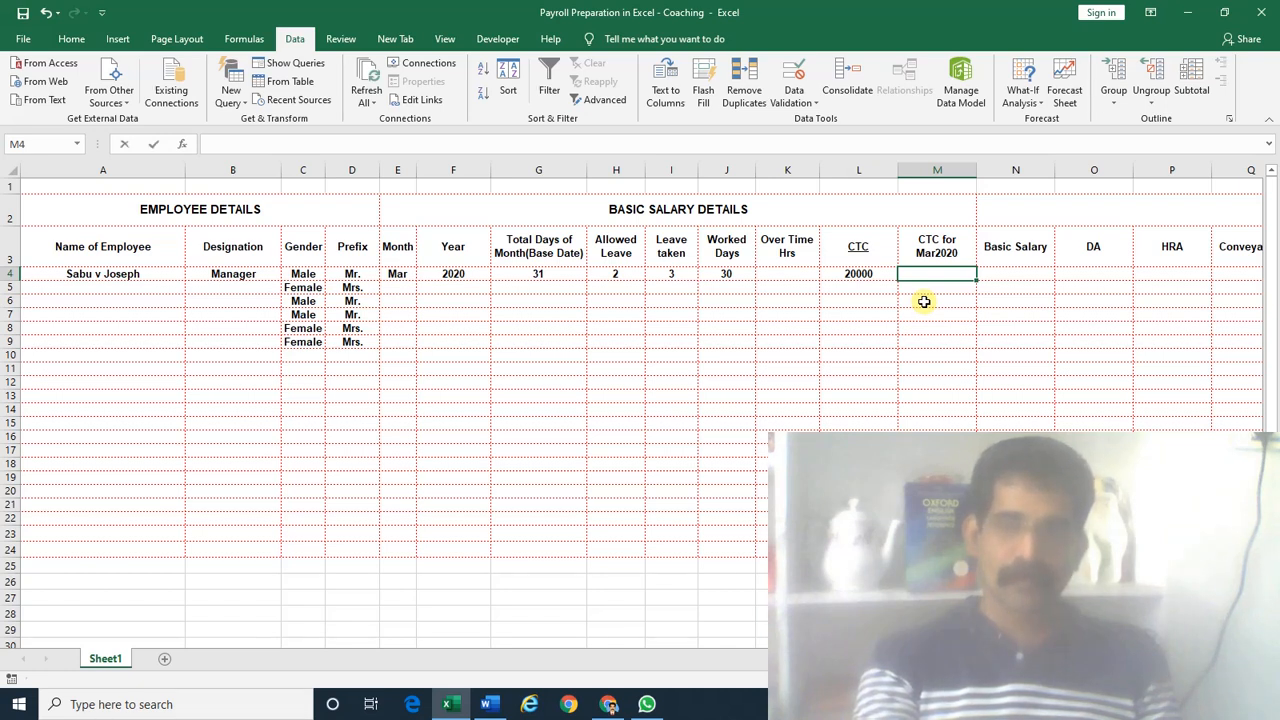
text(=)
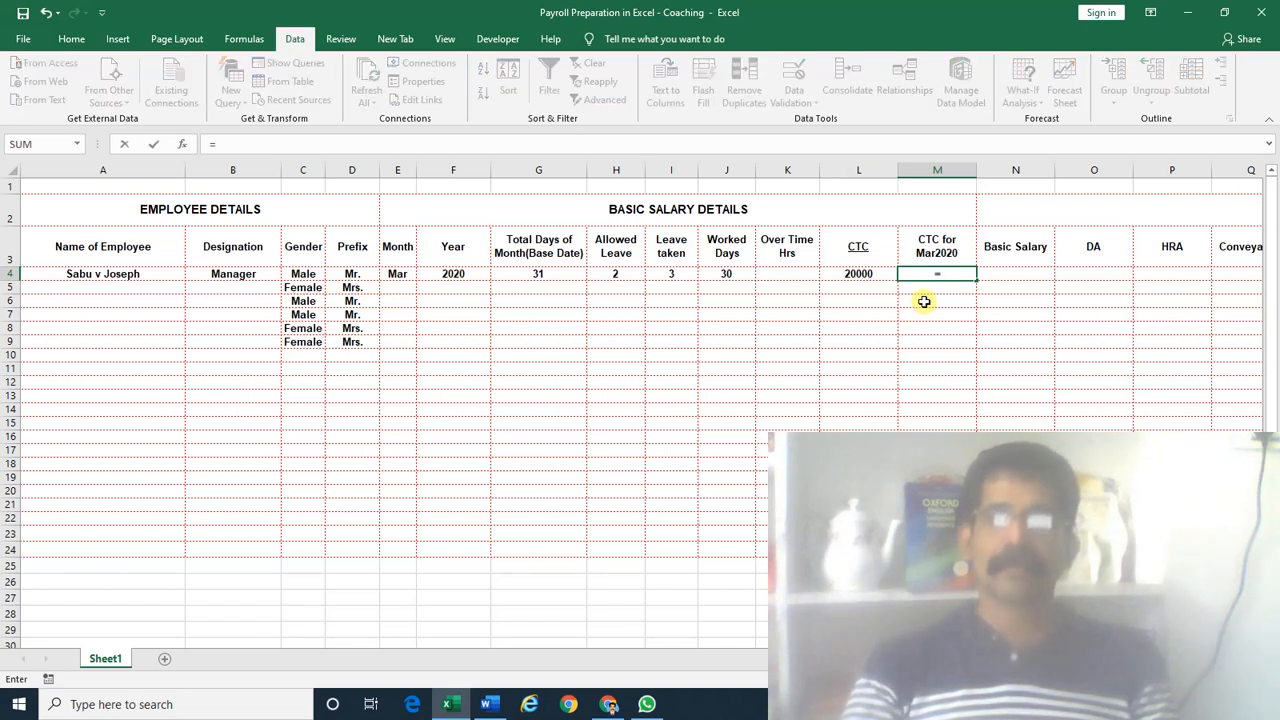
key(Left)
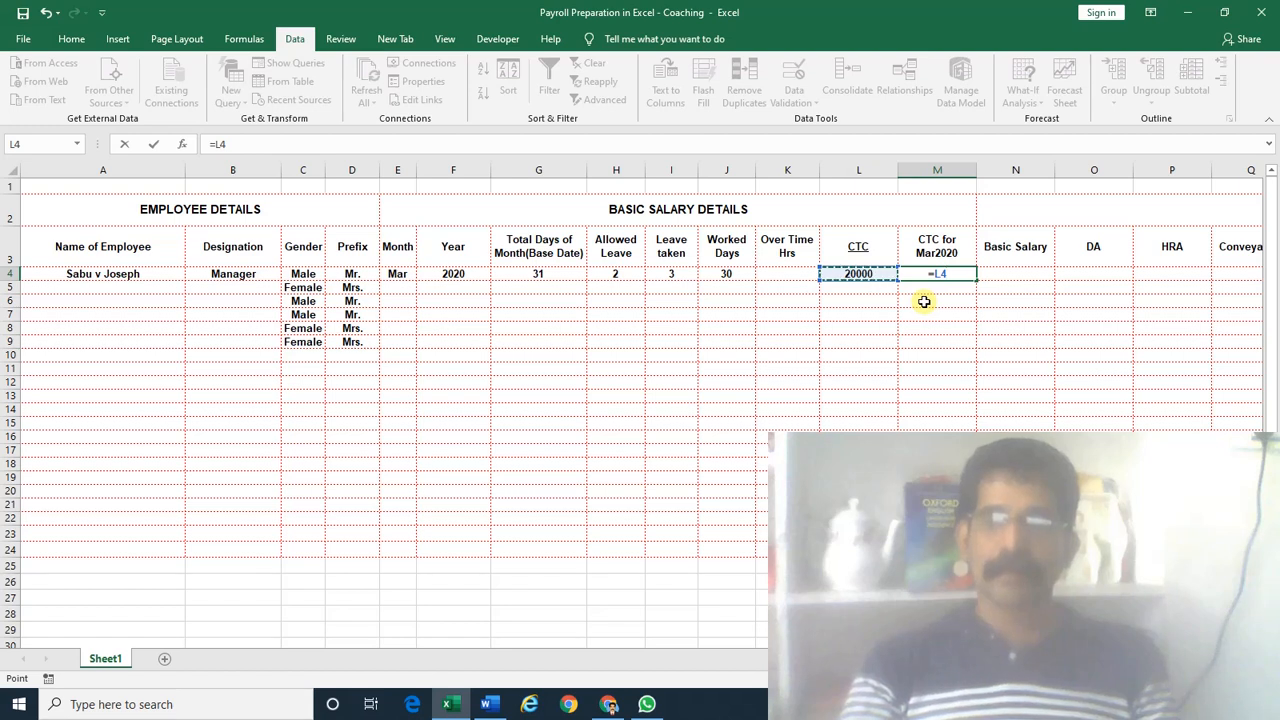
text(/)
key(Left)
key(Left)
key(Left)
key(Left)
key(Left)
key(Left)
key(Left)
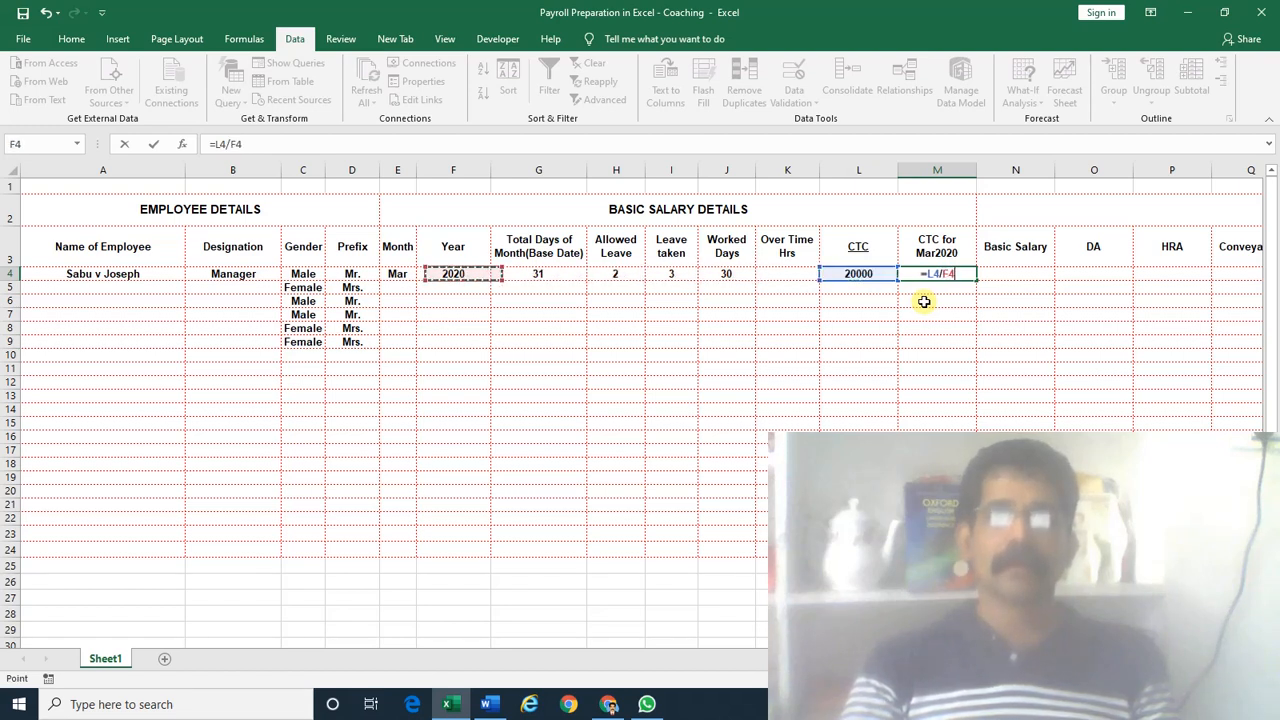
key(Right)
key(Return)
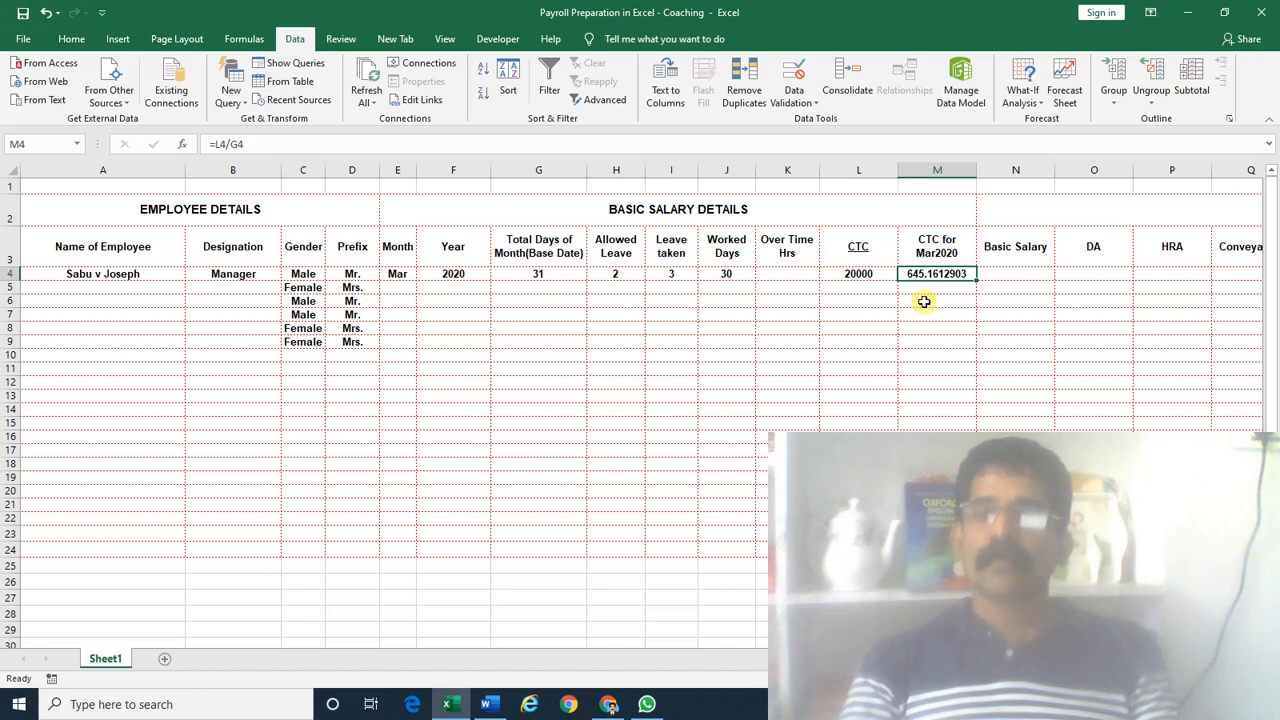
Multiply the M4 formula by worked days in J4, making it =L4/G4*J4 (19354.83871)
key(F2)
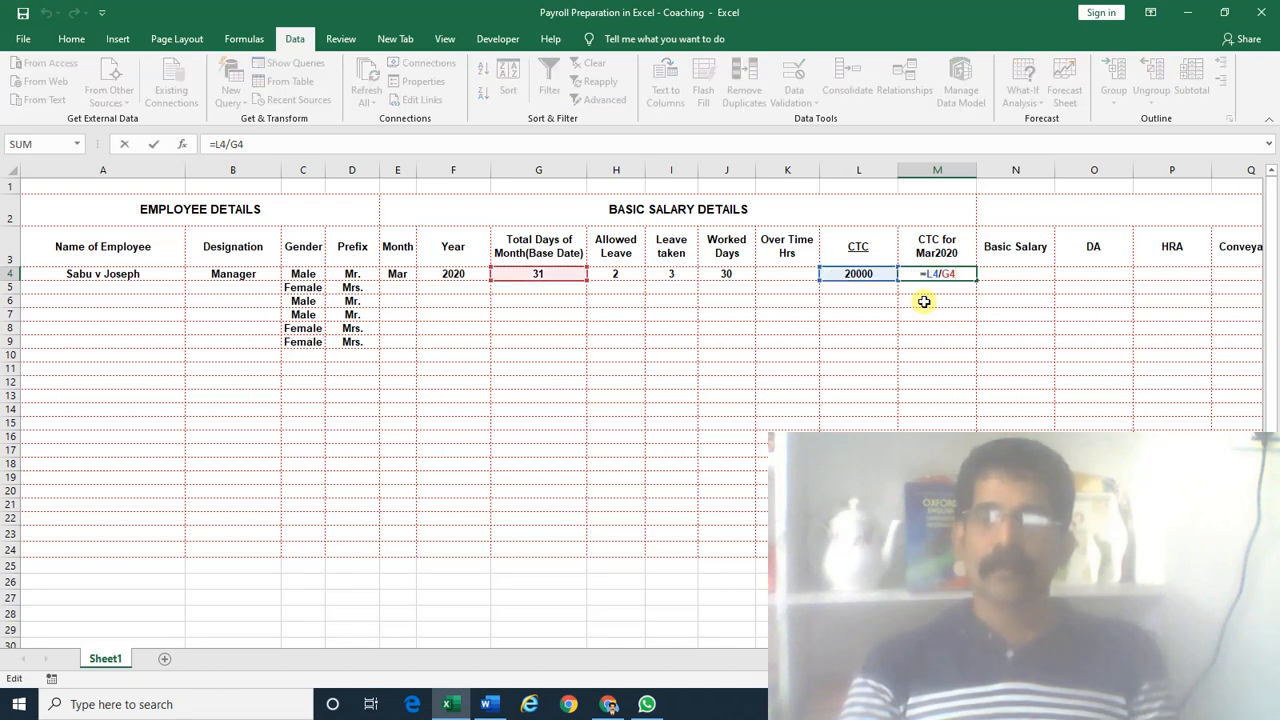
text(*)
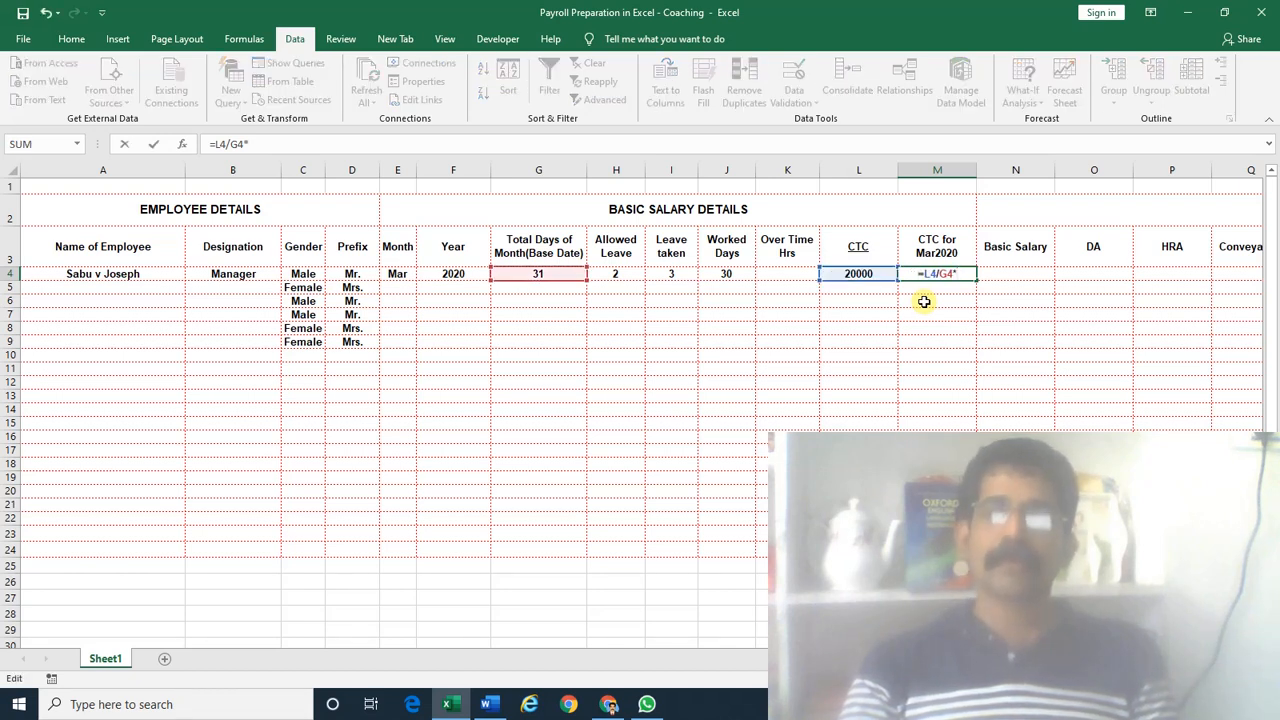
click(740, 273)
key(Return)
key(Up)
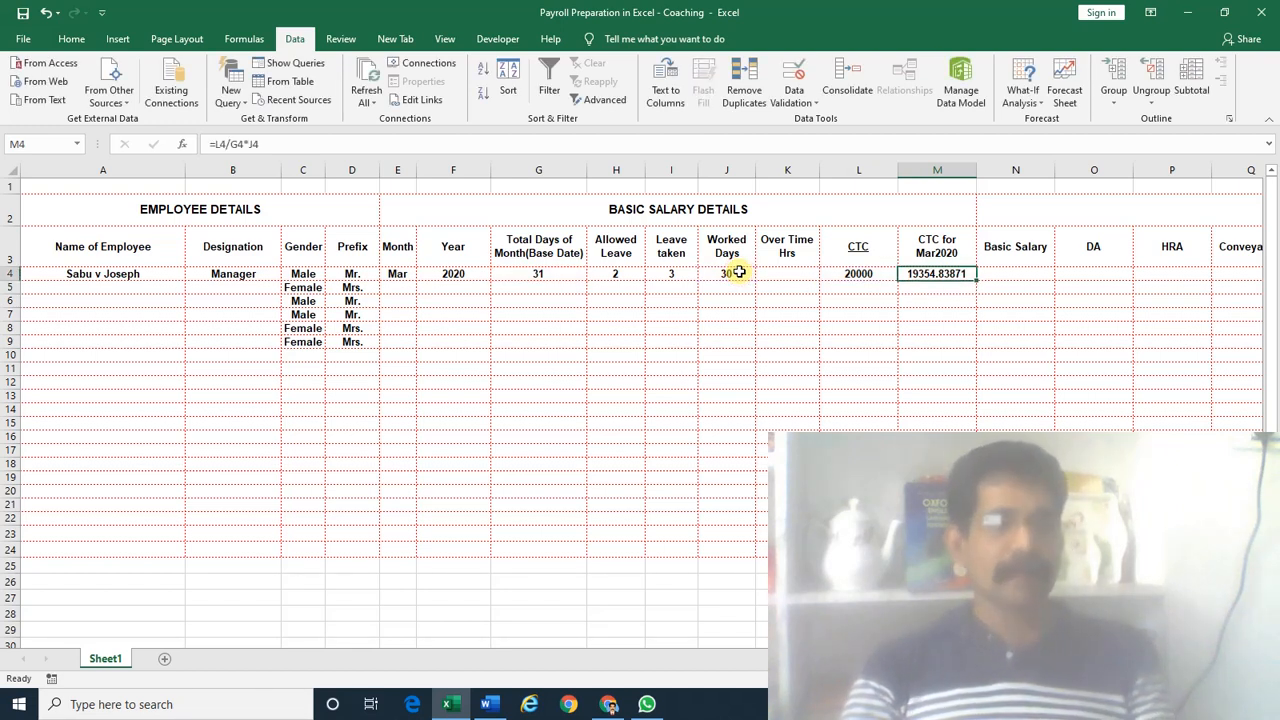
Try wrapping the M4 formula in ROUND, then cancel the edit
key(F2)
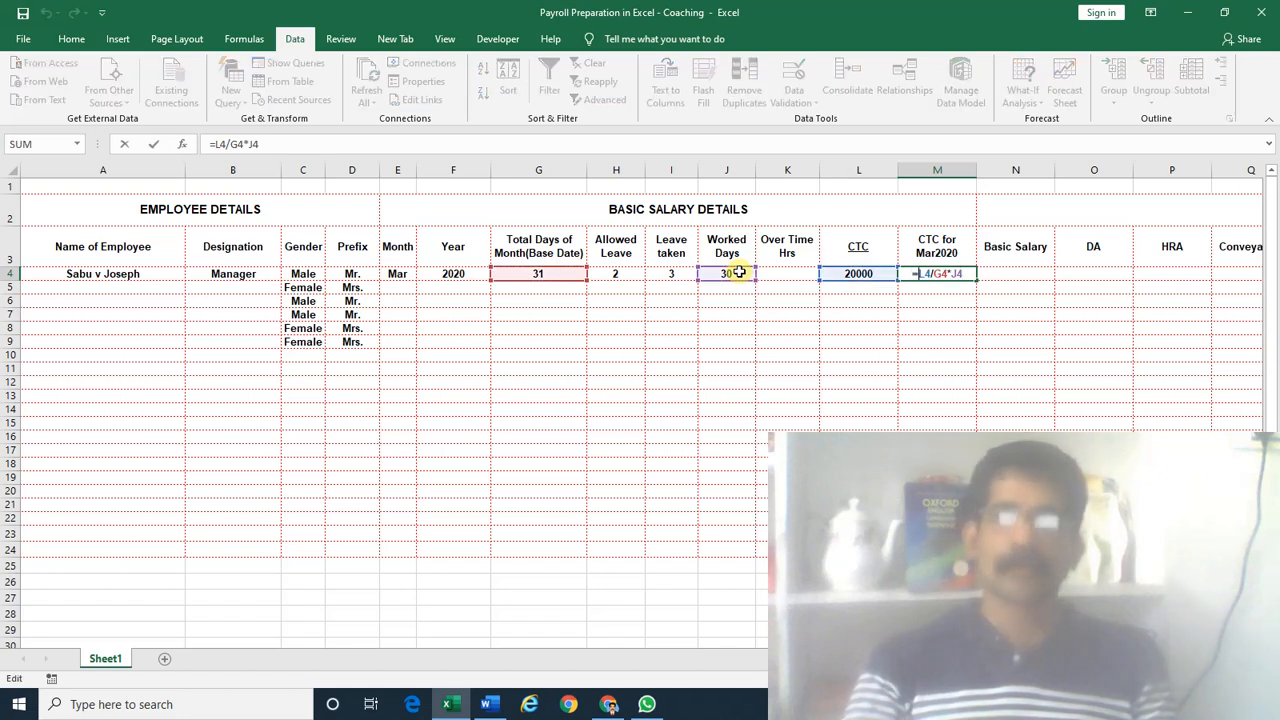
text(rou)
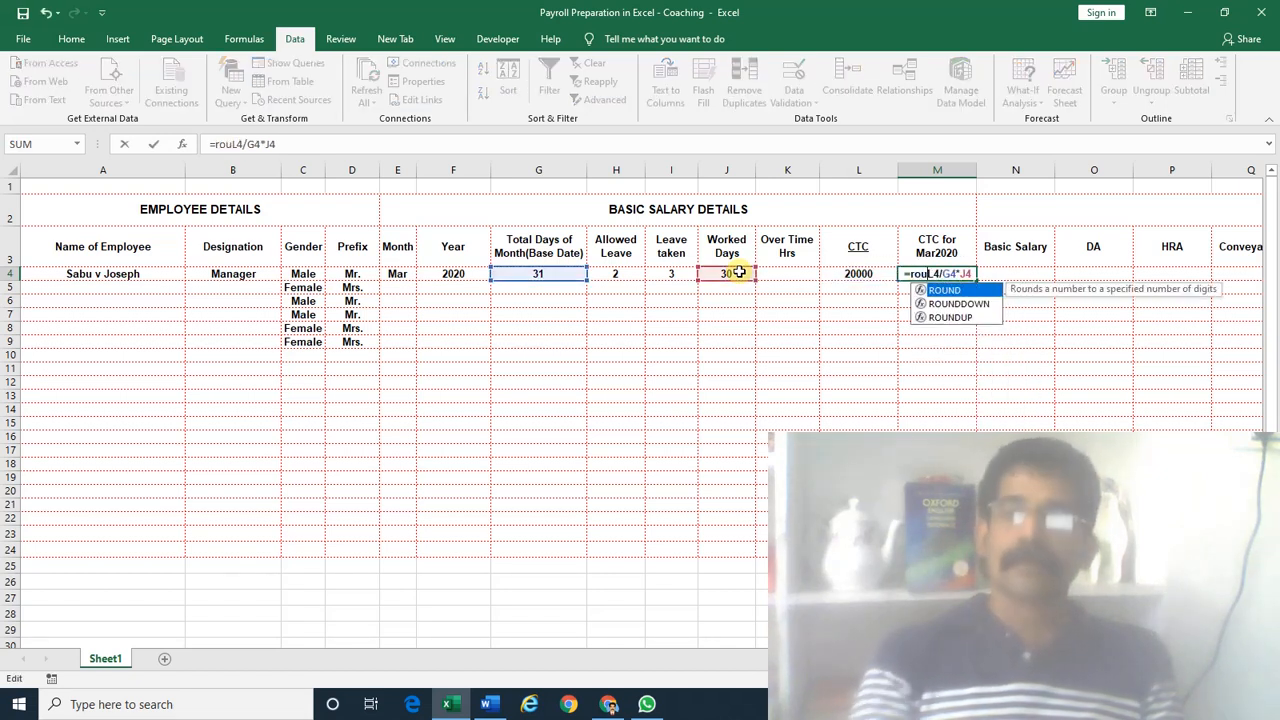
key(Tab)
key(End)
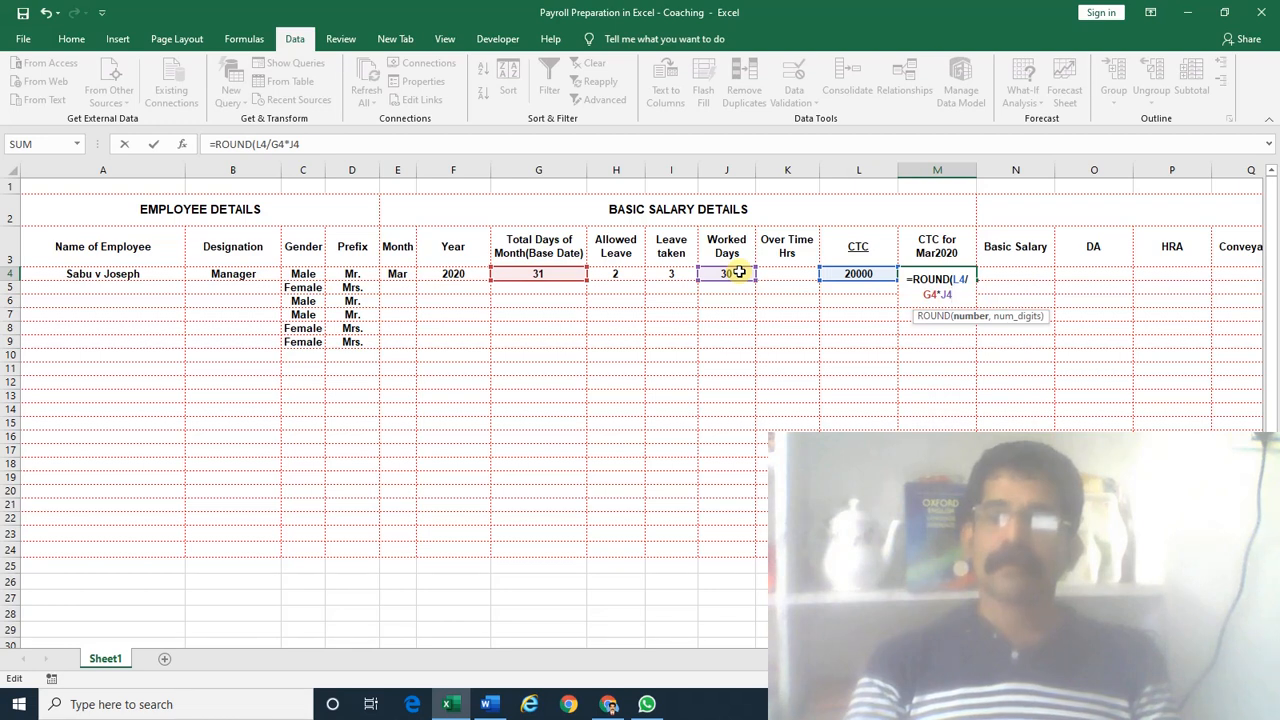
text(,0)
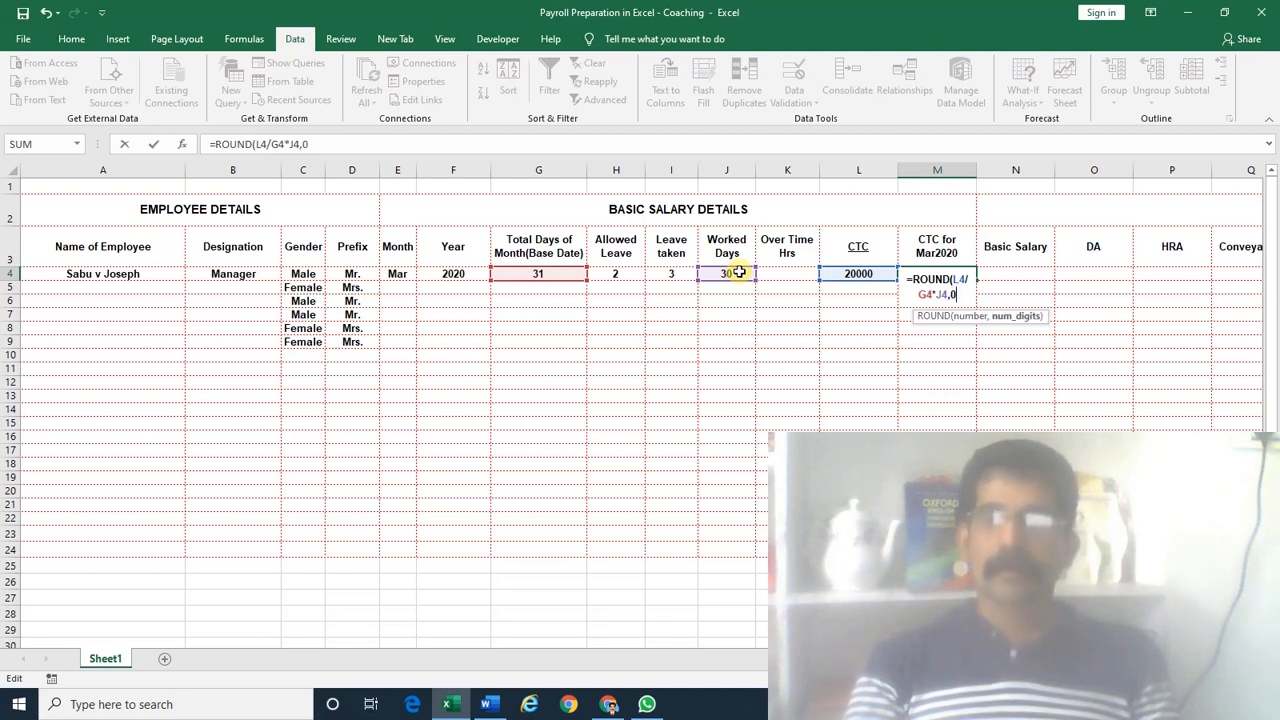
key(Escape)
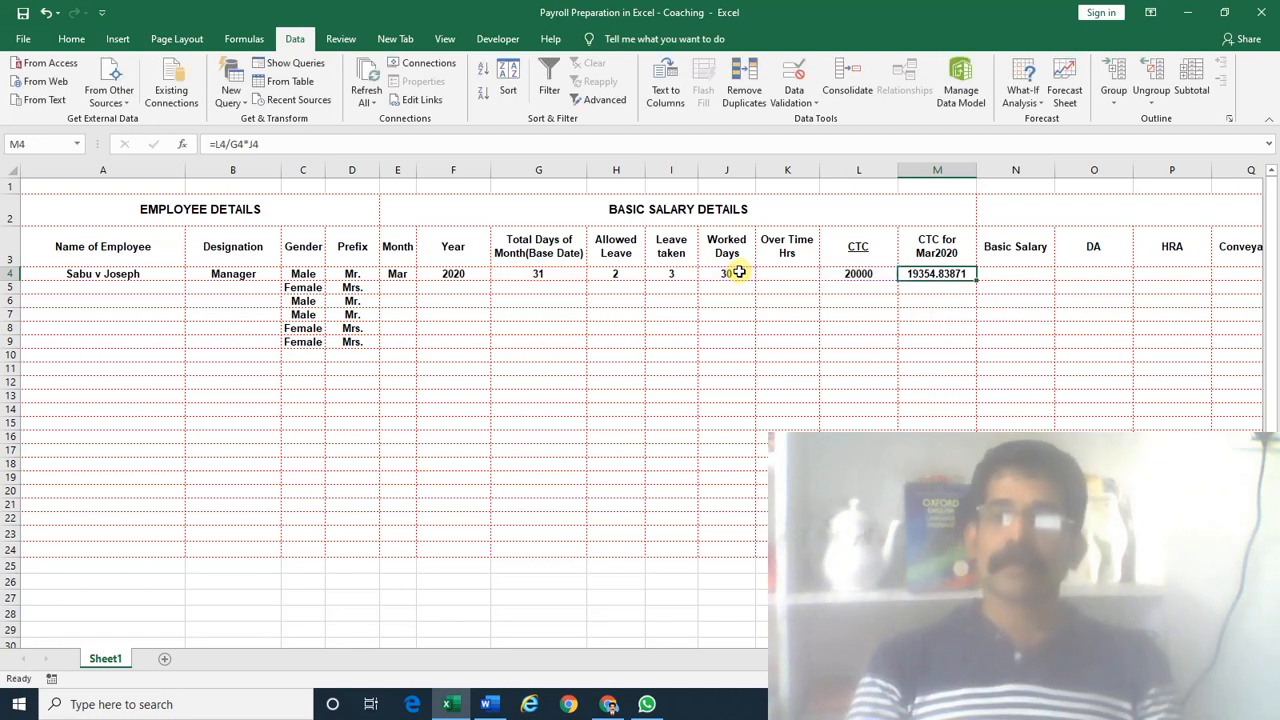
Enter the value 19354.83871 in M7
key(Down)
key(Down)
key(Down)
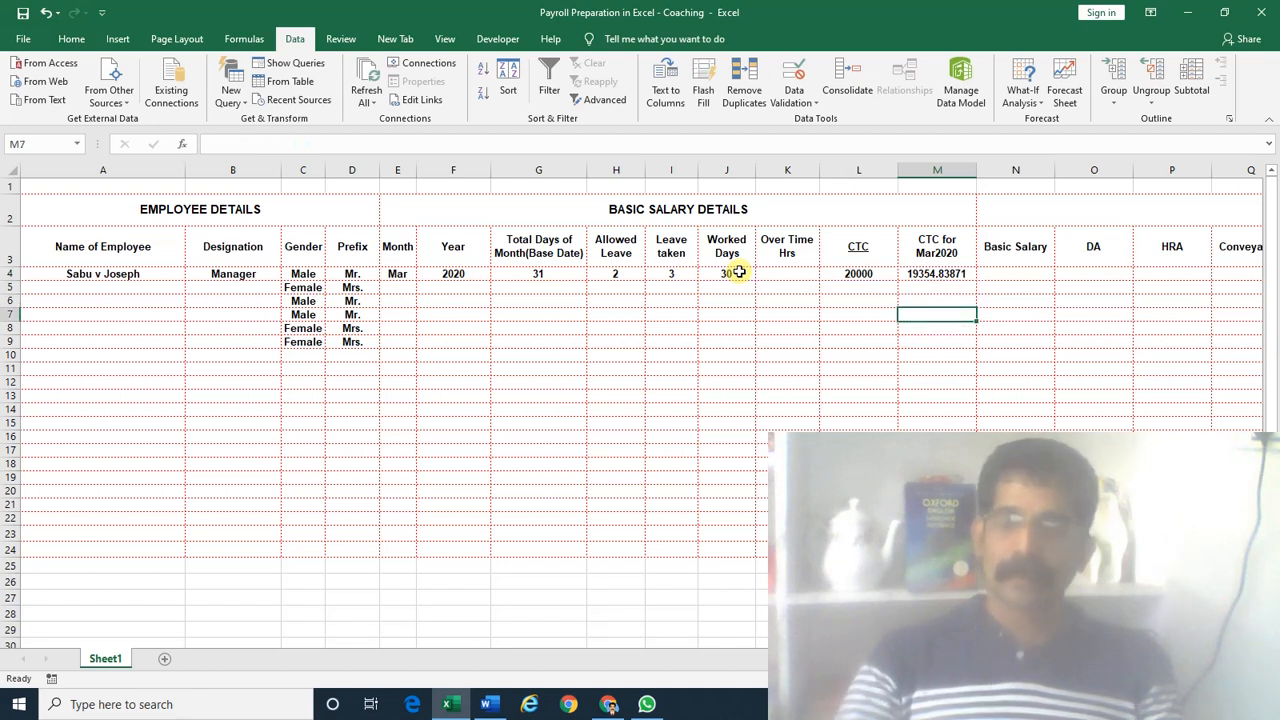
text(19354)
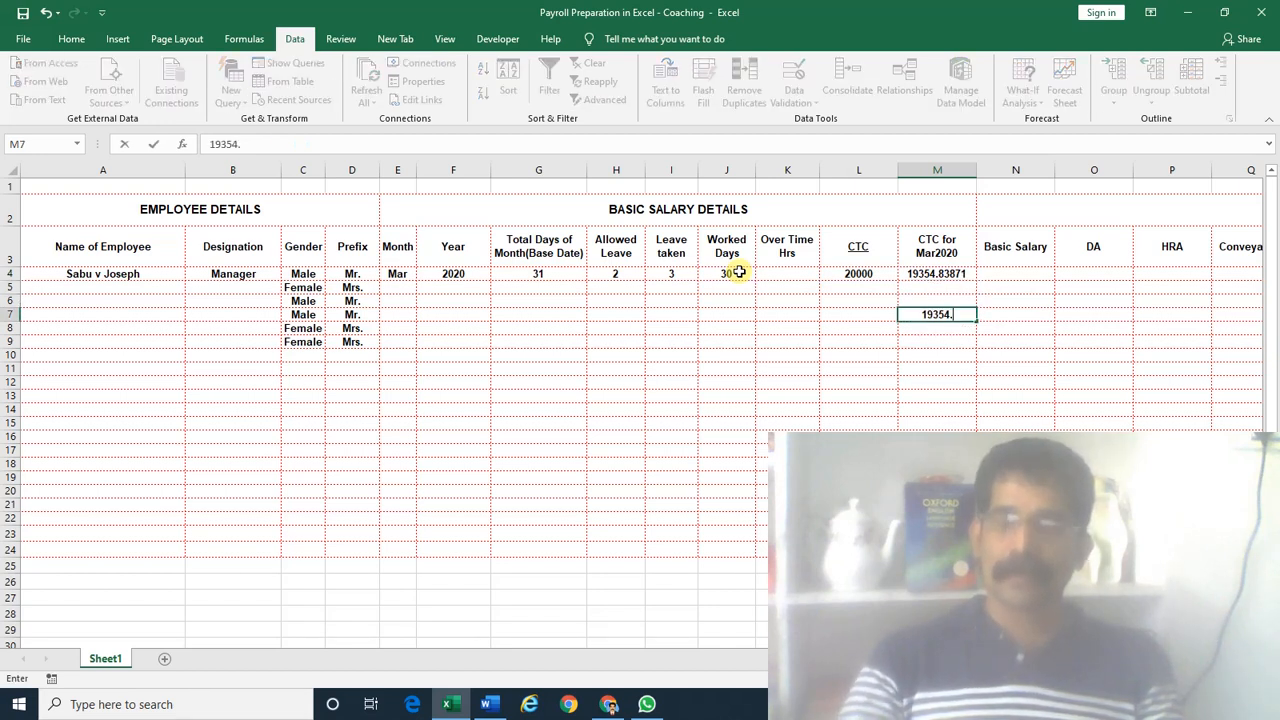
text(.83871)
key(Return)
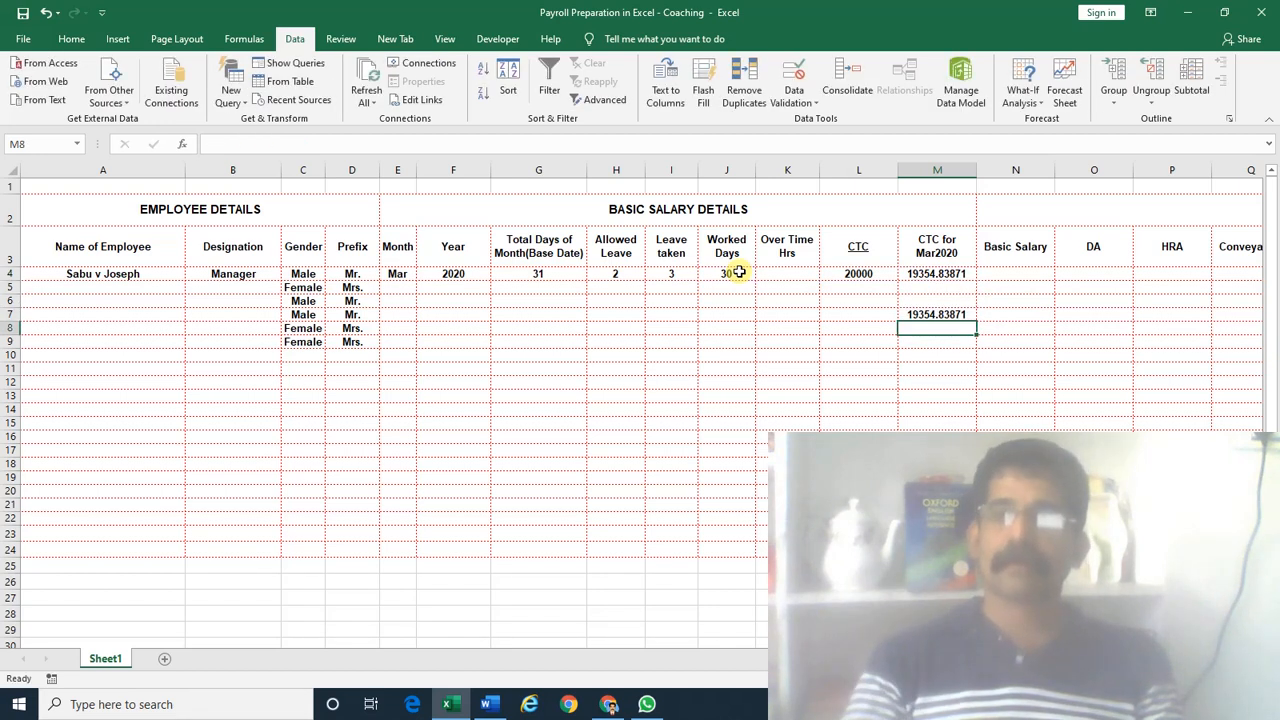
key(Up)
key(Up)
key(Up)
key(Up)
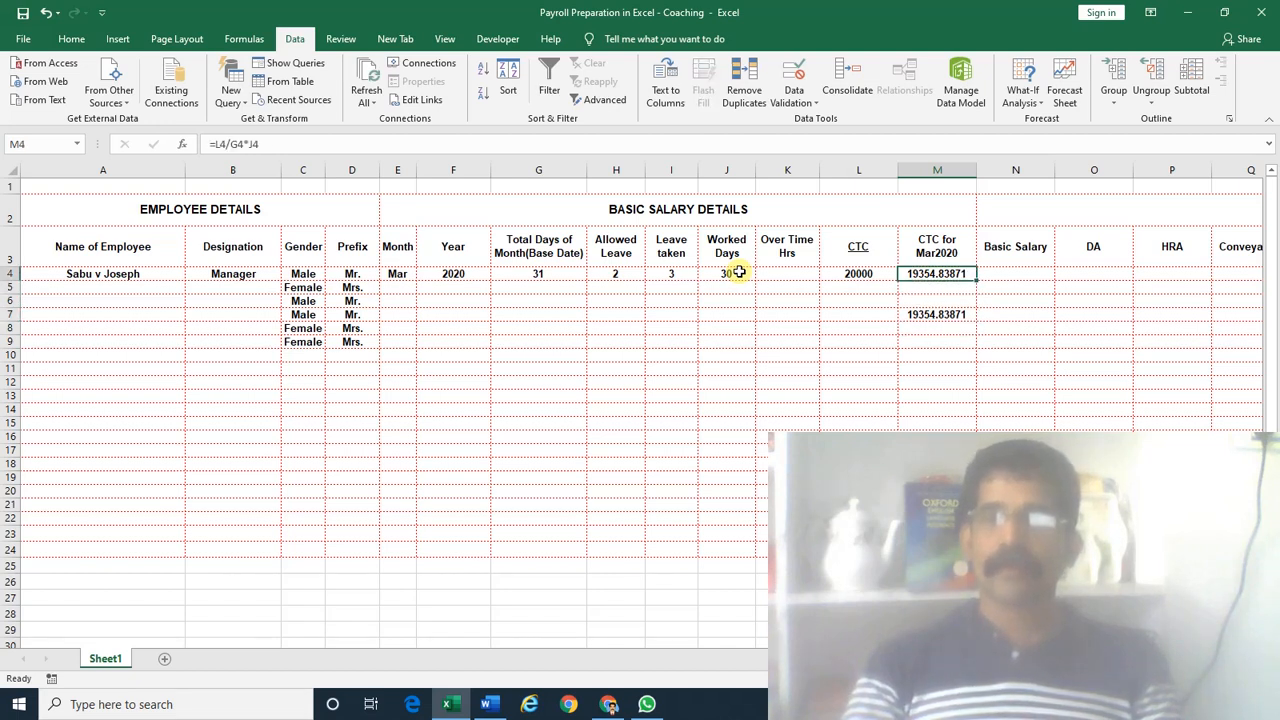
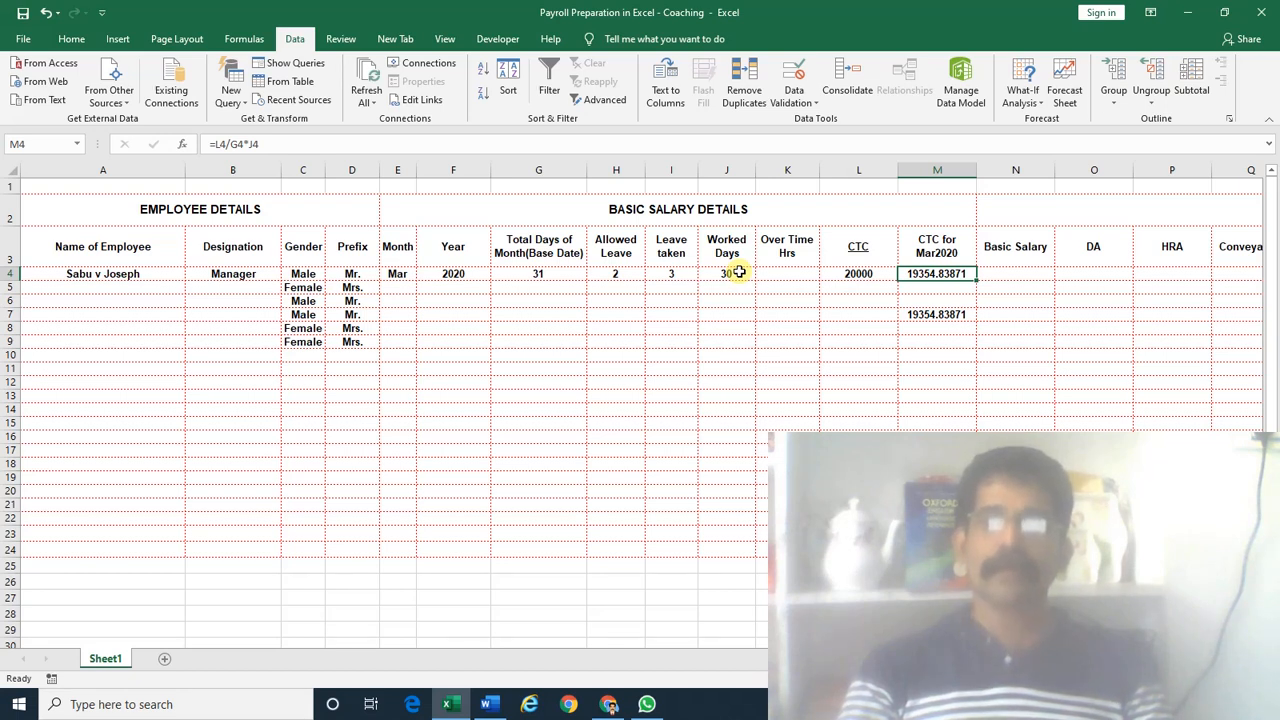
Change M4's formula to =ROUND(L4/G4*J4,-1) so the March CTC shows 19350
key(F2)
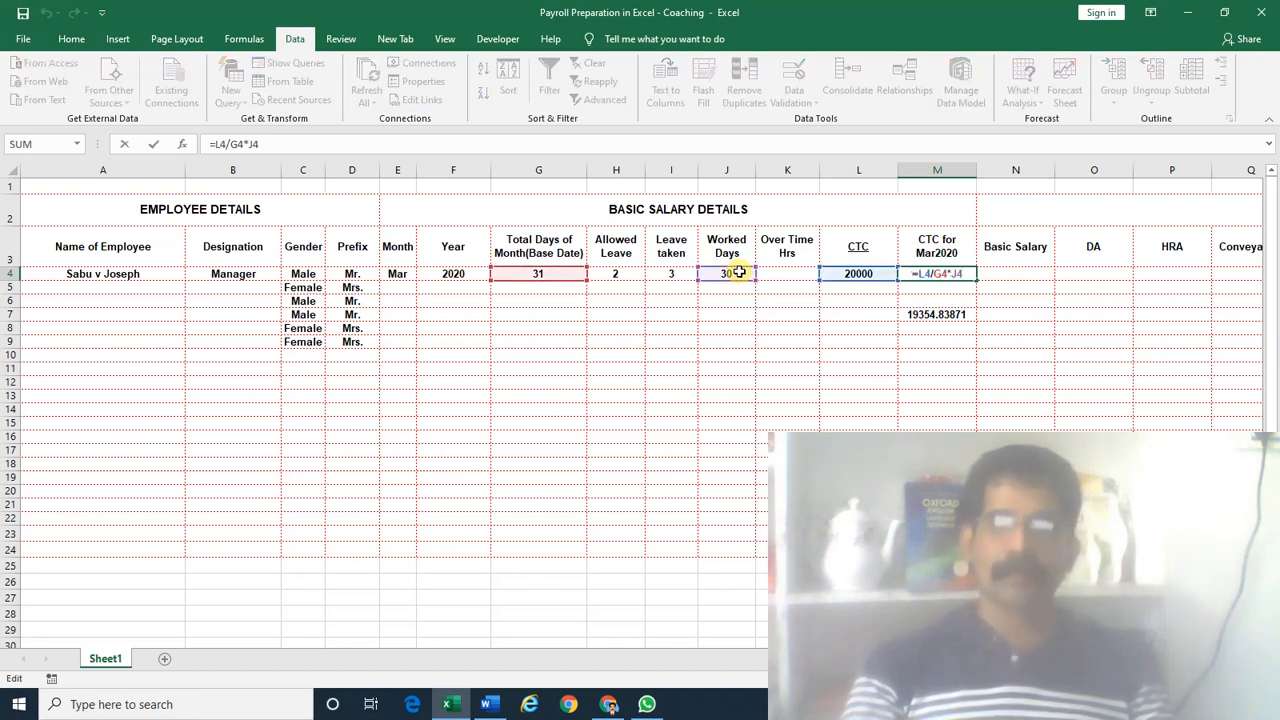
text(ROUND()
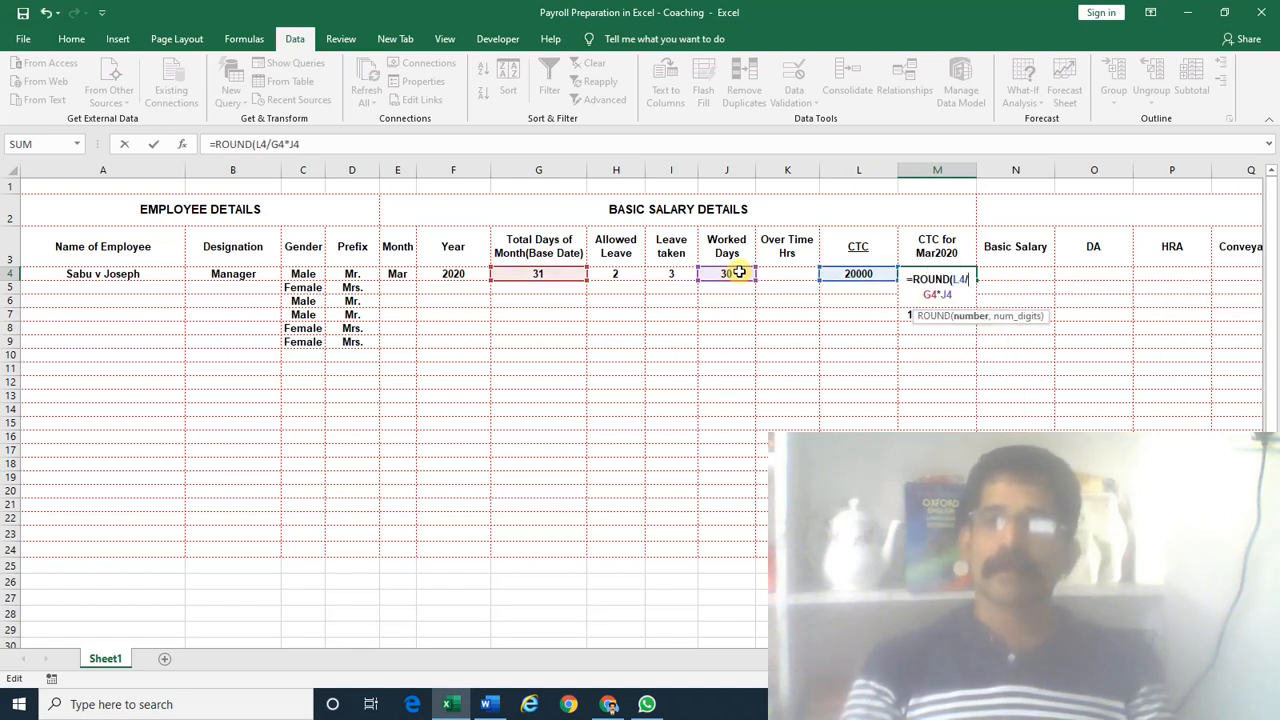
text(,)
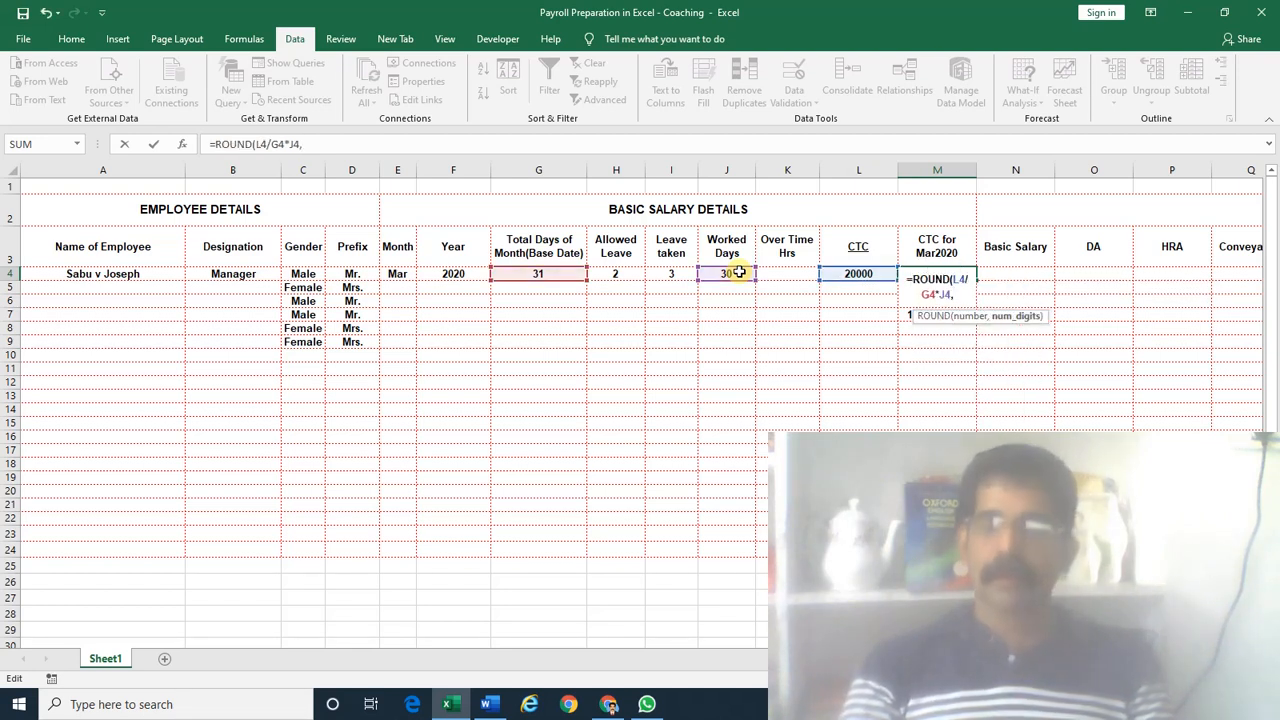
text(-1))
key(Return)
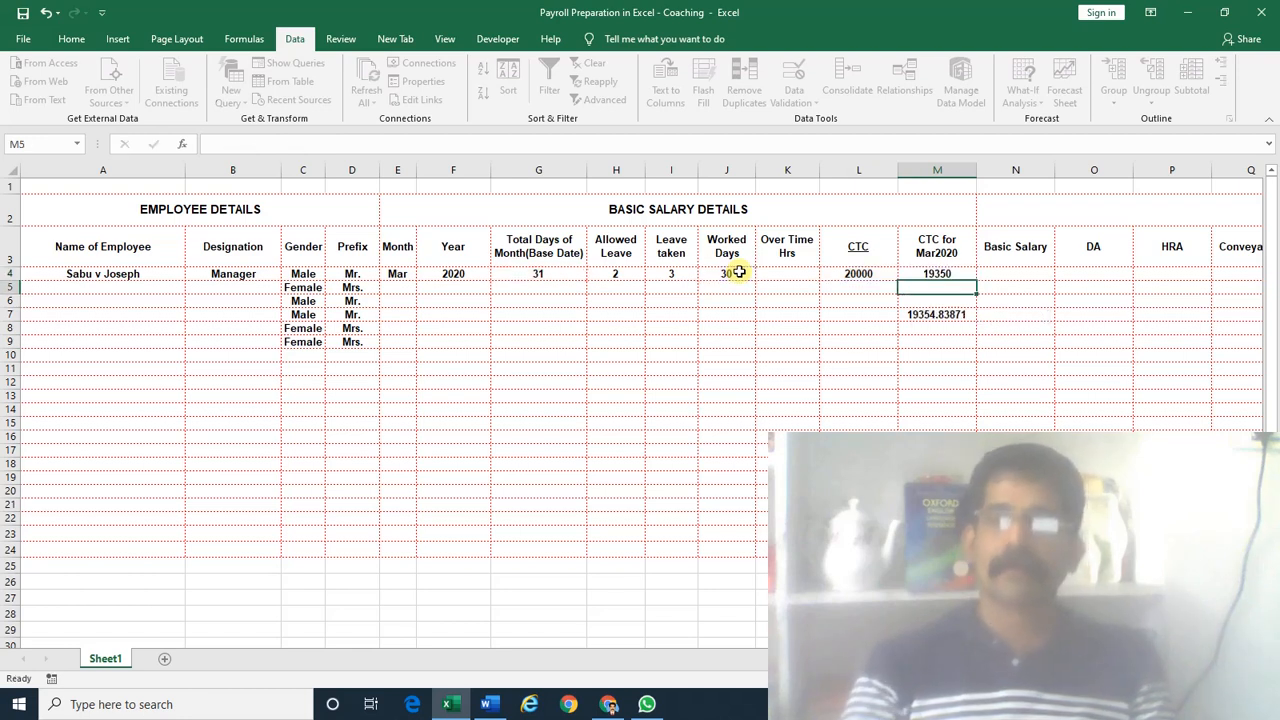
key(Up)
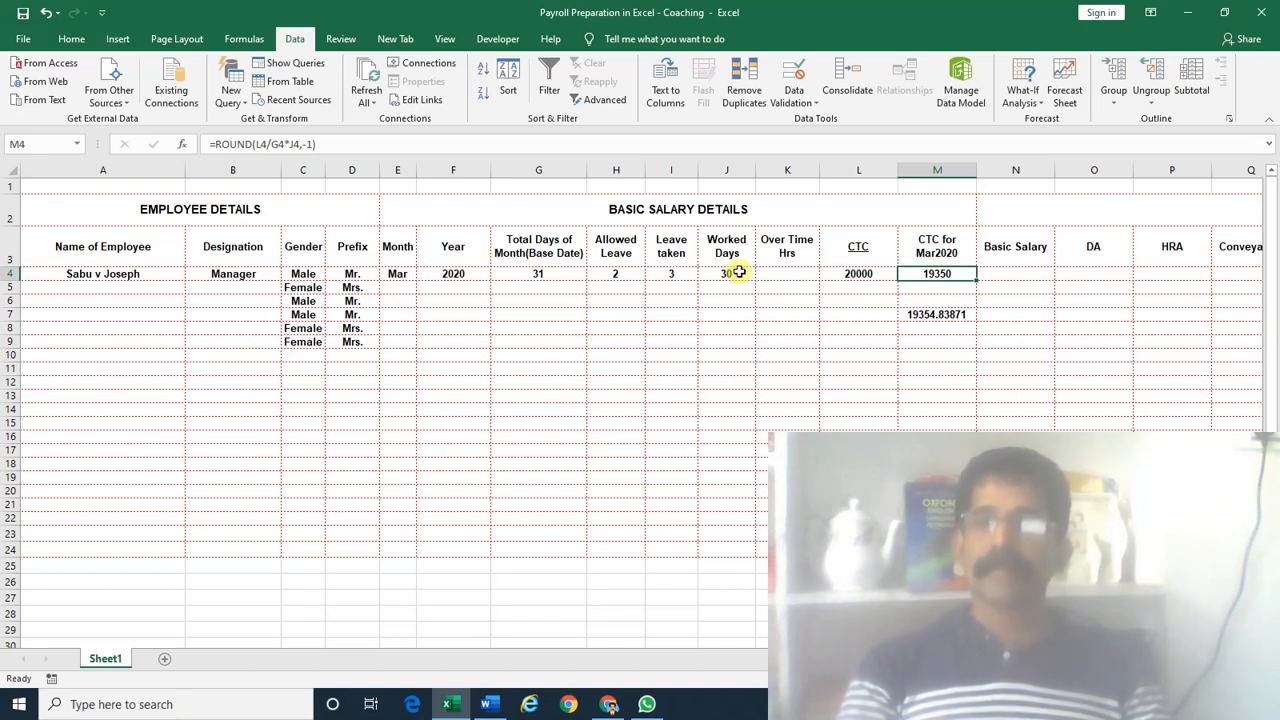
Wrap the value in M7 in ROUND with 0 digits, so it shows 19355
key(Down)
key(Down)
key(Down)
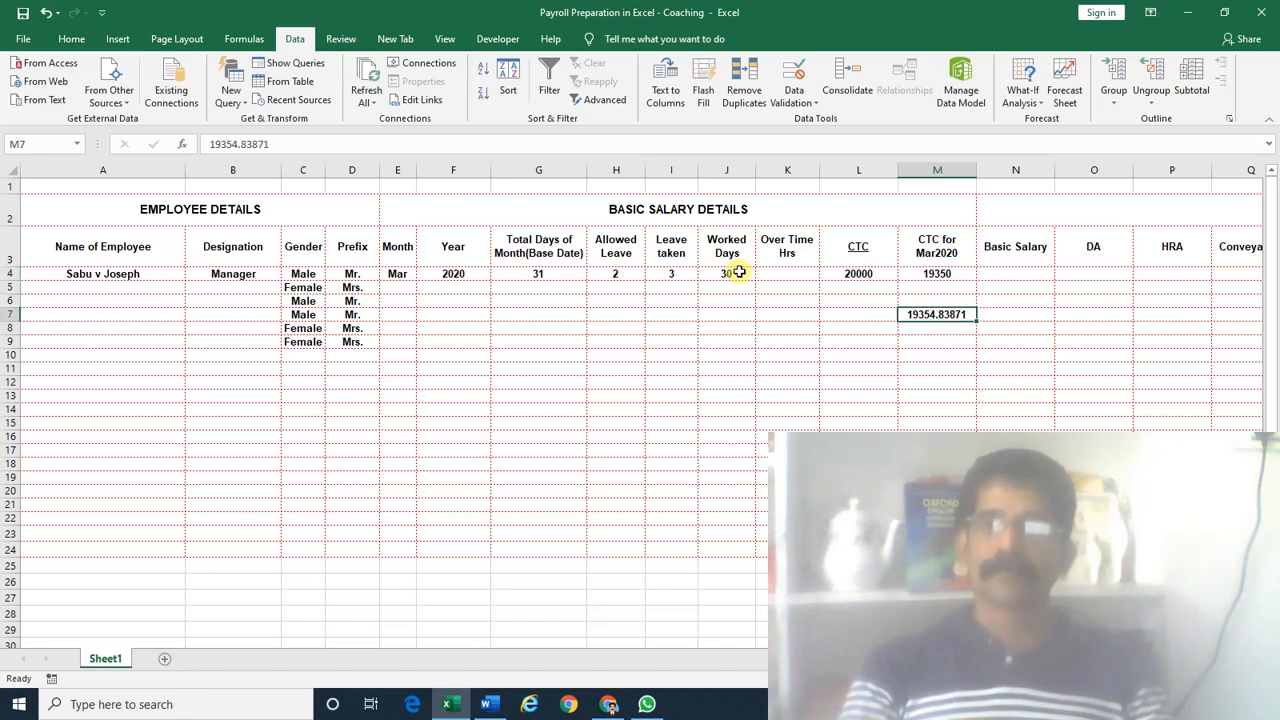
key(F2)
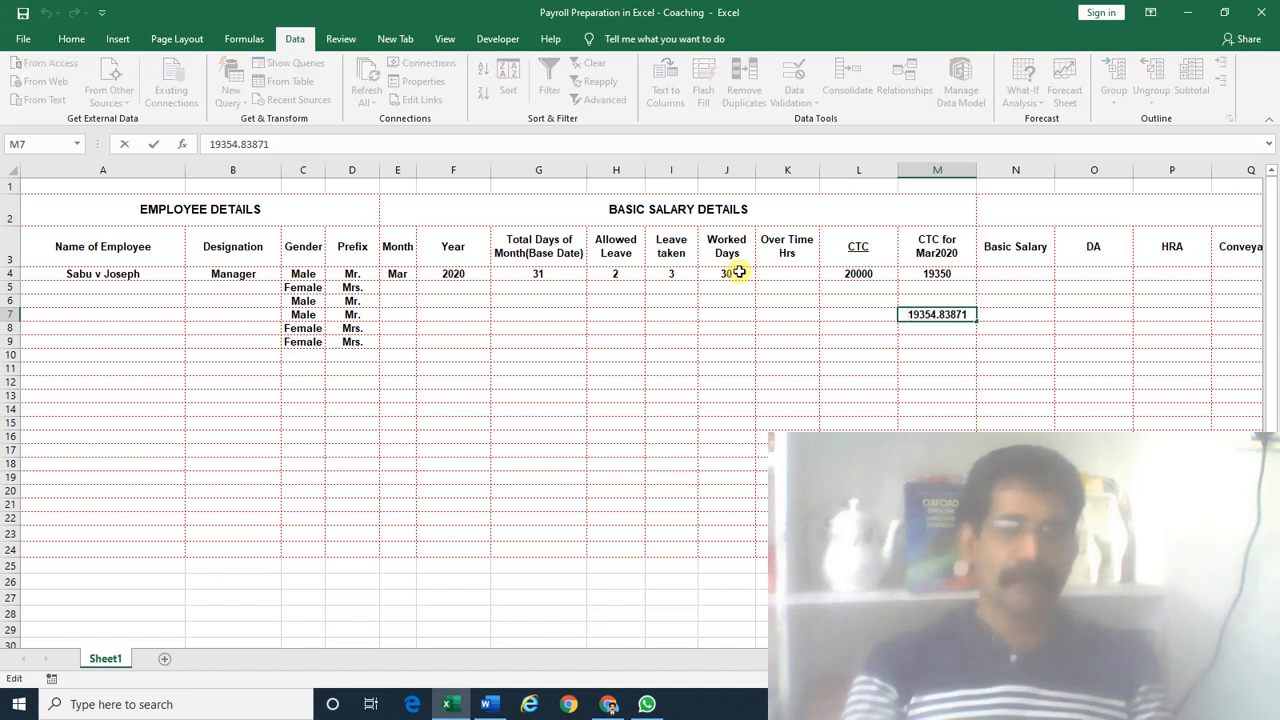
key(Home)
text(=rou)
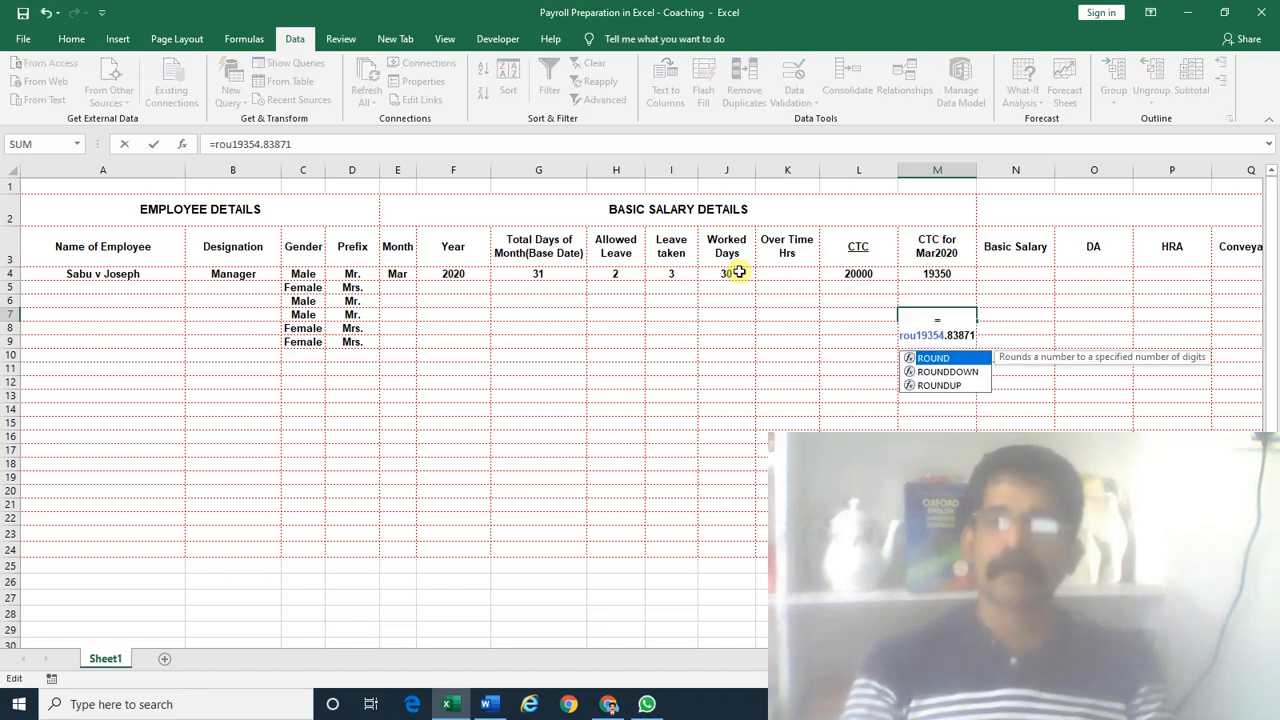
key(Tab)
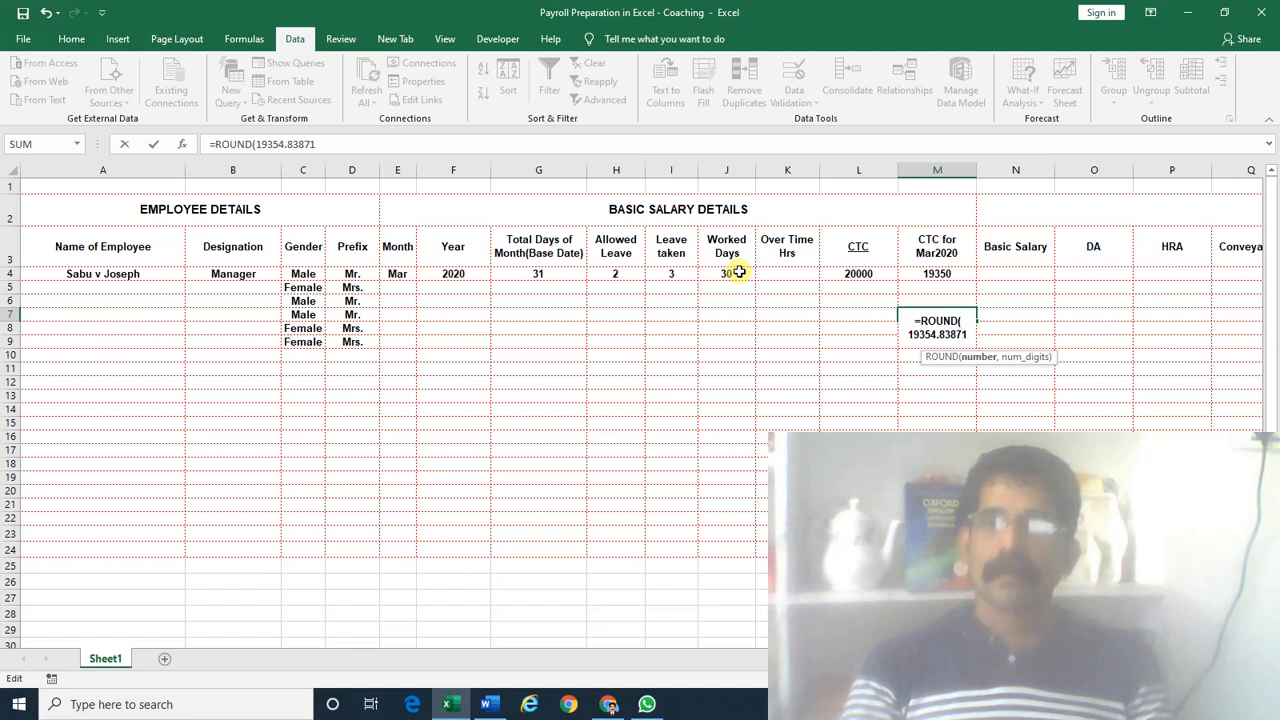
text(,0)
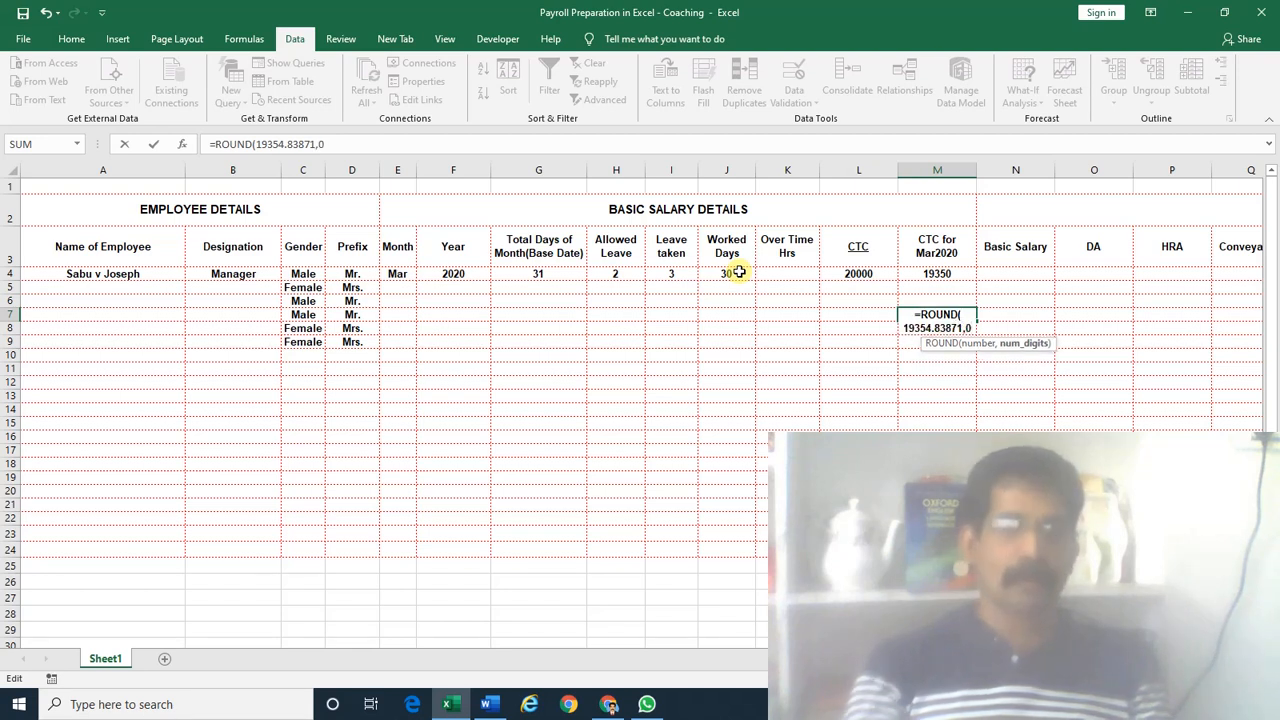
text())
key(Return)
key(Up)
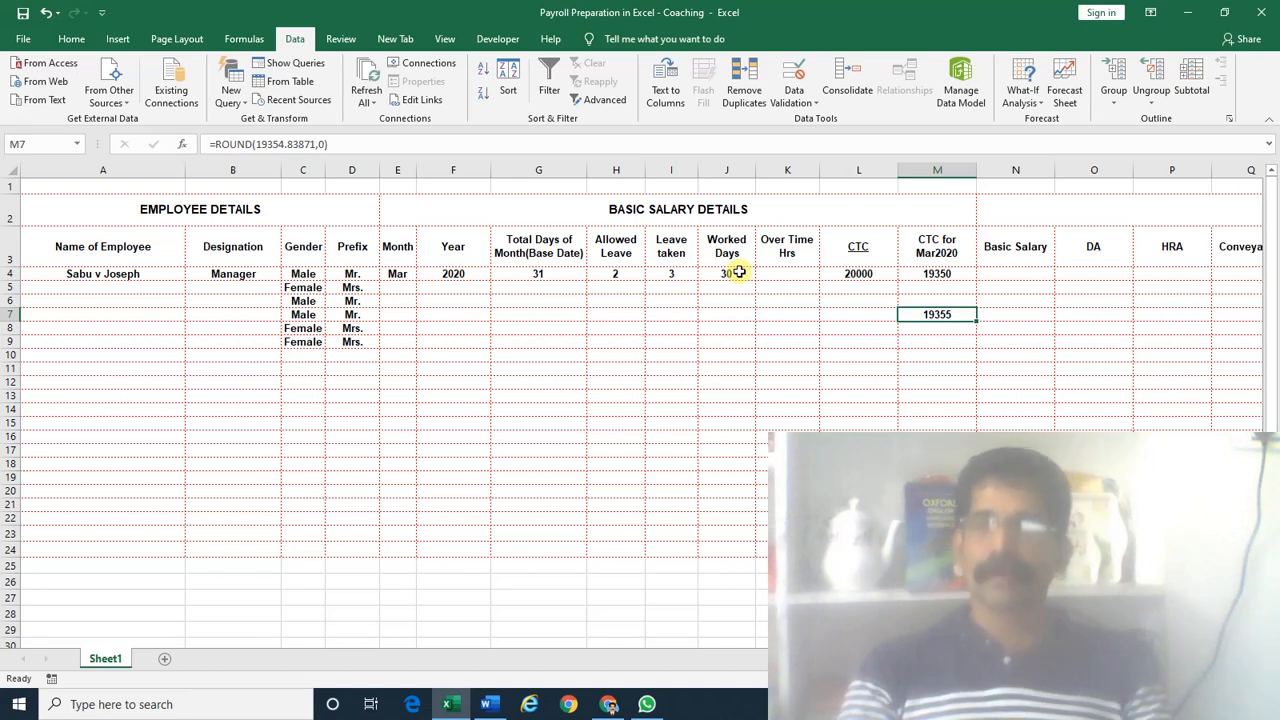
Delete the 19355 from M7, leaving row 7 empty
key(Delete)
key(Up)
key(Up)
key(Up)
key(Right)
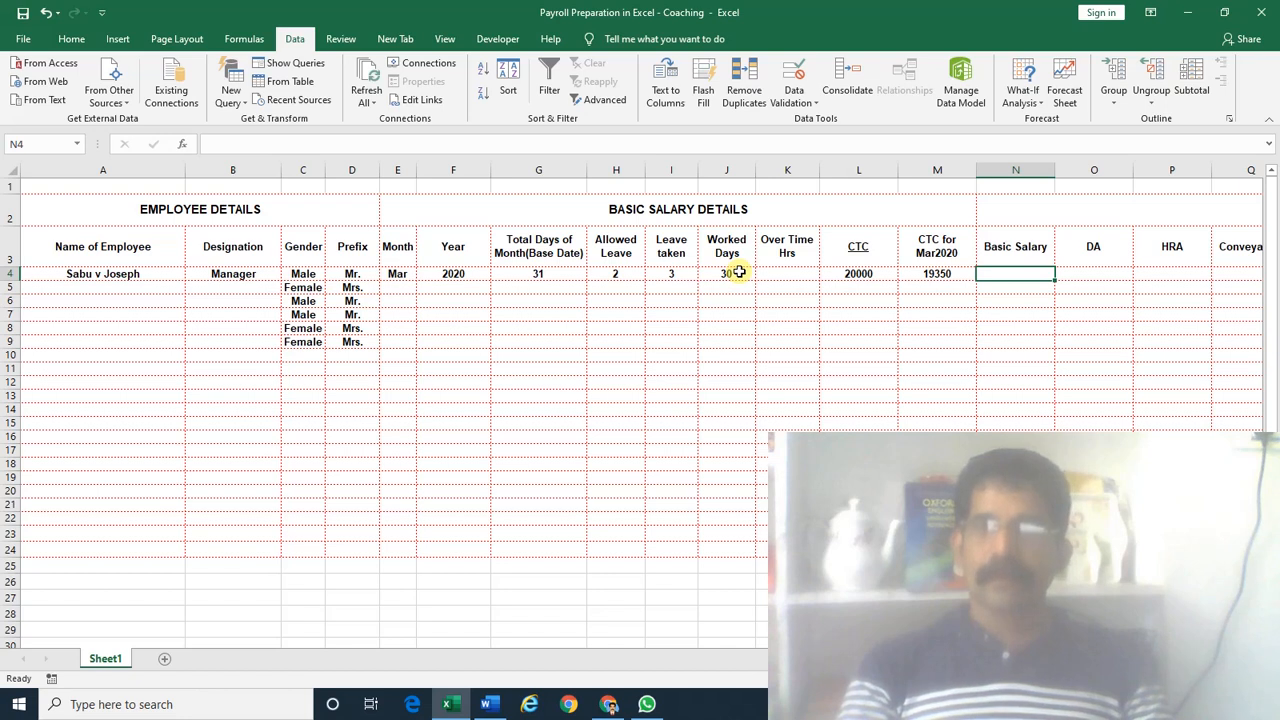
Append 50% to the Basic Salary header and 10% to the DA header
key(Left)
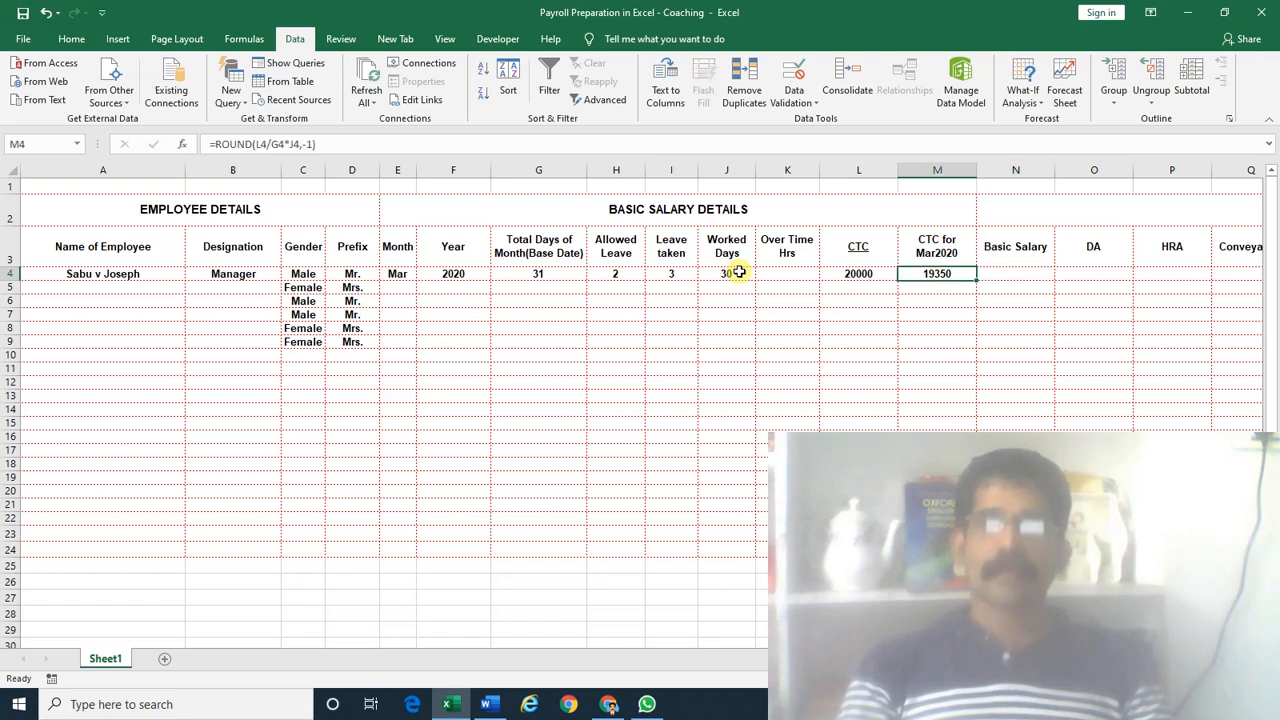
key(Right)
key(Right)
key(Right)
key(Right)
key(Right)
key(Right)
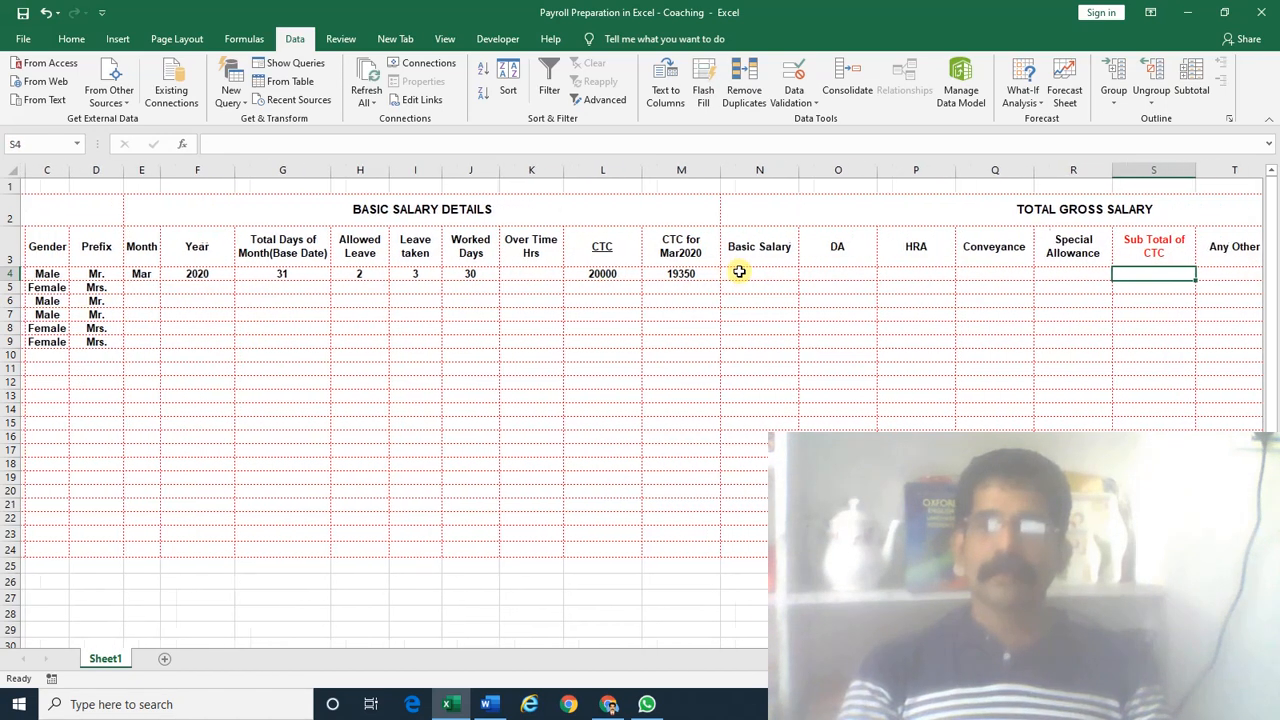
key(Left)
key(Left)
key(Left)
key(Left)
key(Left)
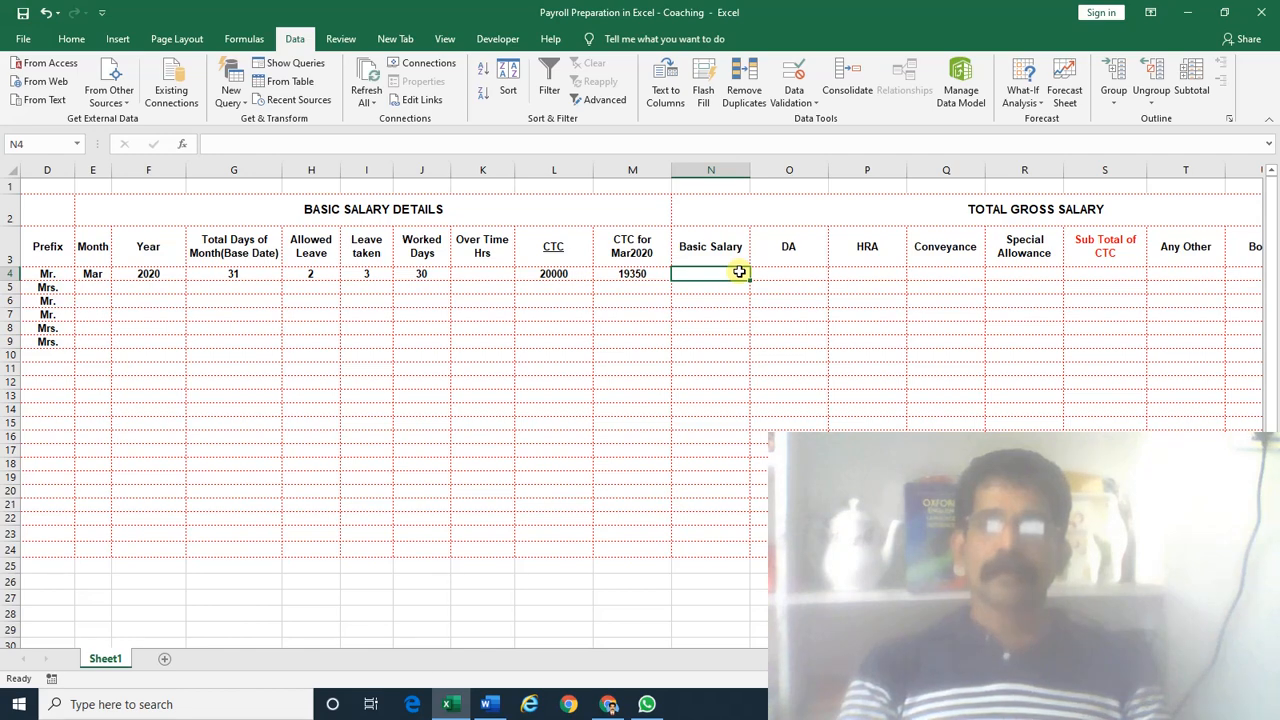
key(Up)
key(F2)
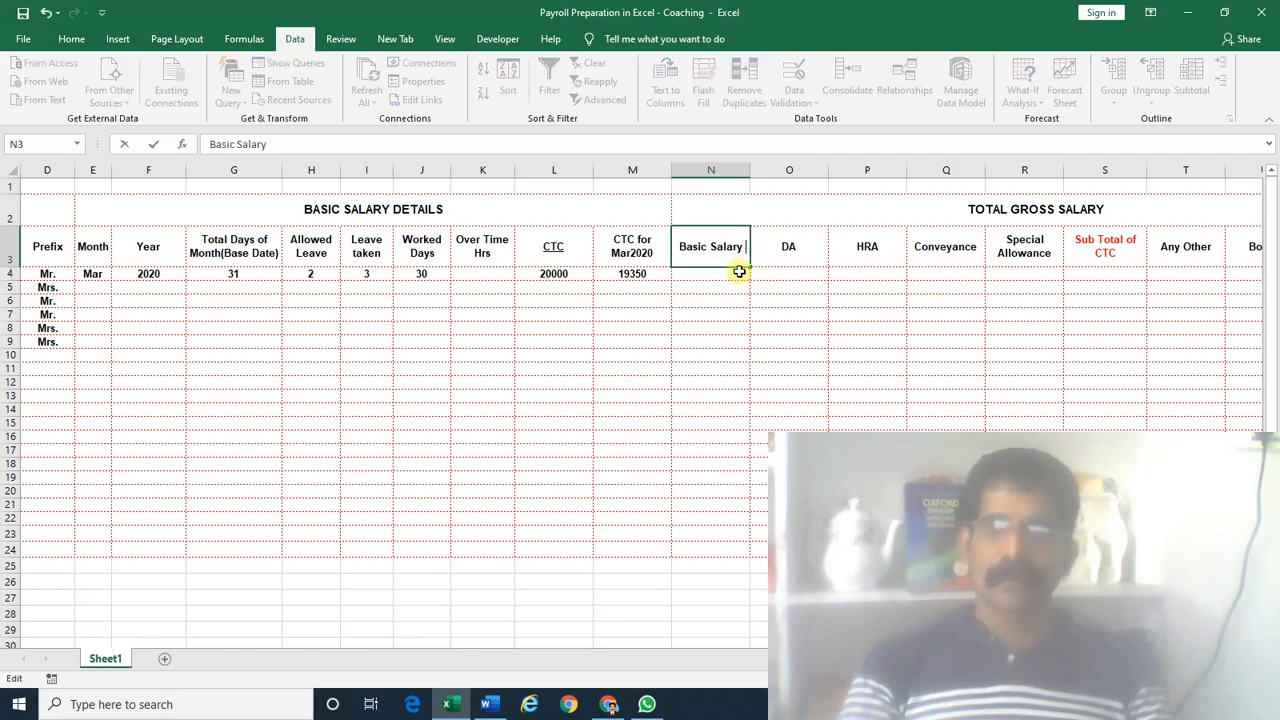
text(50%)
key(Return)
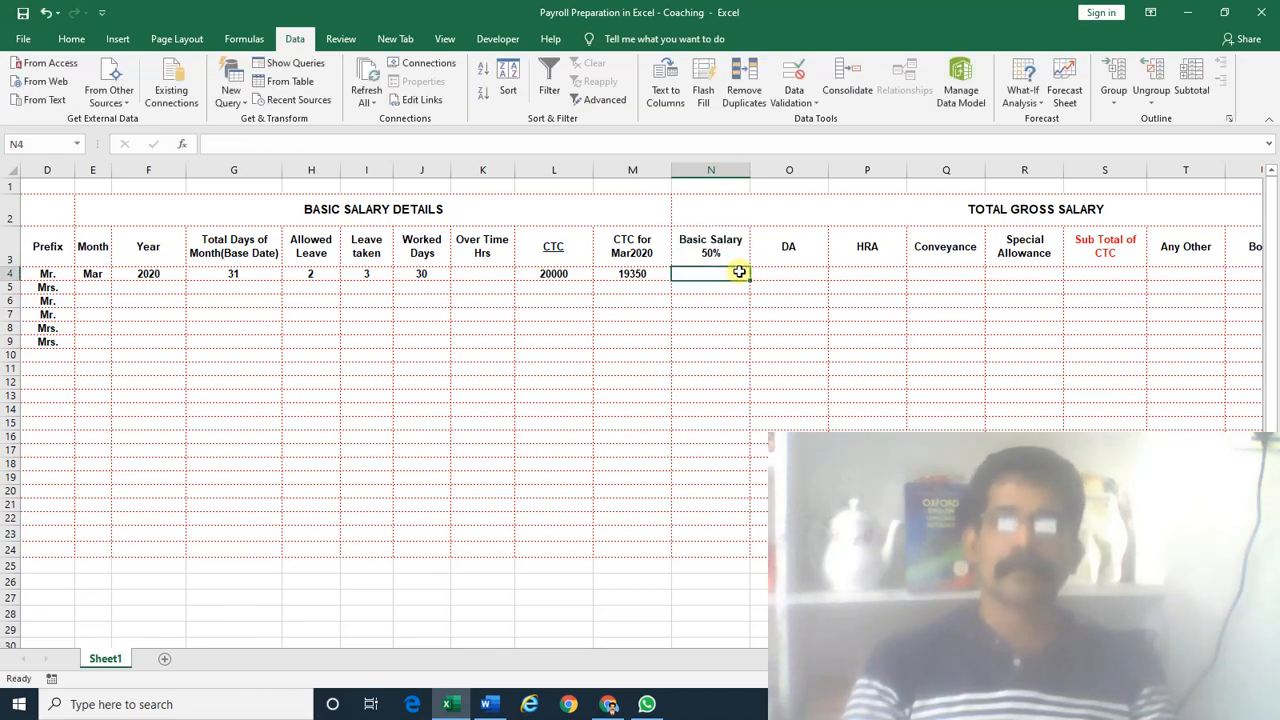
key(Up)
key(Right)
key(F2)
text(10%)
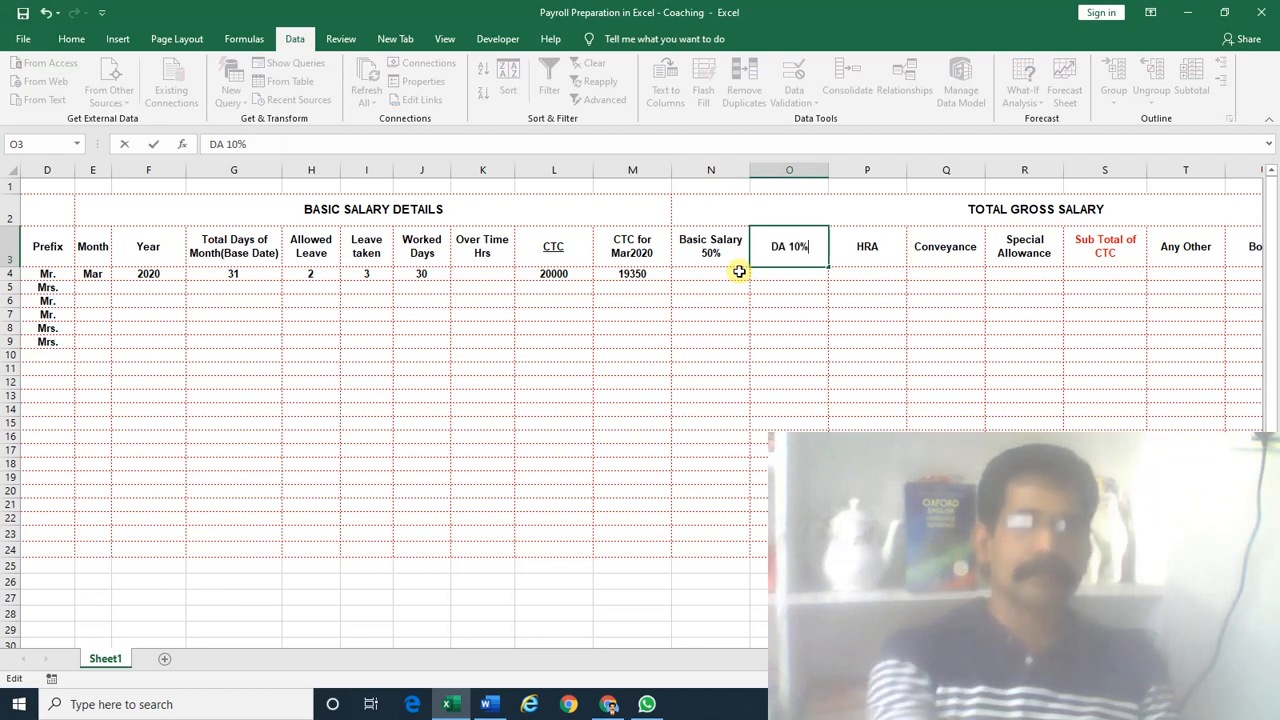
key(Return)
Append 25% to the HRA header in P3 so it reads HRA 25%
key(Up)
key(Right)
key(F2)
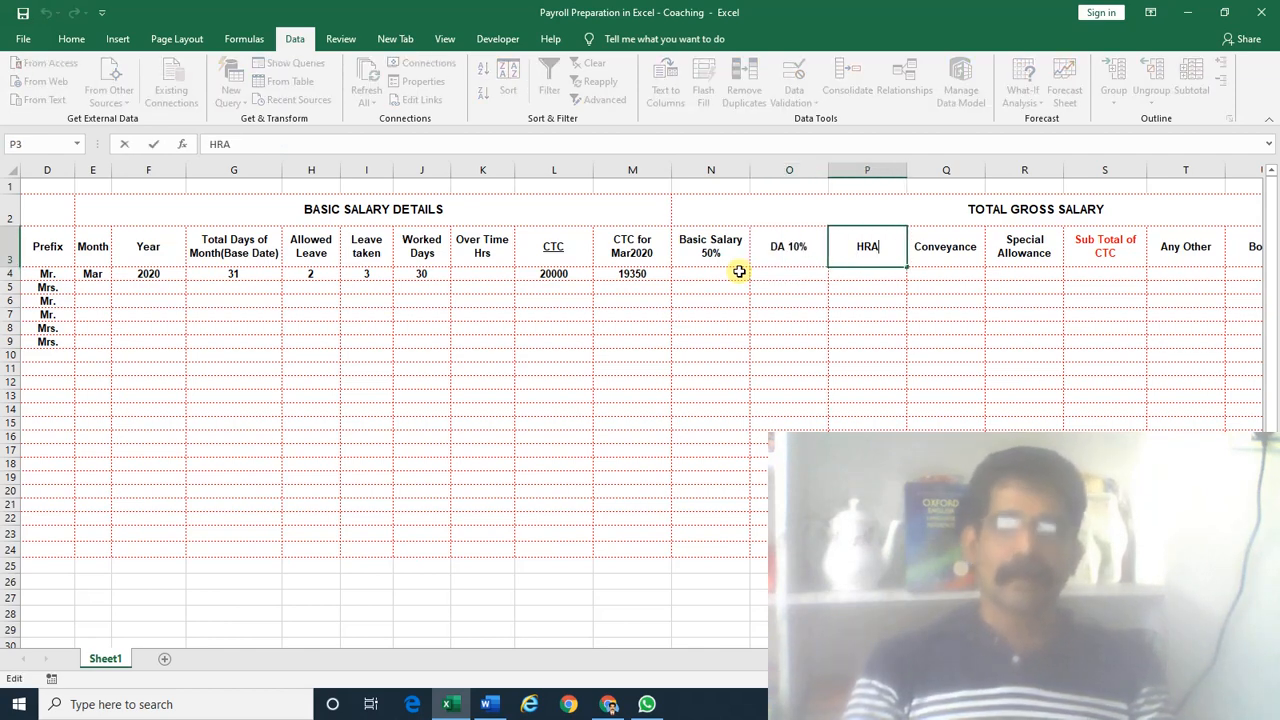
text(25%)
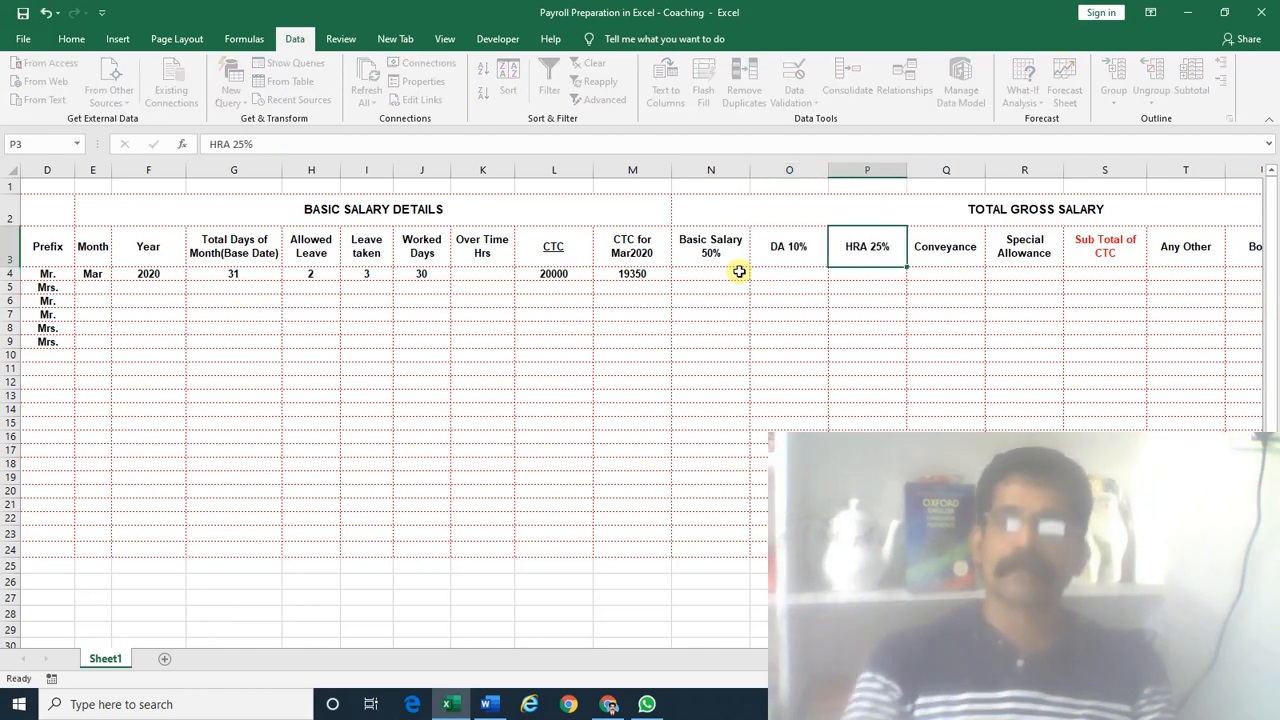
key(Tab)
key(Down)
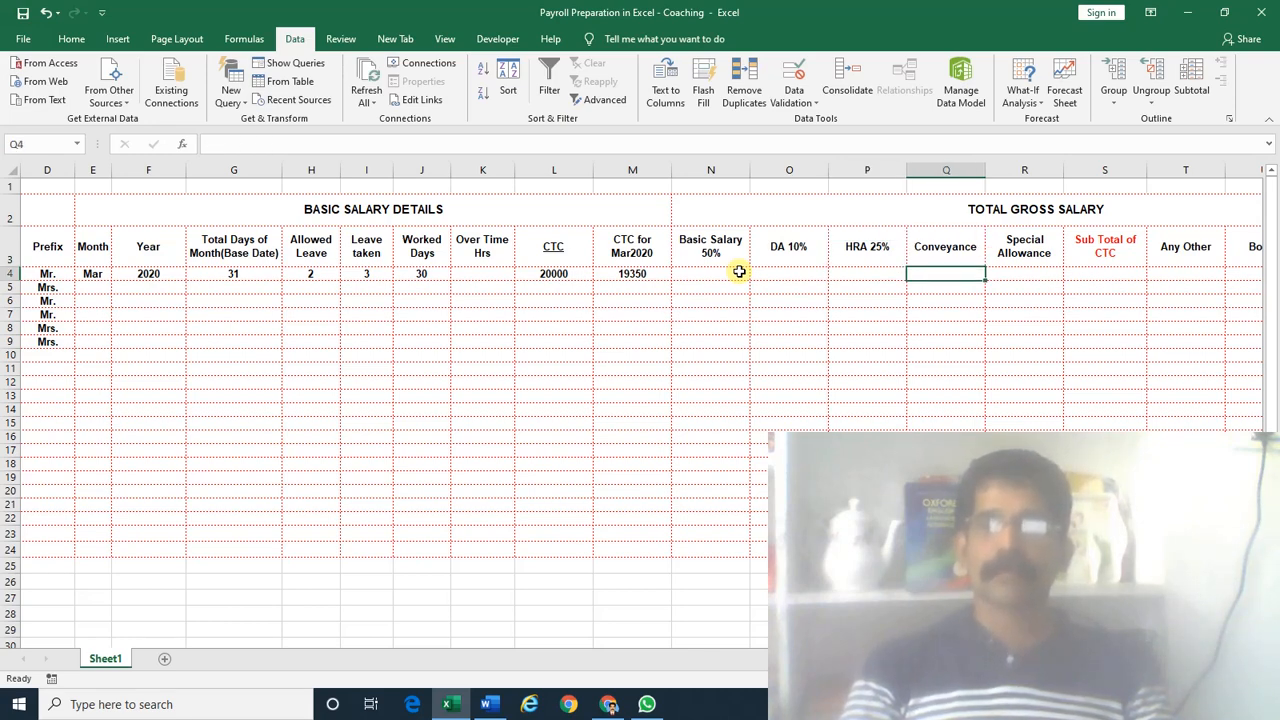
key(Right)
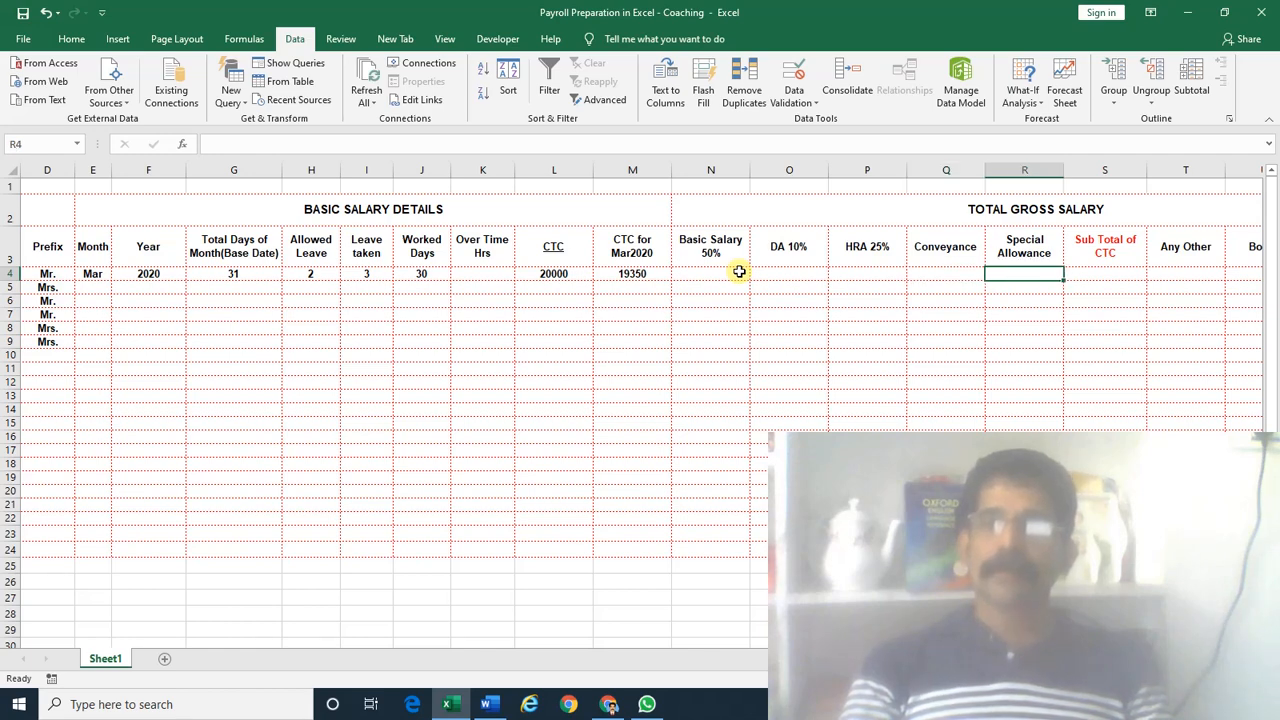
key(Left)
key(Left)
key(Left)
key(Left)
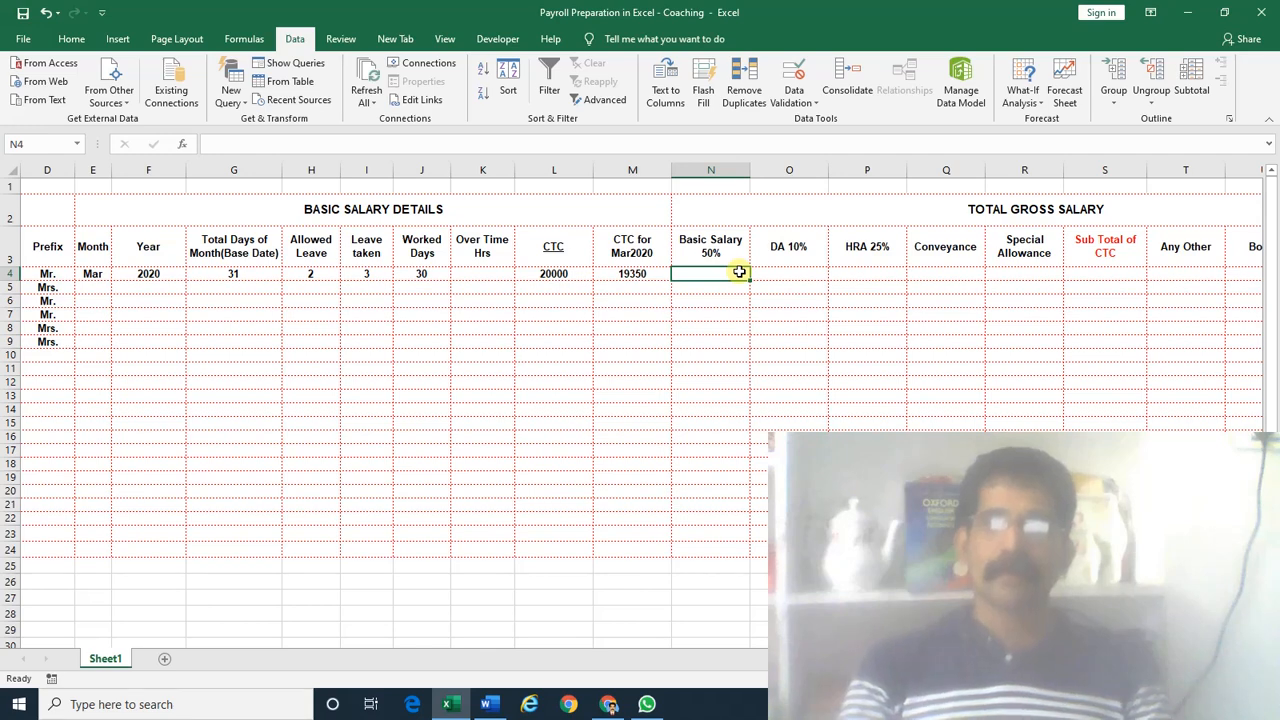
Enter =M4*50% as the Basic Salary in N4
text(=)
key(Left)
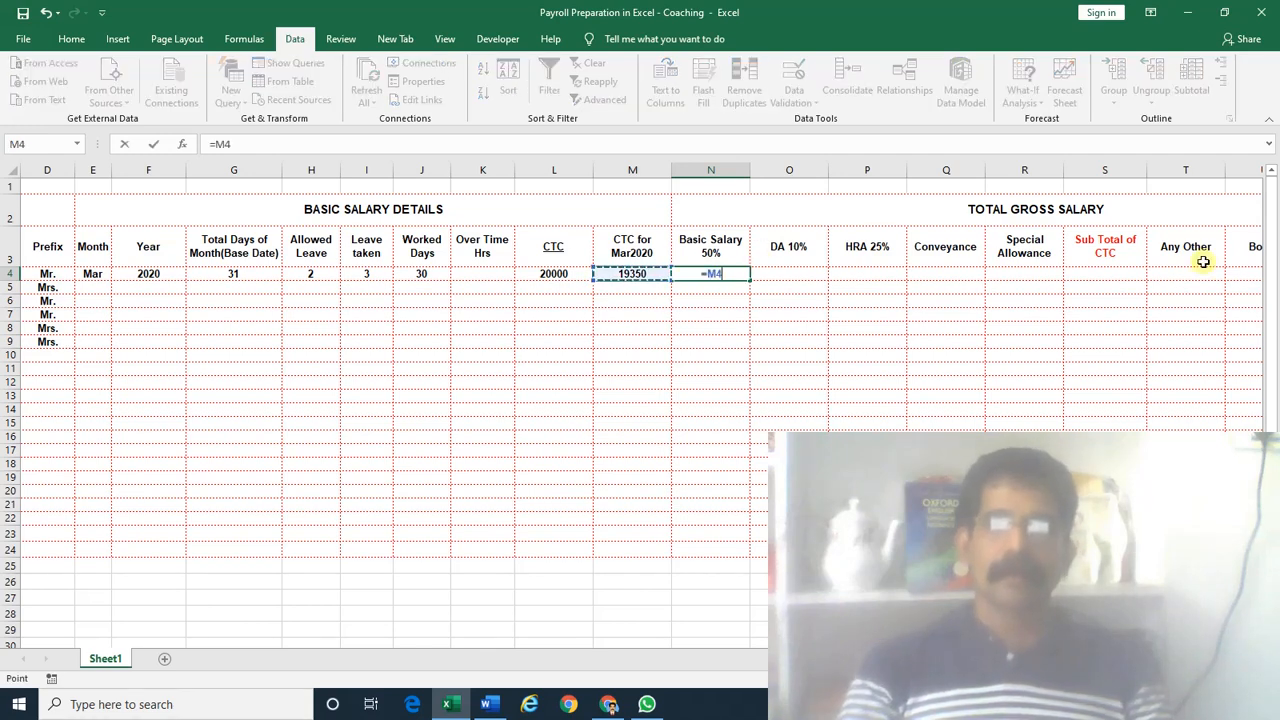
key(Left)
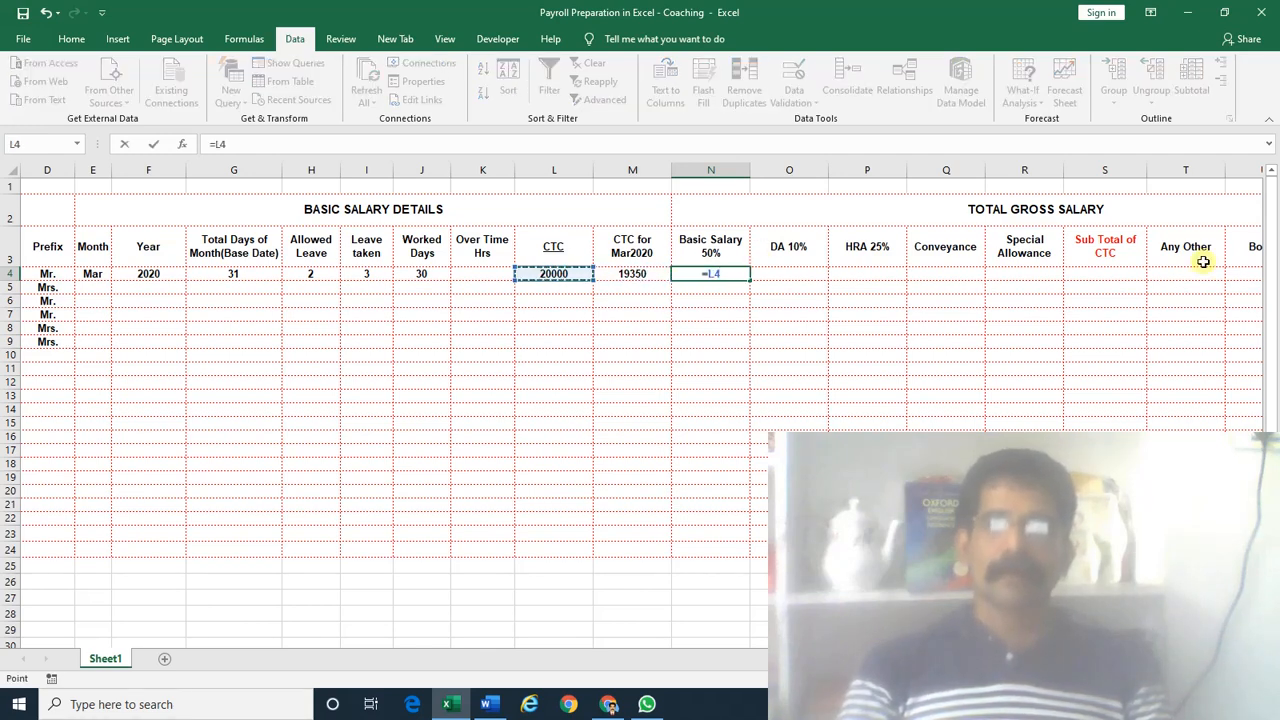
key(Right)
key(Escape)
text(=)
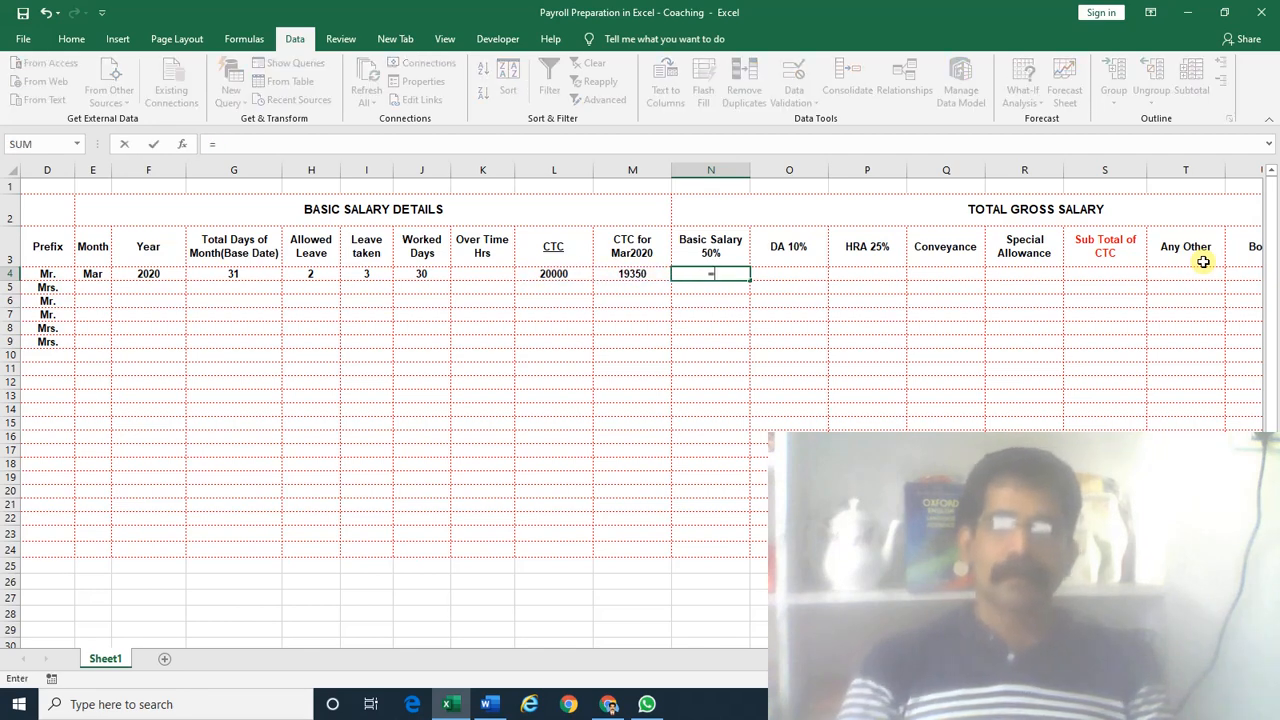
key(Left)
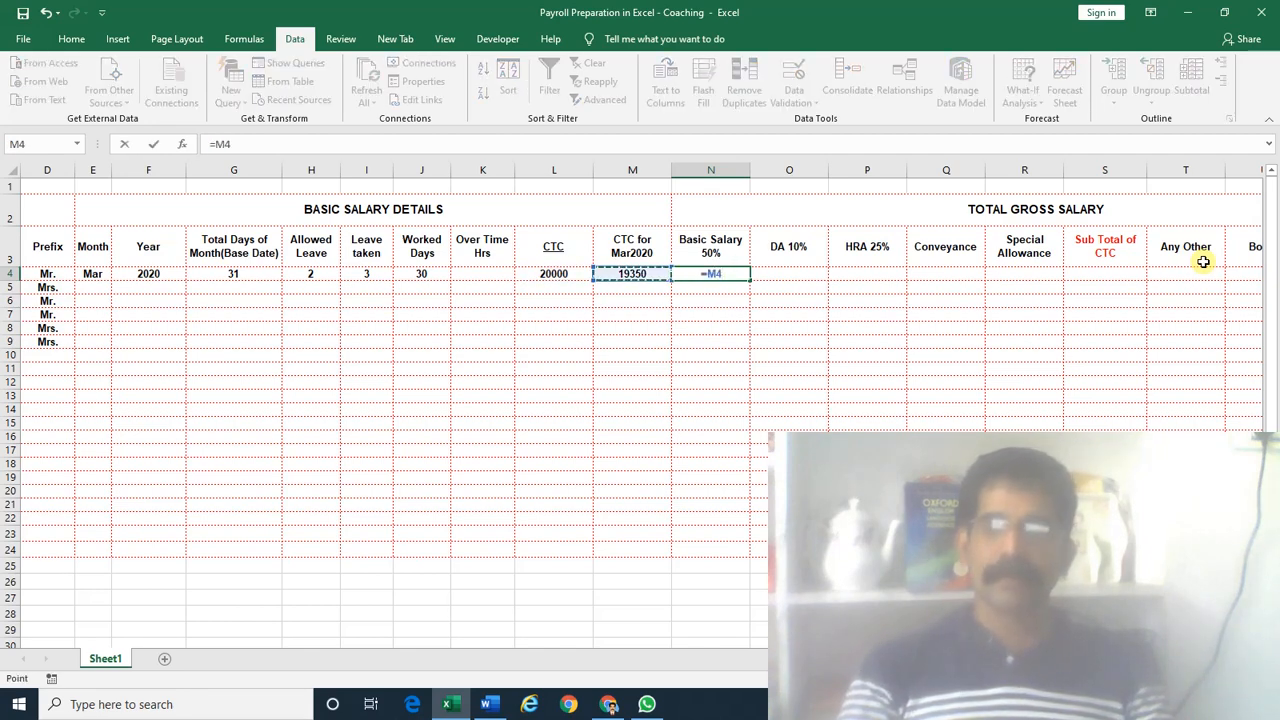
text(*50)
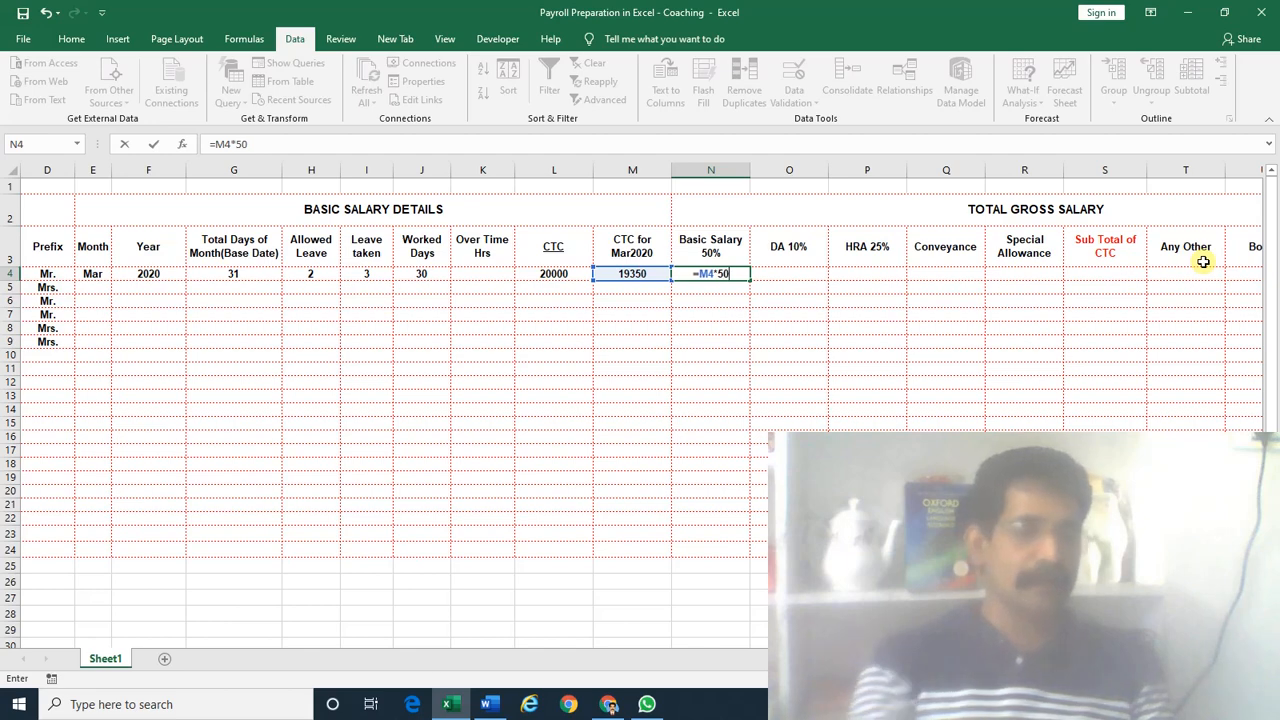
text(%)
key(Return)
key(Up)
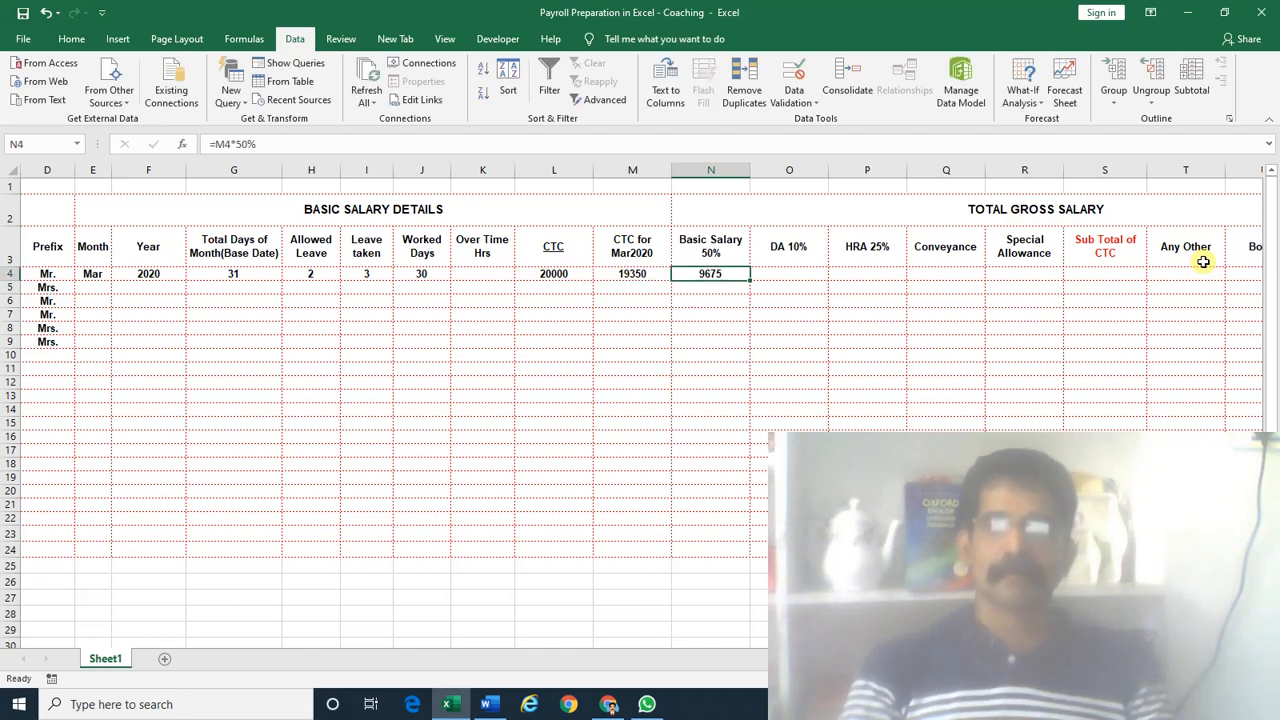
Enter the DA formula in O4 and =M4*25% as the HRA in P4
key(Right)
text(=)
key(Left)
key(Left)
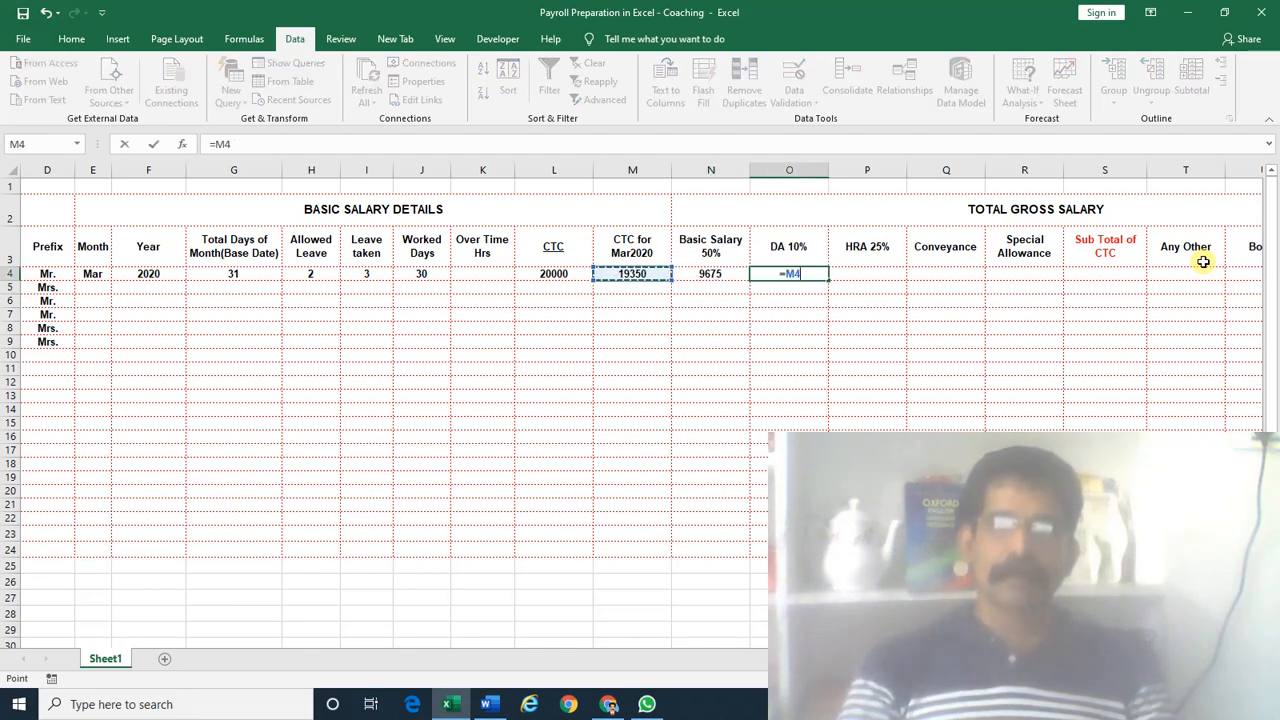
text(*10)
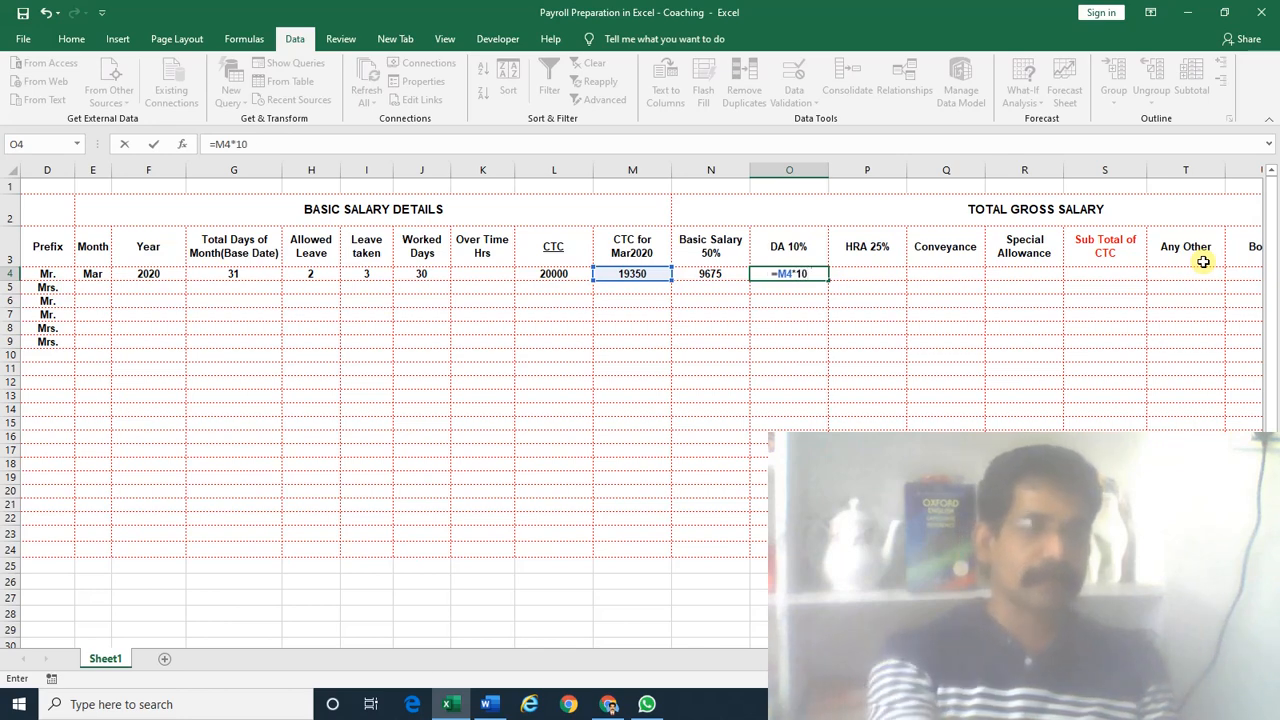
key(Right)
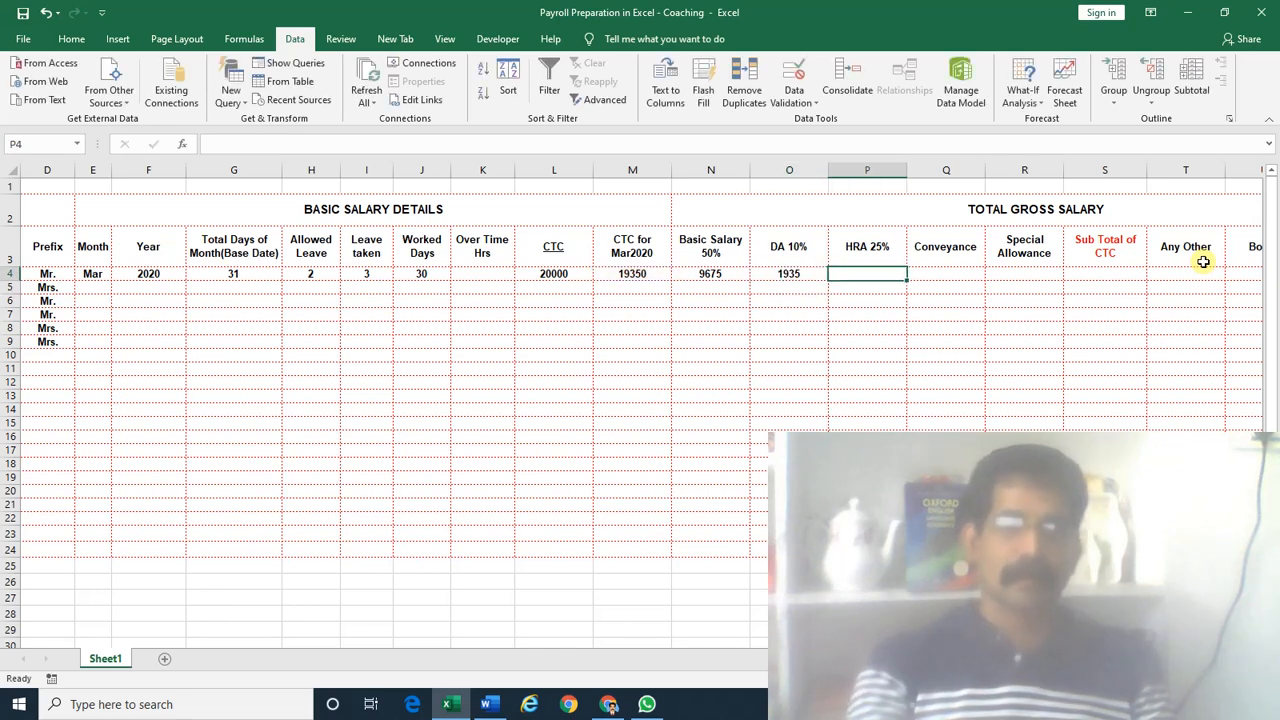
text(=)
key(Left)
key(Left)
key(Left)
text(*)
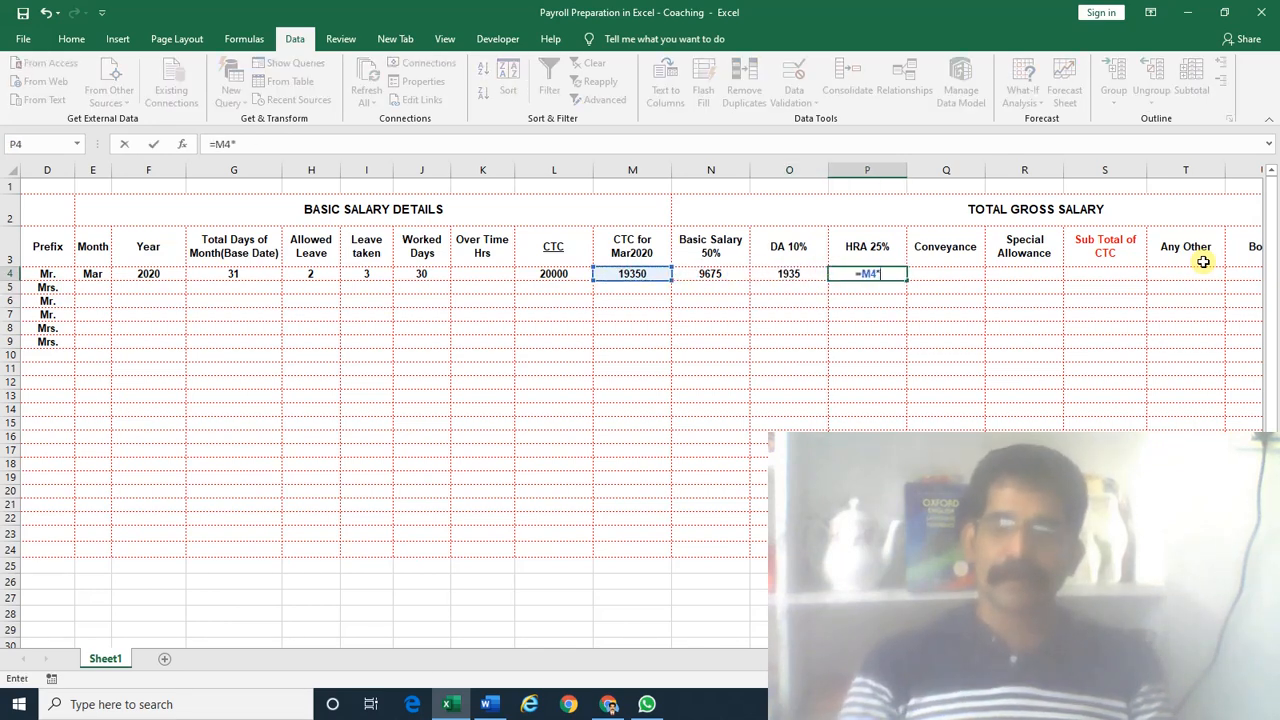
text(25%)
key(Return)
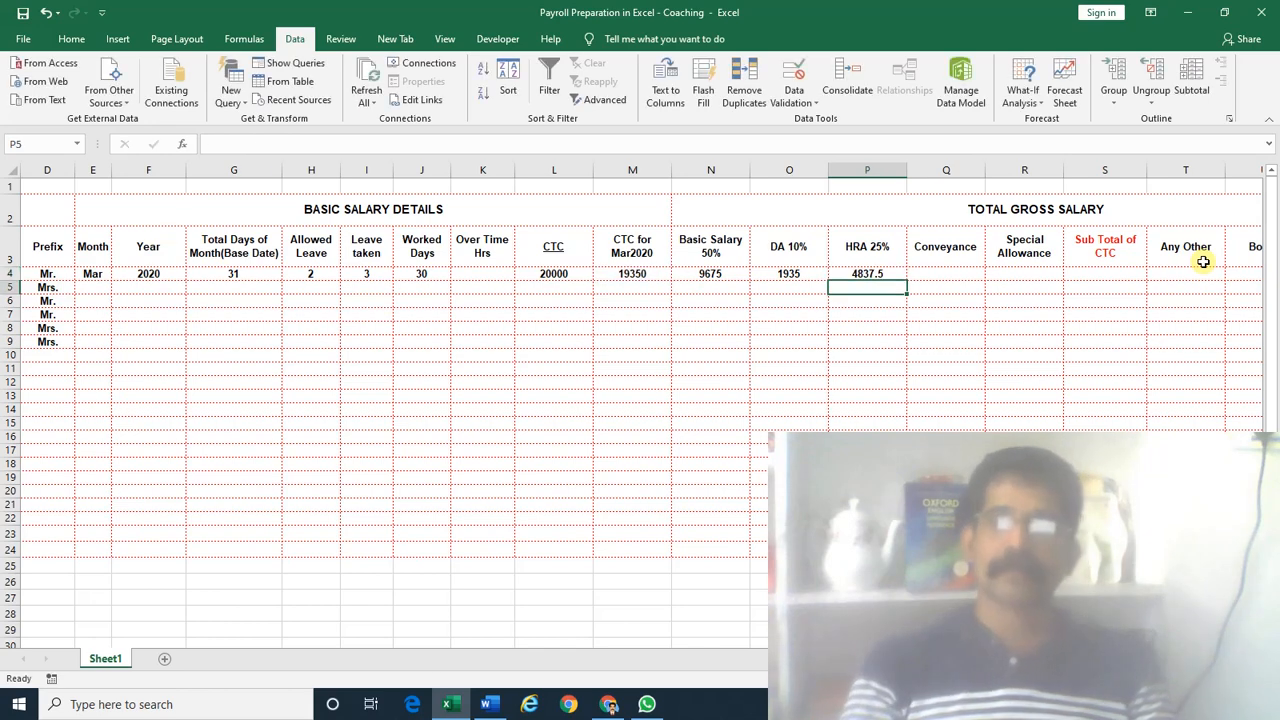
Start wrapping P4's HRA formula in the ROUND function
key(Up)
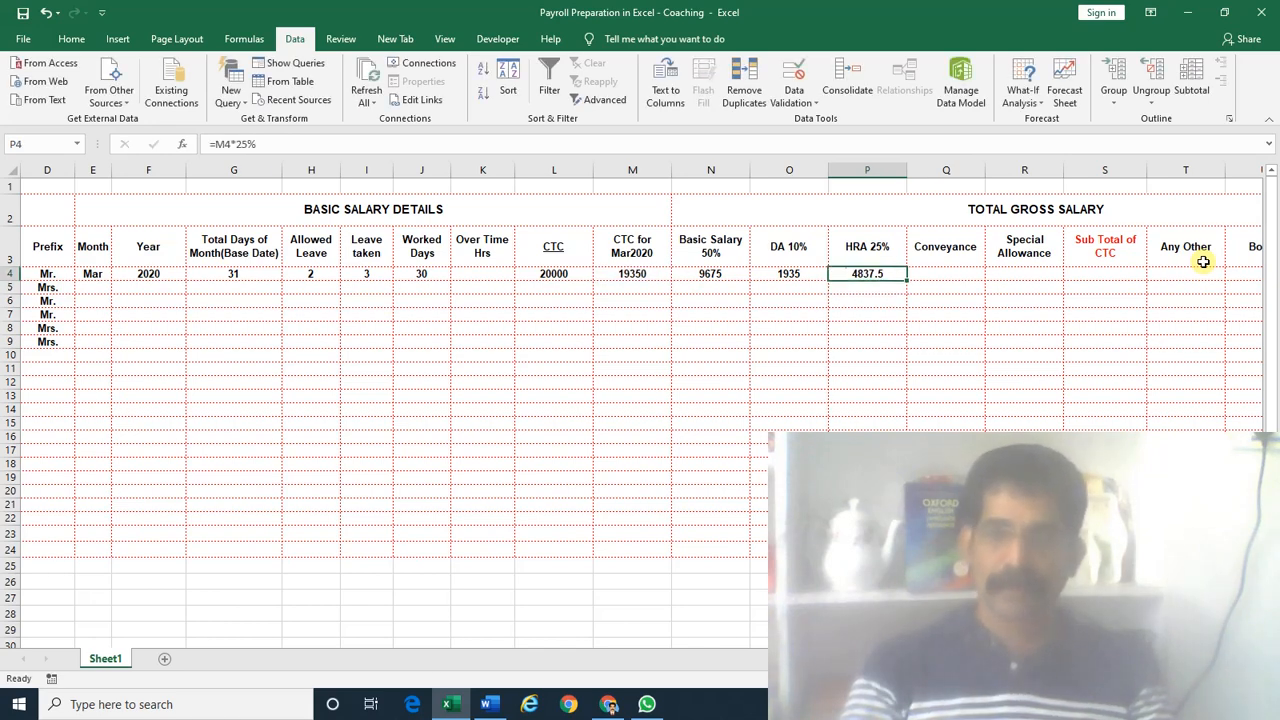
key(F2)
text(rou)
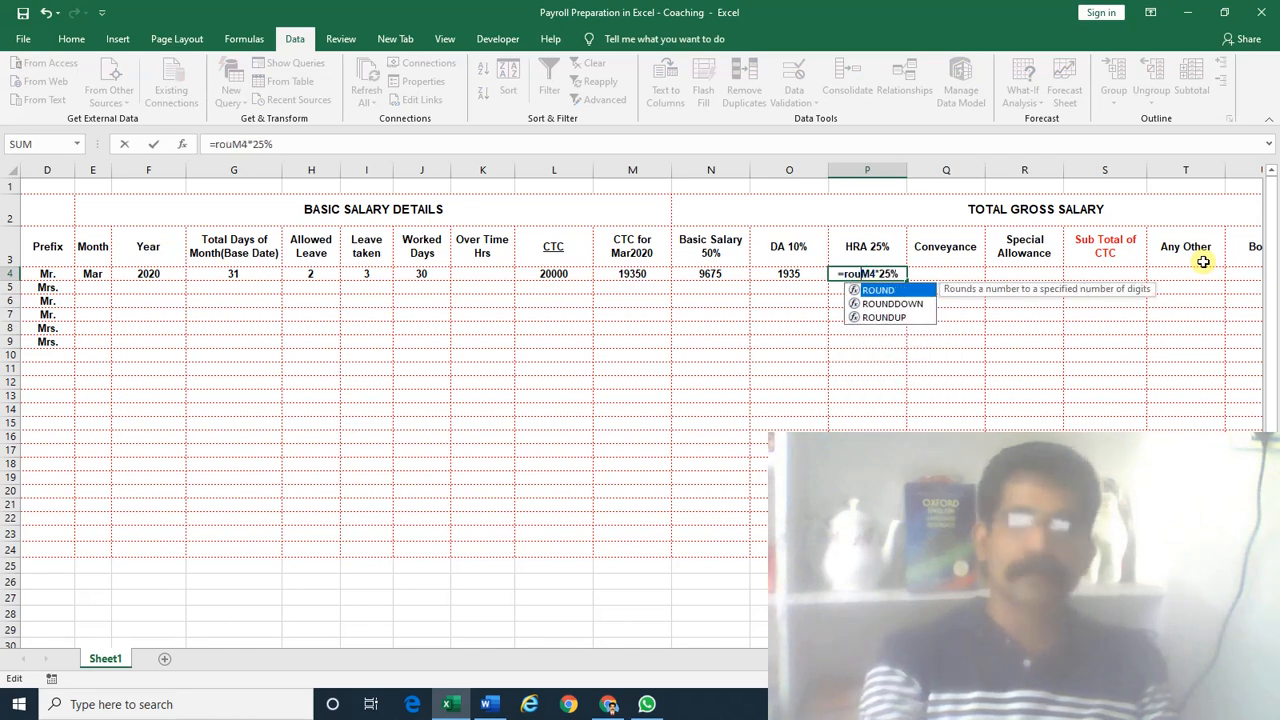
key(Tab)
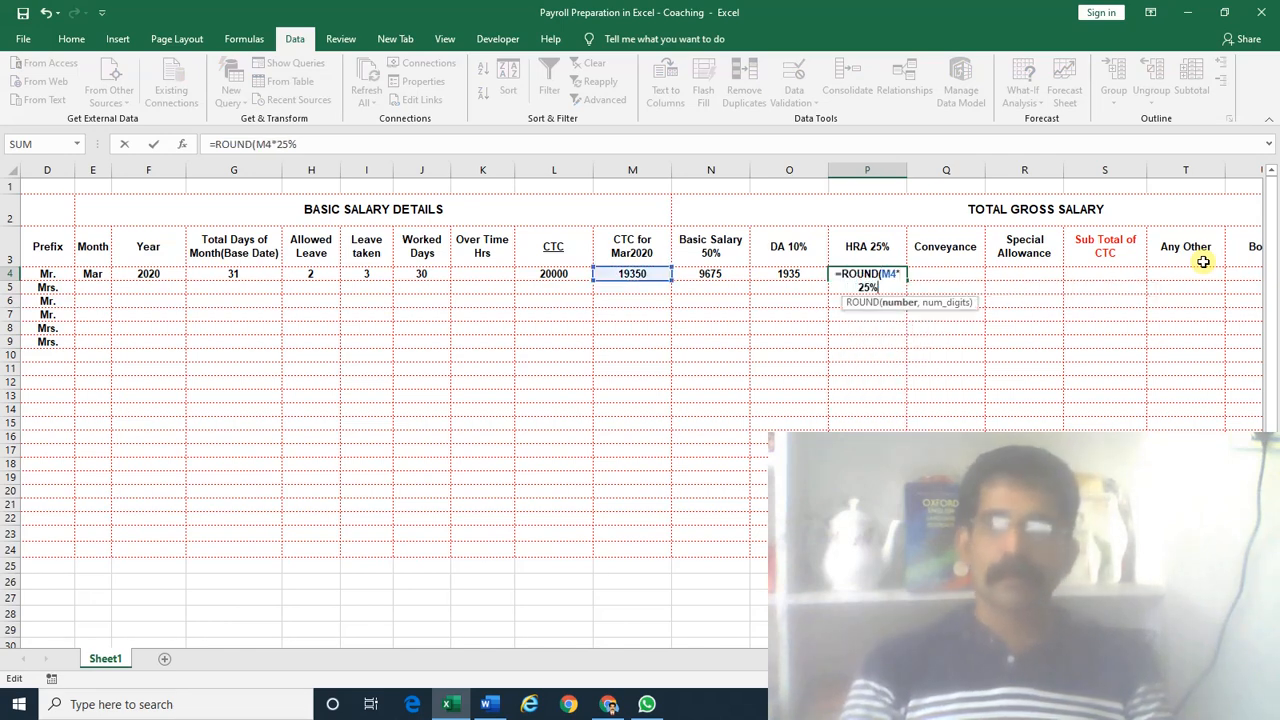
Round the HRA and DA formulas with ROUND(…,-1), giving 4840 and 1940
text(,-1))
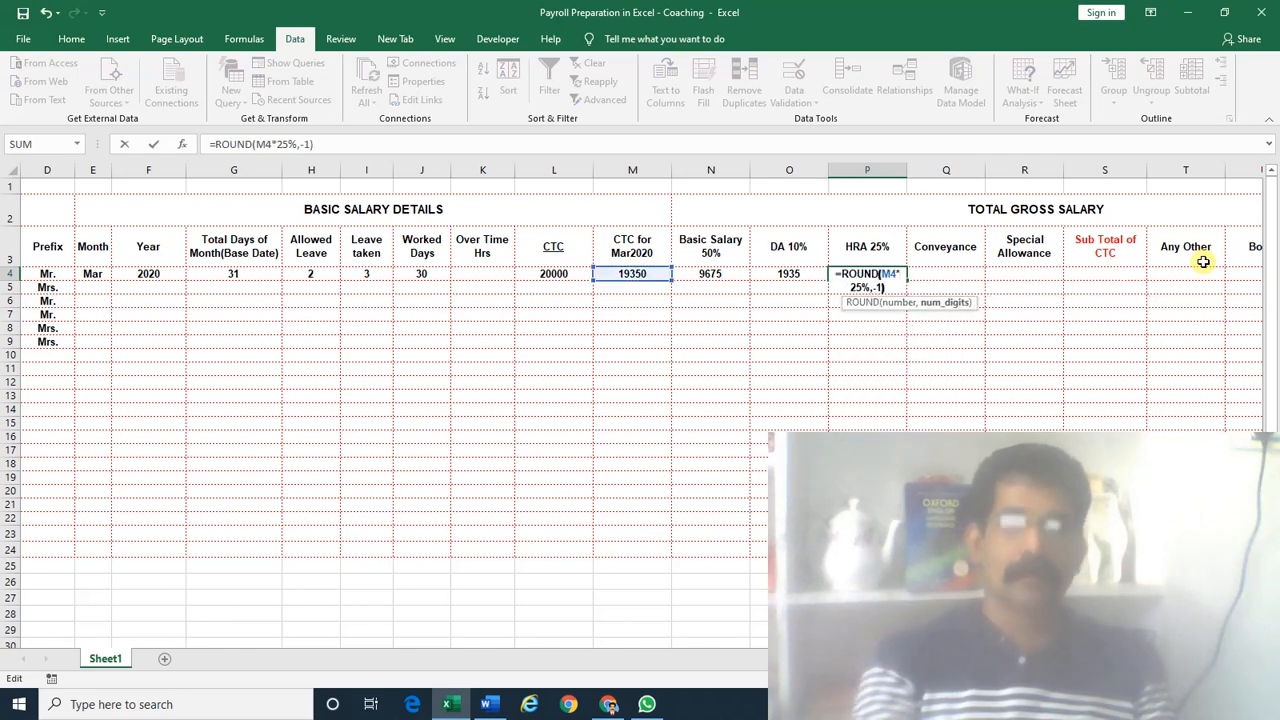
key(Return)
key(Up)
key(Left)
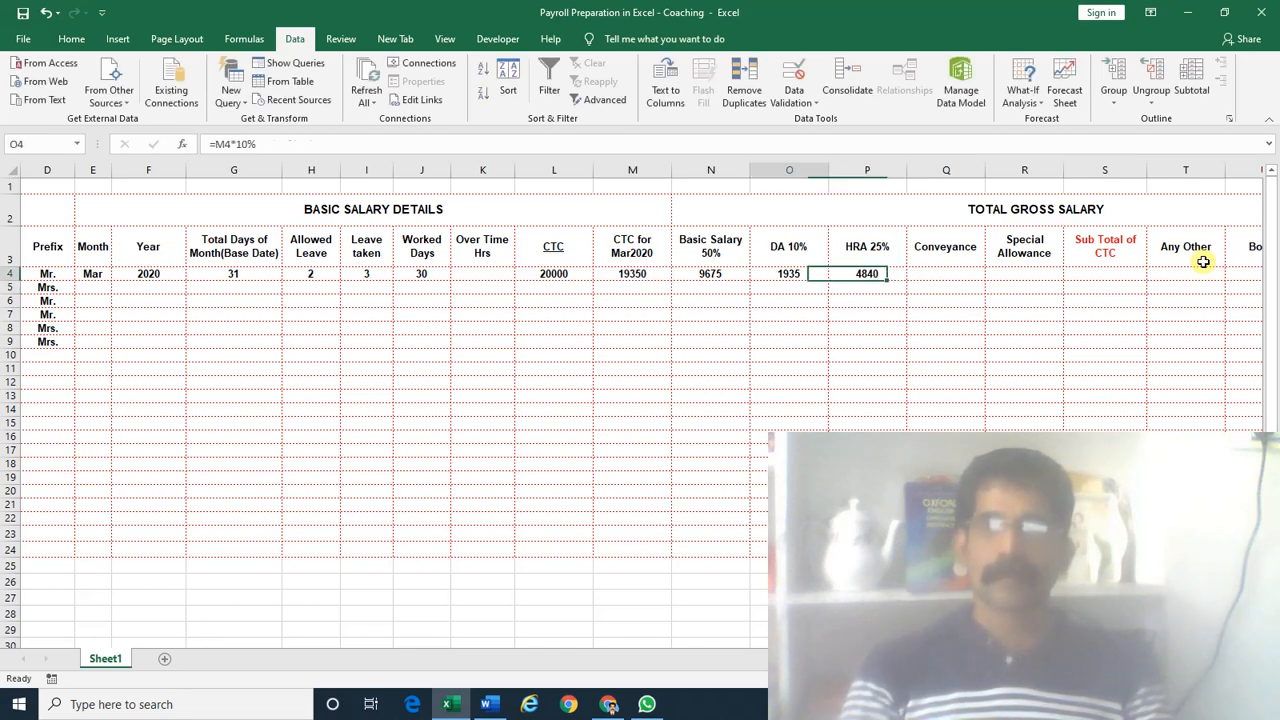
key(F2)
key(Home)
text(ROUND()
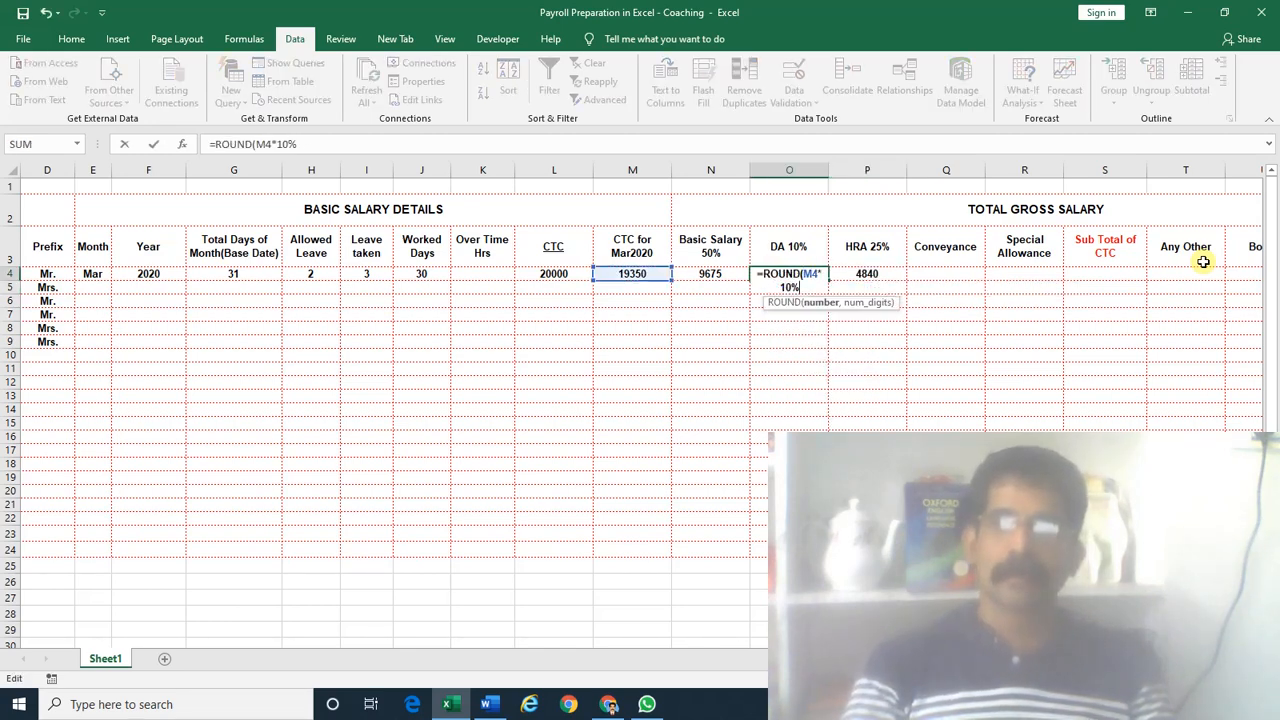
key(End)
text(,-1))
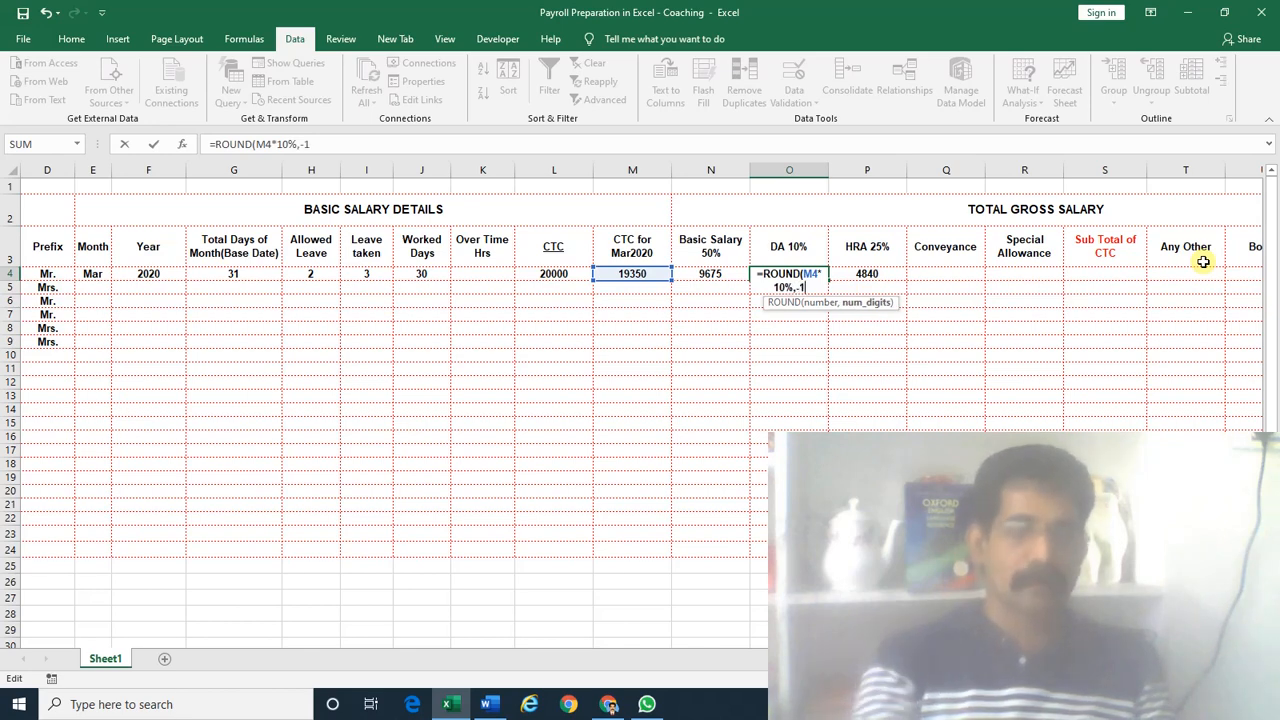
key(Return)
Wrap N4's Basic Salary formula in ROUND(…,-1), giving 9680
key(Left)
key(F2)
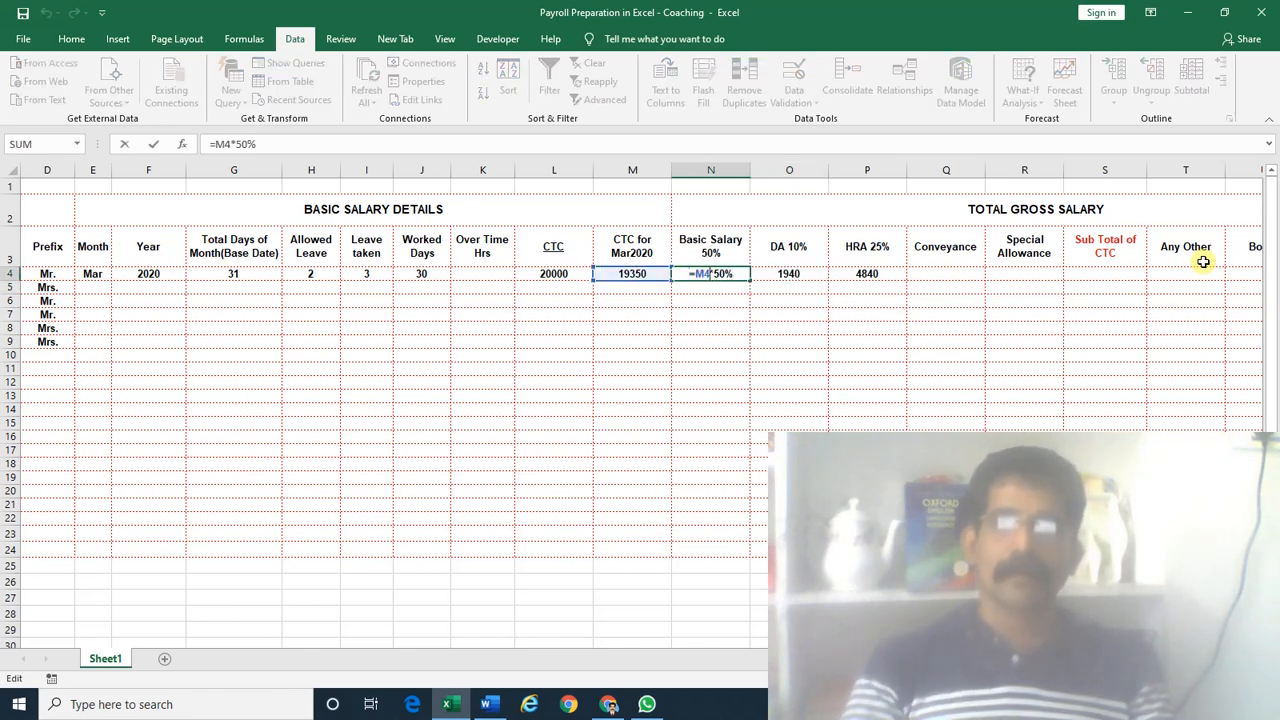
key(Home)
key(Right)
text(ROUND()
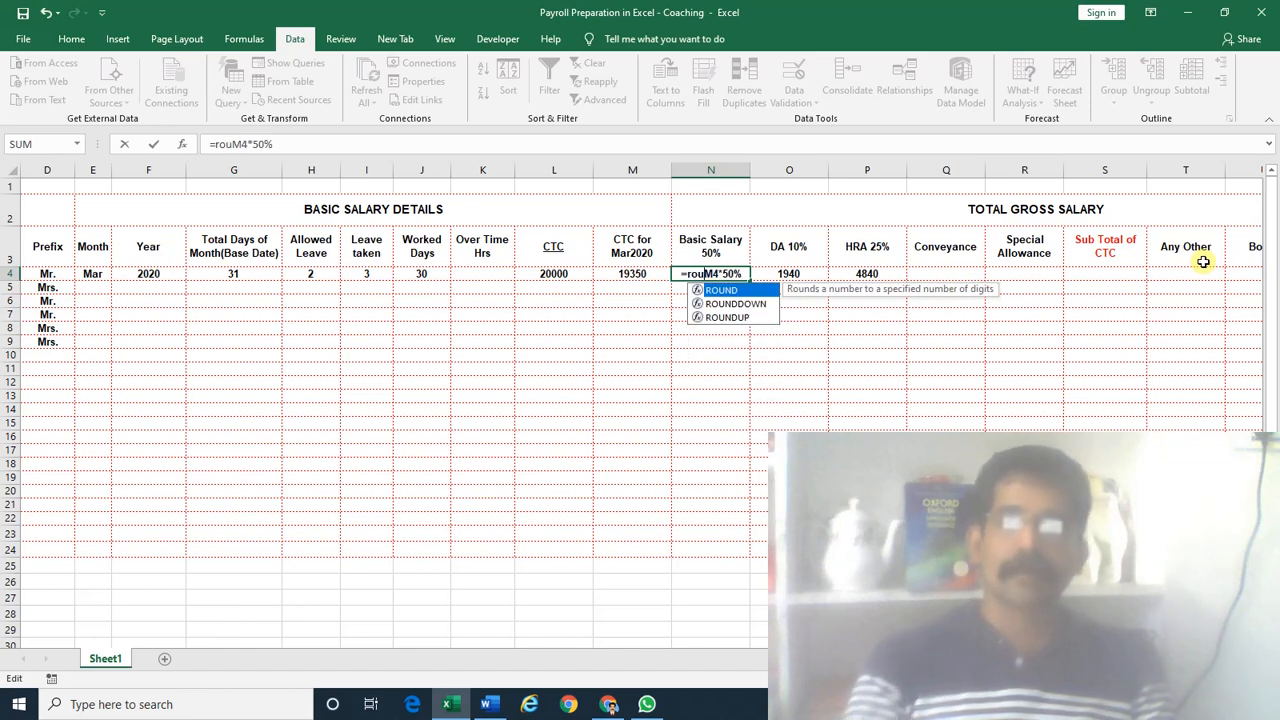
text(,)
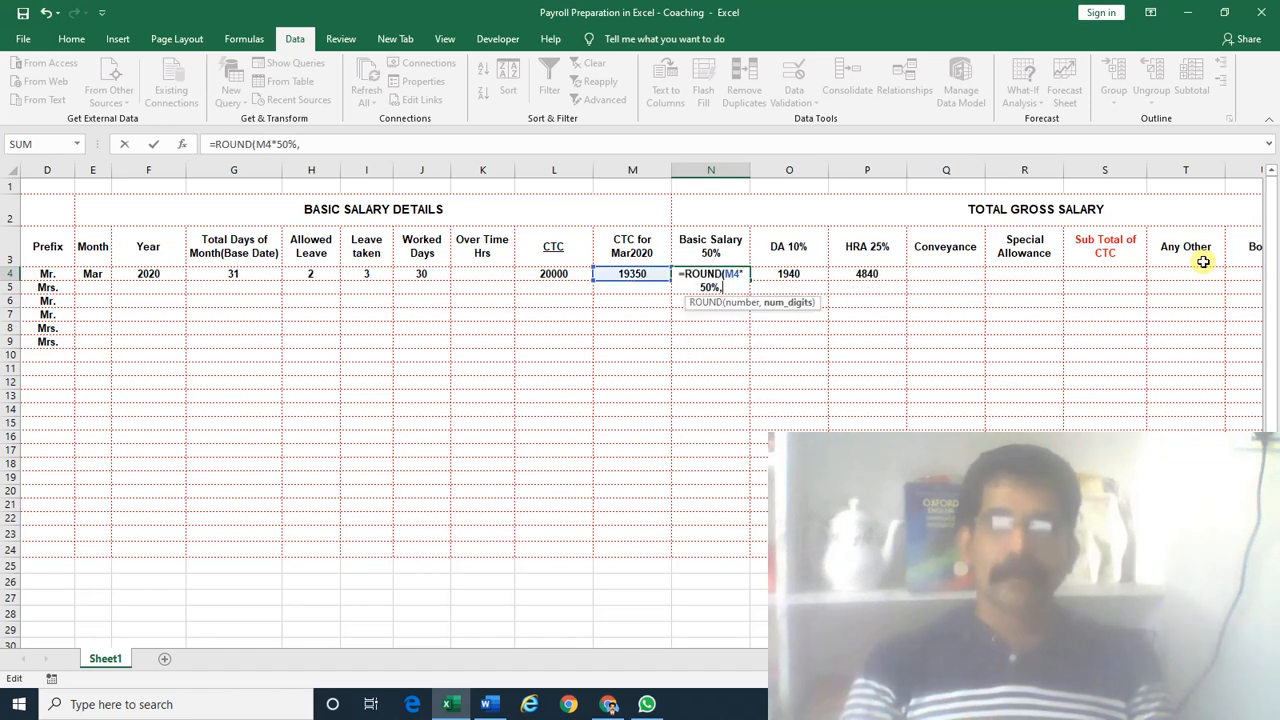
text(-1)
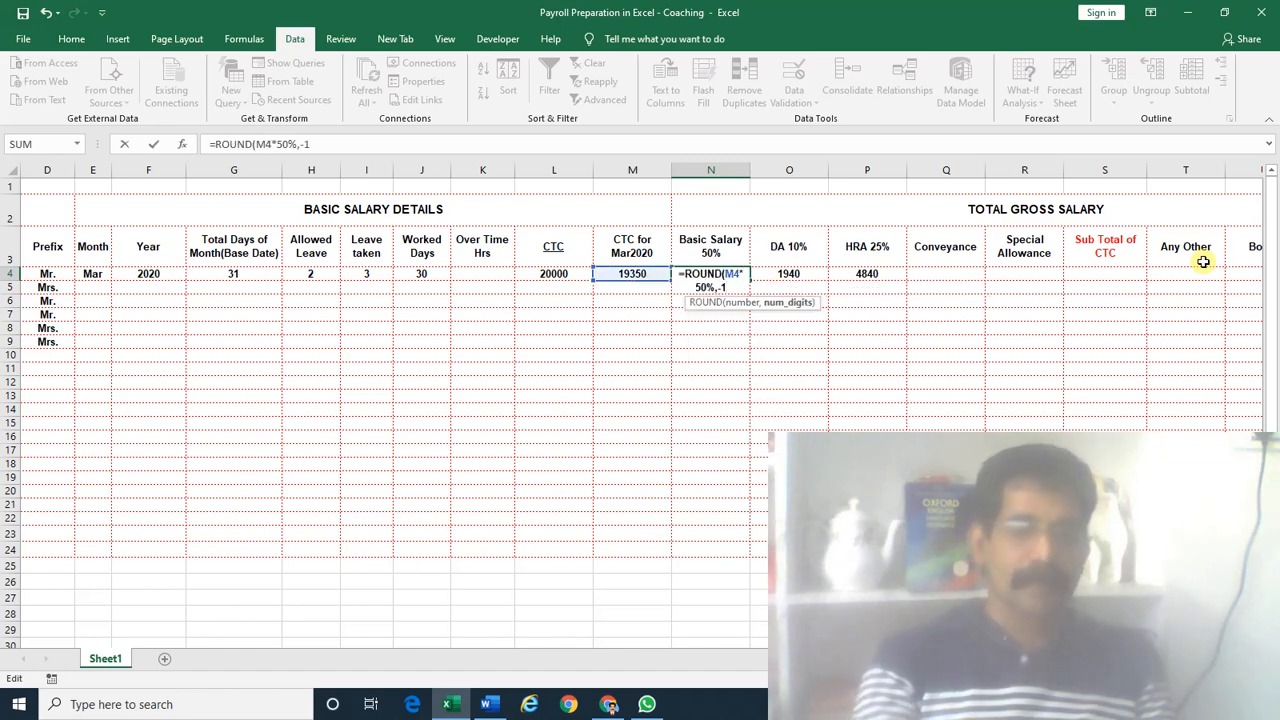
text())
key(Return)
key(Up)
key(Right)
key(Right)
key(Right)
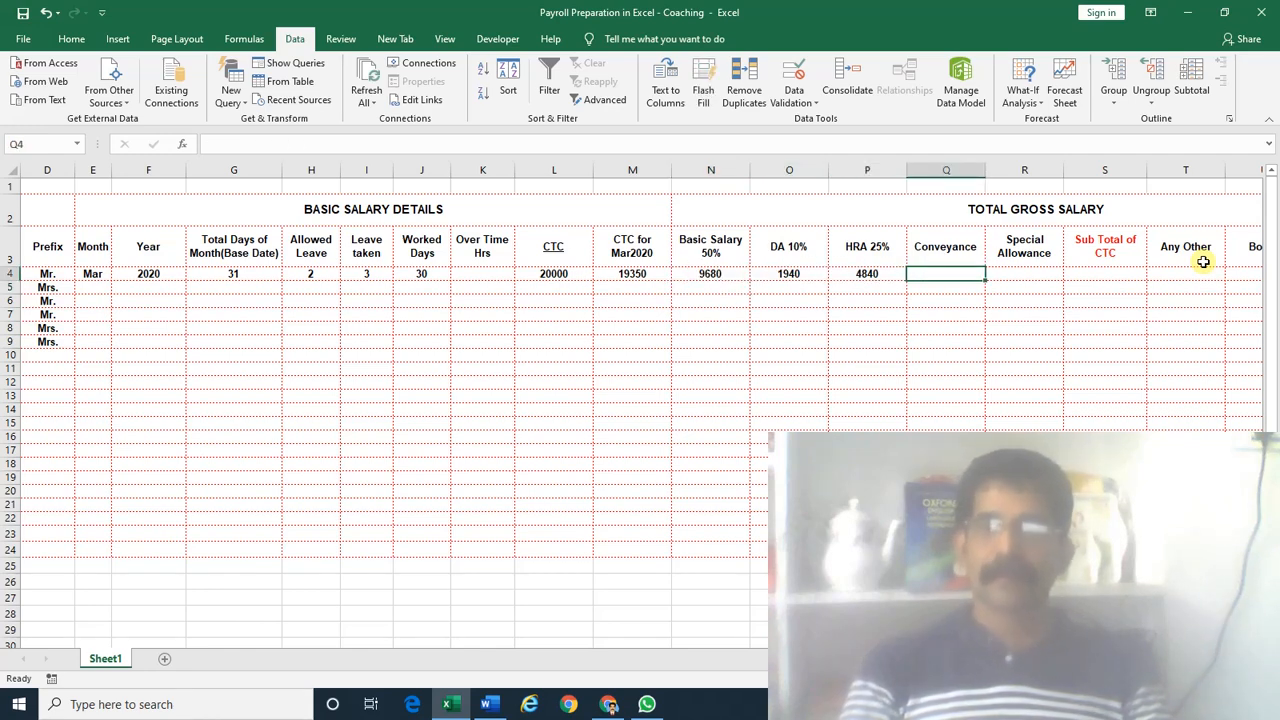
Enter 1600 as the Conveyance amount in Q4
text(1600)
key(Return)
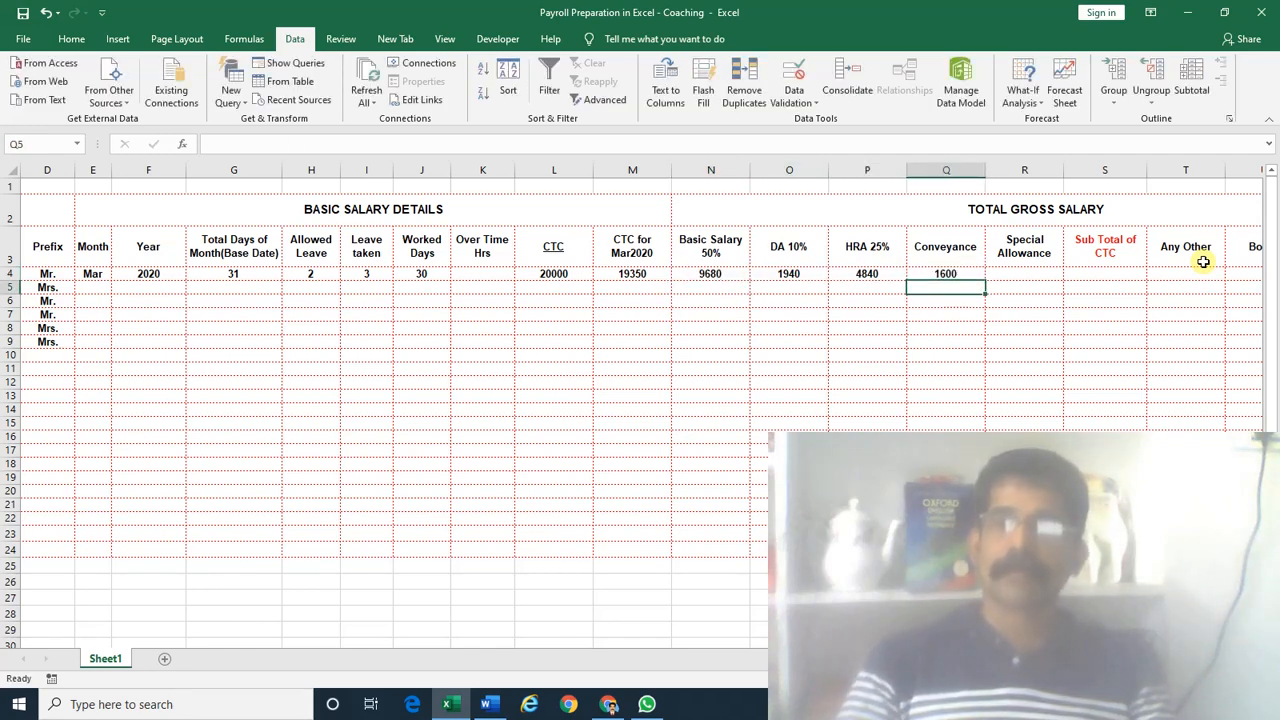
key(Up)
key(Right)
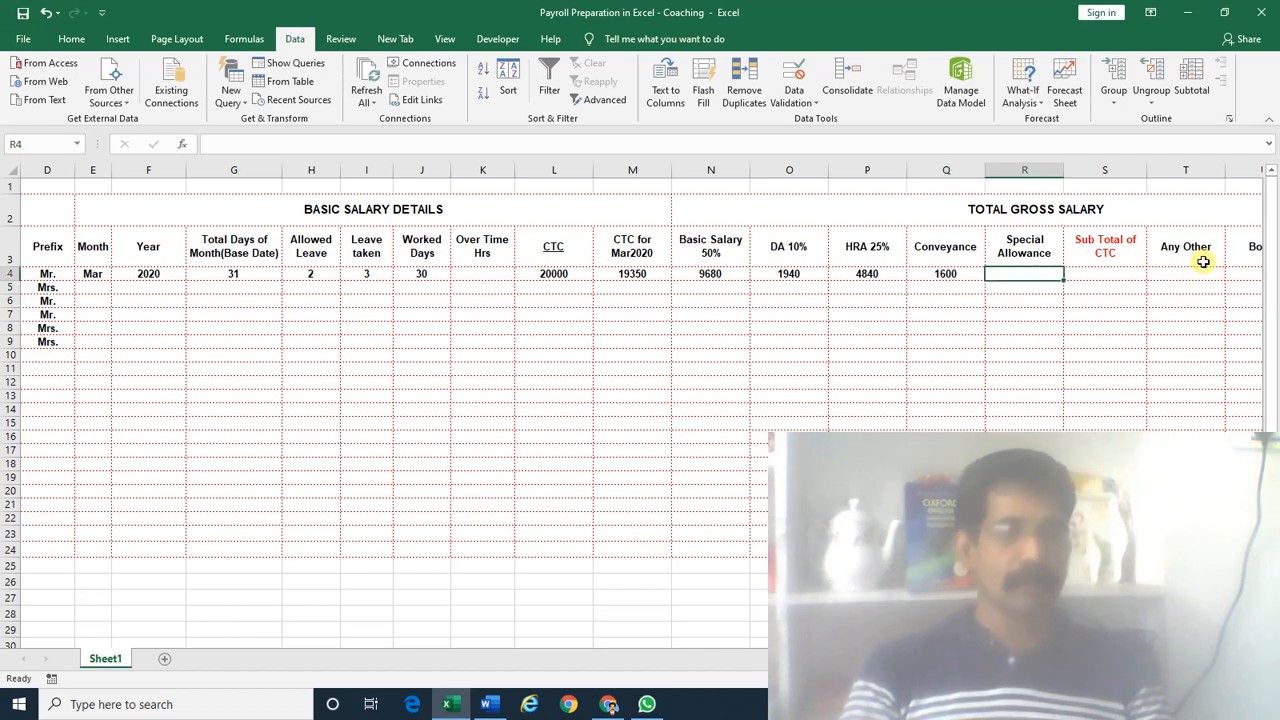
key(Left)
key(shift+Left)
key(shift+Left)
key(shift+Left)
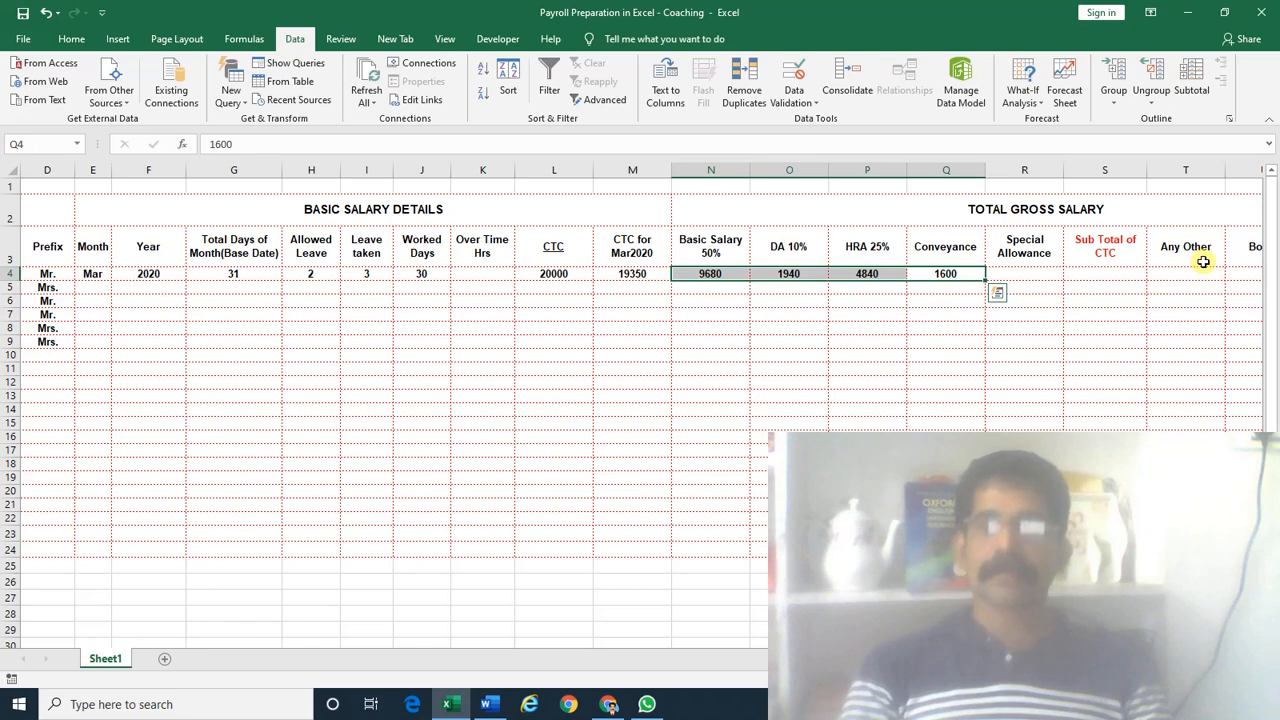
key(Right)
key(Right)
key(Left)
Set R4's Special Allowance to =M4-SUM(N4:Q4), accepting the correction, giving 1290
text(=)
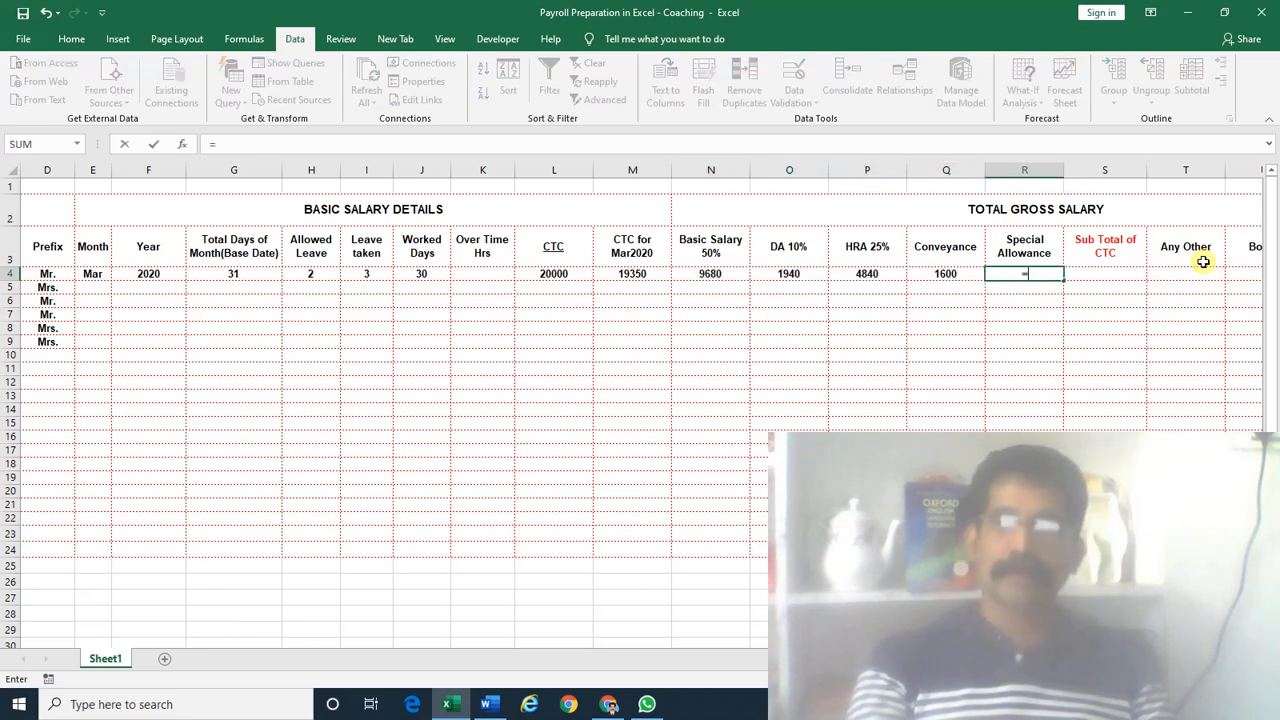
key(Left)
key(Left)
key(Left)
key(Left)
key(Left)
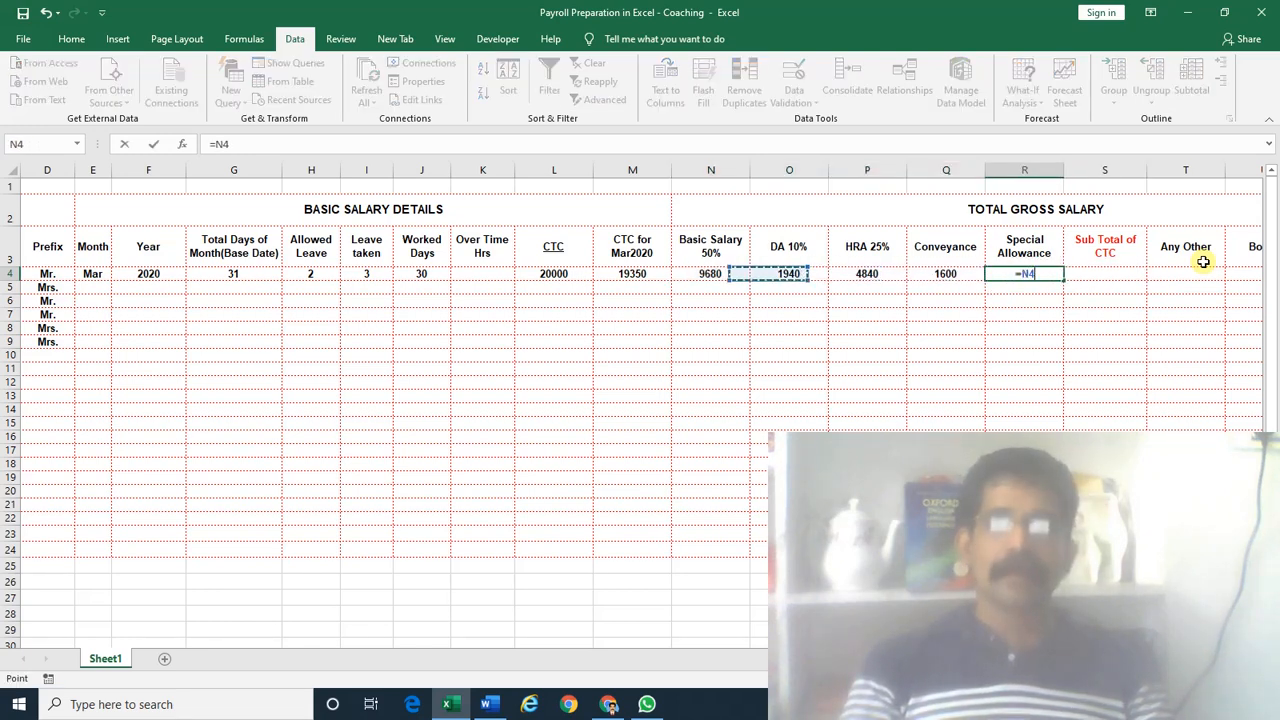
text(-)
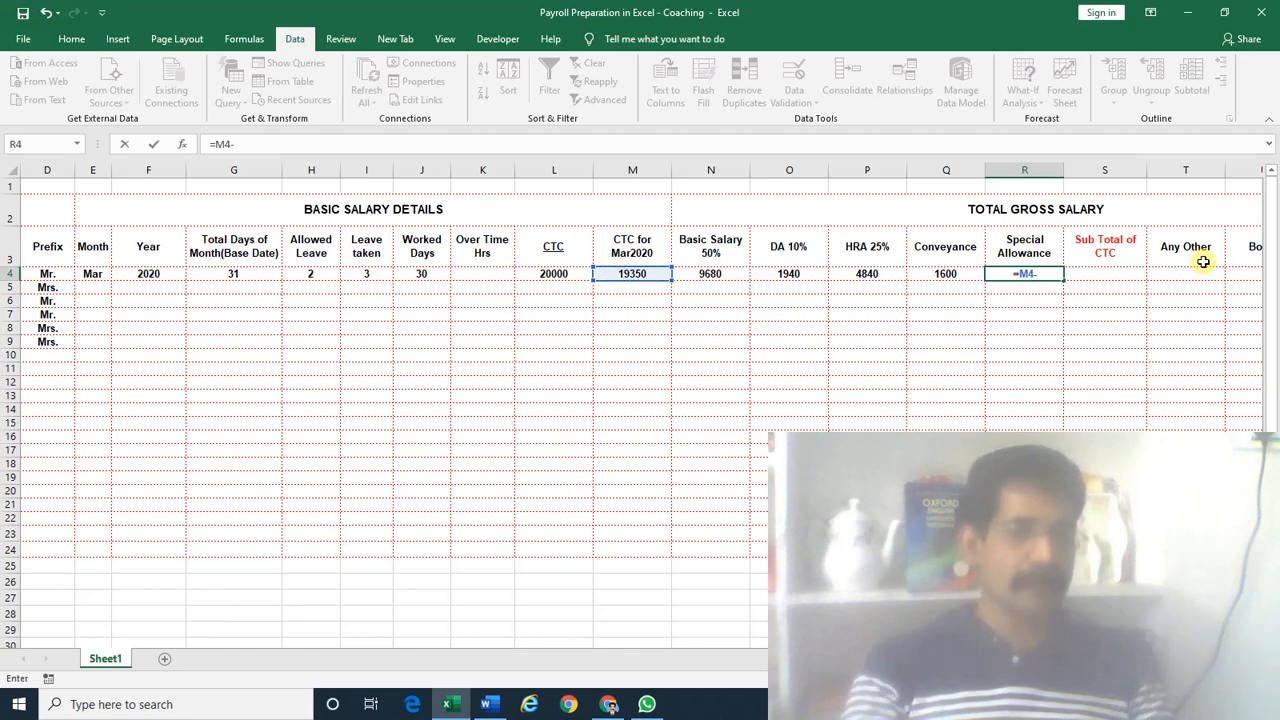
text(SUM()
key(Left)
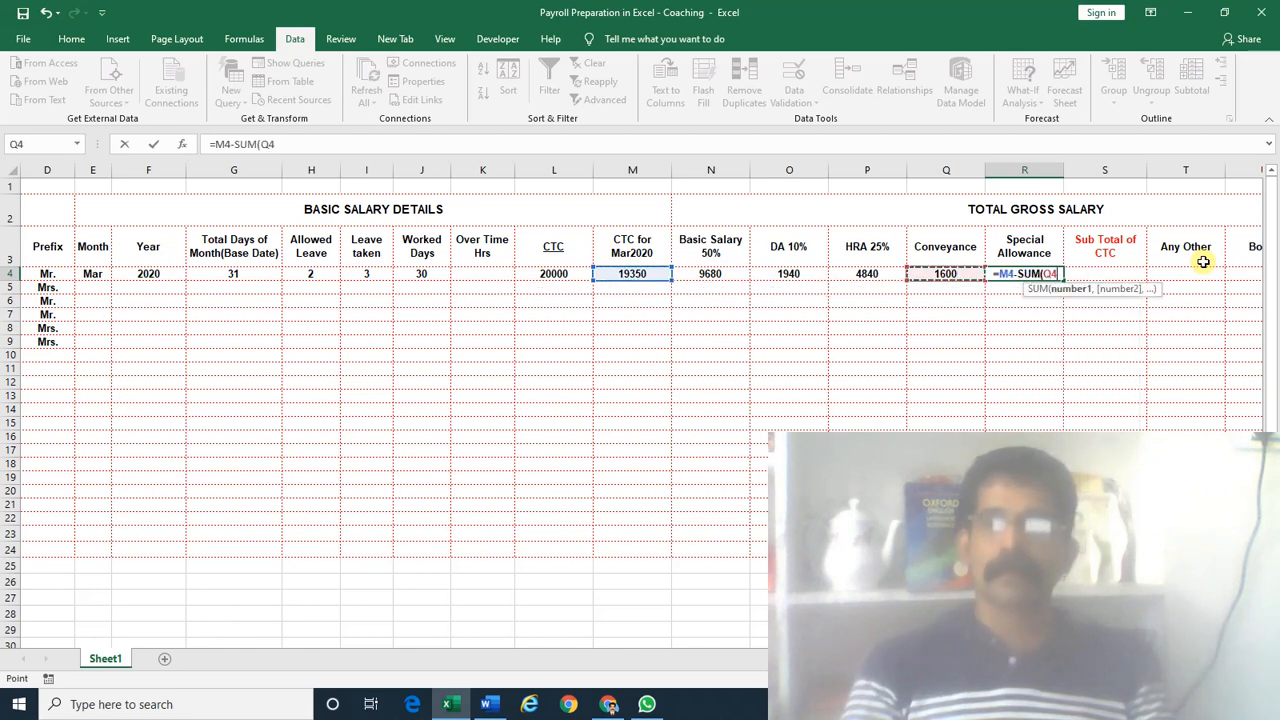
key(shift+Left)
key(shift+Left)
key(shift+Left)
key(Return)
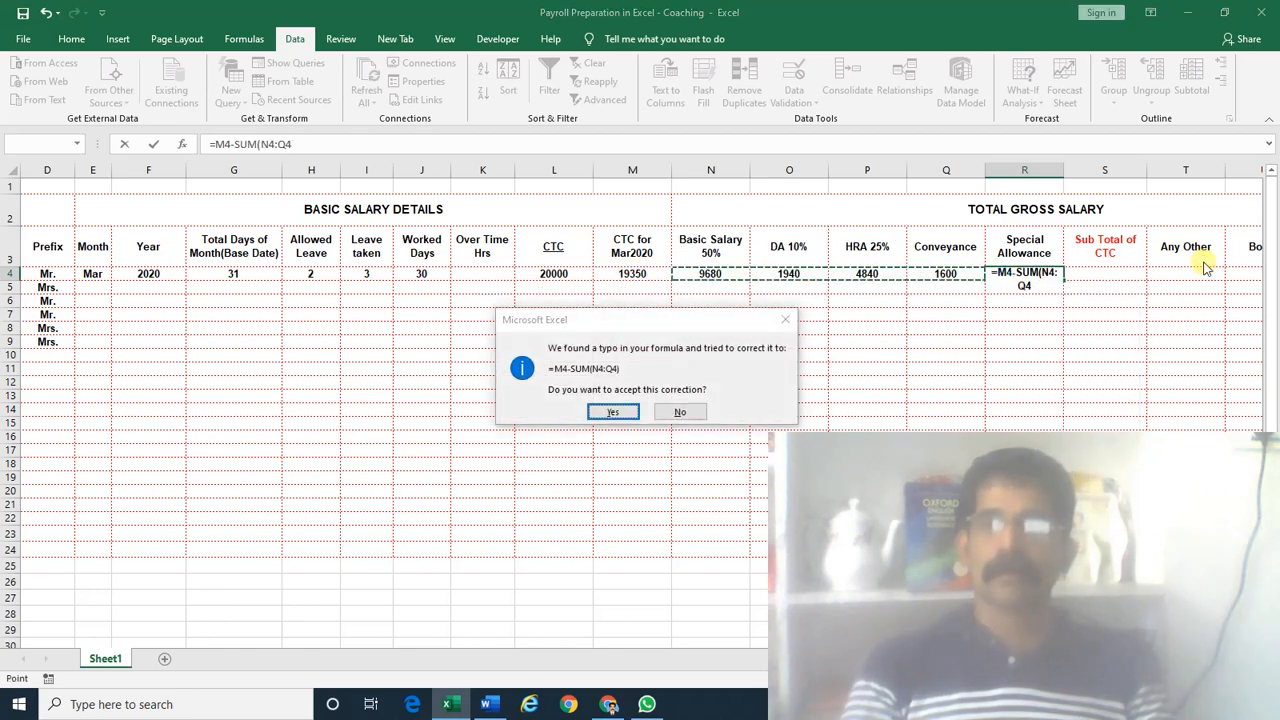
key(Return)
key(Left)
key(Left)
key(Left)
key(Left)
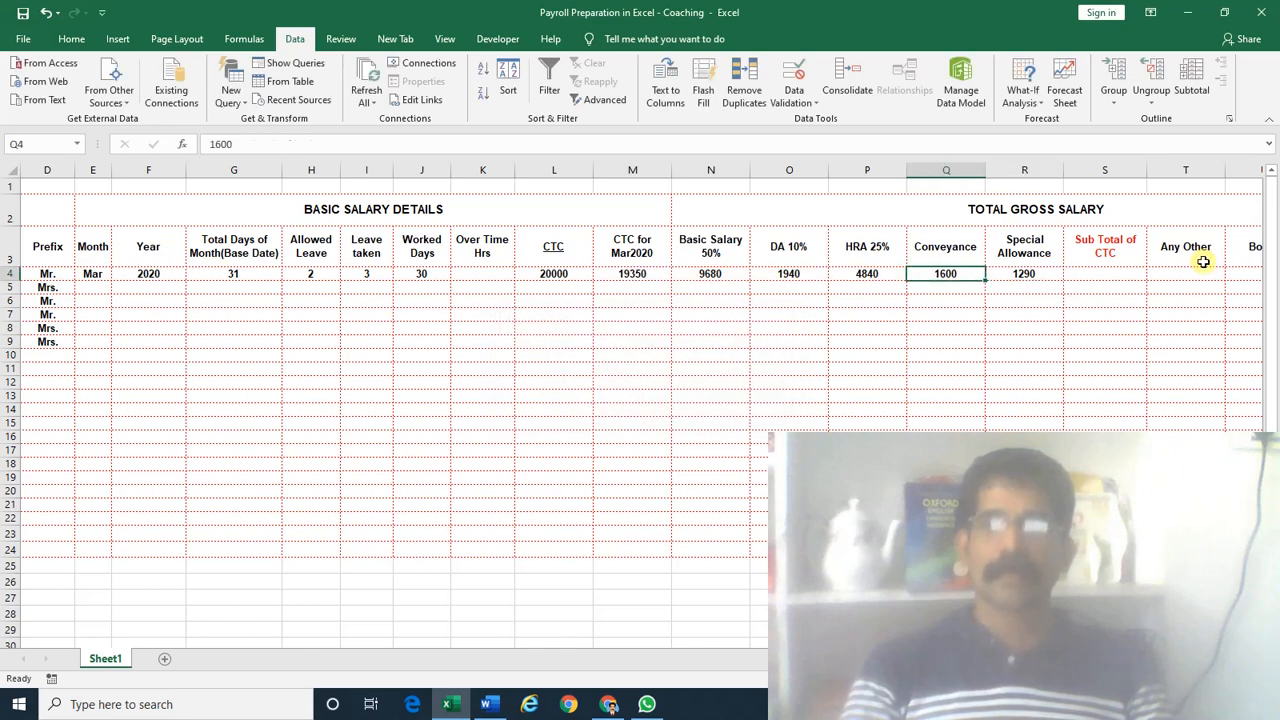
key(shift+Right)
key(shift+Right)
key(shift+Right)
key(shift+Right)
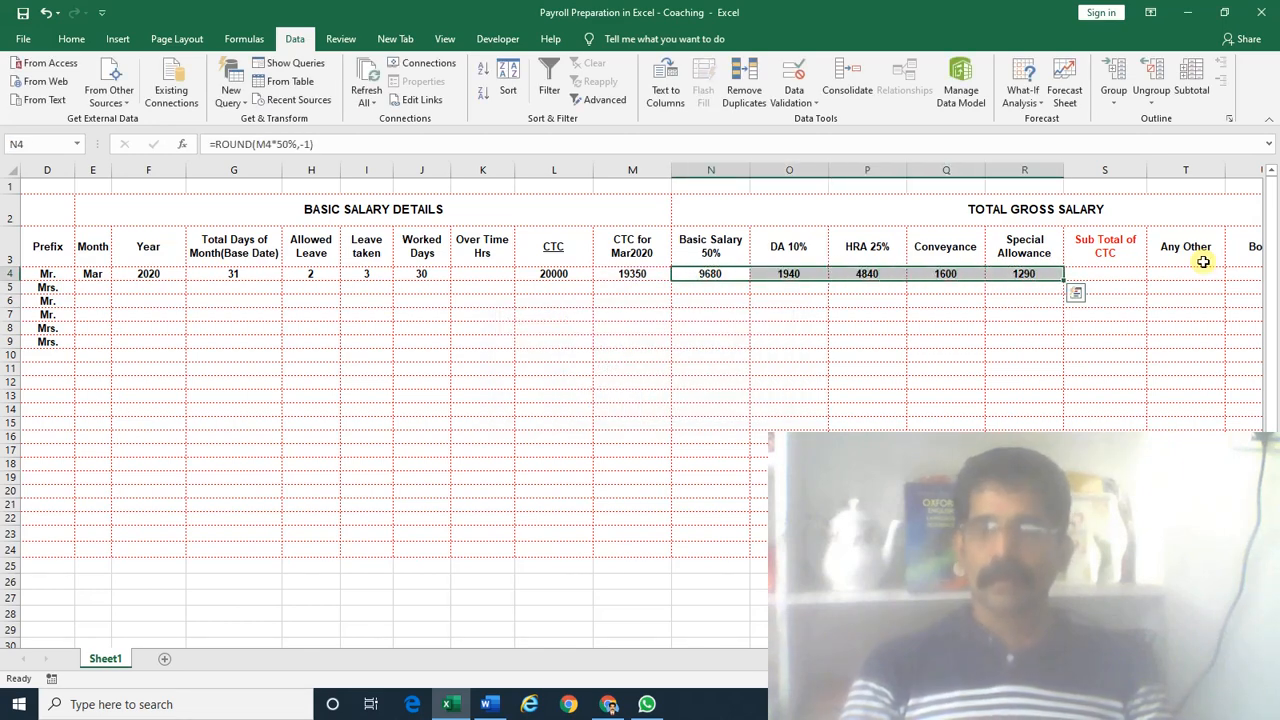
key(Right)
key(Right)
key(Right)
key(Right)
key(Right)
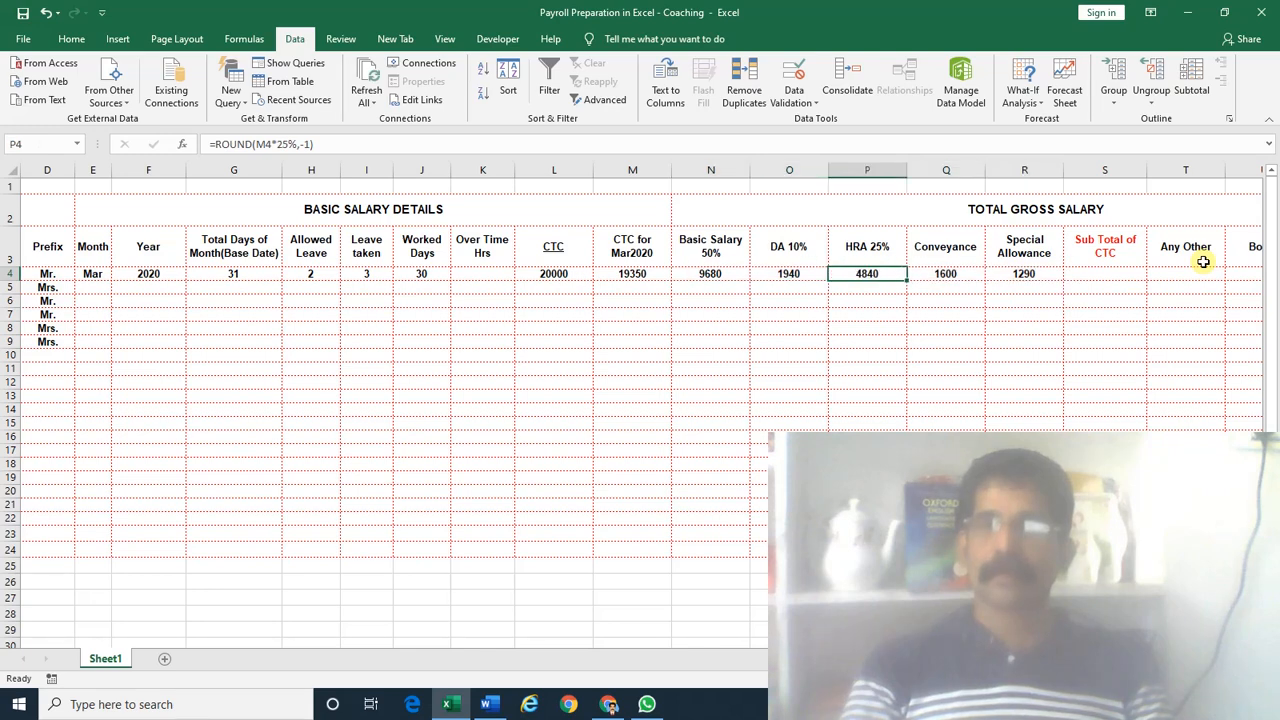
Enter =SUM(N4:R4) in S4 for a Sub Total of CTC of 19350
text(=sum()
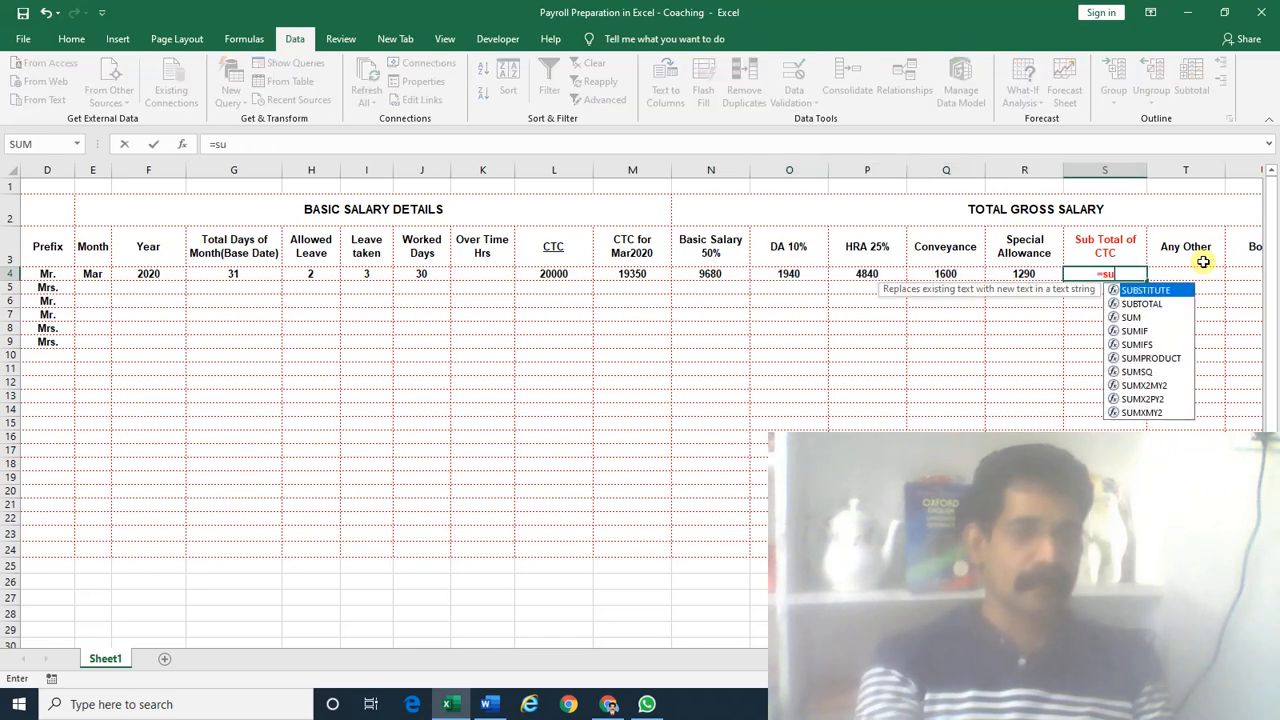
key(Left)
key(shift+Left)
key(shift+Left)
key(shift+Left)
key(shift+Left)
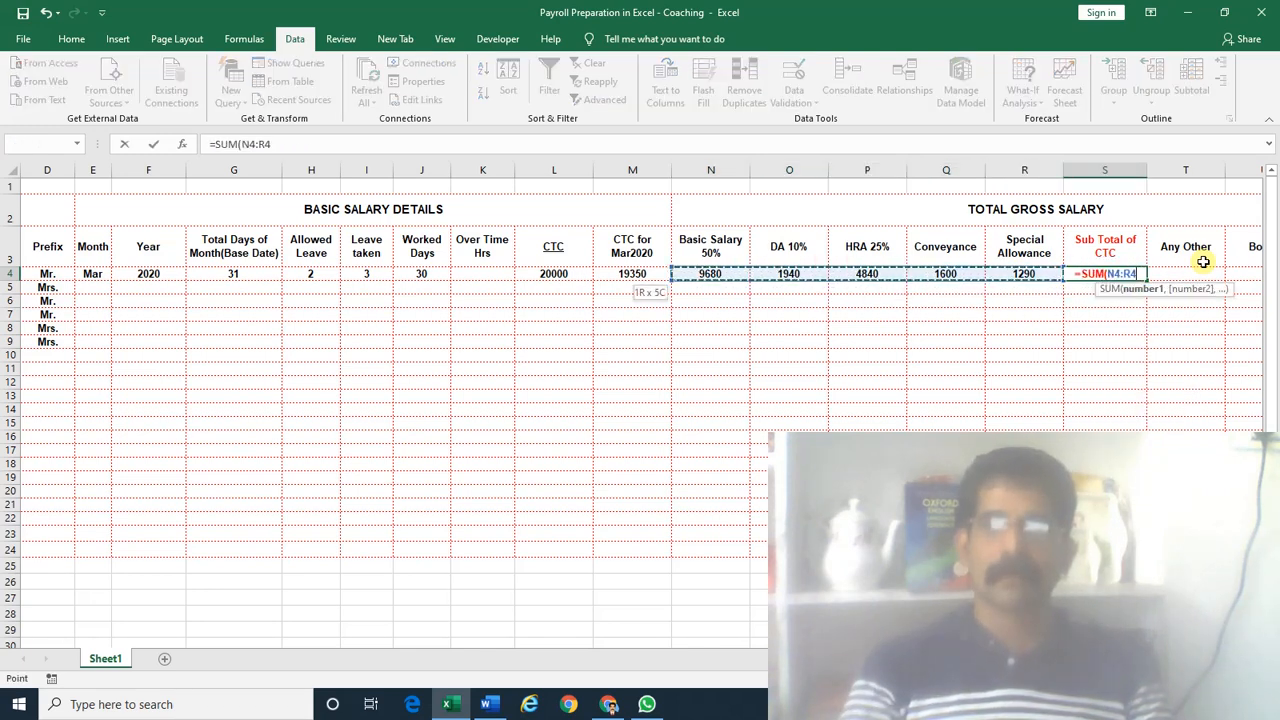
key(Return)
key(Up)
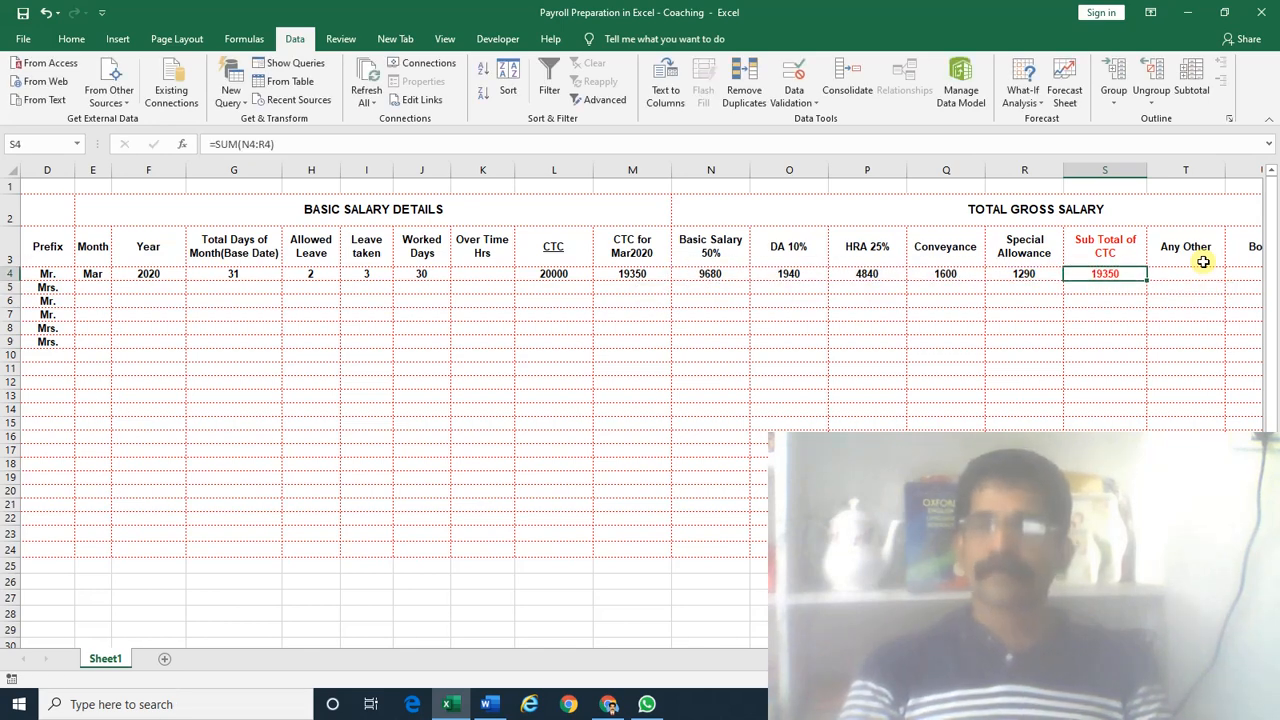
key(Right)
key(Right)
key(Right)
key(Right)
key(Right)
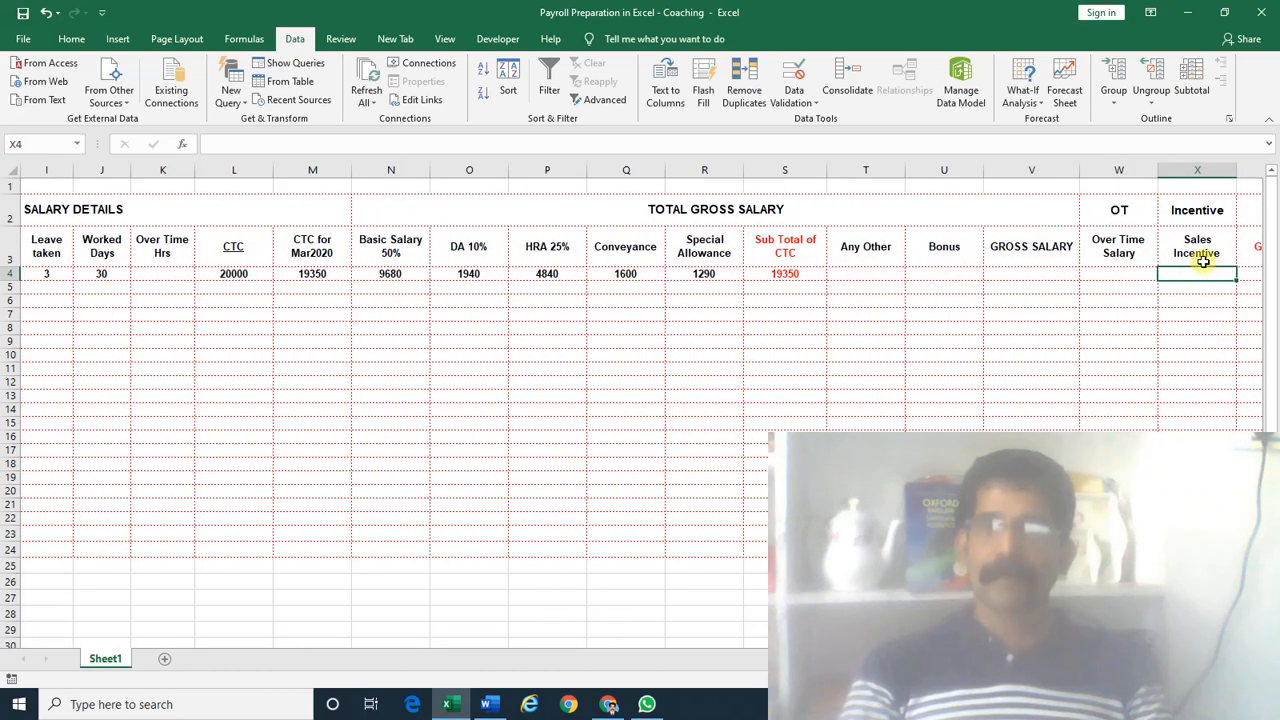
Enter 10 for Any Other in T4 and 100 for Bonus in U4
key(Left)
key(Left)
key(Left)
key(Left)
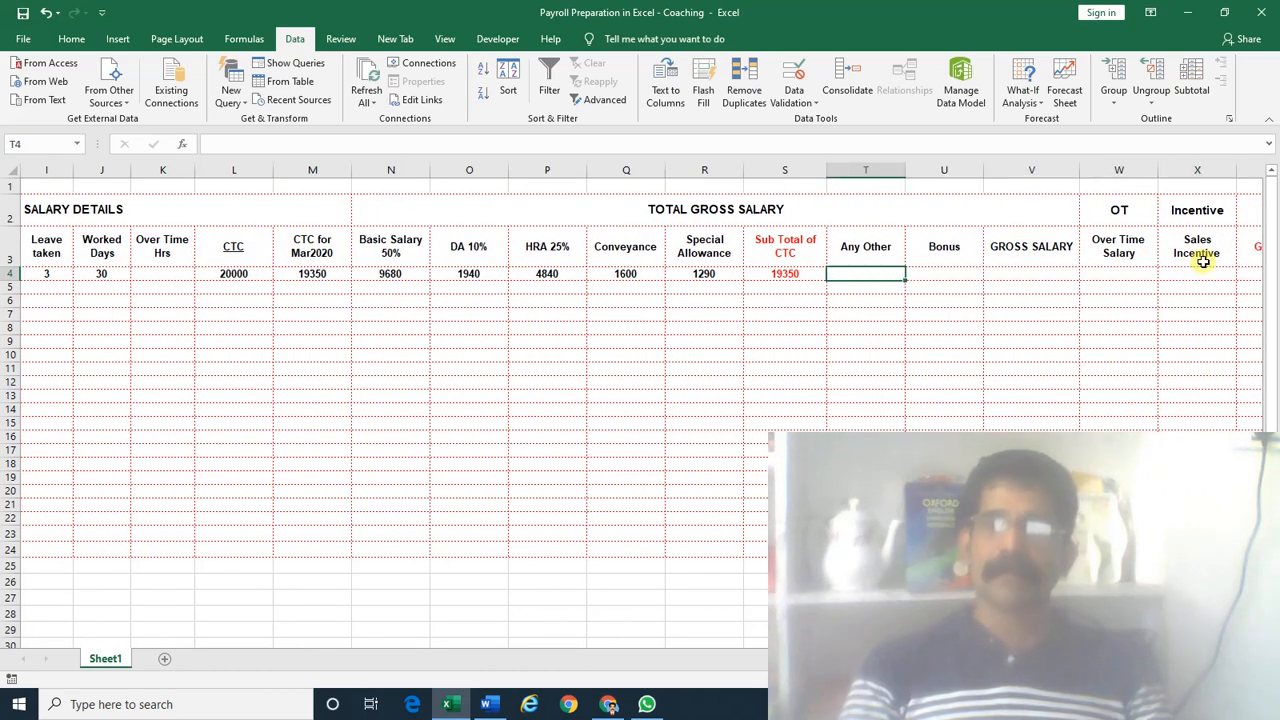
text(10)
key(Right)
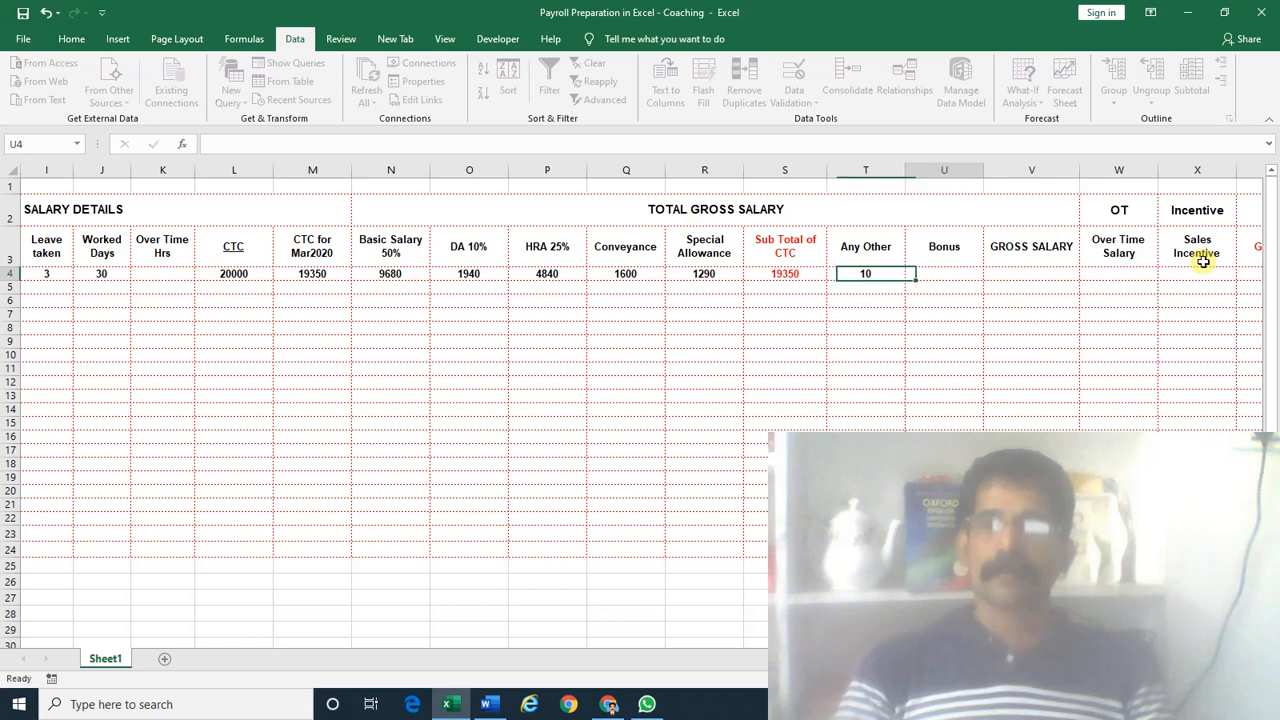
text(100)
key(Right)
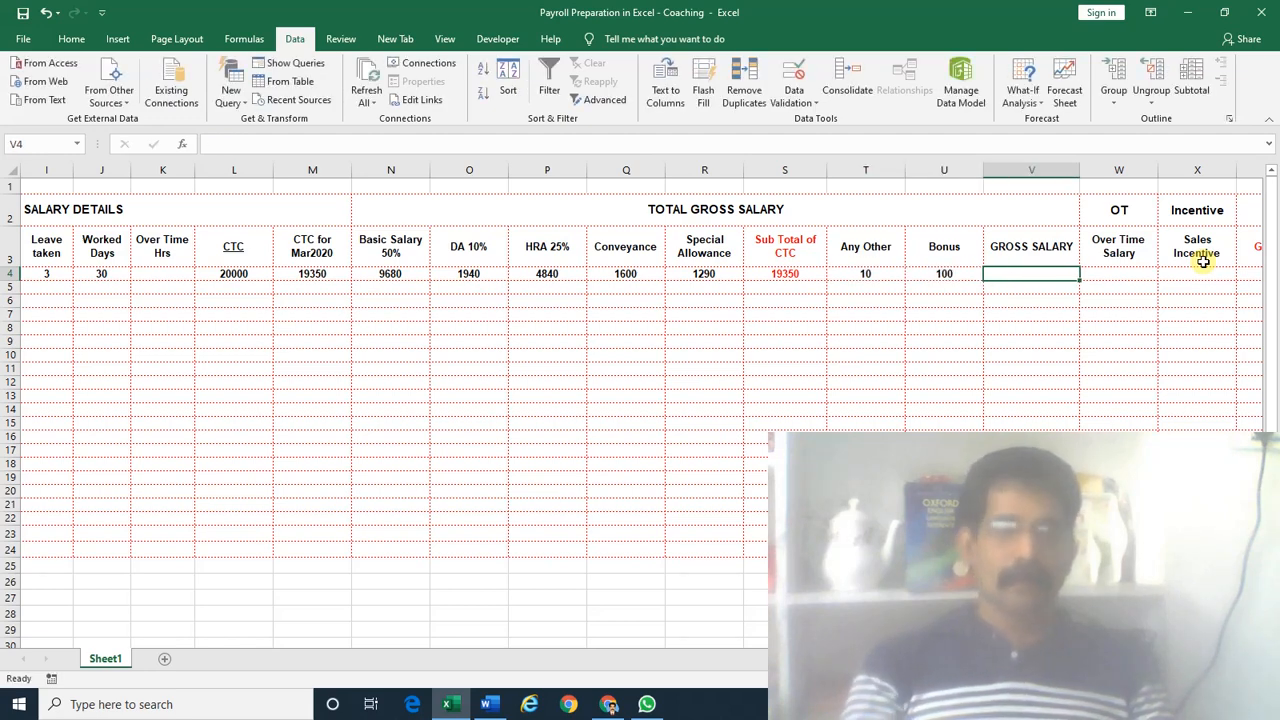
Calculate Gross Salary in V4 as =S4+SUM(T4:U4), giving 19460
text(=)
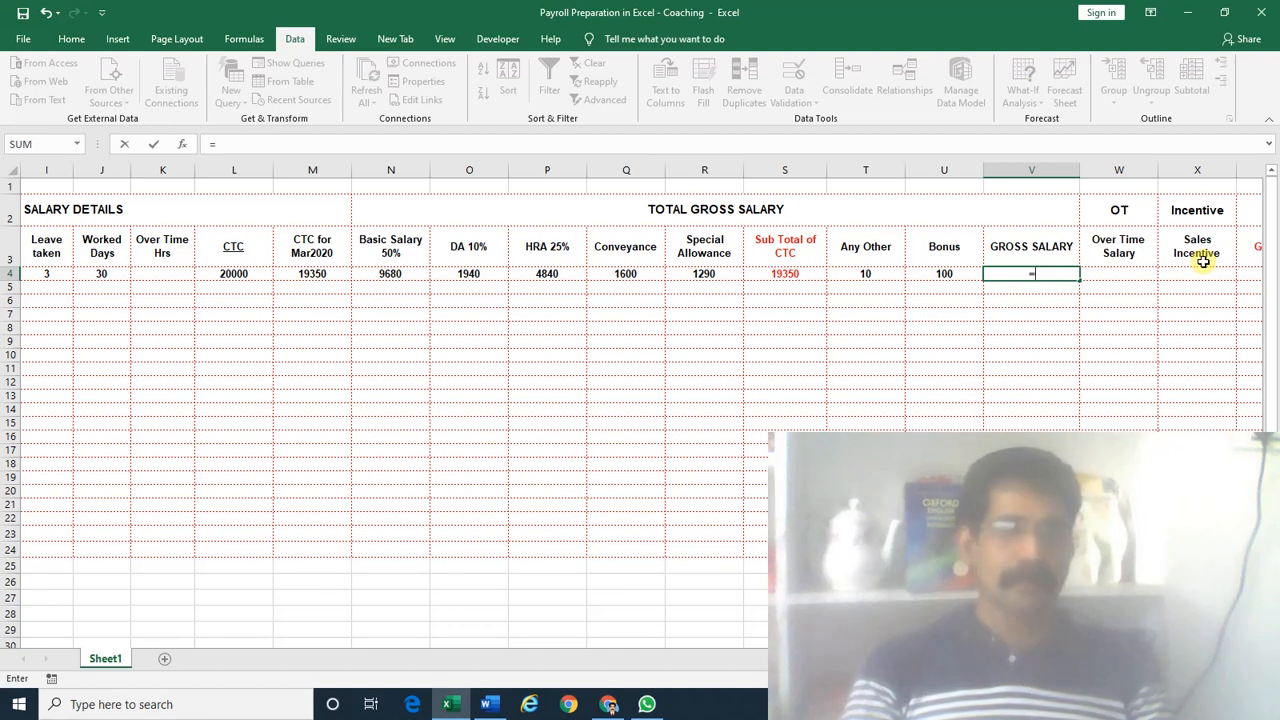
key(Left)
key(Left)
key(Left)
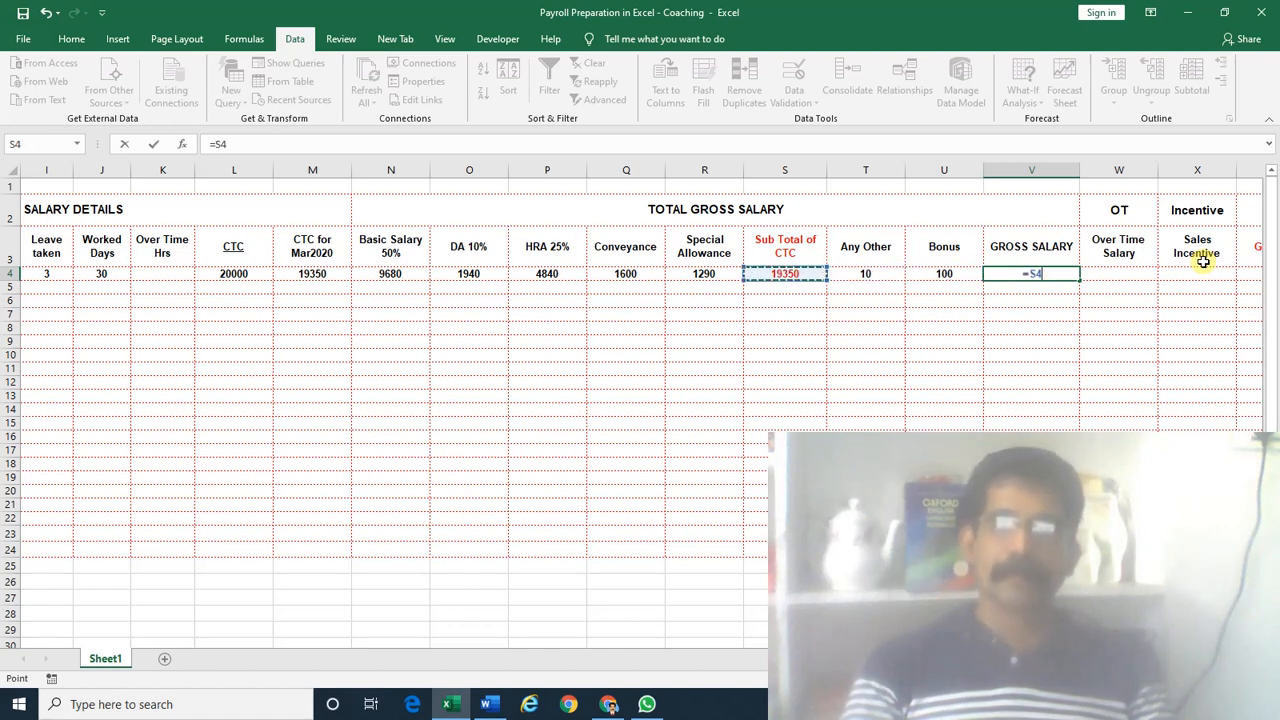
text(+SUM()
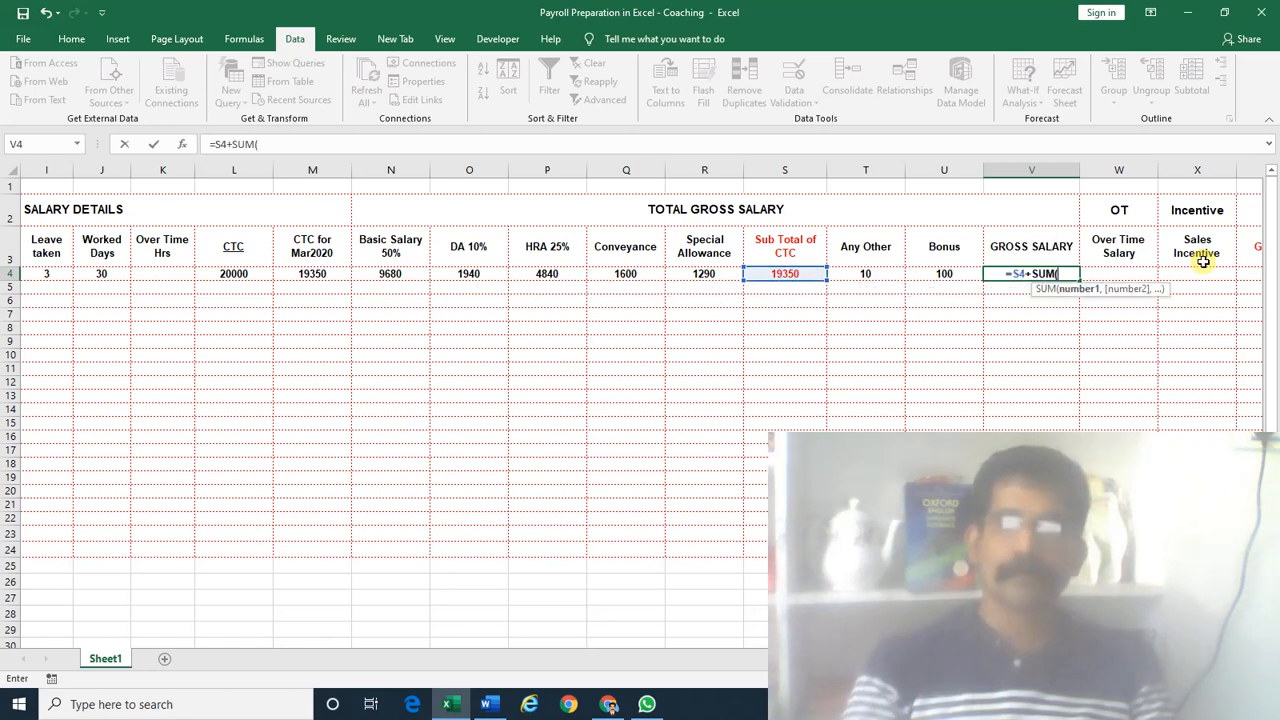
key(Left)
key(shift+Left)
key(Return)
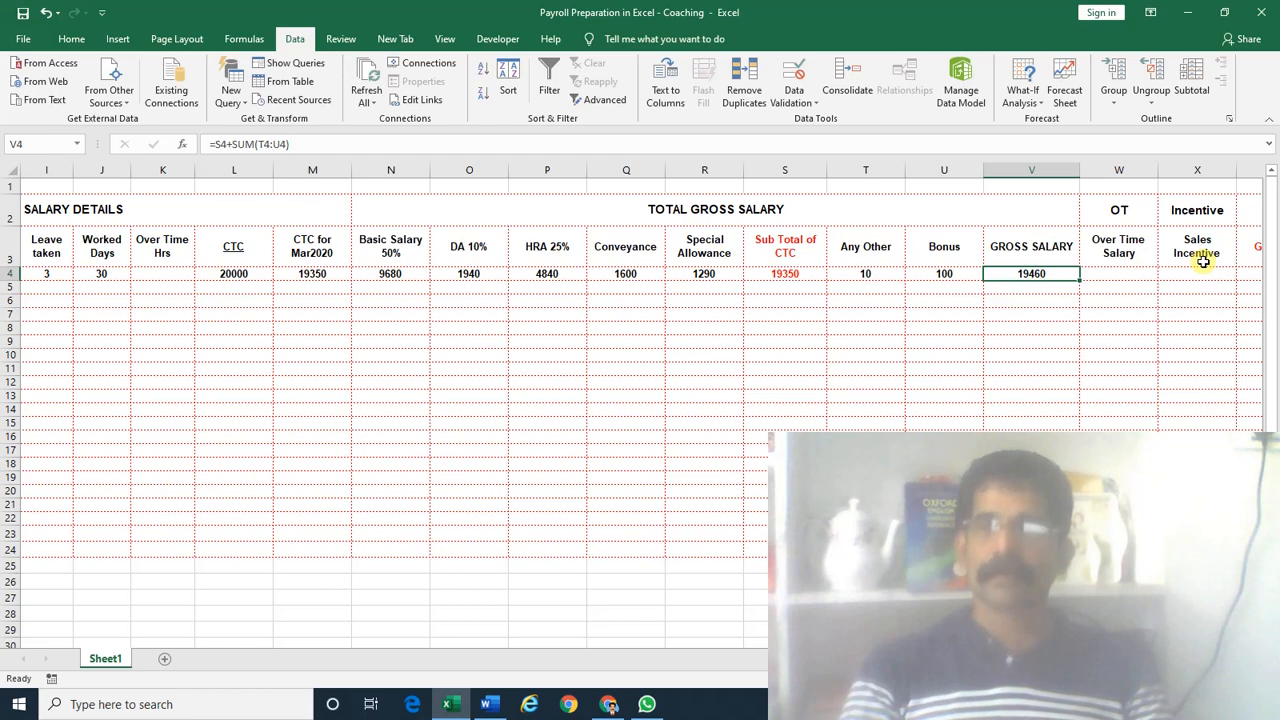
key(Right)
key(Right)
key(Right)
key(Left)
key(Left)
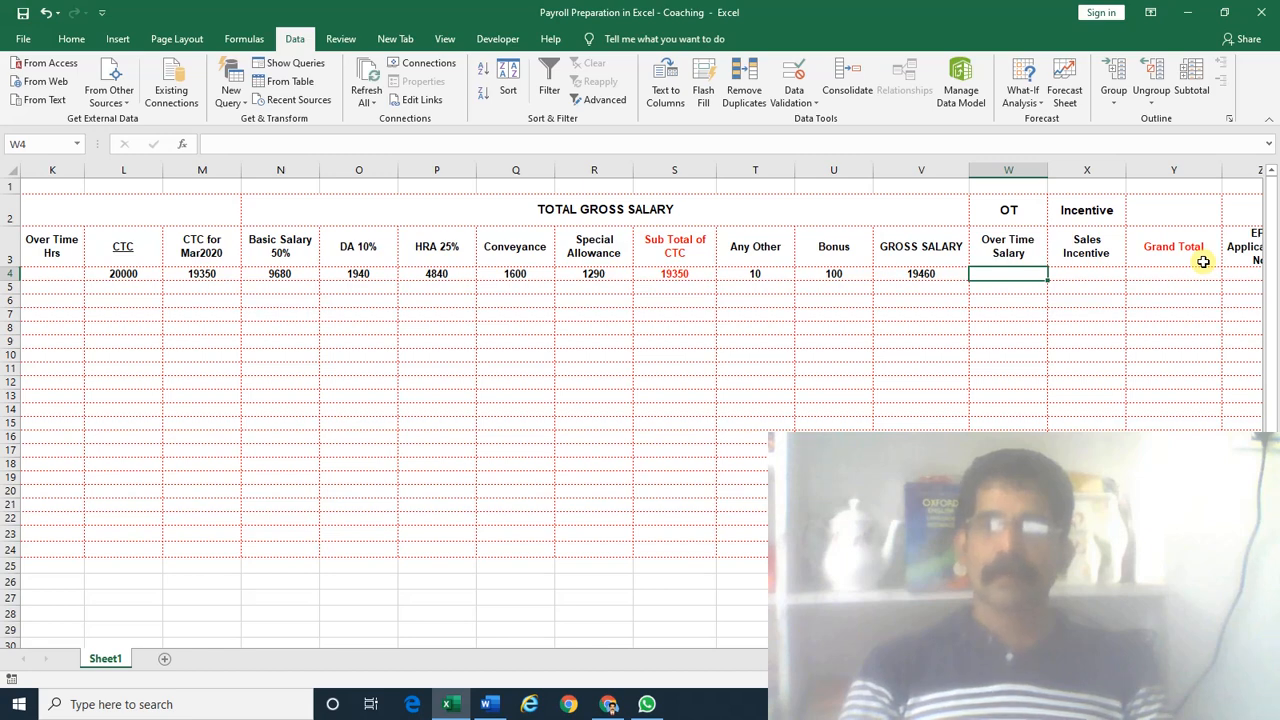
Enter 2 as row 4's Over Time Hrs in K4
key(Left)
key(Left)
key(Left)
key(Left)
key(Left)
key(Left)
key(Left)
key(Left)
key(Left)
key(Left)
key(Left)
key(Left)
key(Left)
key(Left)
key(Left)
key(Left)
key(Left)
key(Left)
key(Left)
key(Left)
key(Right)
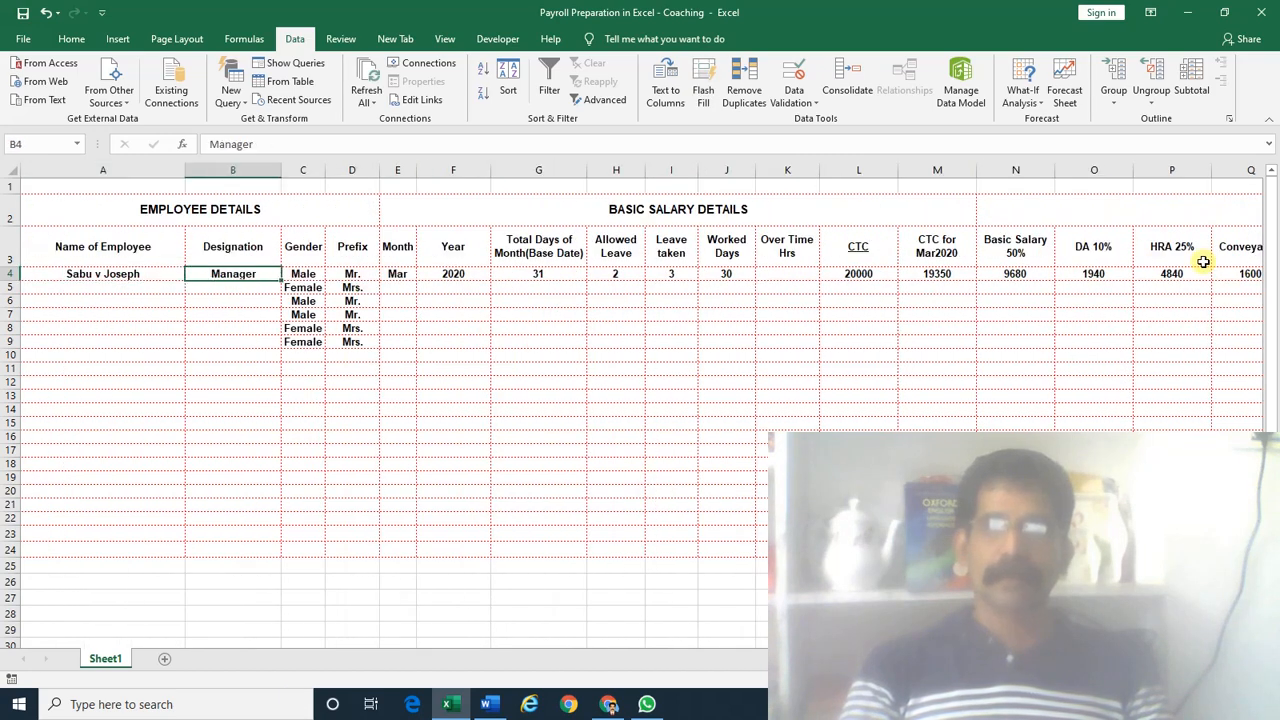
key(Right)
key(Right)
key(Right)
key(Right)
key(Right)
key(Right)
key(Right)
key(Right)
key(Right)
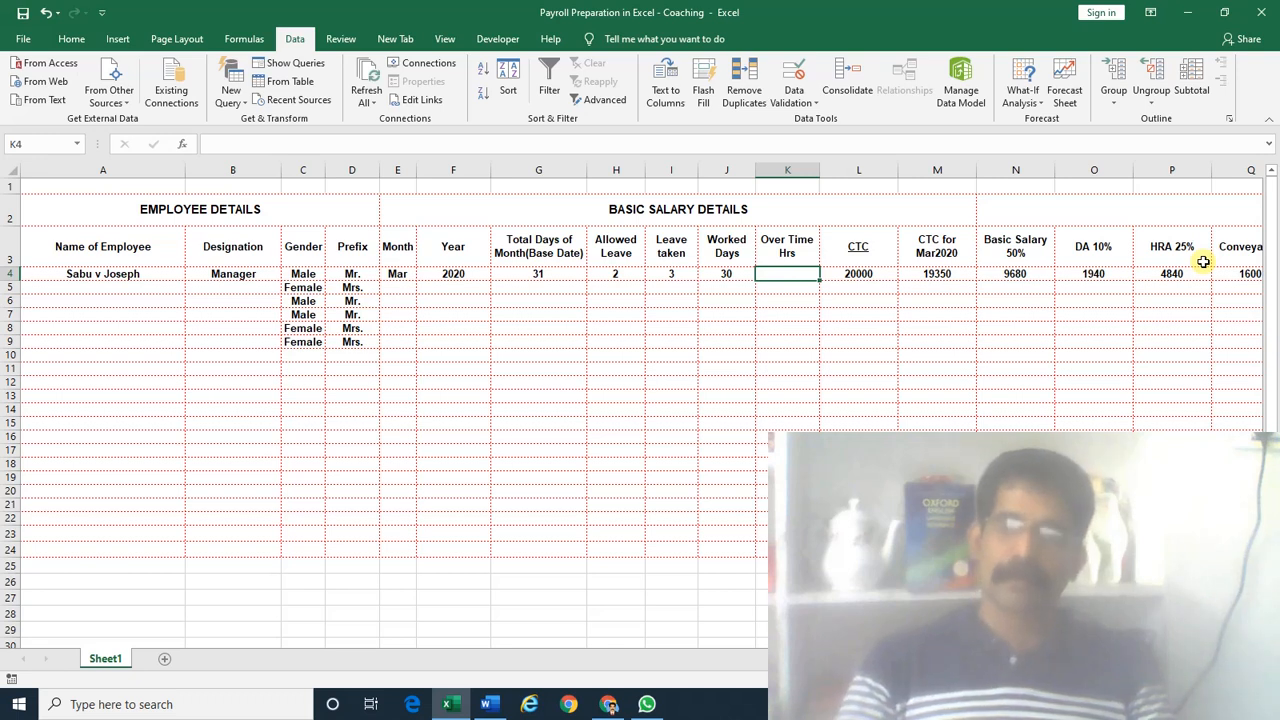
text(2)
key(Right)
key(Right)
key(Right)
key(Right)
key(Right)
key(Right)
key(Right)
key(Right)
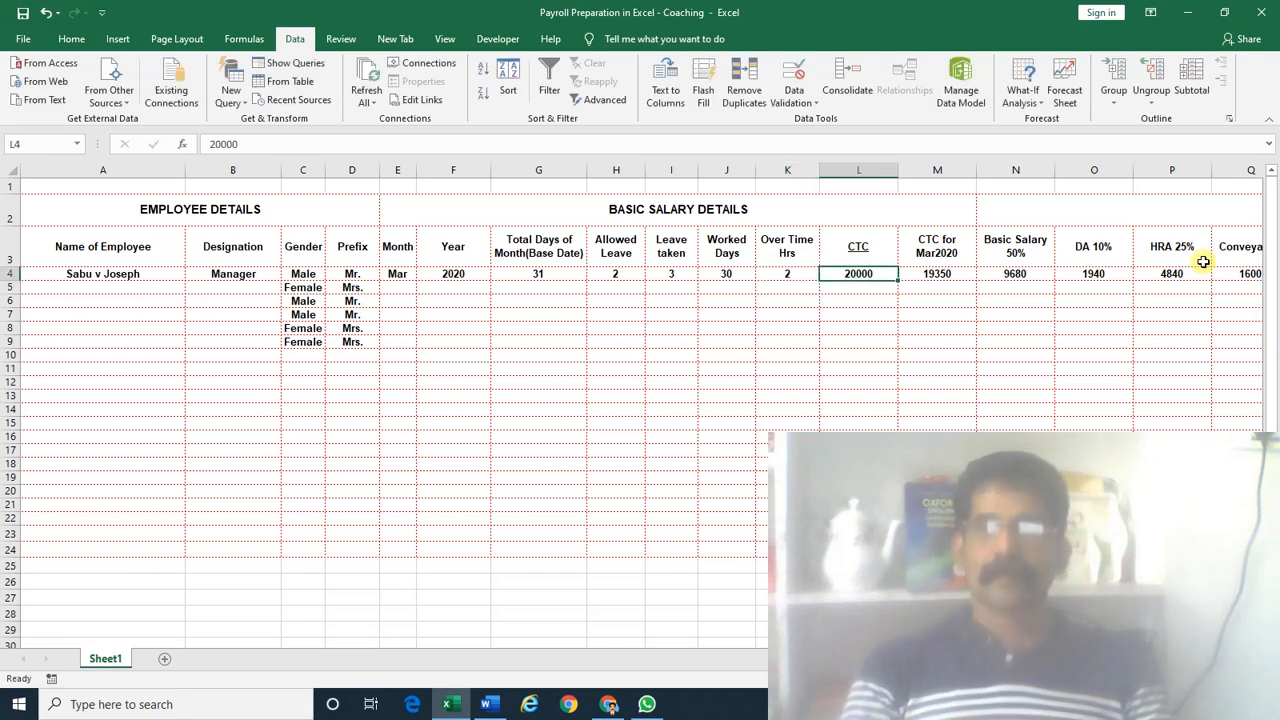
key(Right)
key(Right)
key(Right)
key(Right)
key(Right)
key(Right)
key(Right)
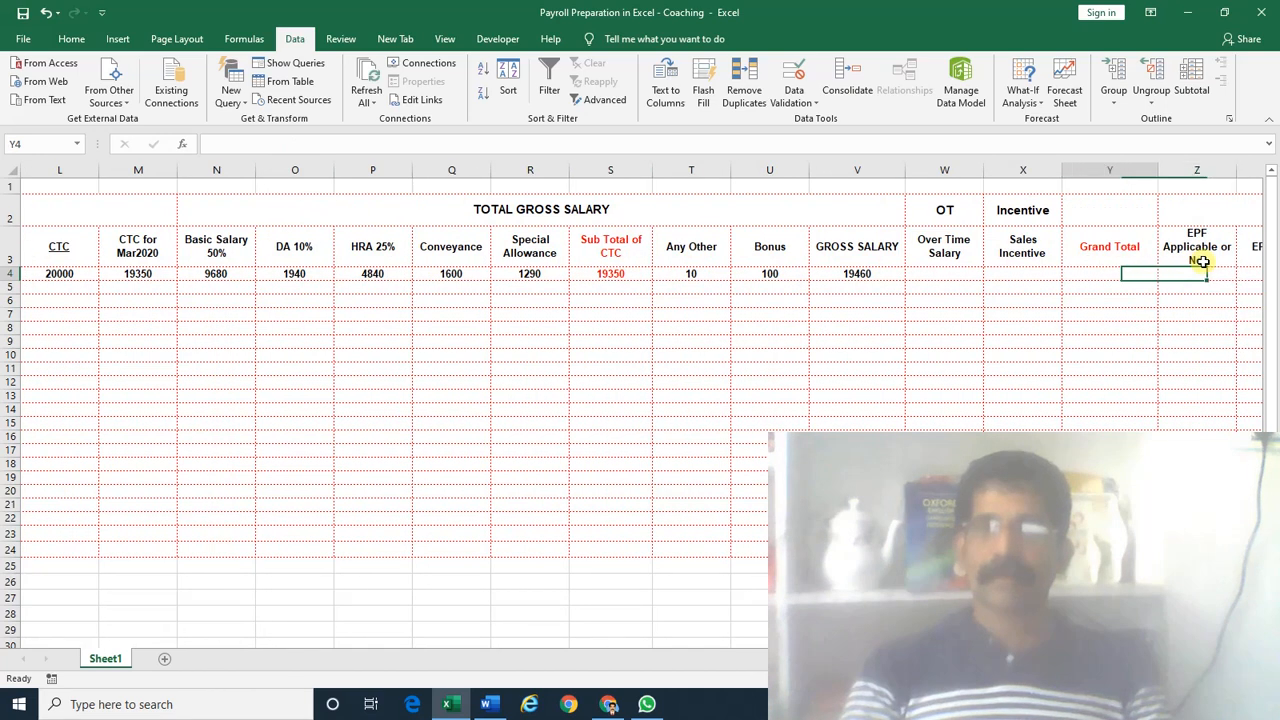
key(Left)
key(Left)
key(Left)
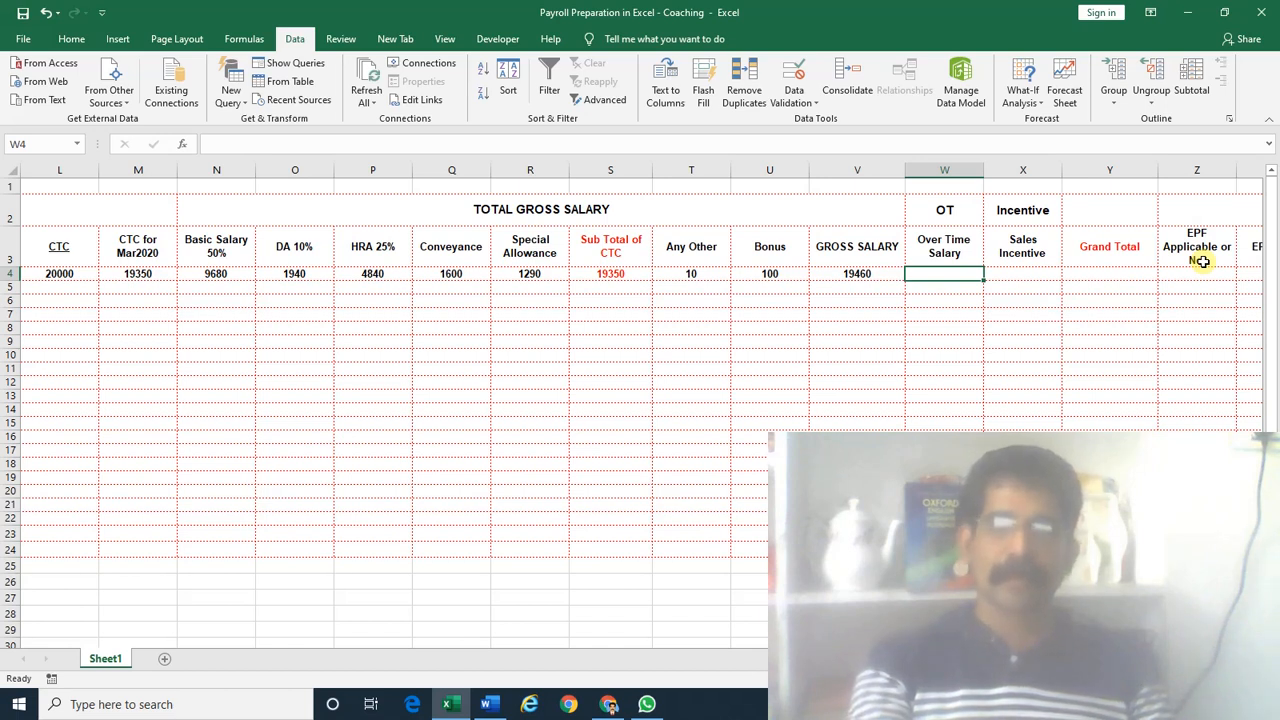
Enter the per-hour overtime rate =L4/31/8 in W4
text(=)
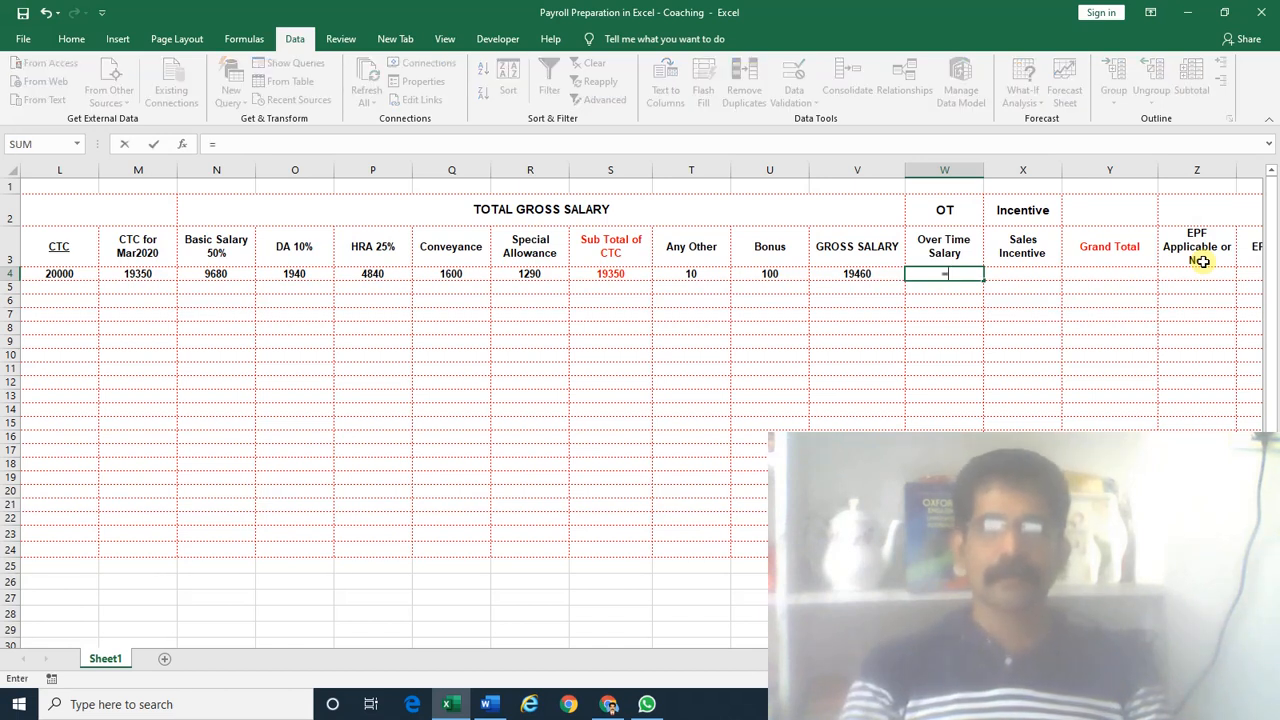
key(Left)
key(Left)
key(Left)
key(Left)
key(Left)
key(Left)
key(Left)
key(Left)
key(Left)
key(Left)
key(Left)
key(Left)
key(Right)
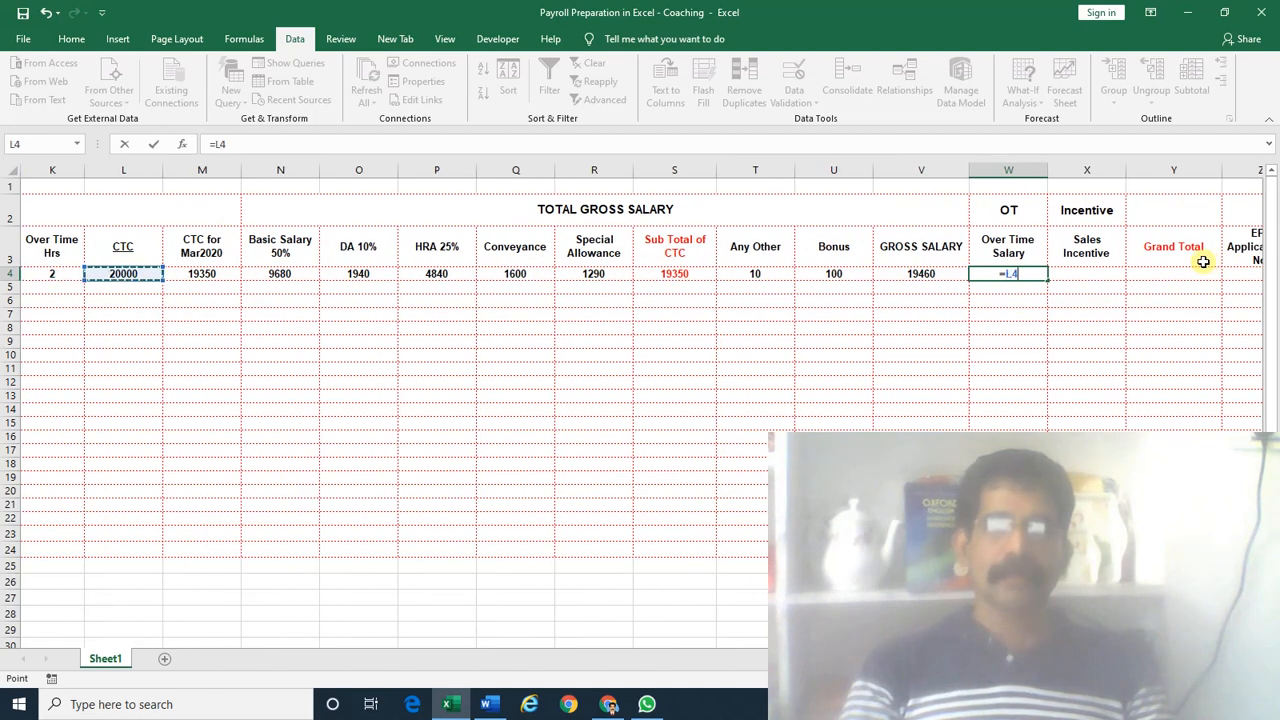
text(/31)
key(Return)
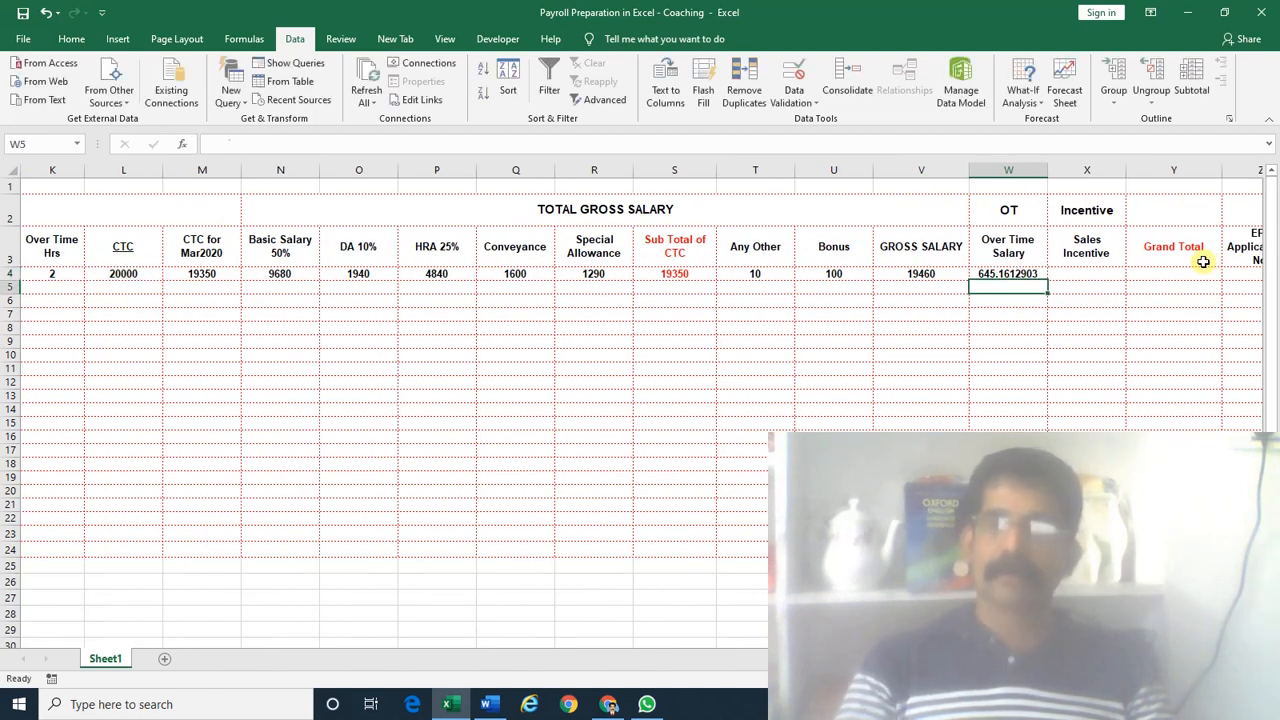
key(Up)
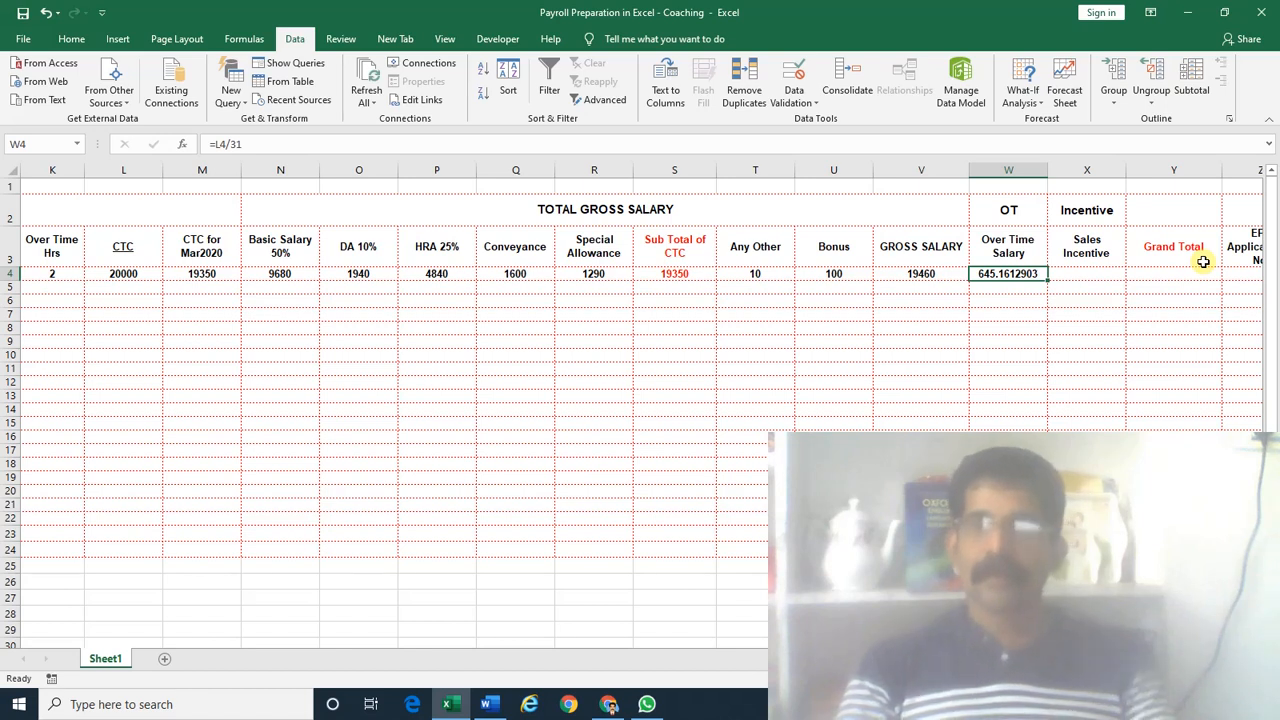
key(F2)
text(/)
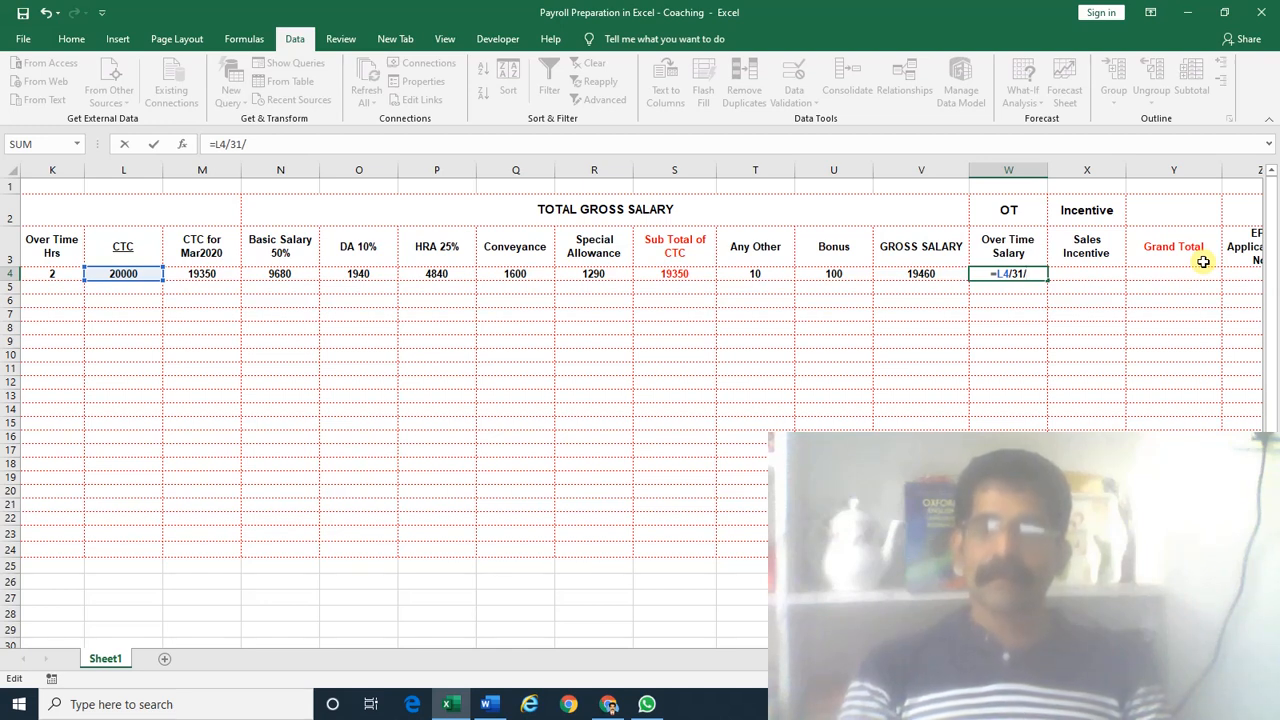
text(8)
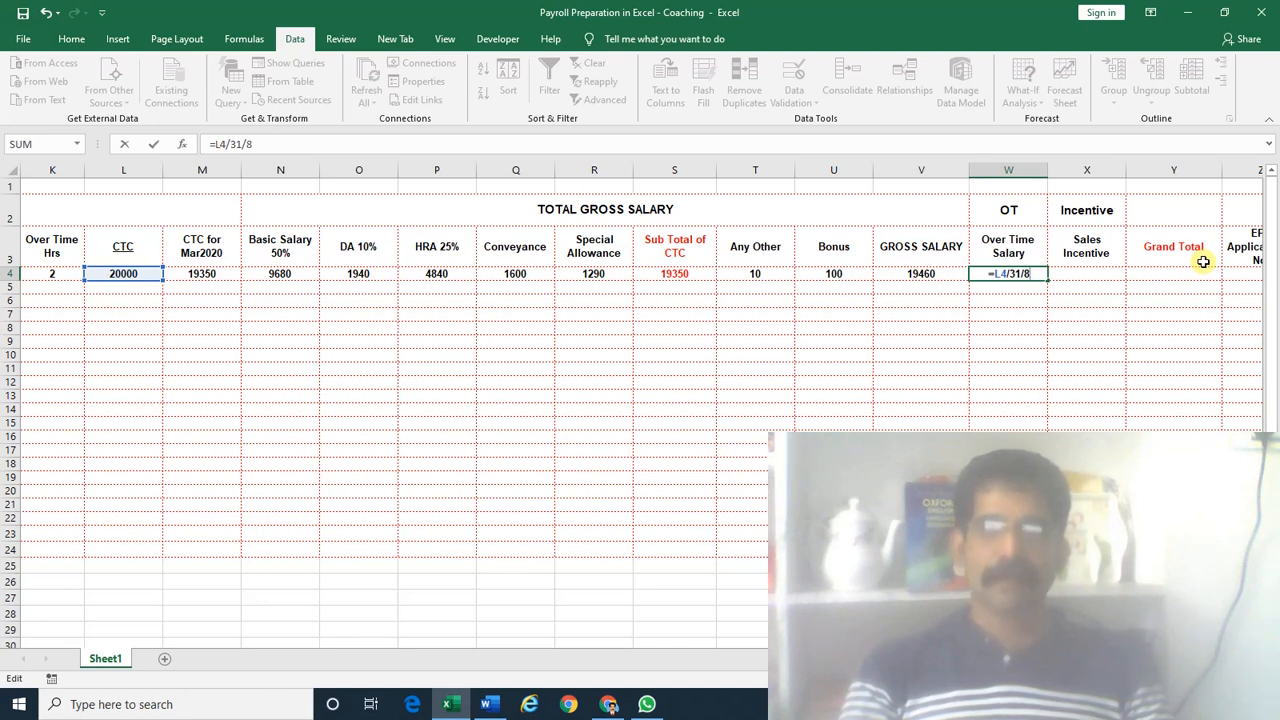
key(BackSpace)
text(9)
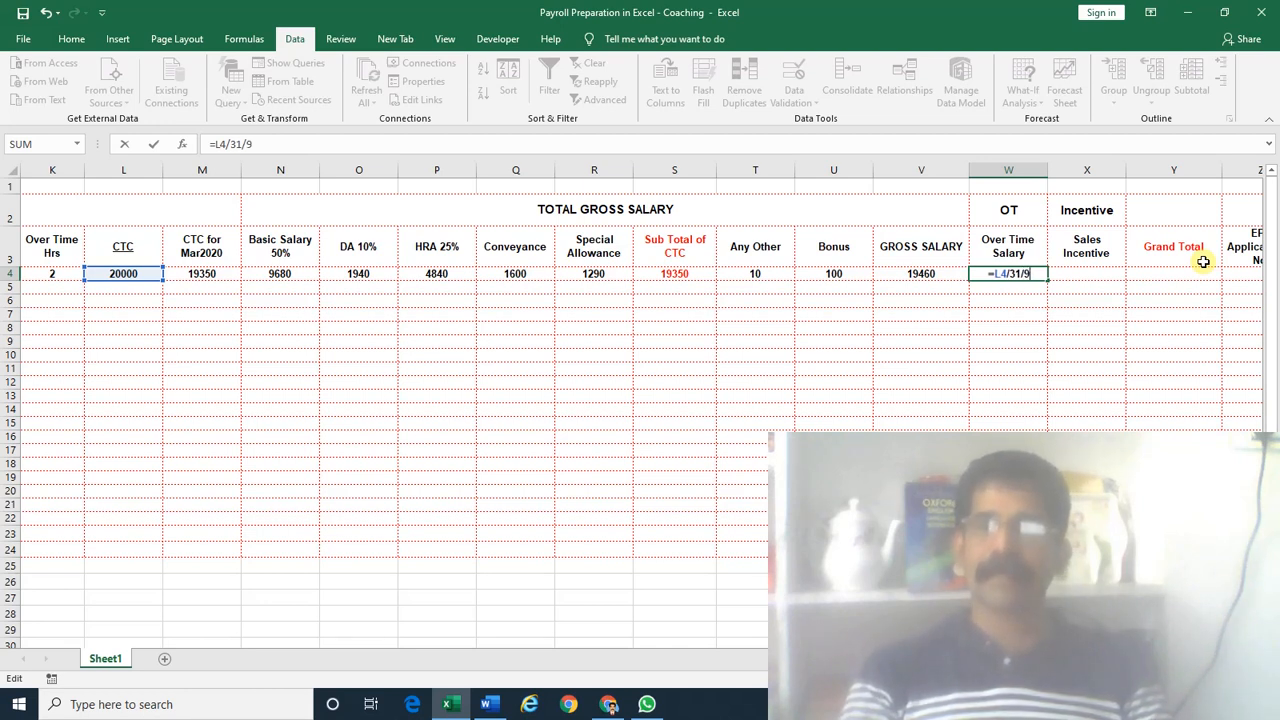
key(BackSpace)
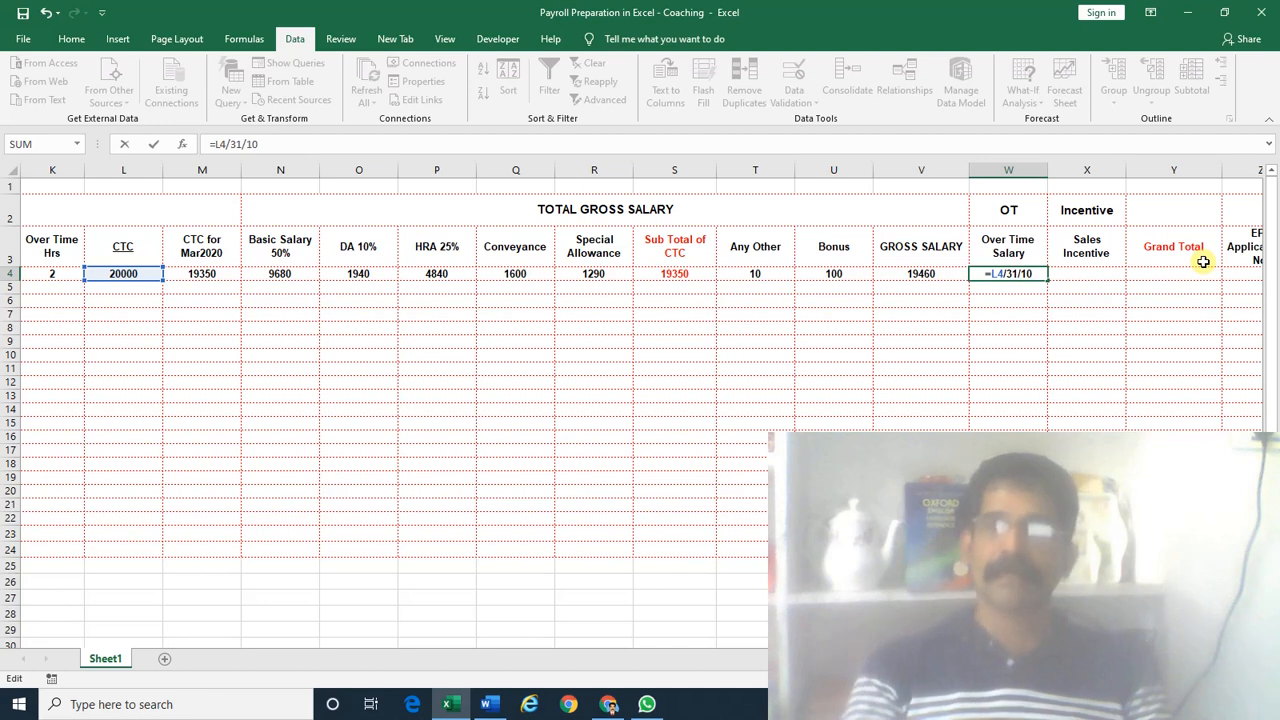
key(BackSpace)
key(BackSpace)
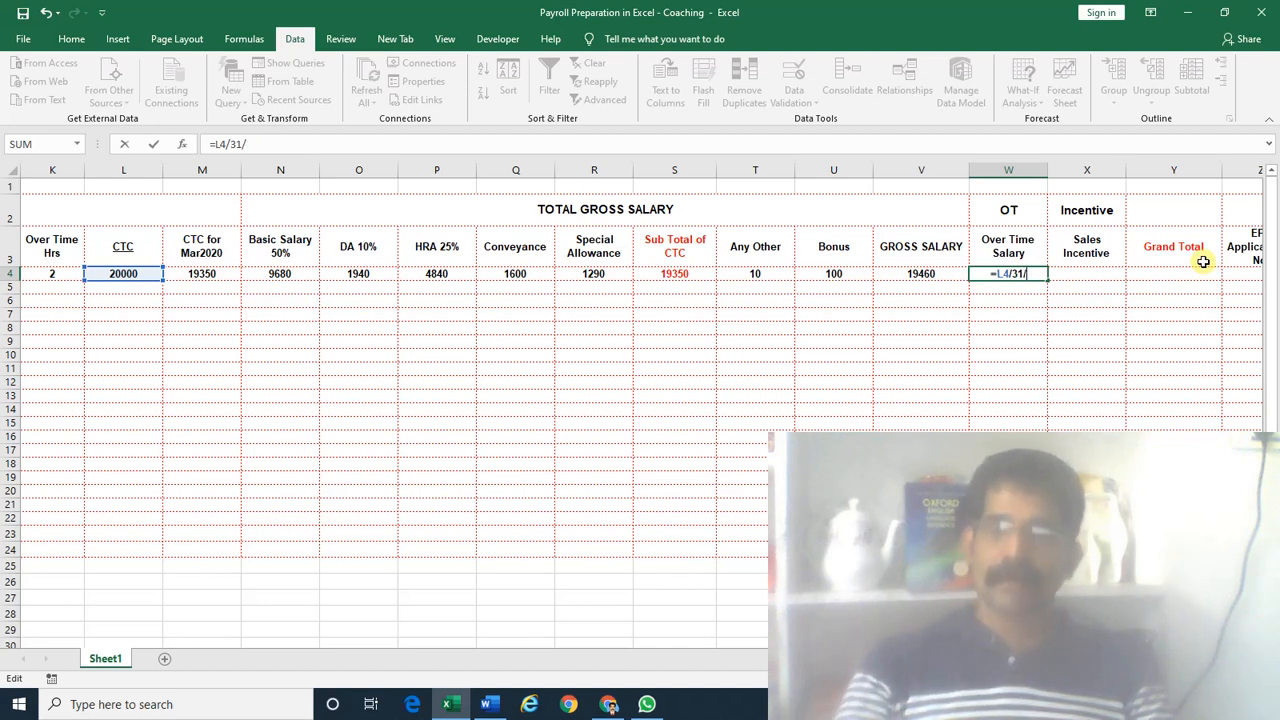
text(8)
key(ctrl+Return)
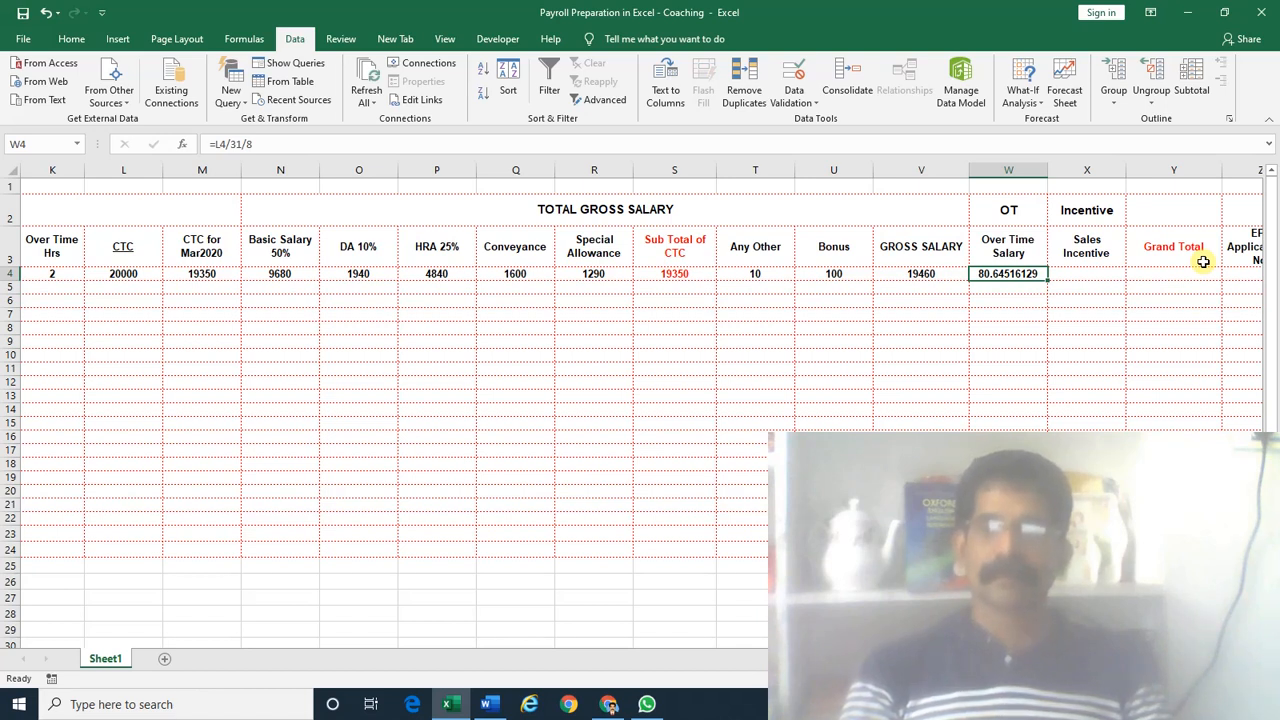
Extend the W4 formula to multiply by Over Time Hrs K4, making =L4/31/8*K4
key(F2)
text(*)
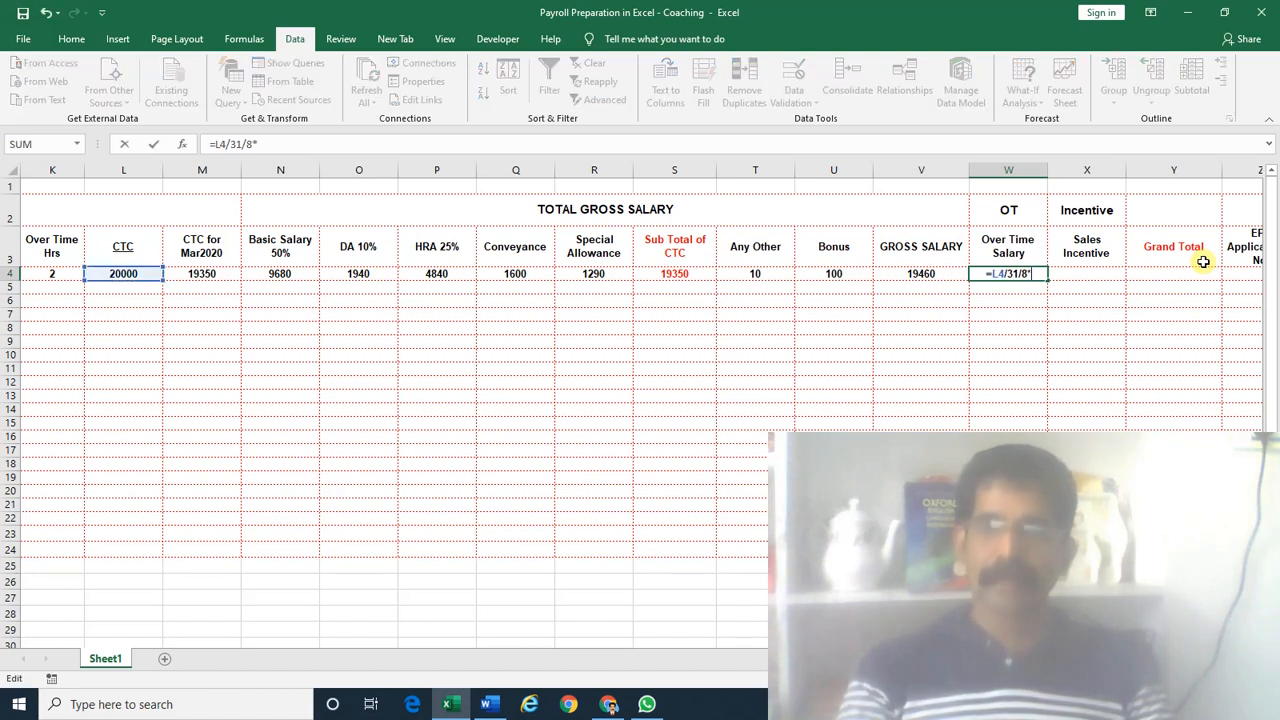
scroll(531, 334, left, 5)
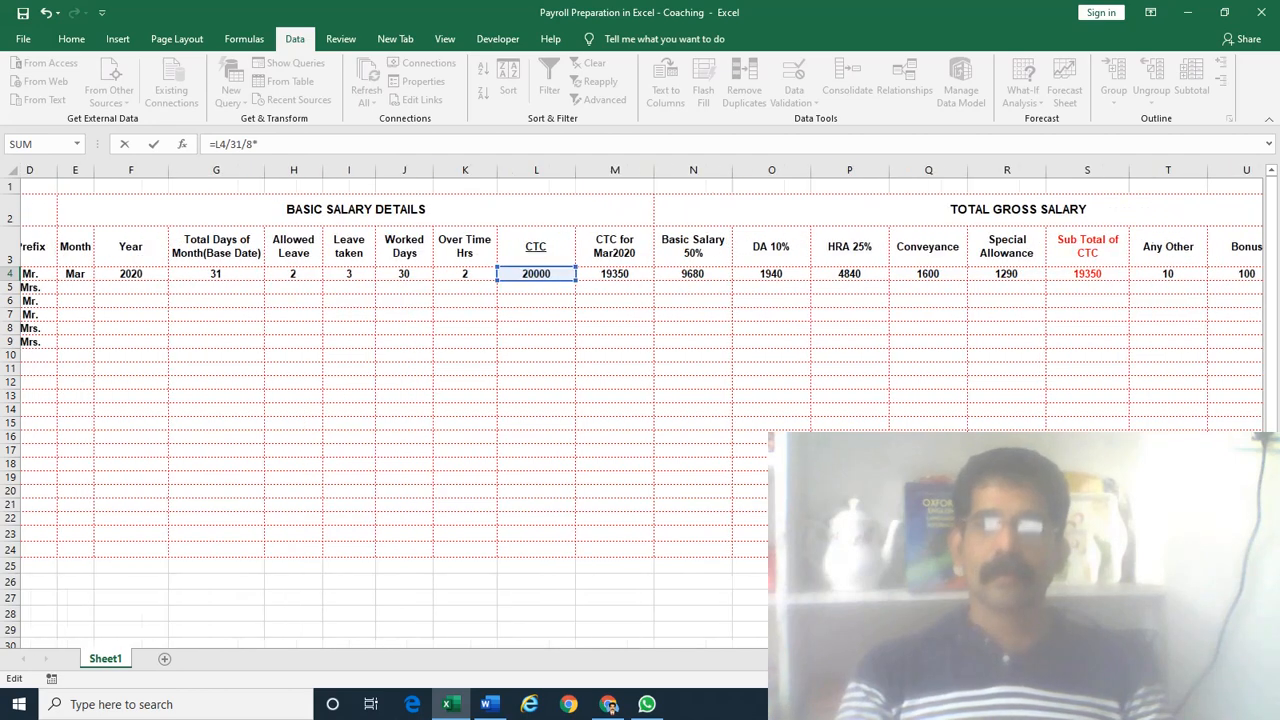
click(487, 275)
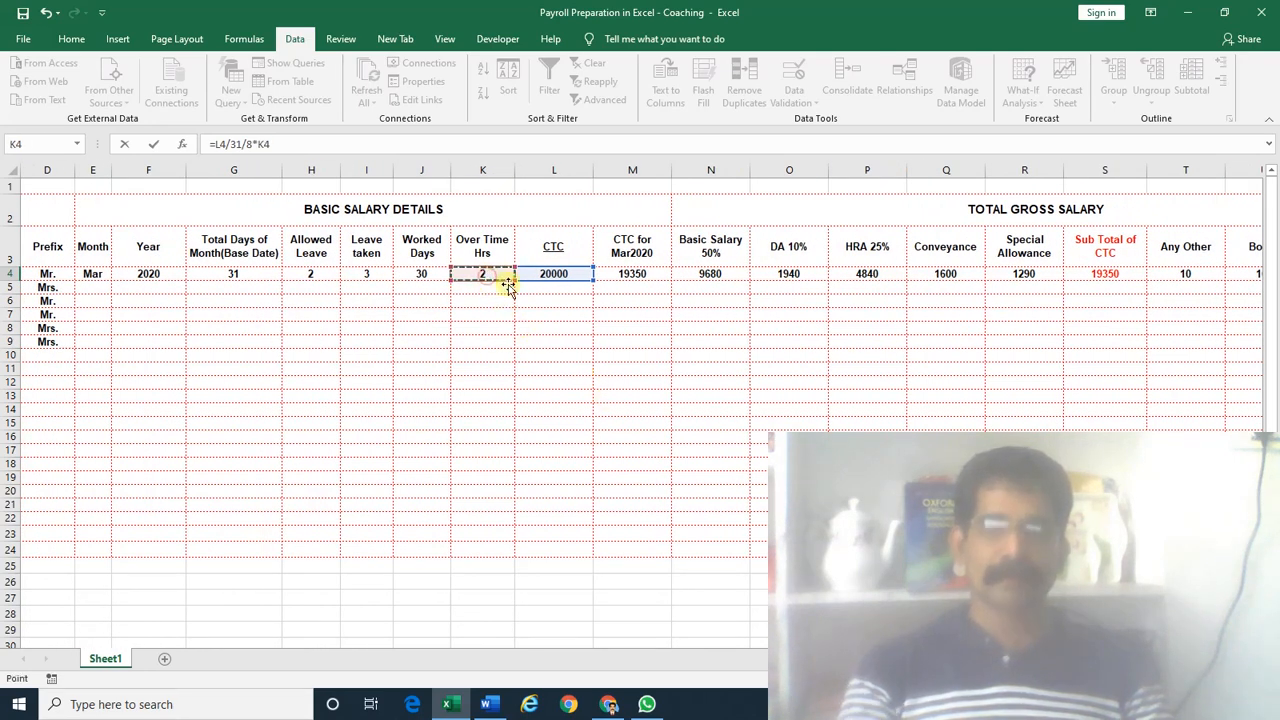
key(Return)
key(Right)
key(Right)
key(Right)
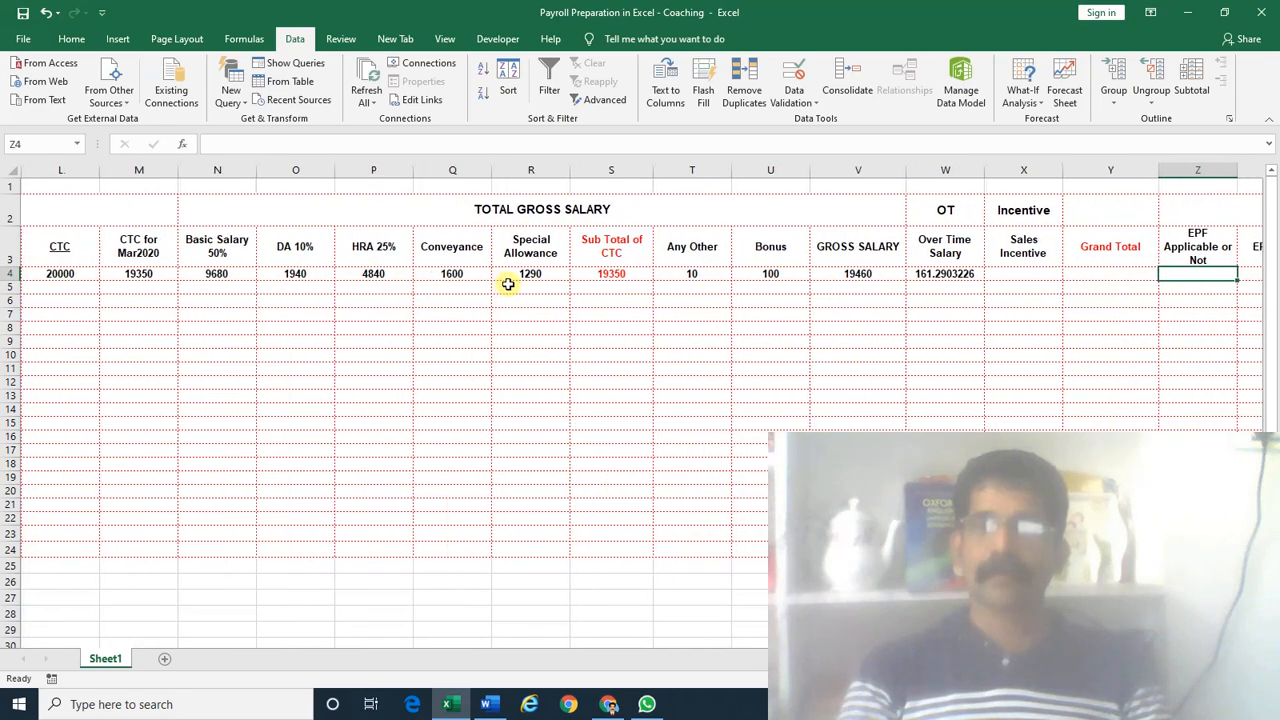
key(Left)
key(Left)
key(Left)
Wrap it as =ROUND(L4/31/8*K4,-1) to show 160, and save the workbook
key(F2)
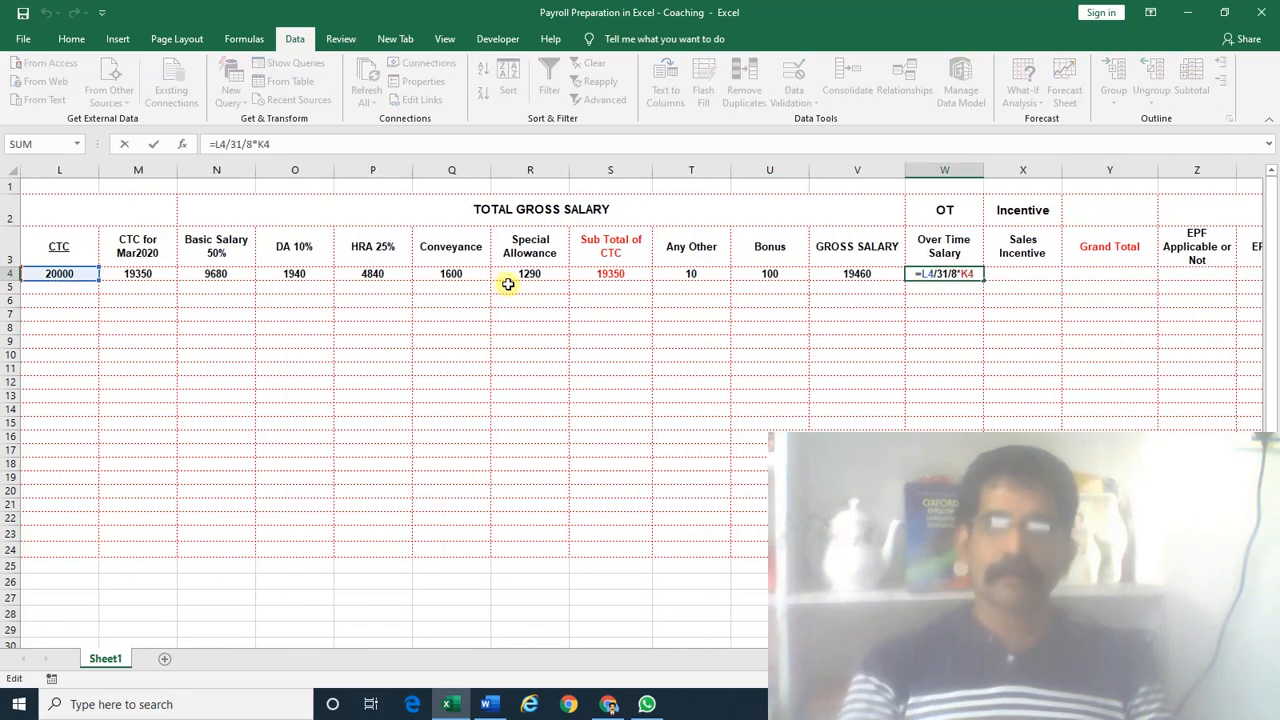
key(Home)
key(Right)
text(ROUND(L4/31/8*K4)
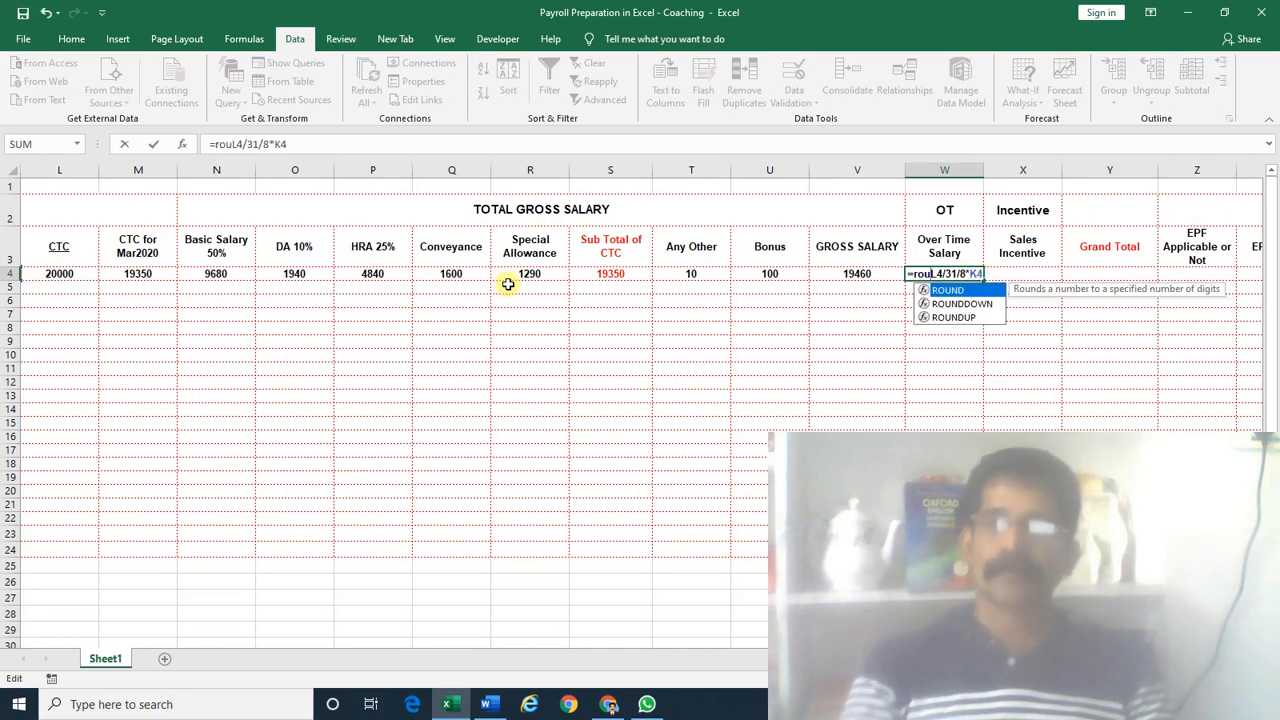
text(,)
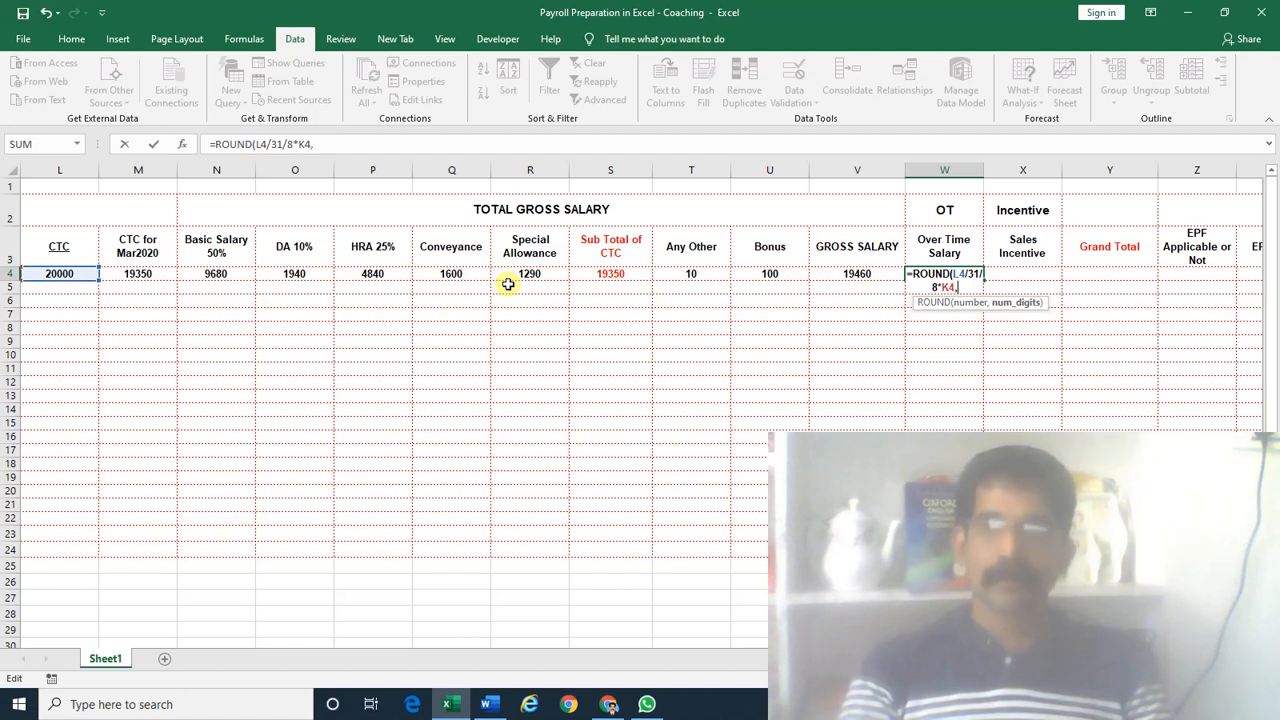
text(-1))
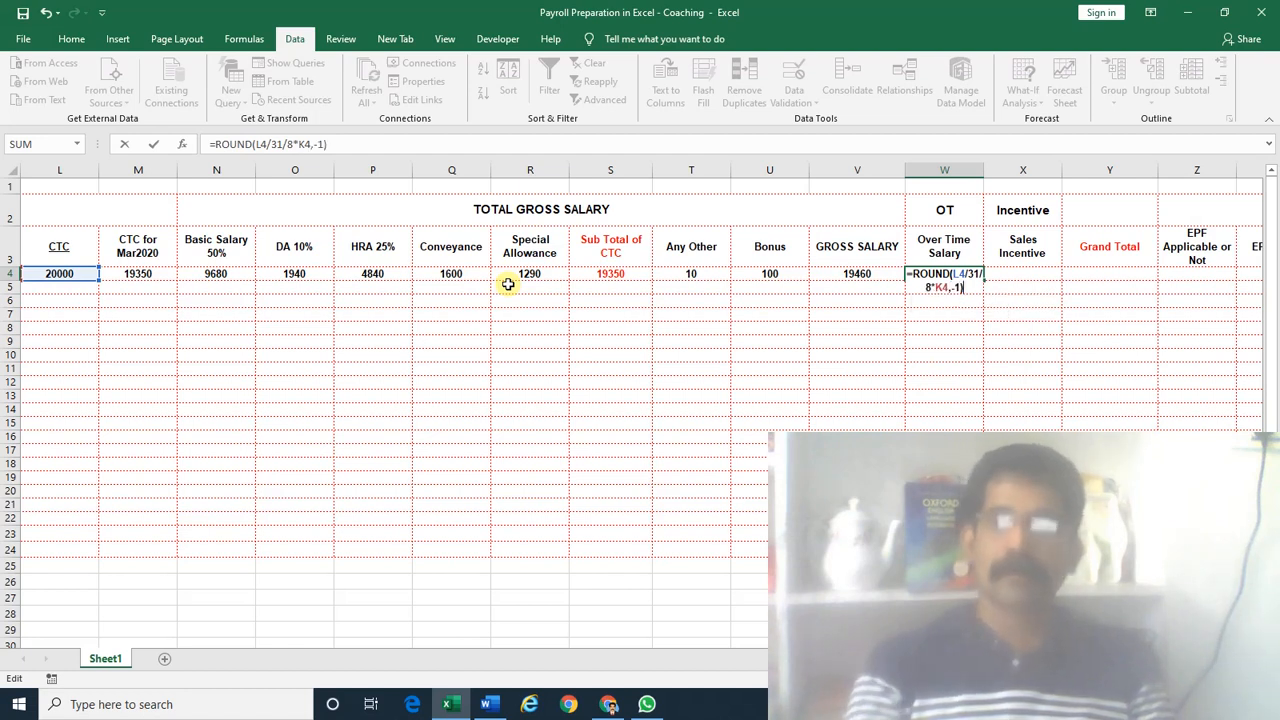
key(ctrl+Return)
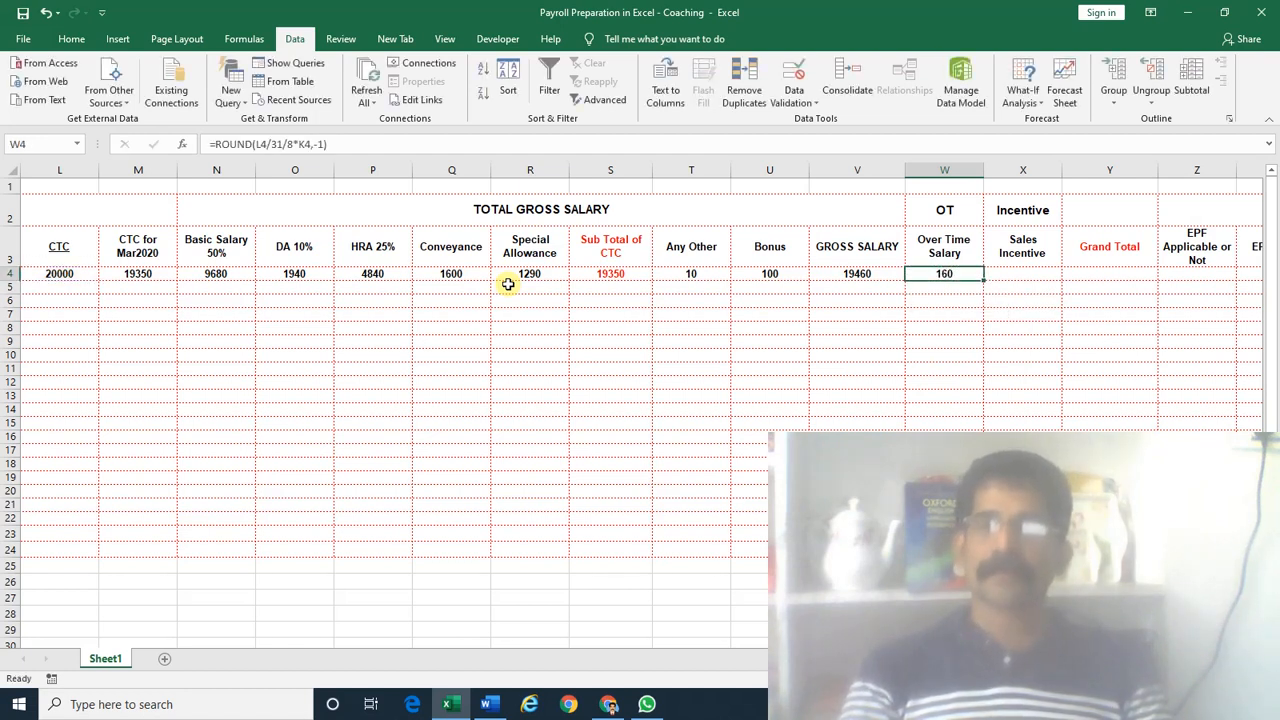
key(ctrl+s)
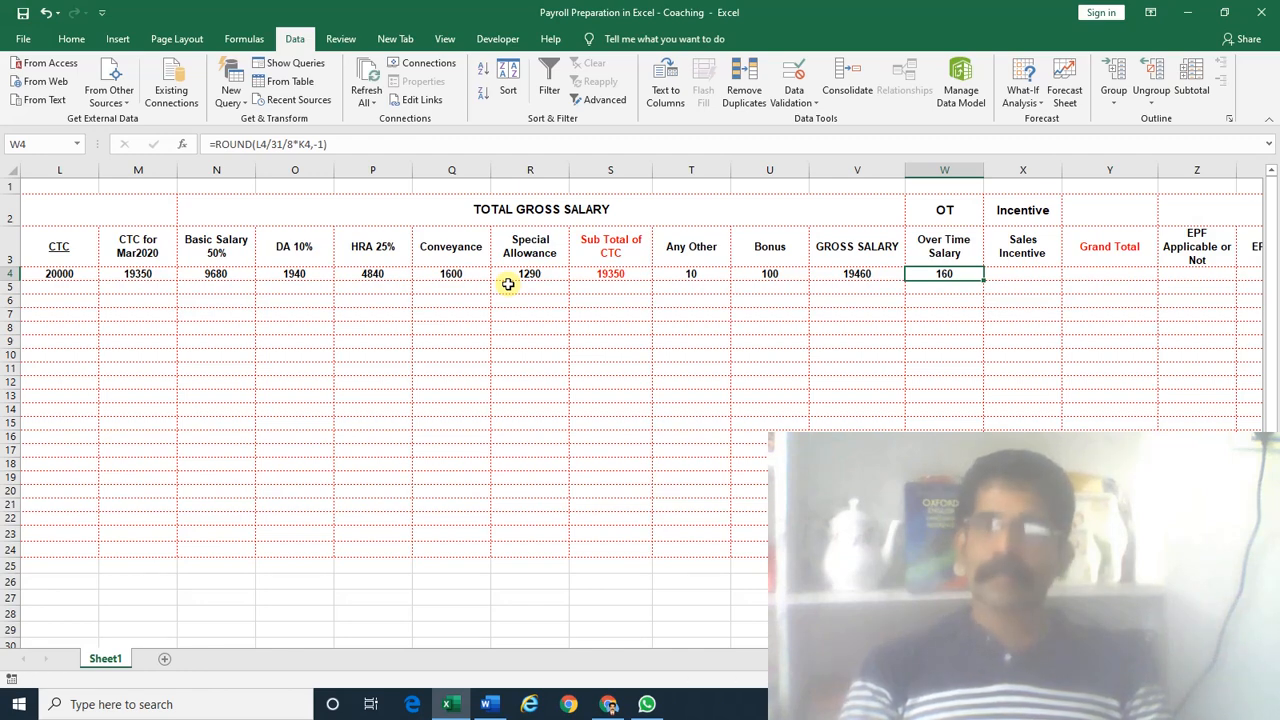
key(Right)
Enter 100 as the Sales Incentive in X4
text(100)
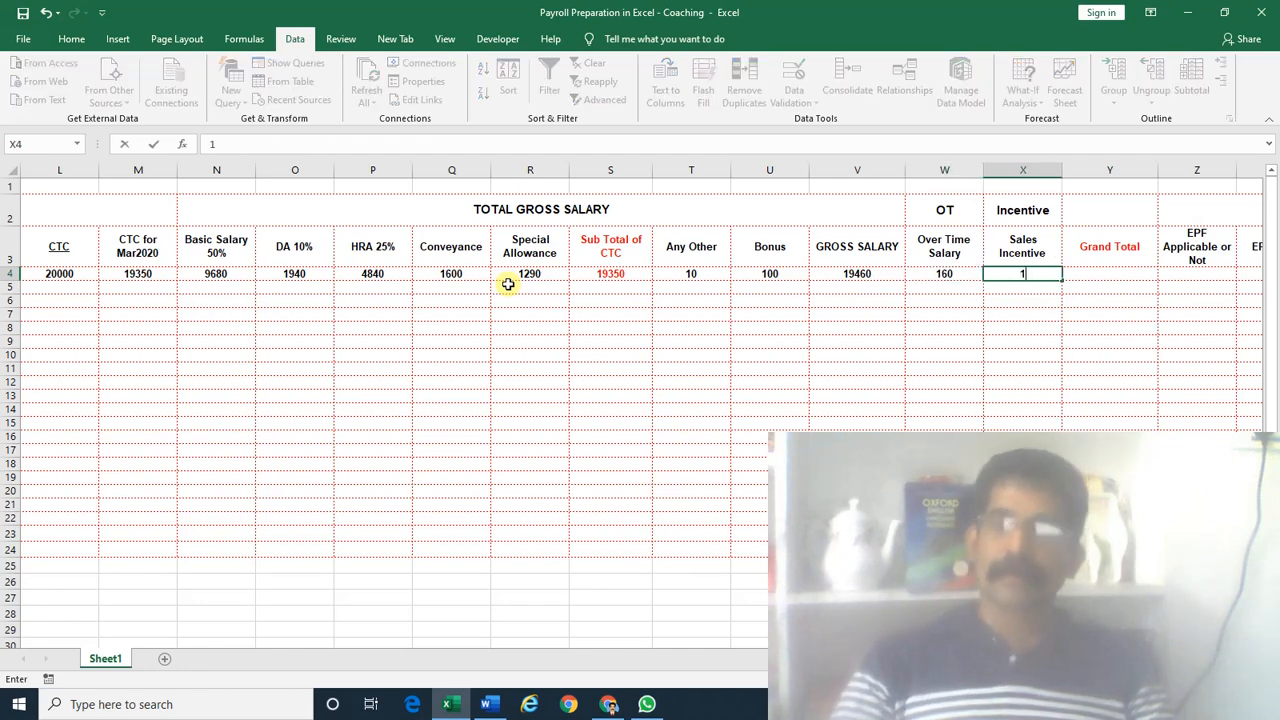
key(Return)
key(Up)
key(Right)
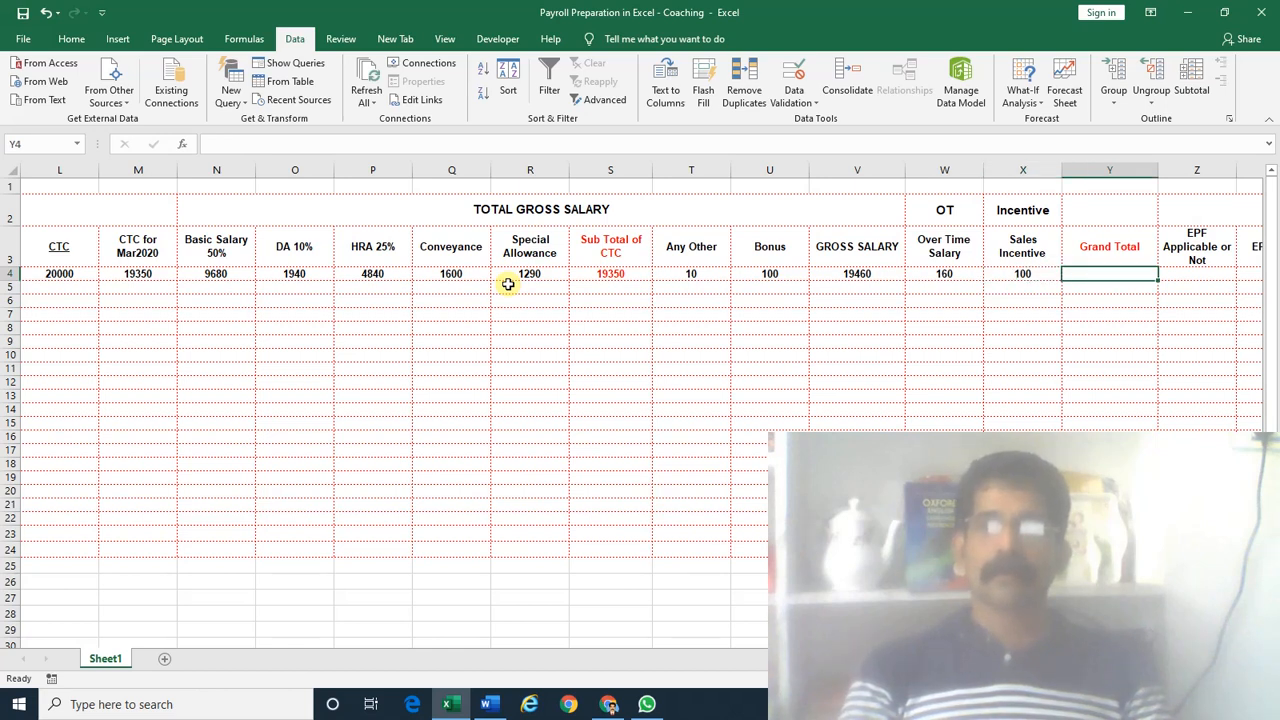
Draft a Grand Total formula in Y4 adding the CTC subtotal to SUM of overtime and incentive
text(=)
key(Left)
key(Left)
key(Left)
key(Left)
key(Left)
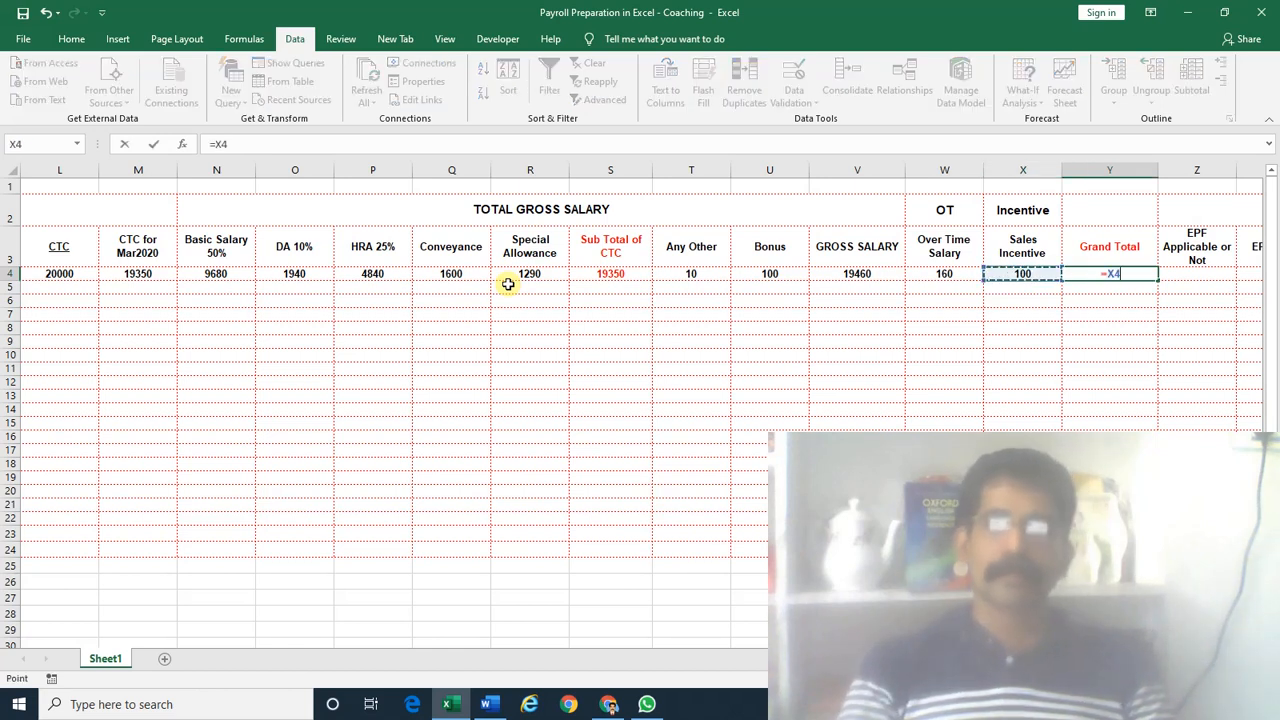
key(Left)
text(+)
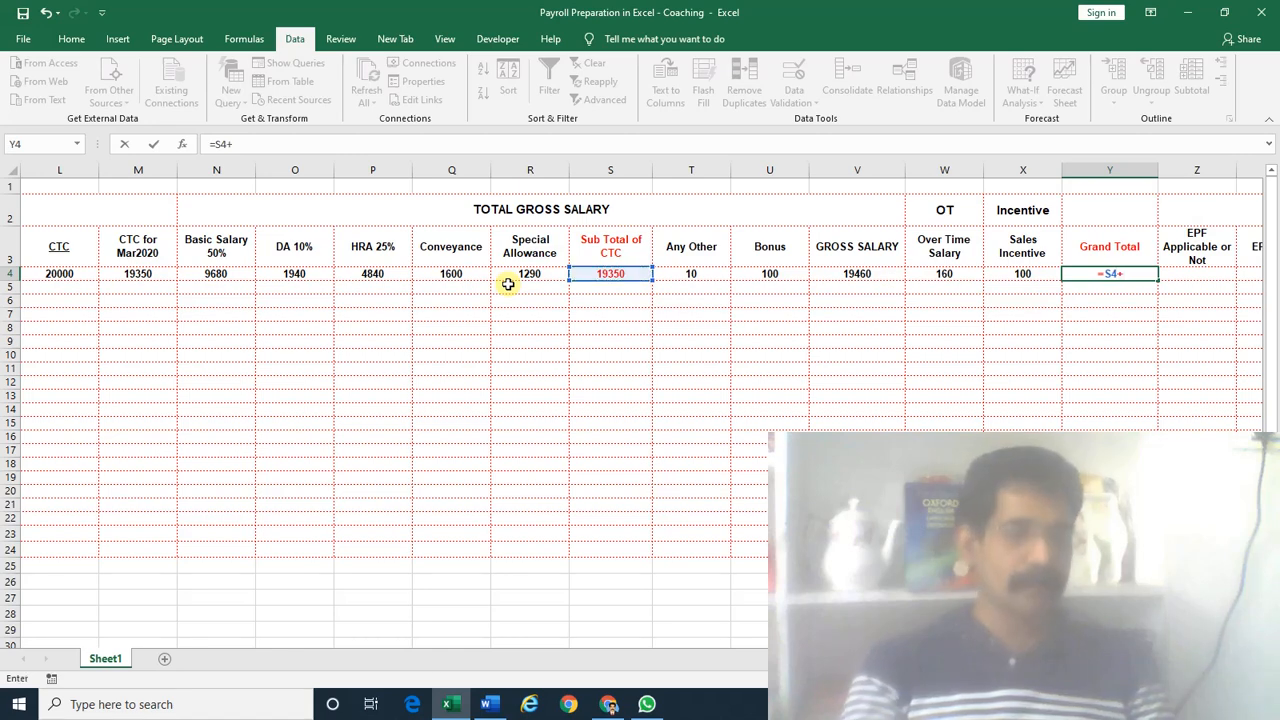
text(sum)
key(Tab)
key(Left)
key(shift+Left)
key(shift+Left)
key(shift+Left)
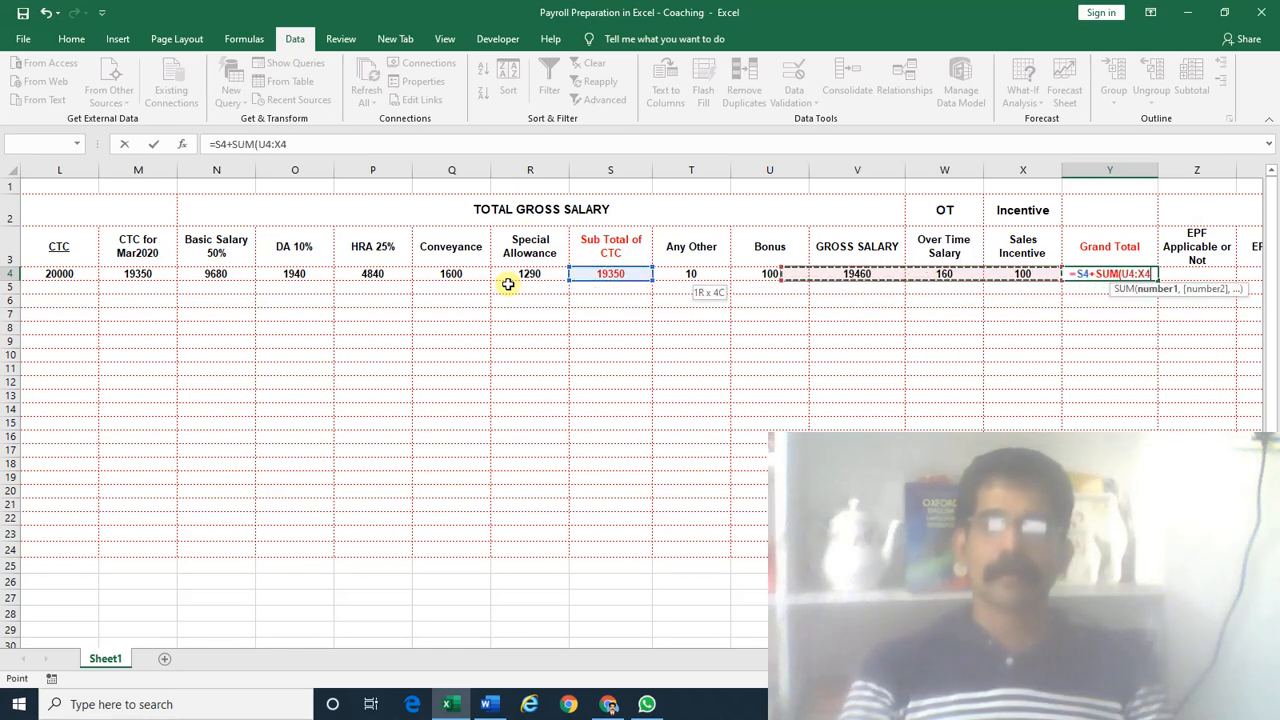
key(Return)
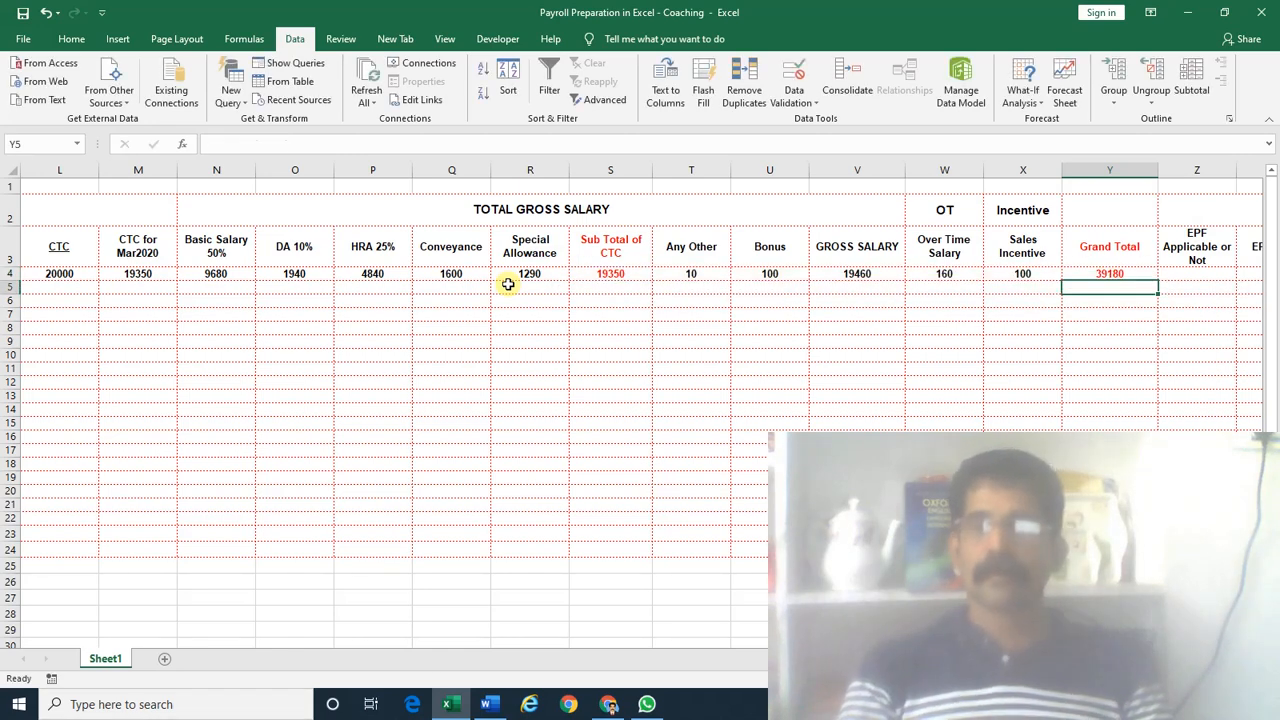
key(Up)
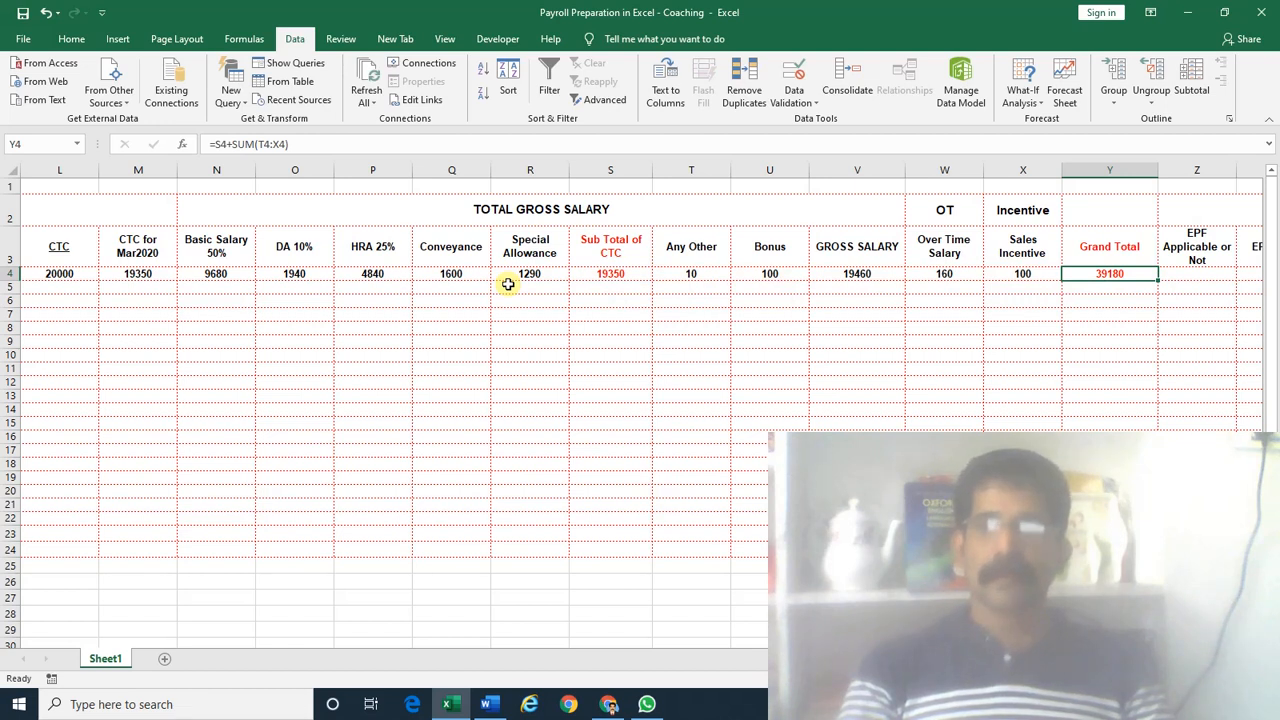
Rewrite the Grand Total in Y4 as =V4+SUM(W4:X4), giving 19720
key(Delete)
text(=)
key(Left)
key(Left)
key(Left)
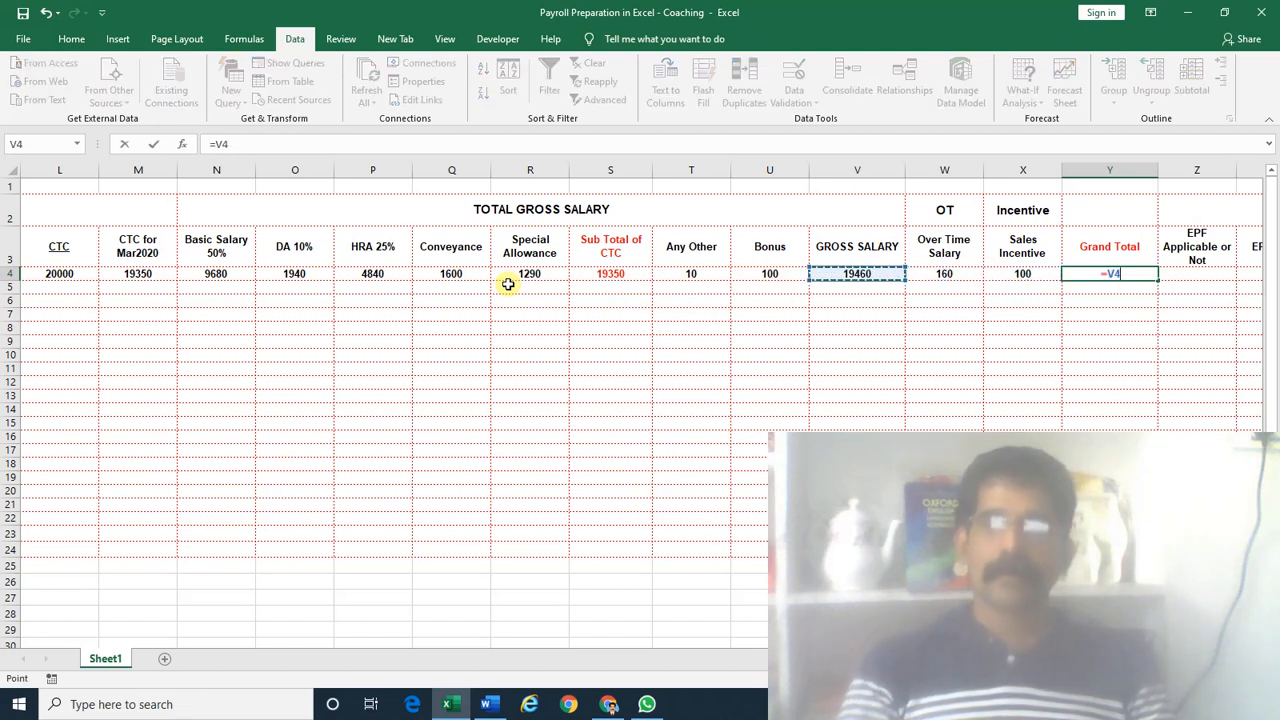
text(+sum)
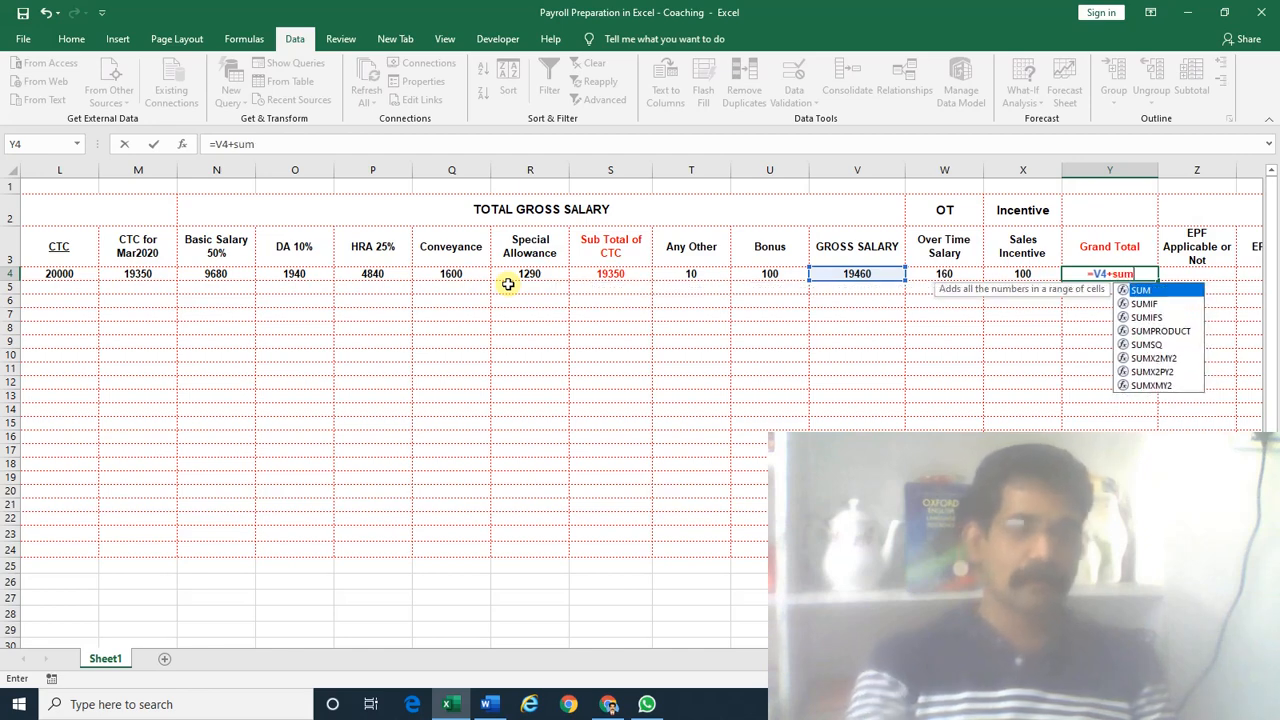
key(Tab)
key(Left)
key(shift+Left)
text())
key(Return)
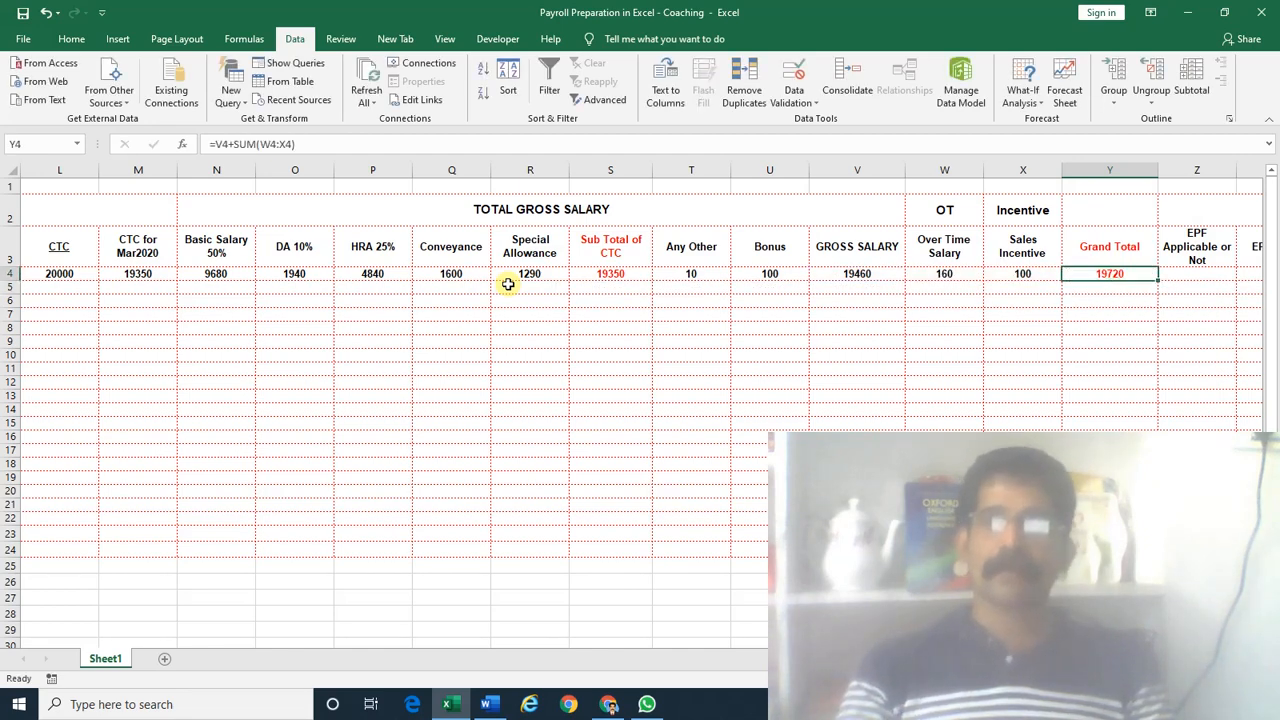
Apply red font colour to the whole GROSS SALARY column V
click(836, 171)
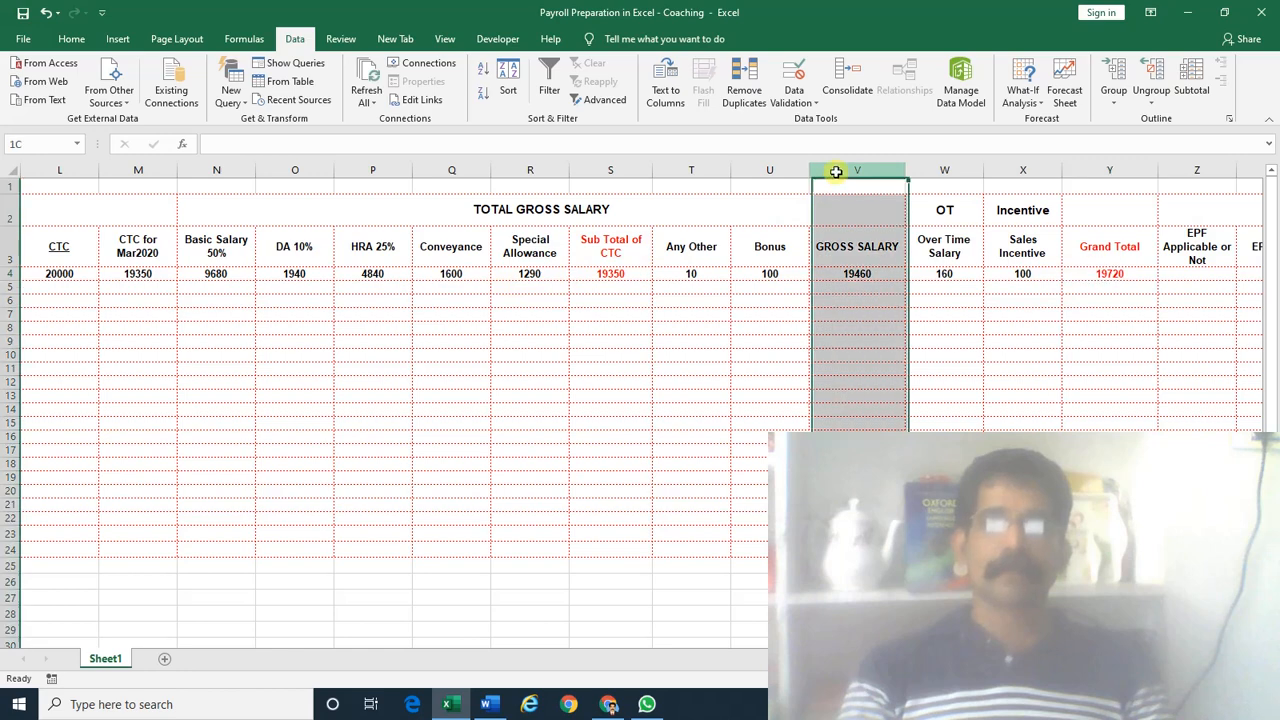
click(72, 38)
click(277, 92)
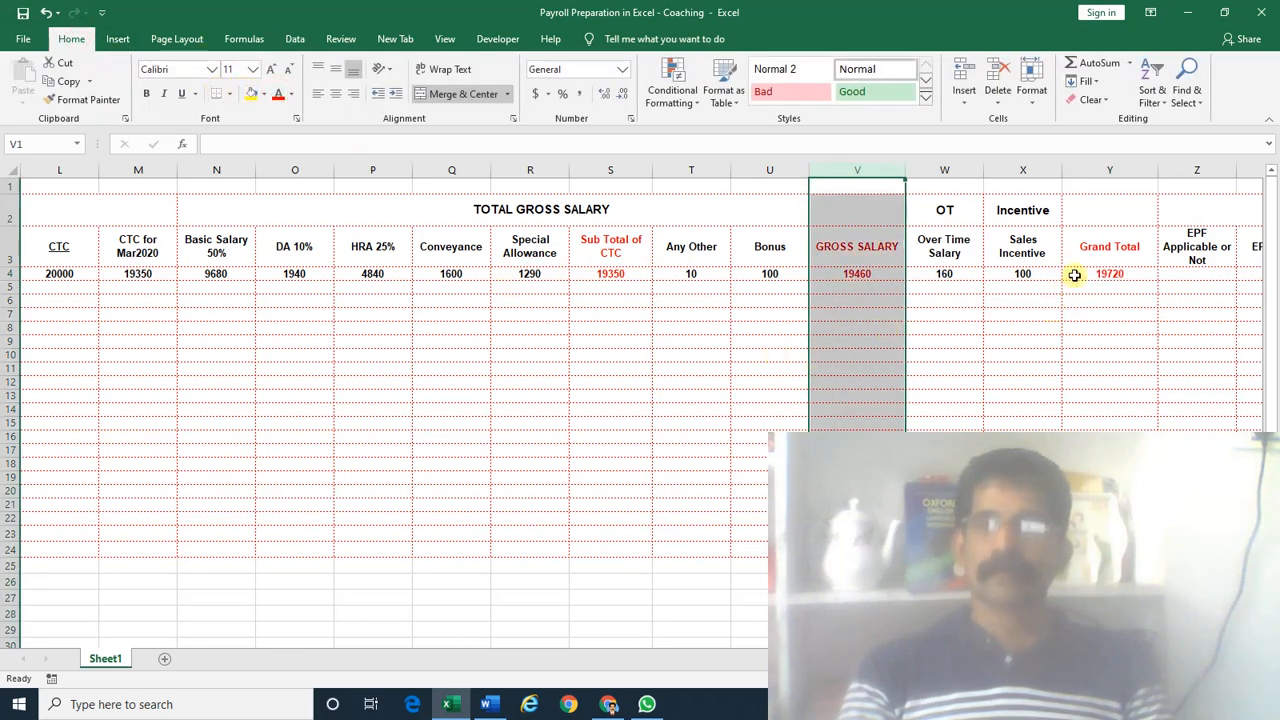
Check the Grand Total formula in Y4, then move to the EPF Applicable cell Z4
click(1105, 275)
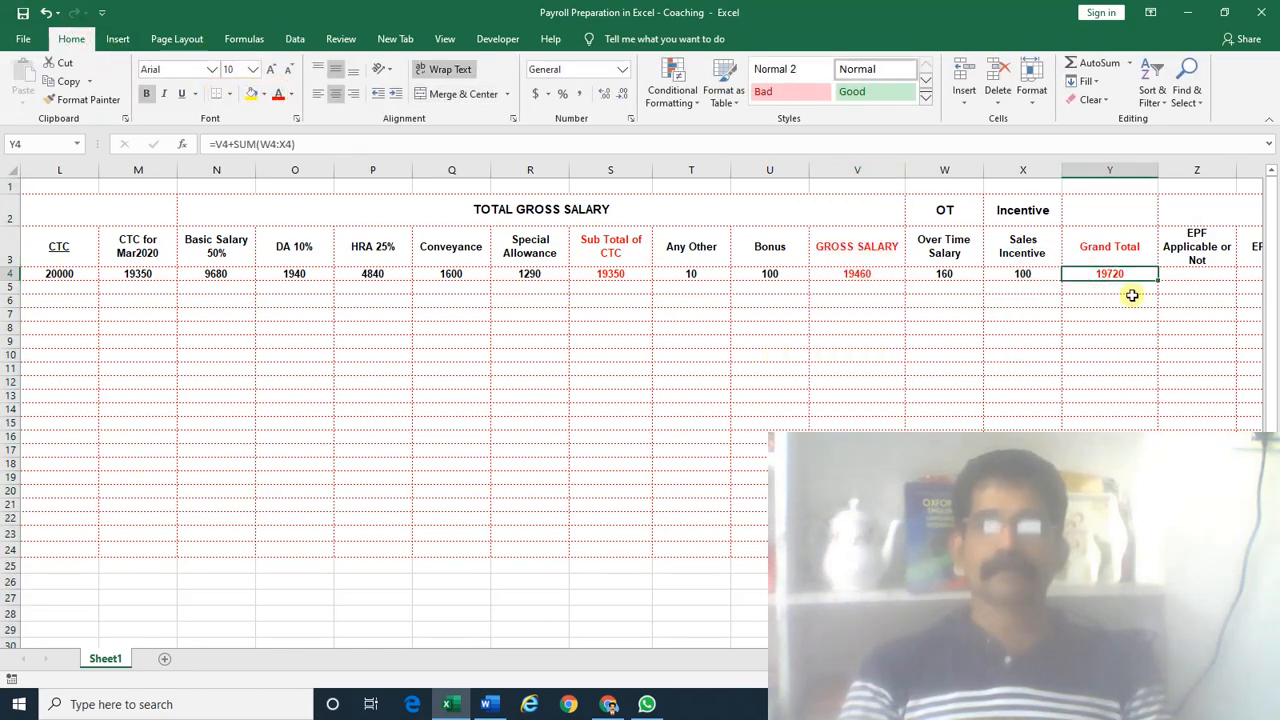
key(Right)
key(Right)
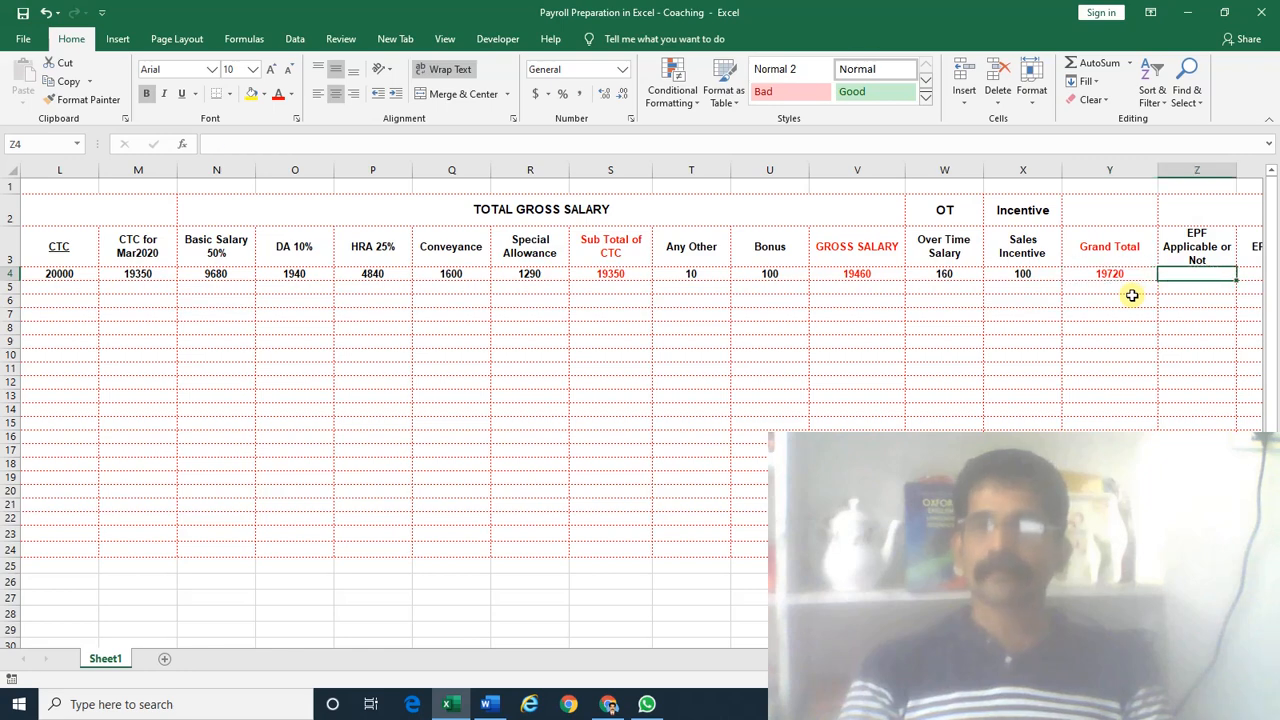
key(Left)
key(Left)
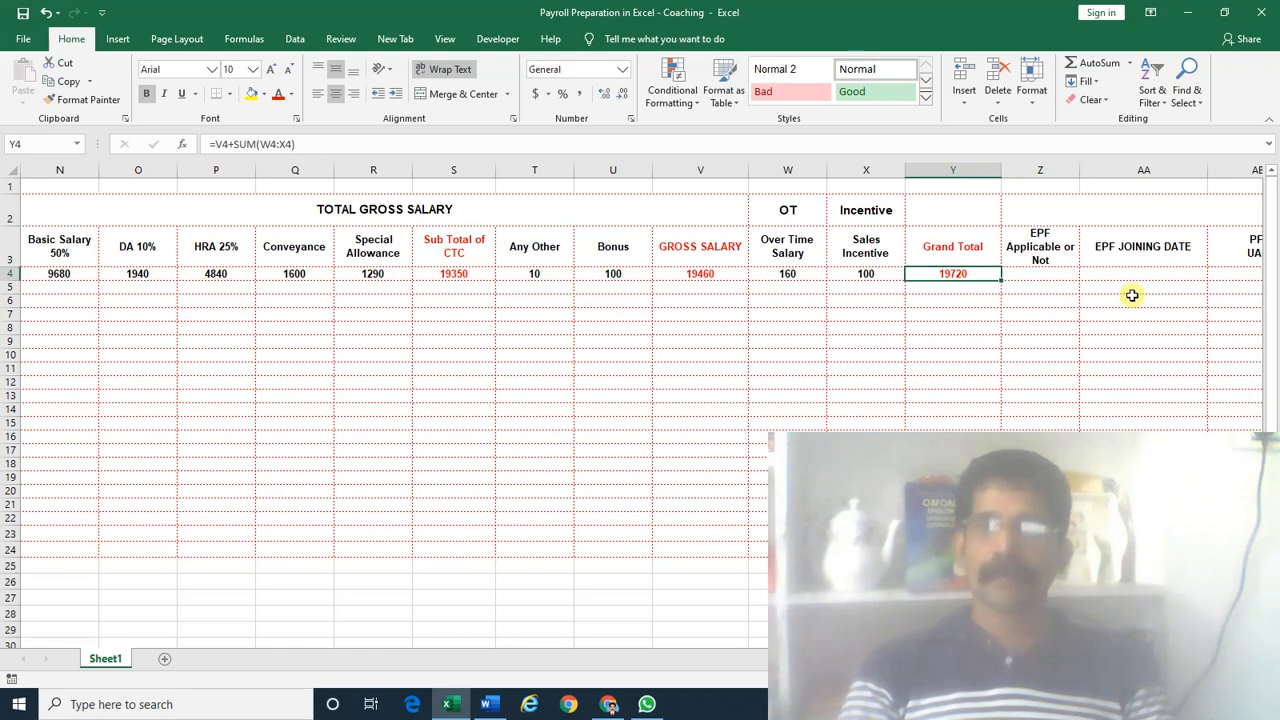
key(Right)
key(Right)
key(Right)
key(Right)
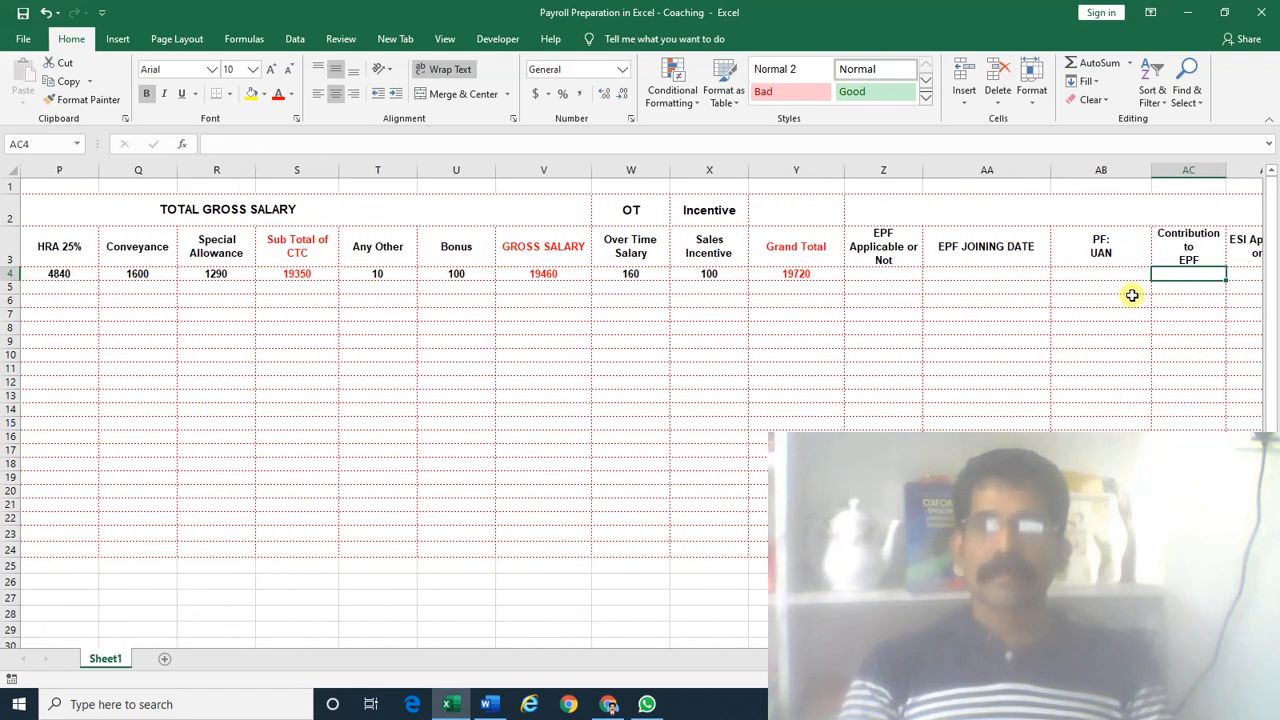
key(Right)
key(Left)
key(Left)
key(Left)
key(Left)
key(Left)
key(Left)
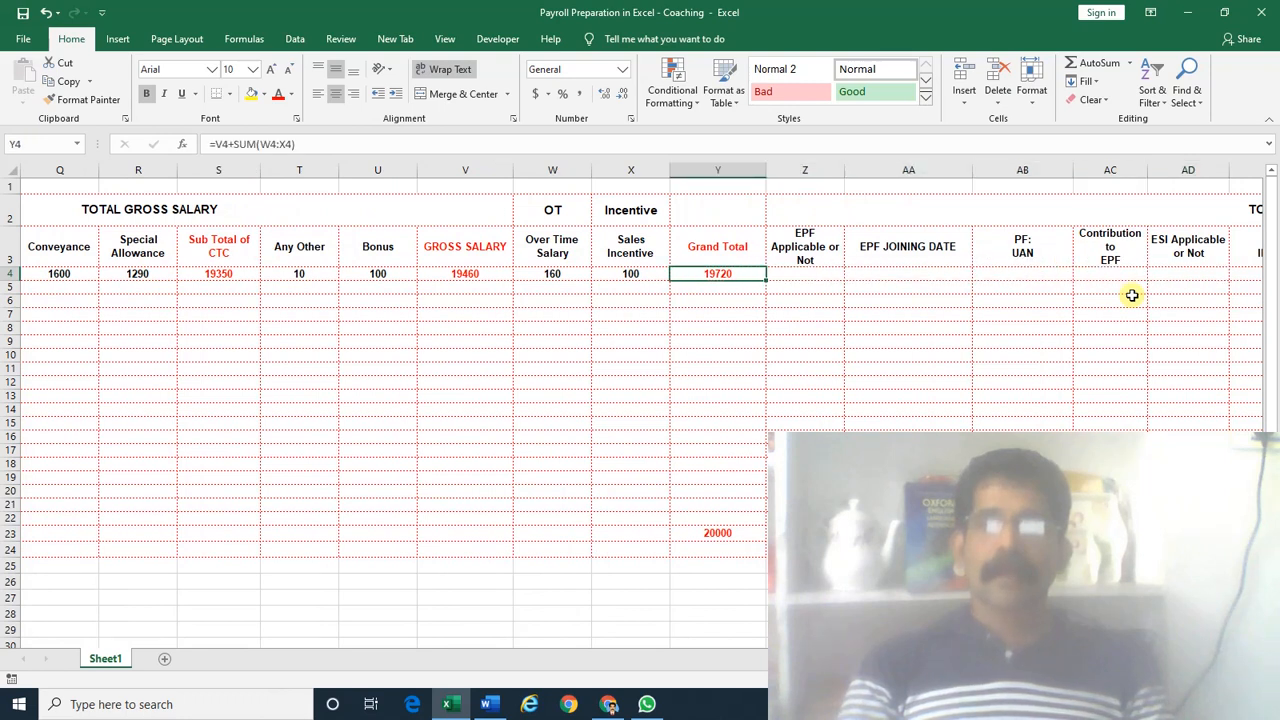
key(Right)
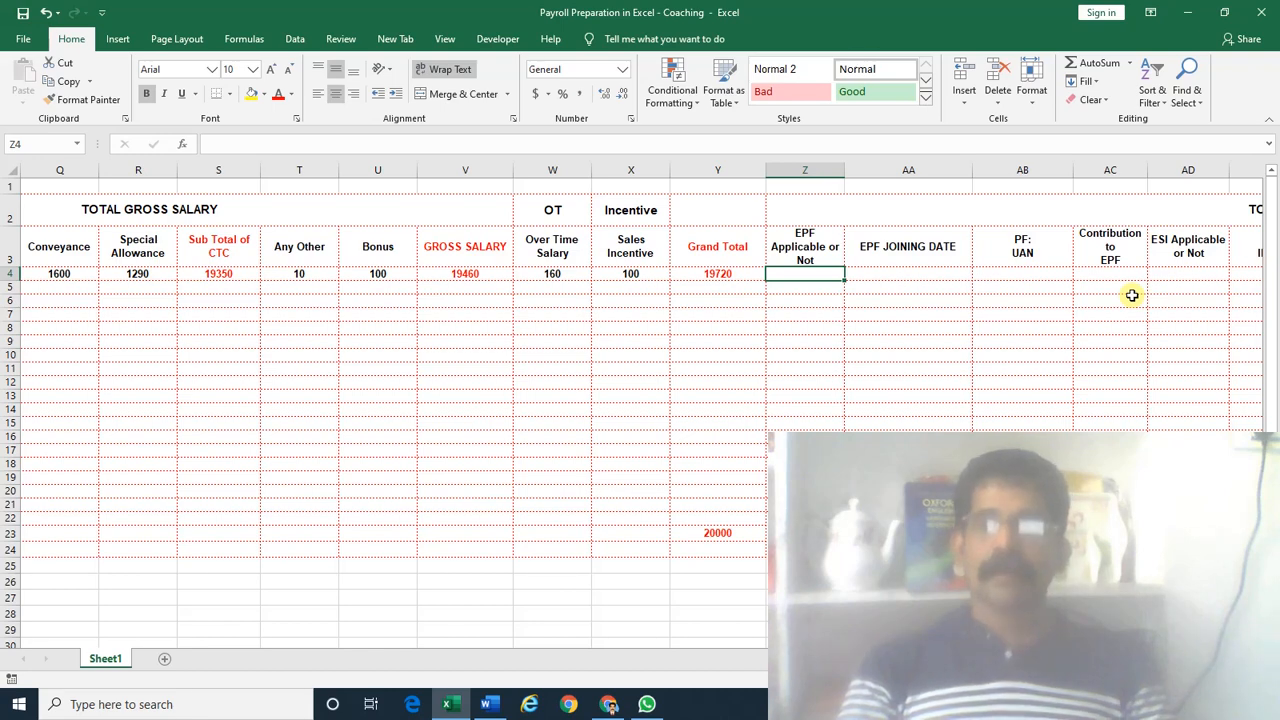
key(Right)
key(Right)
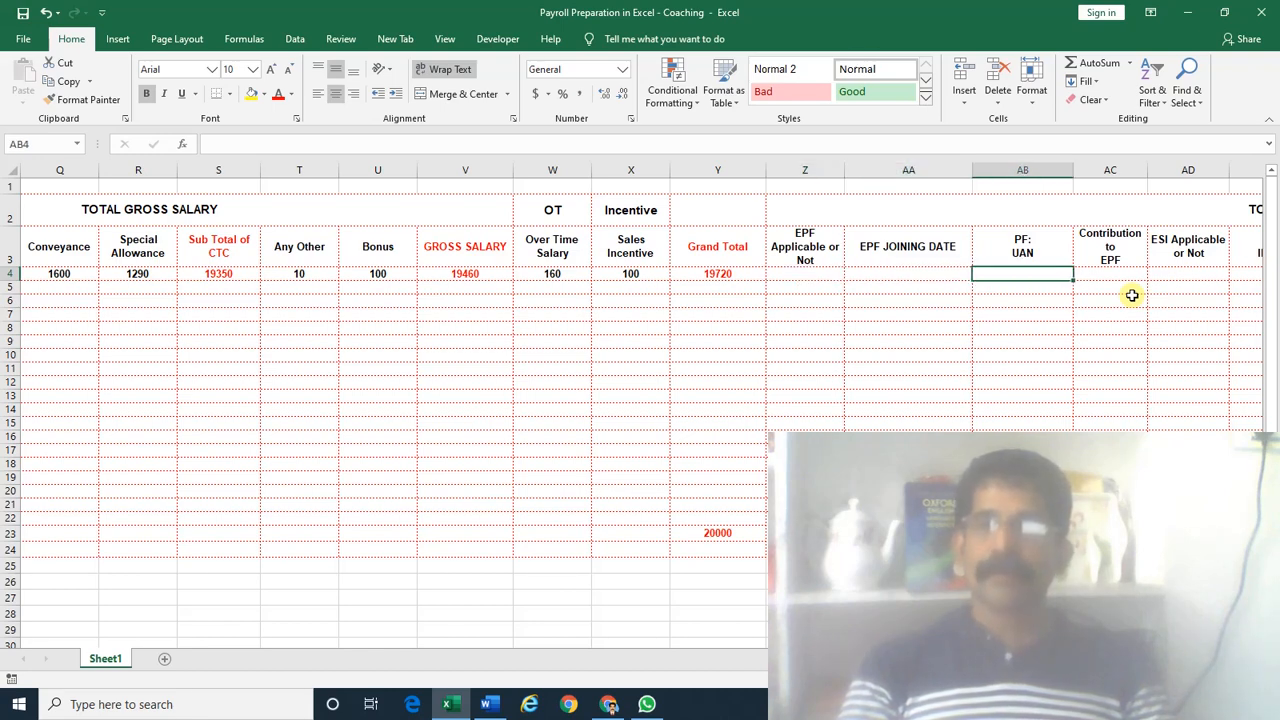
key(Right)
key(Right)
key(Right)
key(Left)
key(Left)
key(Left)
key(Left)
key(Left)
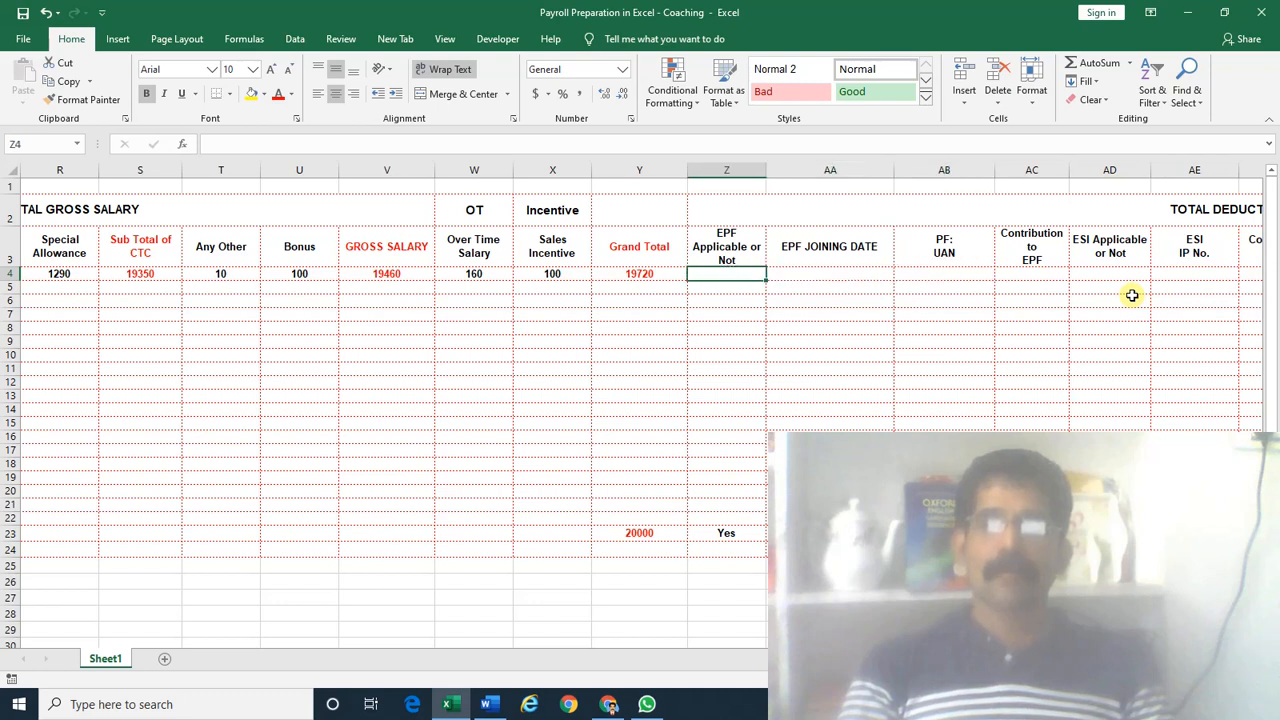
key(Right)
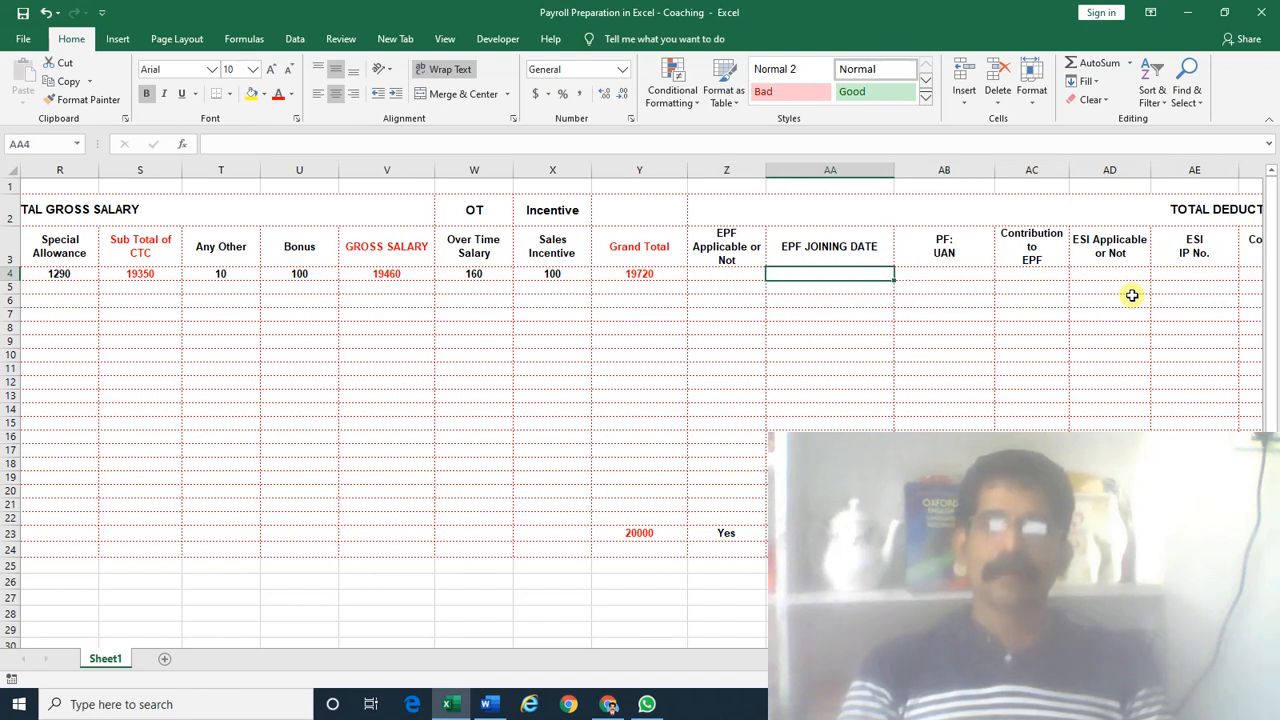
key(Left)
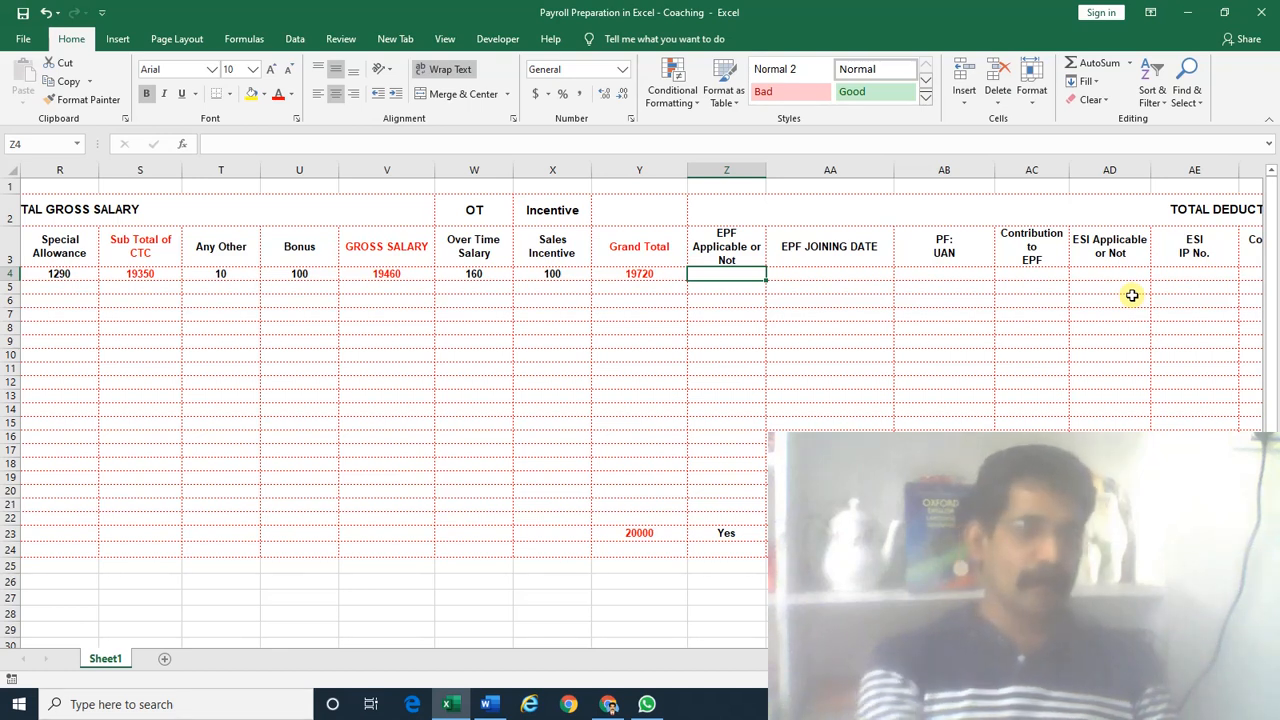
Enter Yes as the EPF Applicable value in Z4
text(Yes)
key(Return)
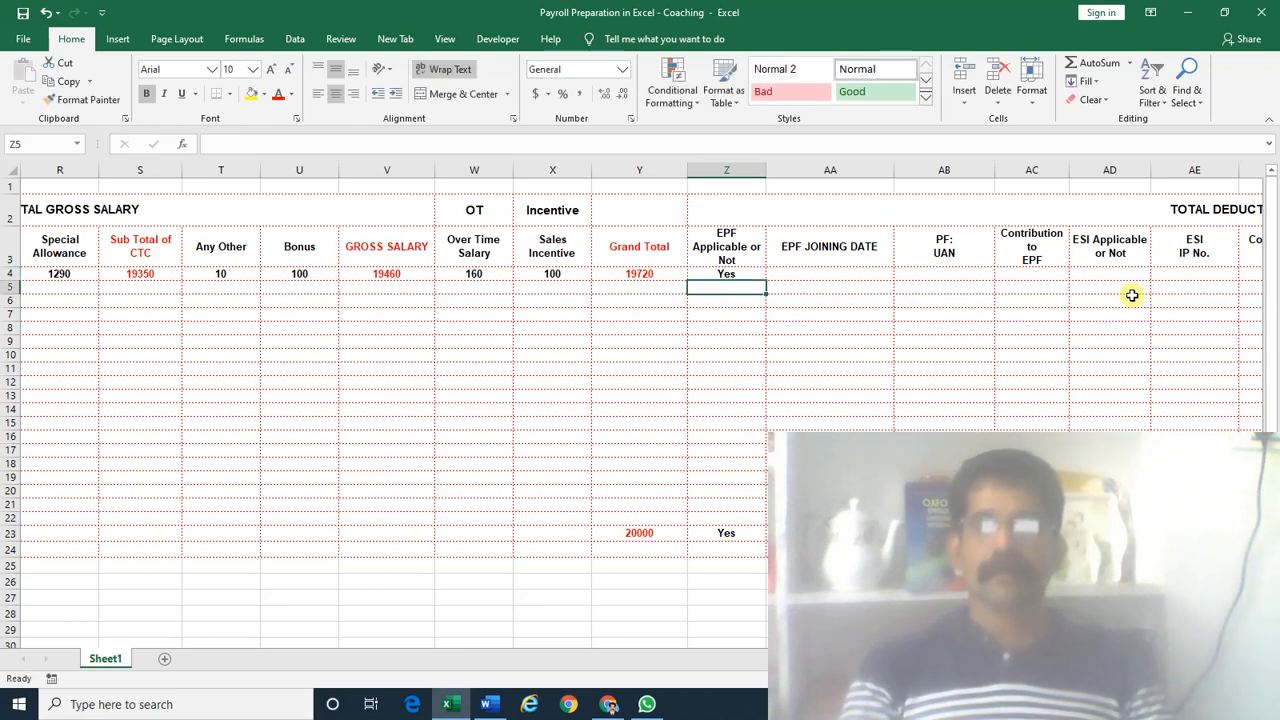
key(Up)
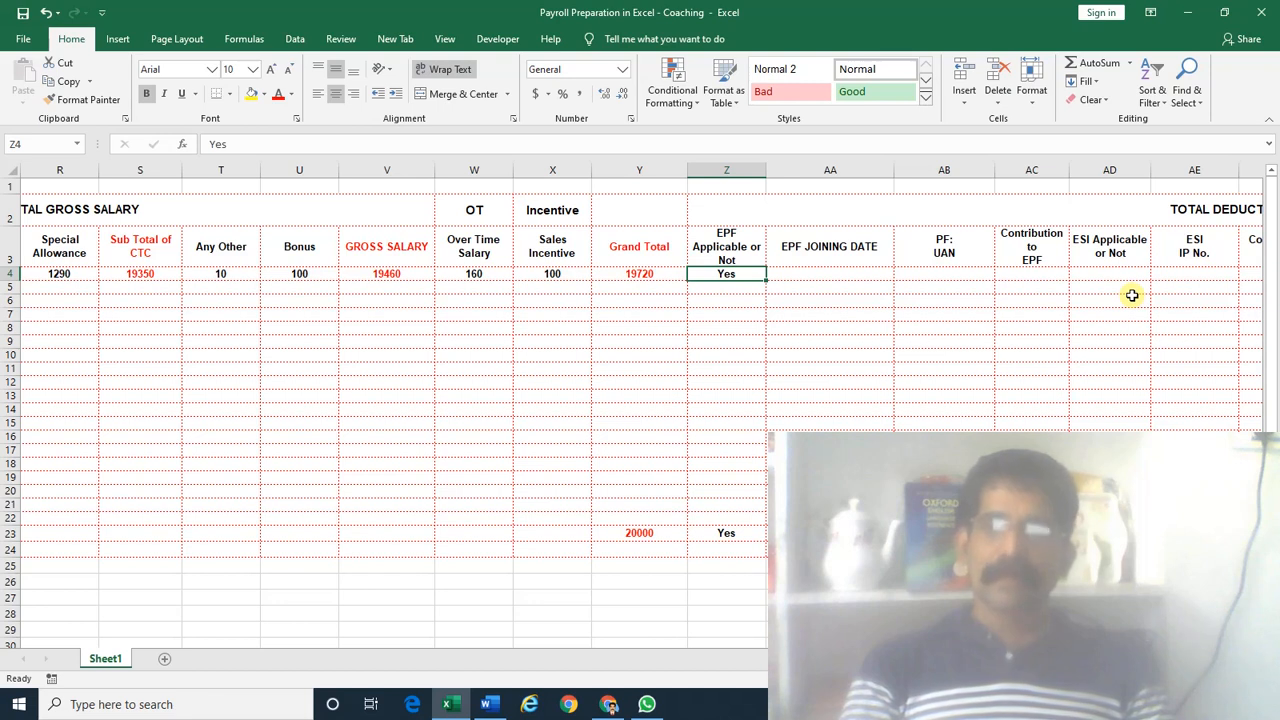
key(Right)
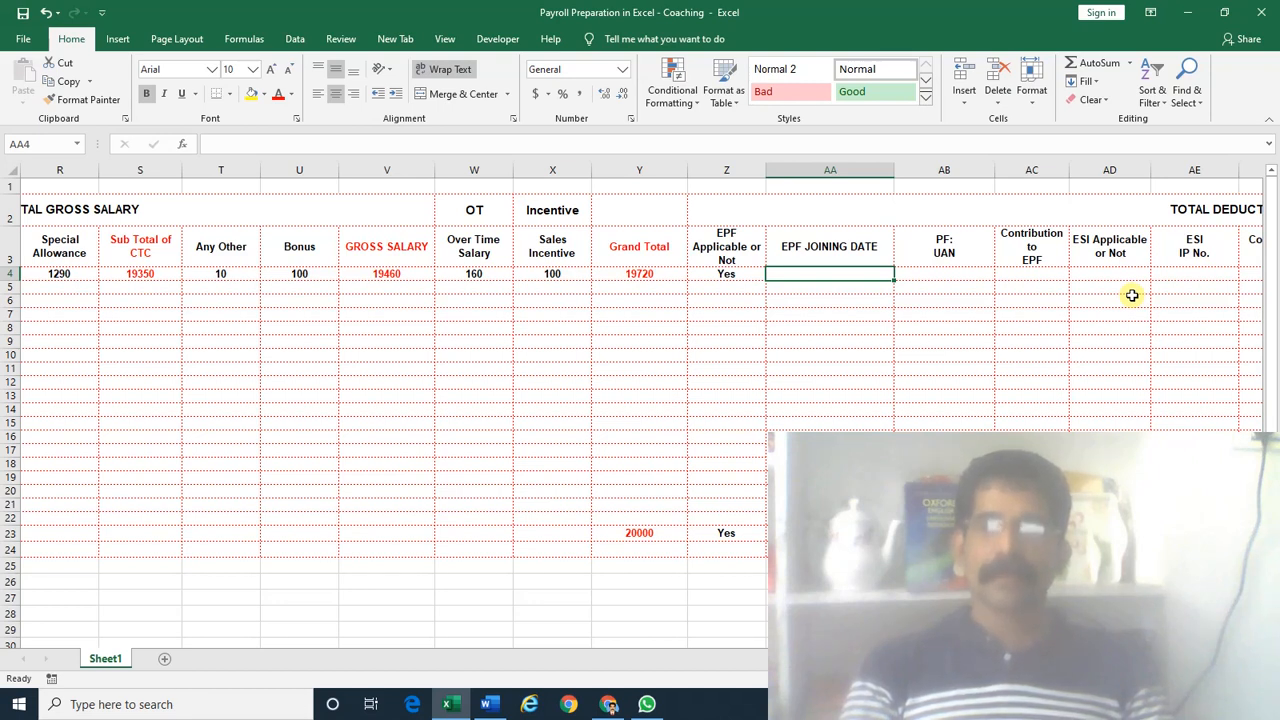
key(Left)
Try No as the EPF Applicable value in Z4 instead
text(No)
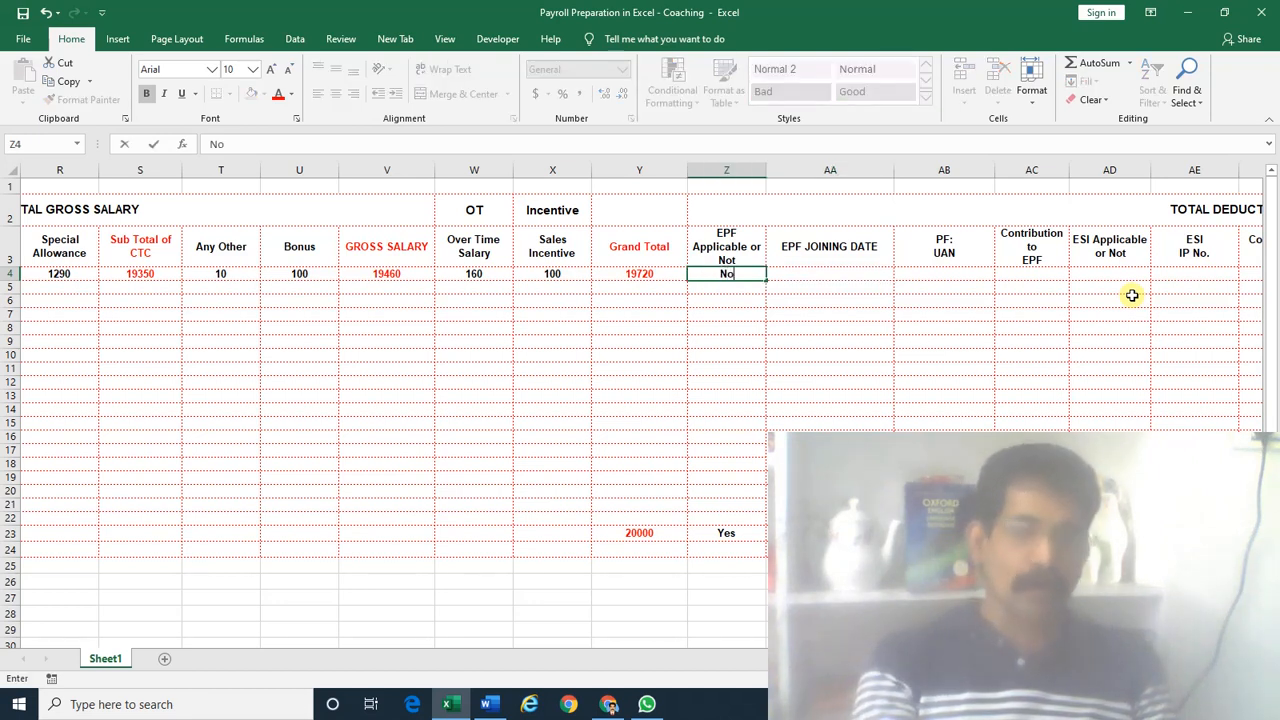
key(Return)
key(Up)
key(Right)
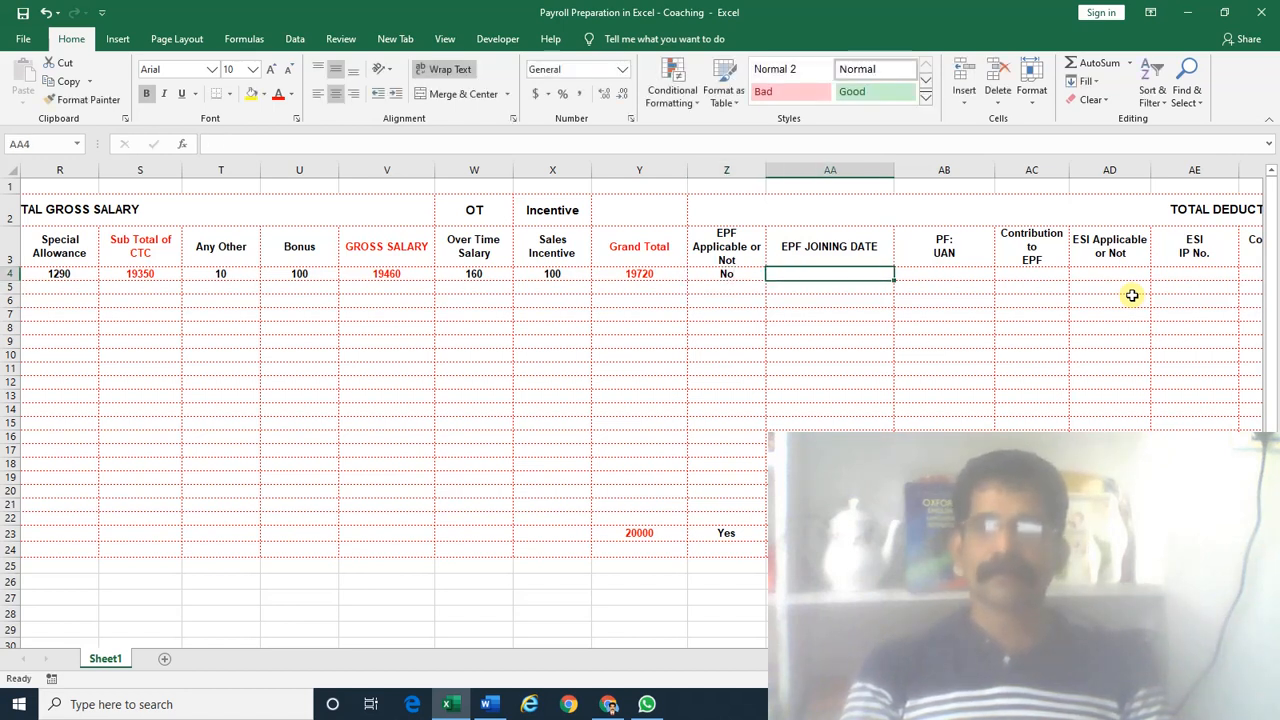
key(Left)
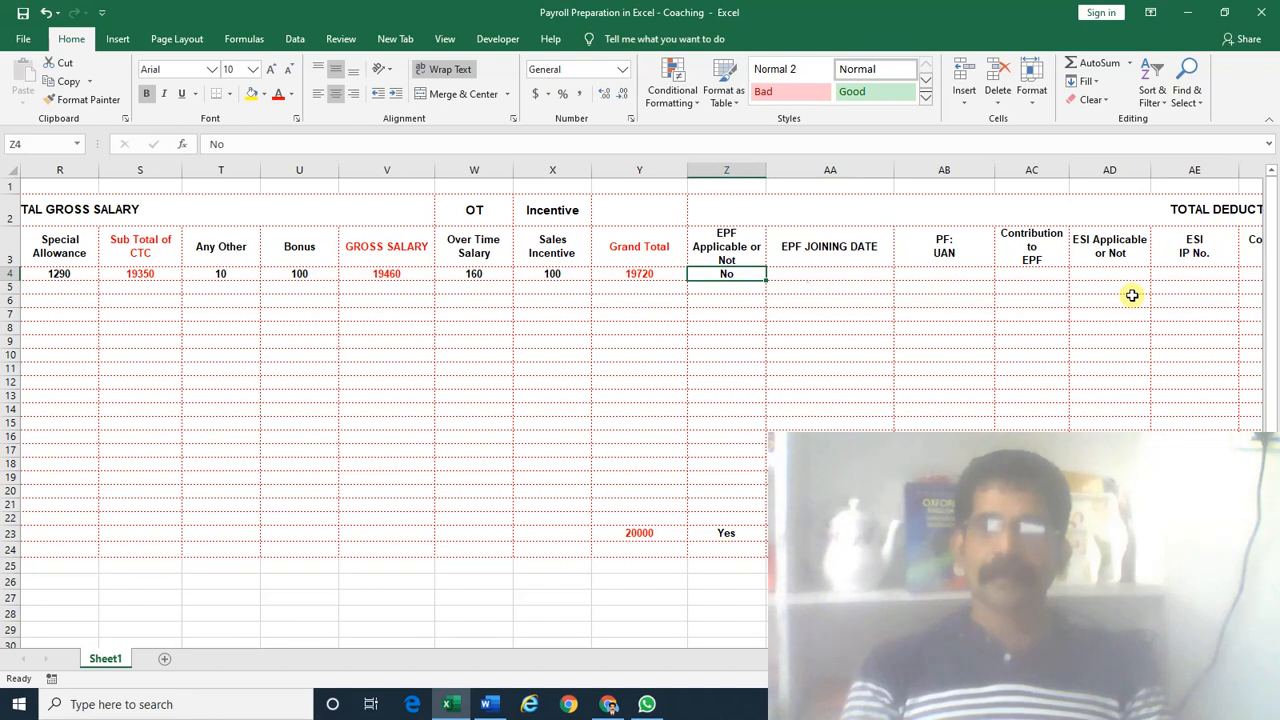
key(Right)
key(Left)
Change Z4 back to Yes and move on to the PF UAN cell
text(Yes)
key(Return)
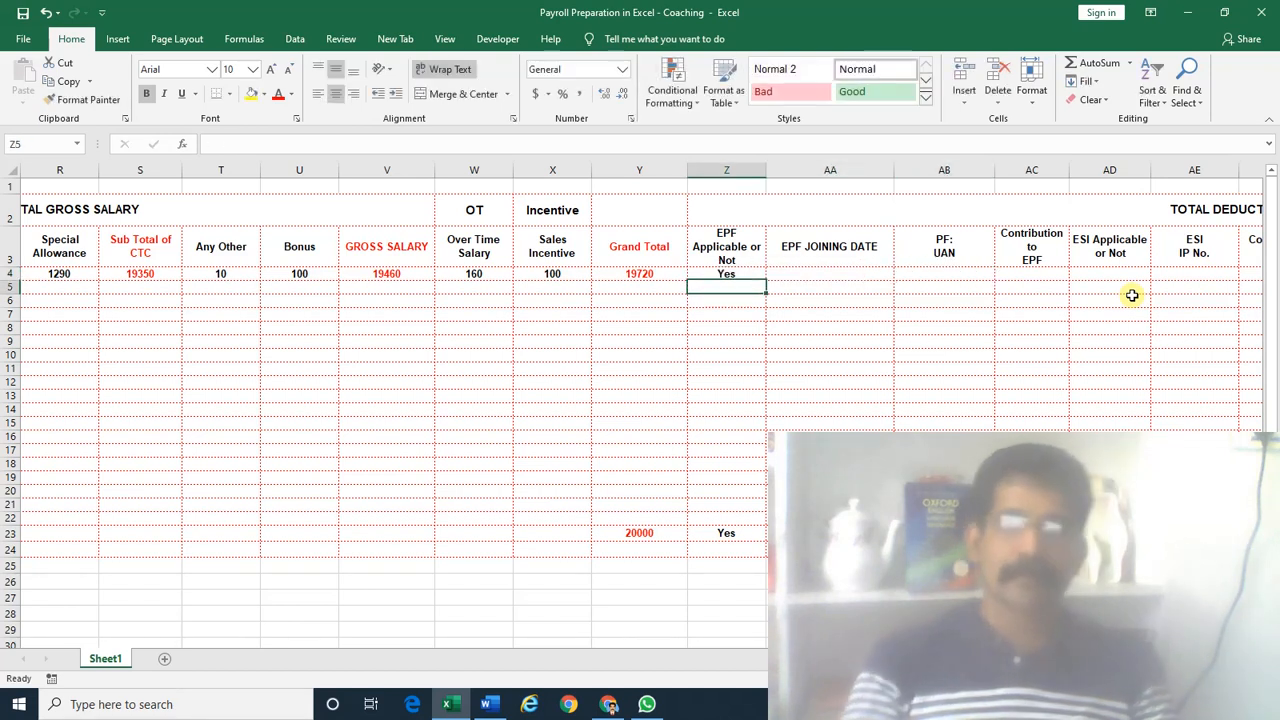
key(Up)
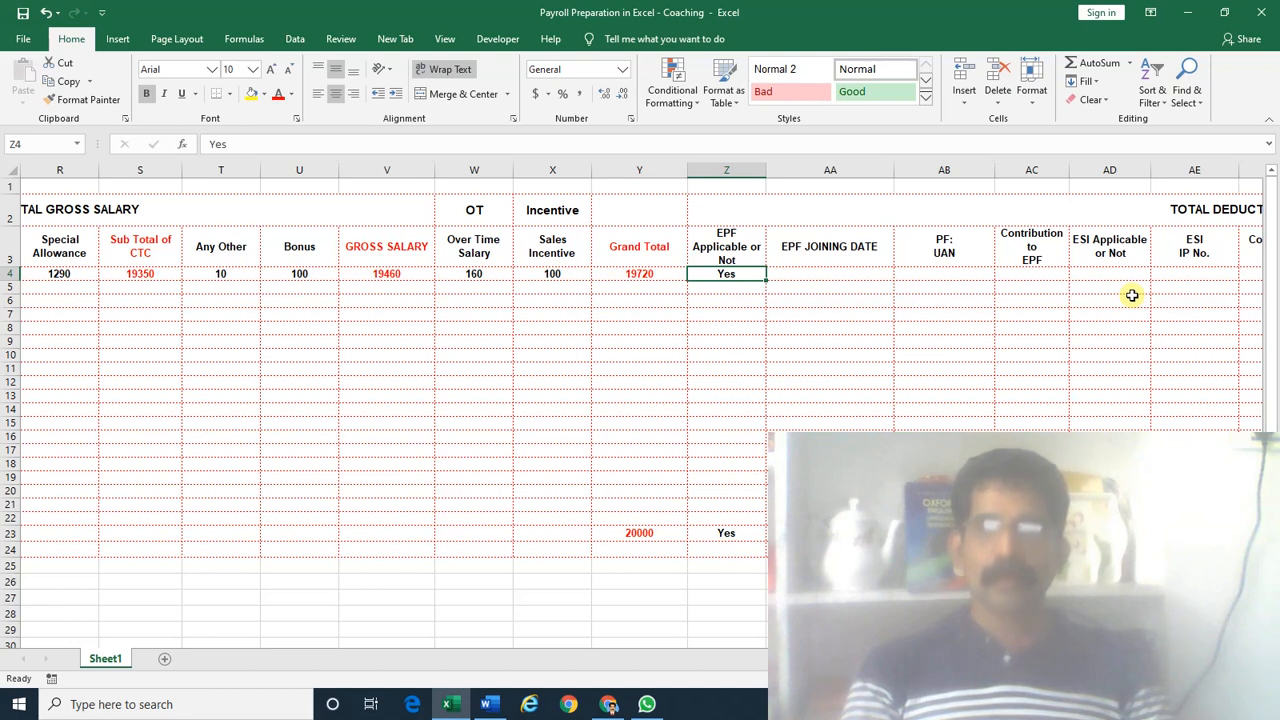
key(Right)
key(Right)
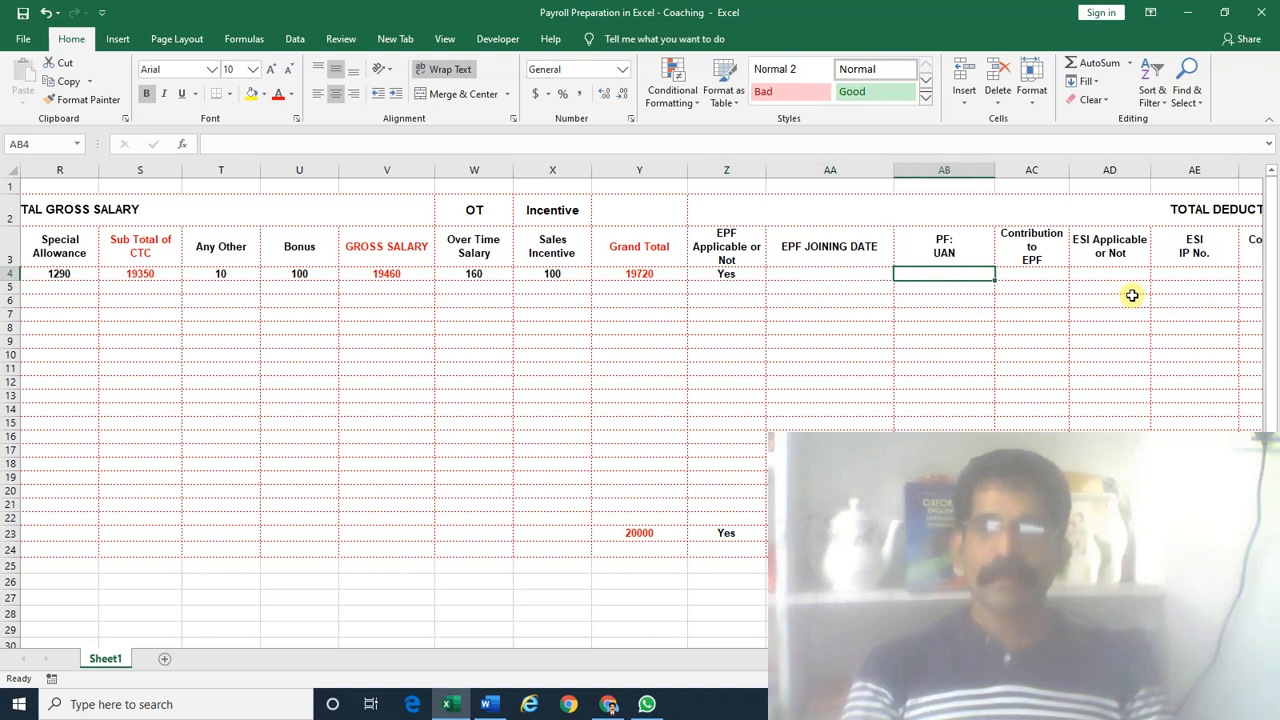
key(Left)
key(Right)
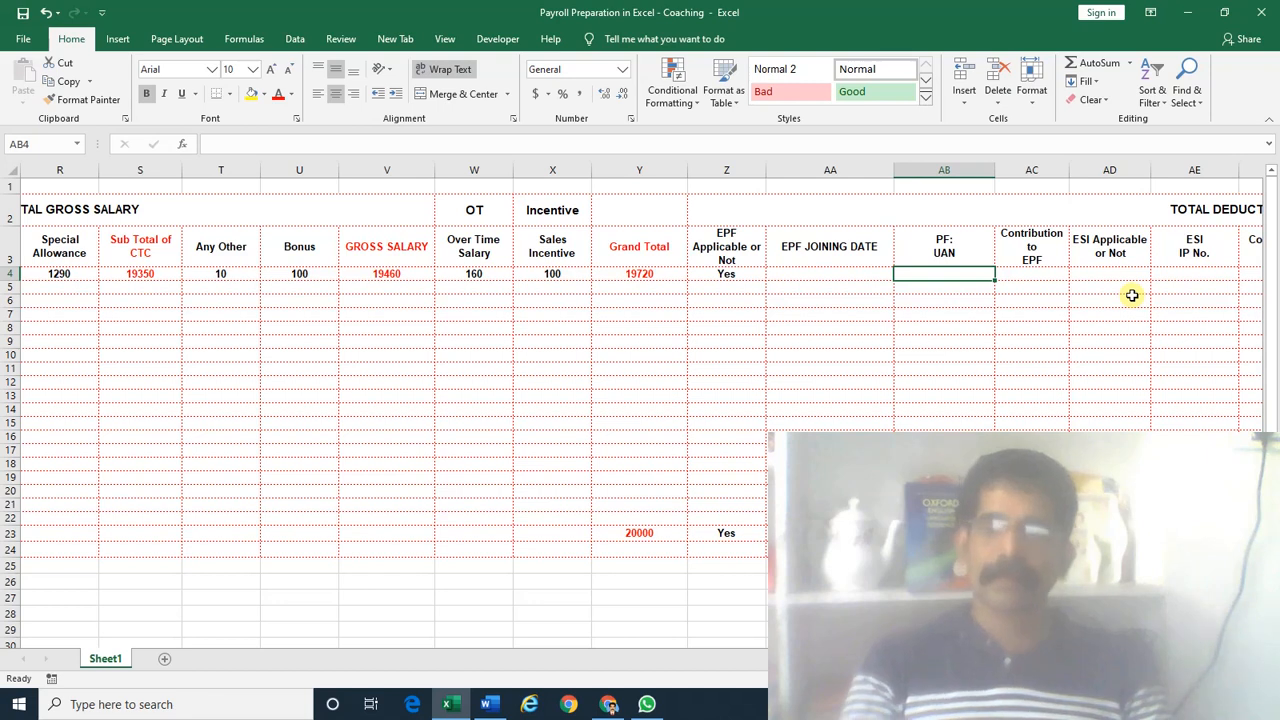
text(112345)
key(ctrl+Return)
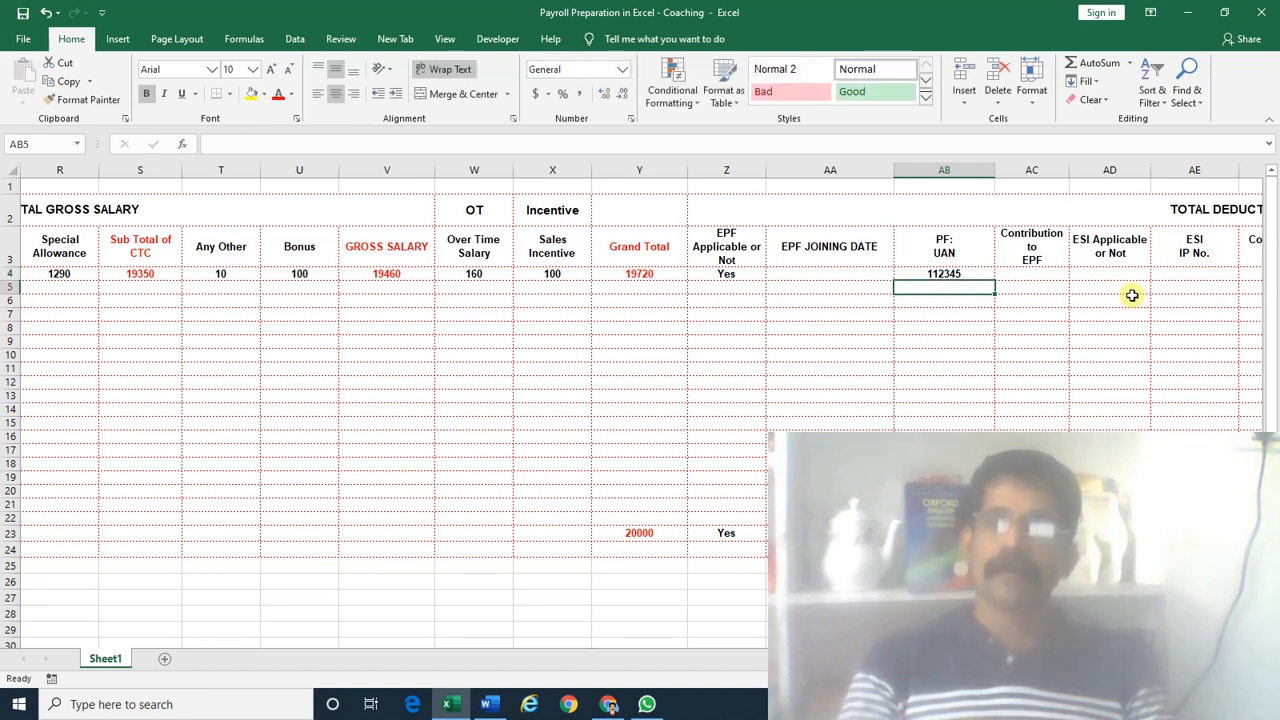
key(Delete)
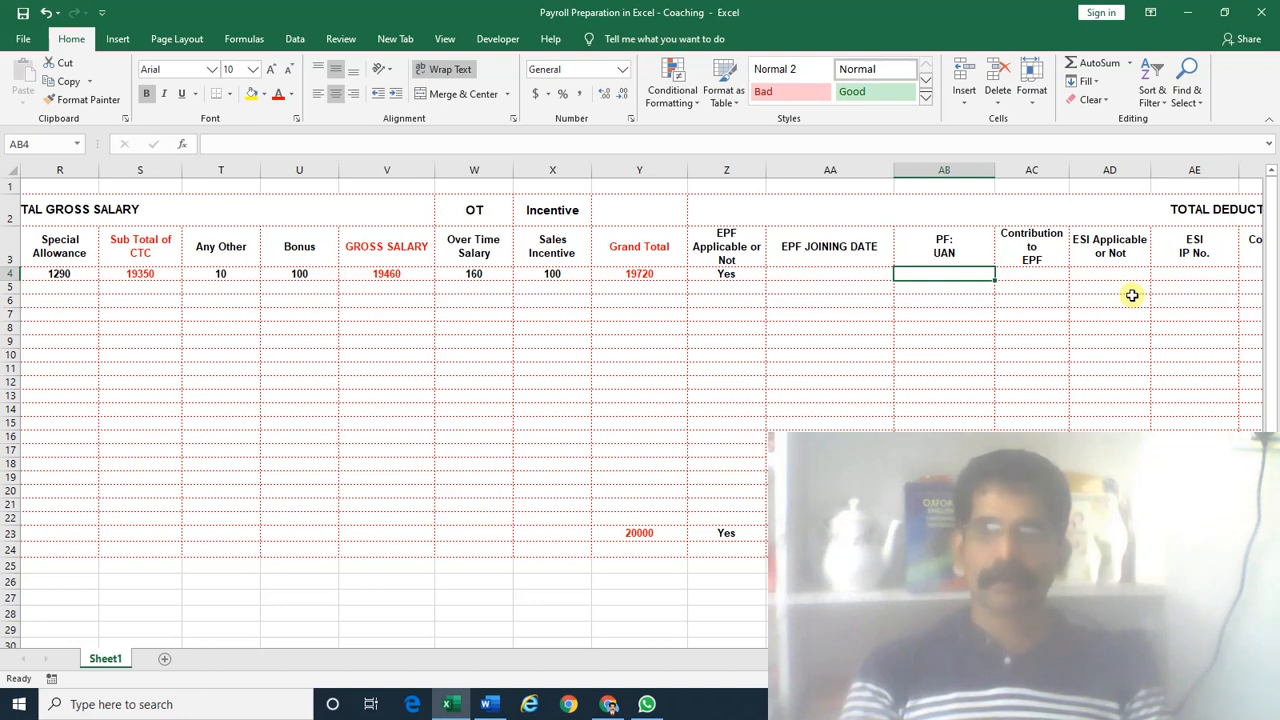
key(Left)
key(Left)
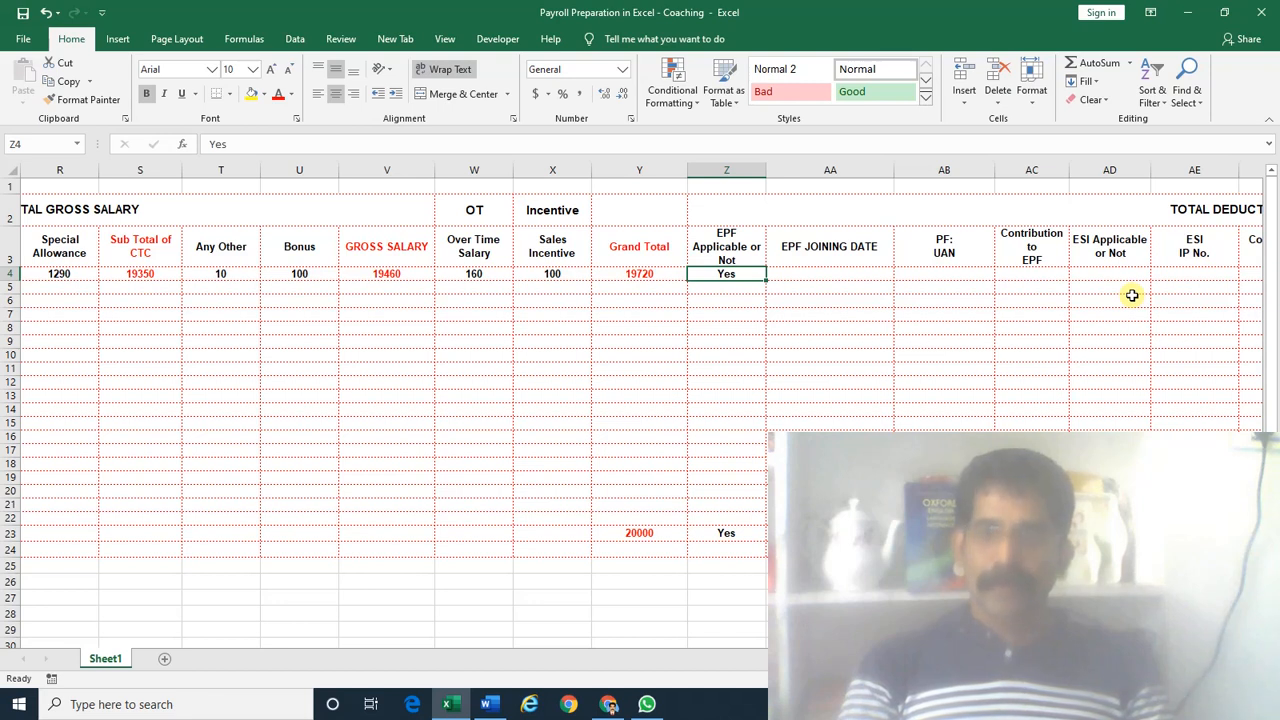
key(Right)
key(Right)
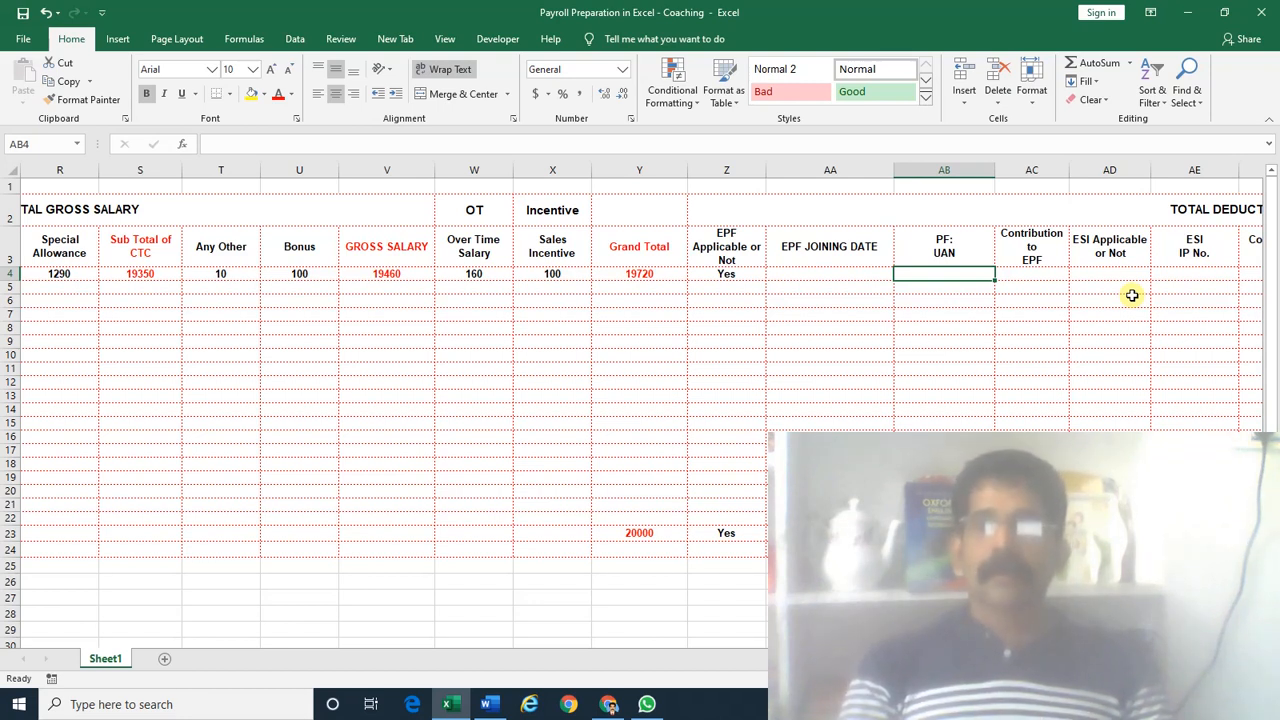
key(Left)
key(Right)
key(Left)
key(Right)
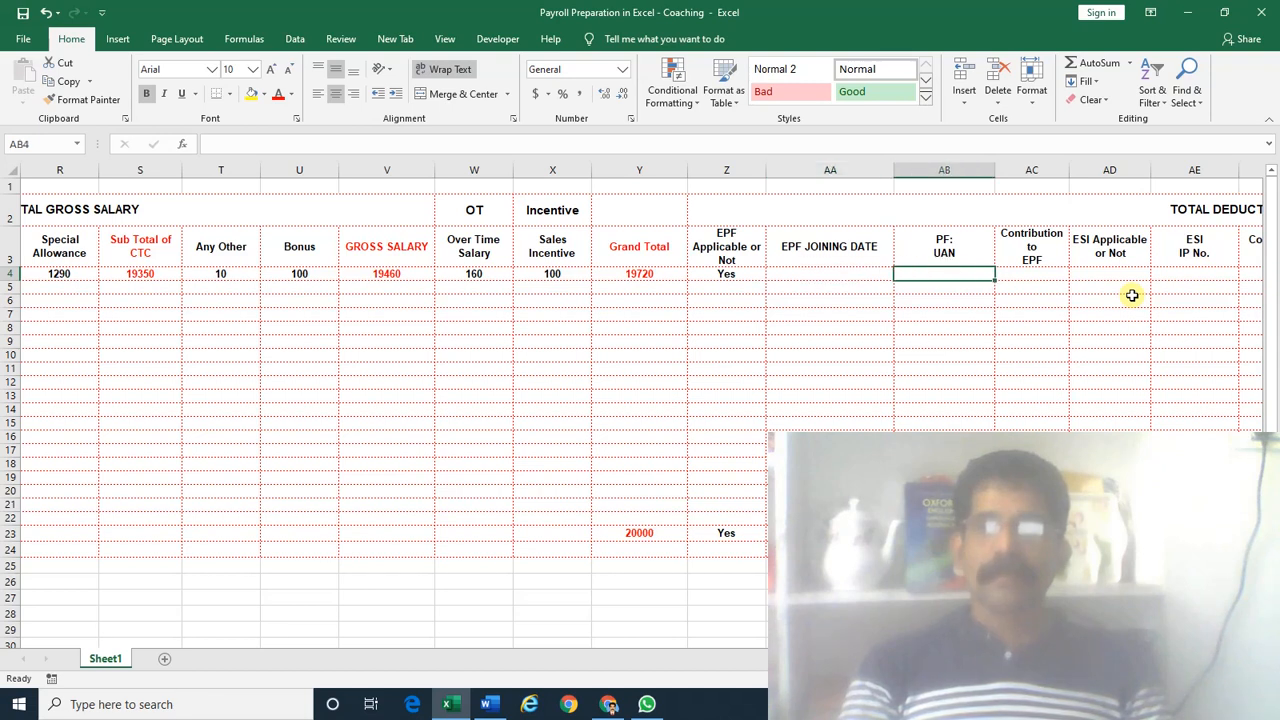
key(Right)
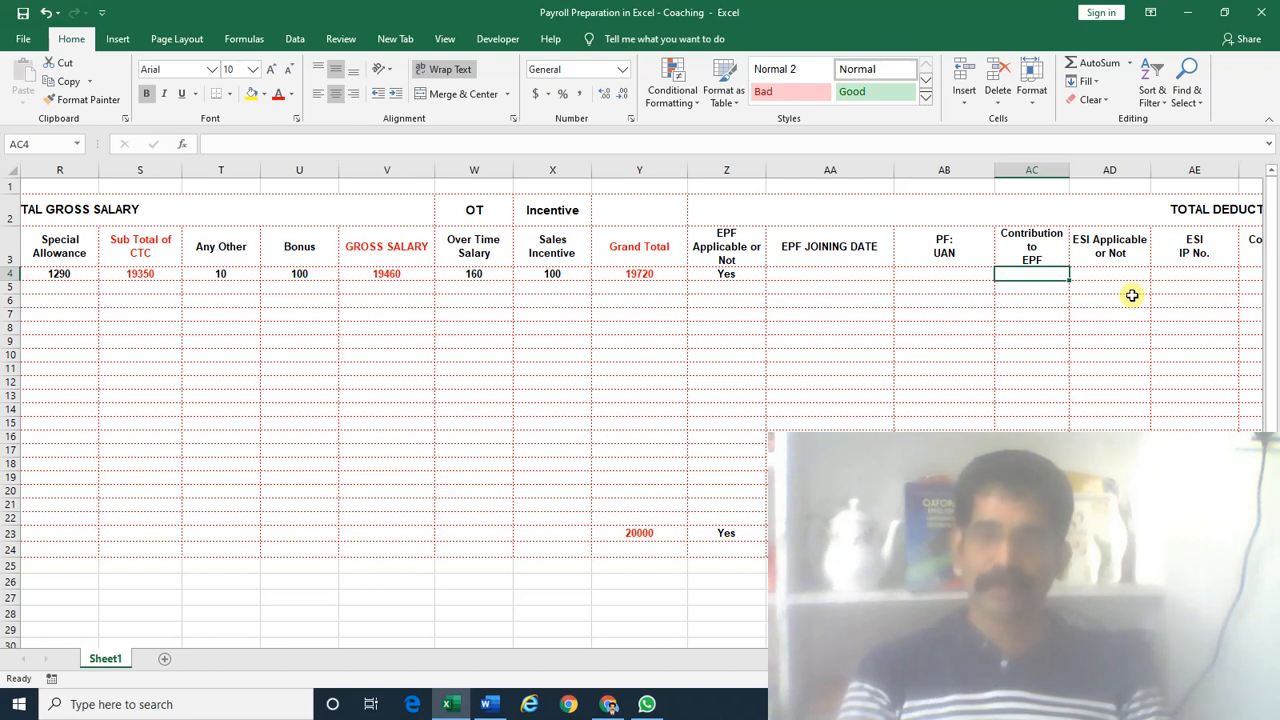
key(Left)
key(Left)
key(Left)
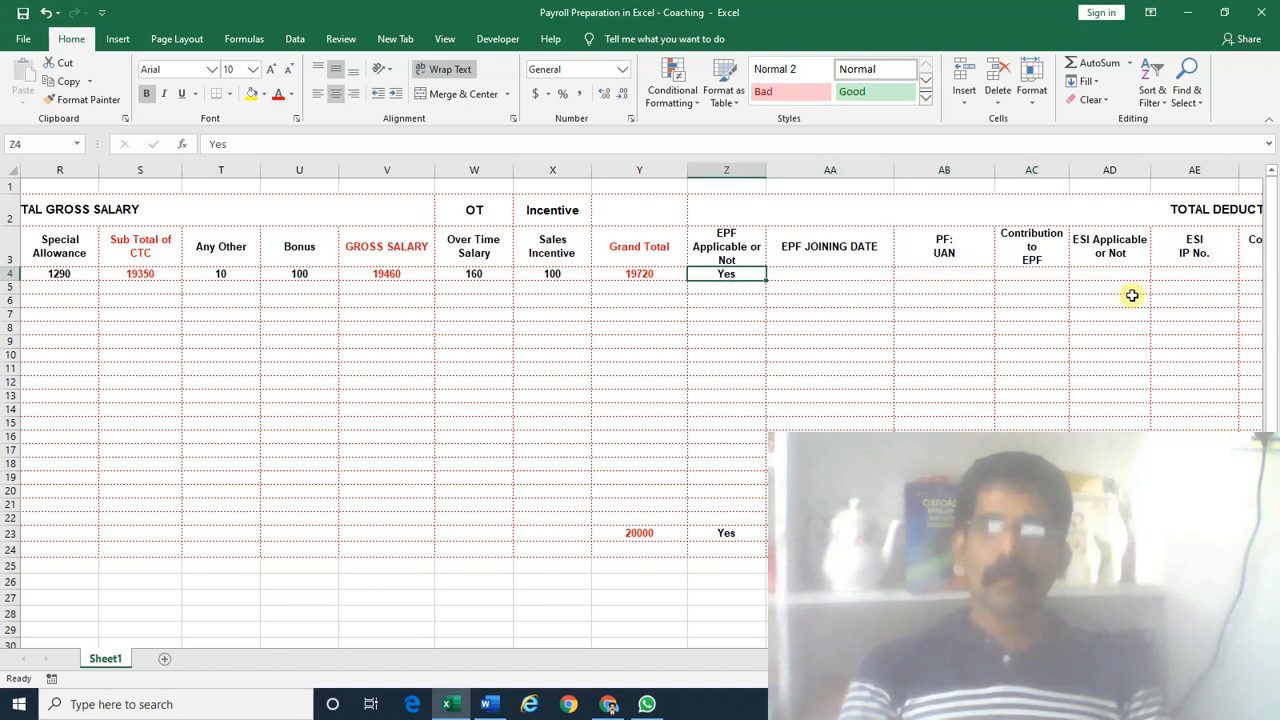
key(shift+Right)
key(shift+Right)
key(shift+Left)
key(shift+Left)
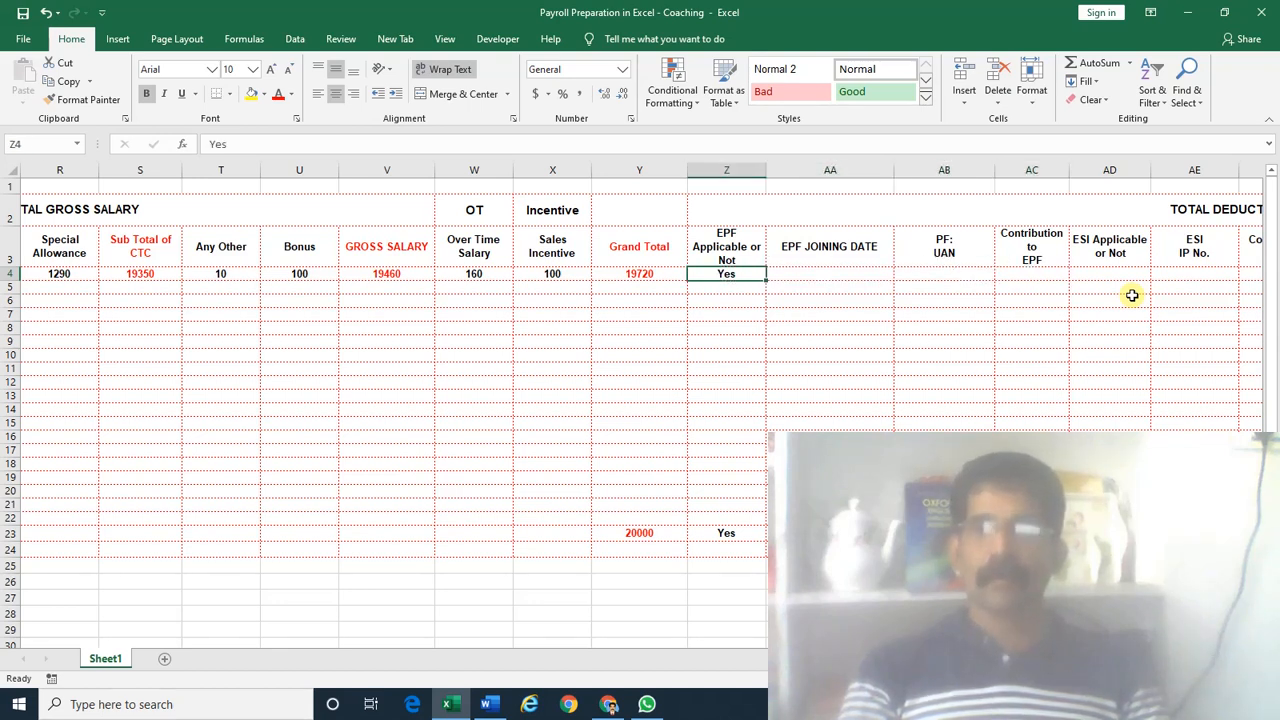
key(Right)
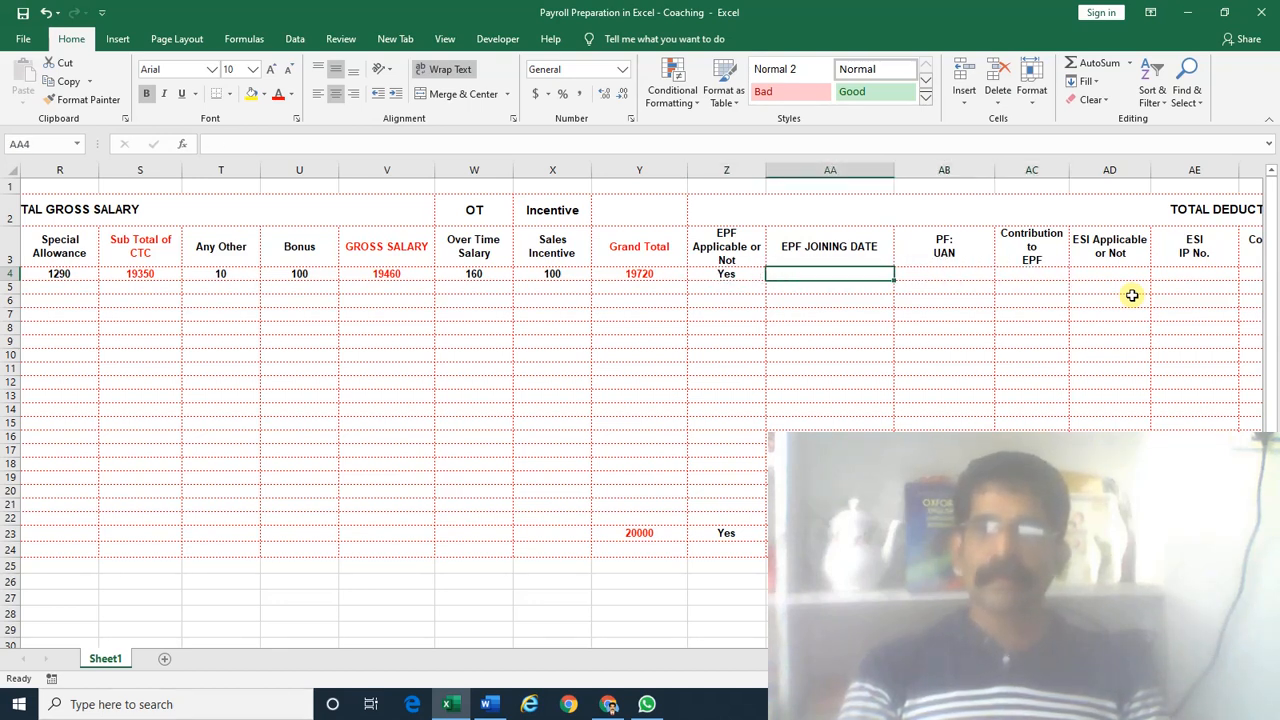
key(Right)
key(Right)
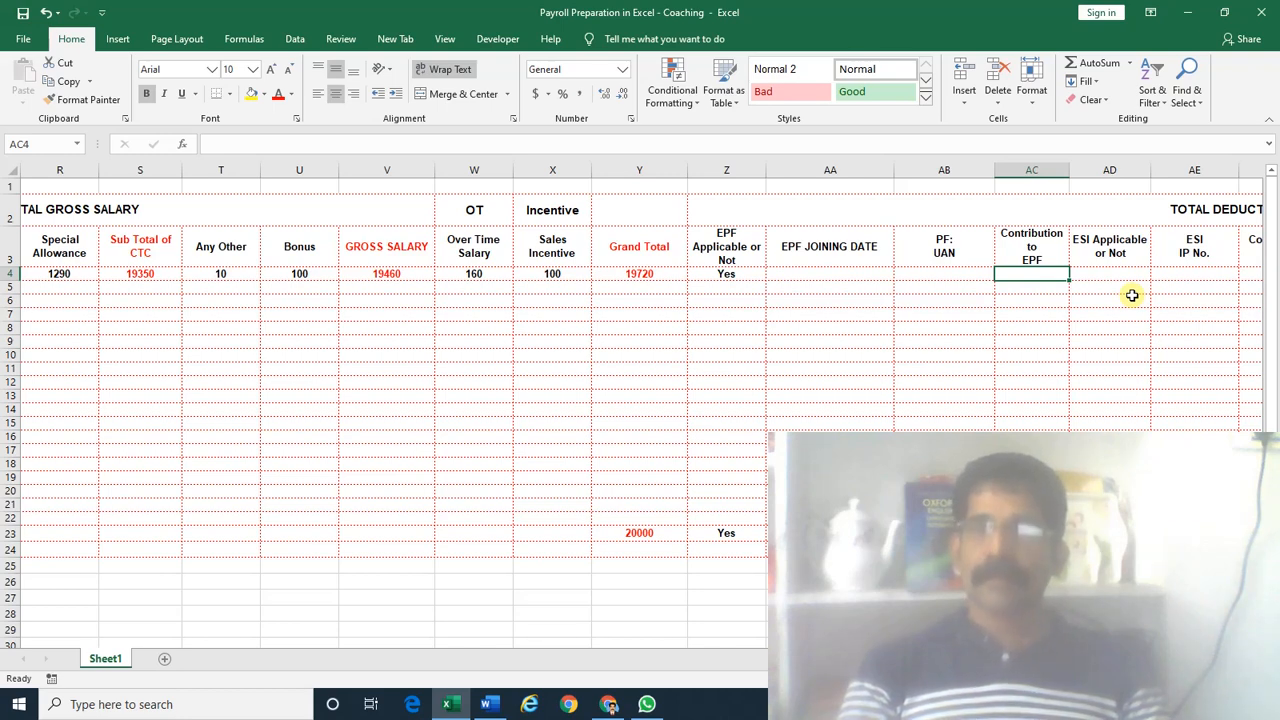
Review row 4's deduction cells from Contribution to ESI through TDS and Salary Advance, then head back to the employee name
key(Right)
key(Right)
key(Right)
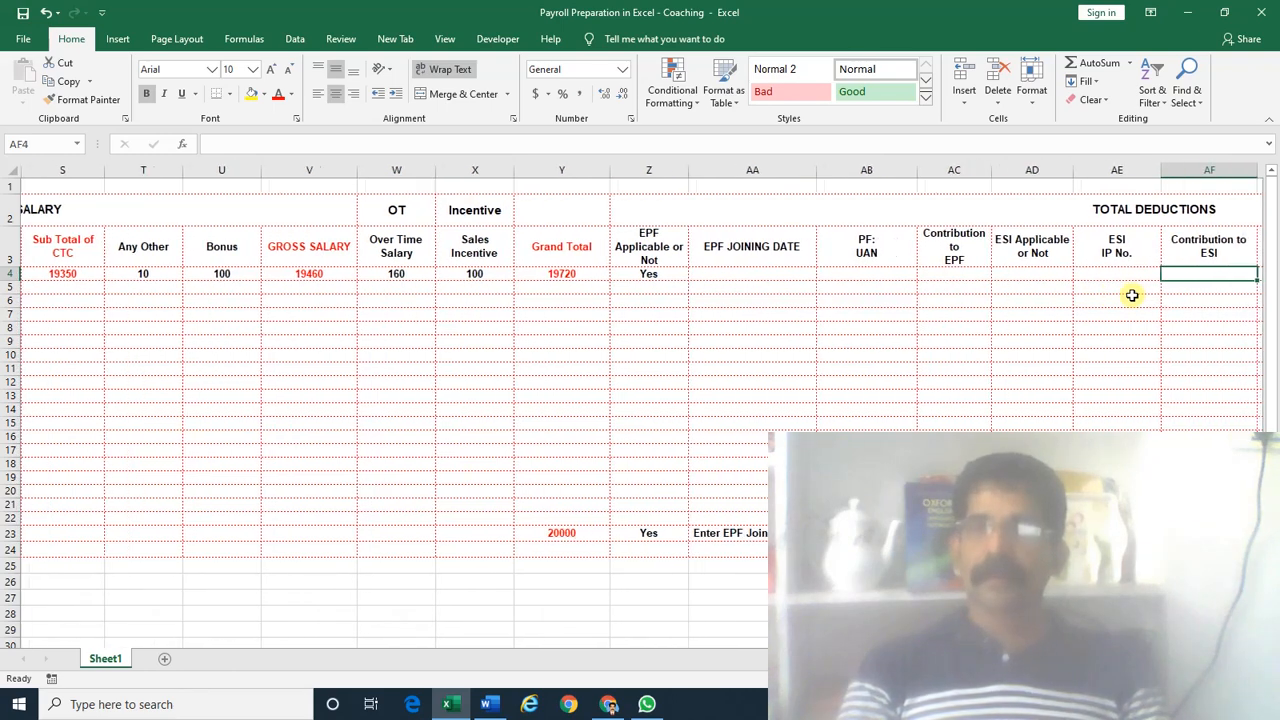
key(Right)
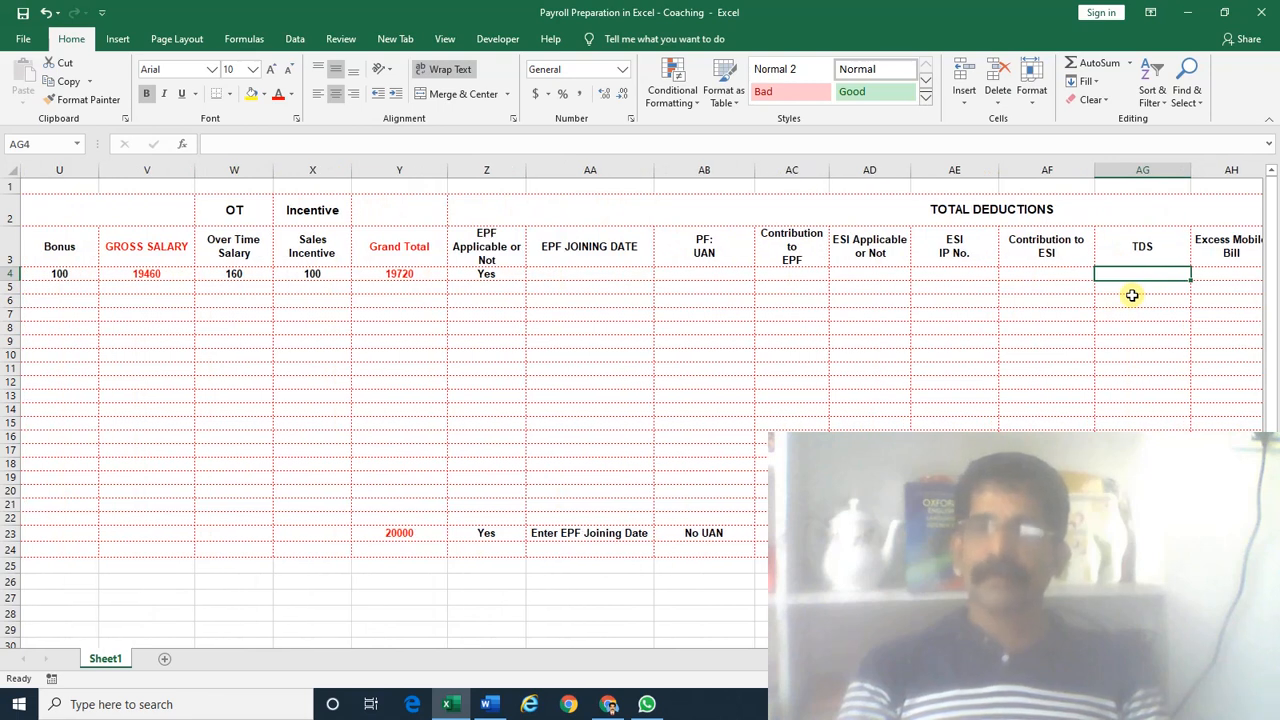
key(Left)
key(Left)
key(Left)
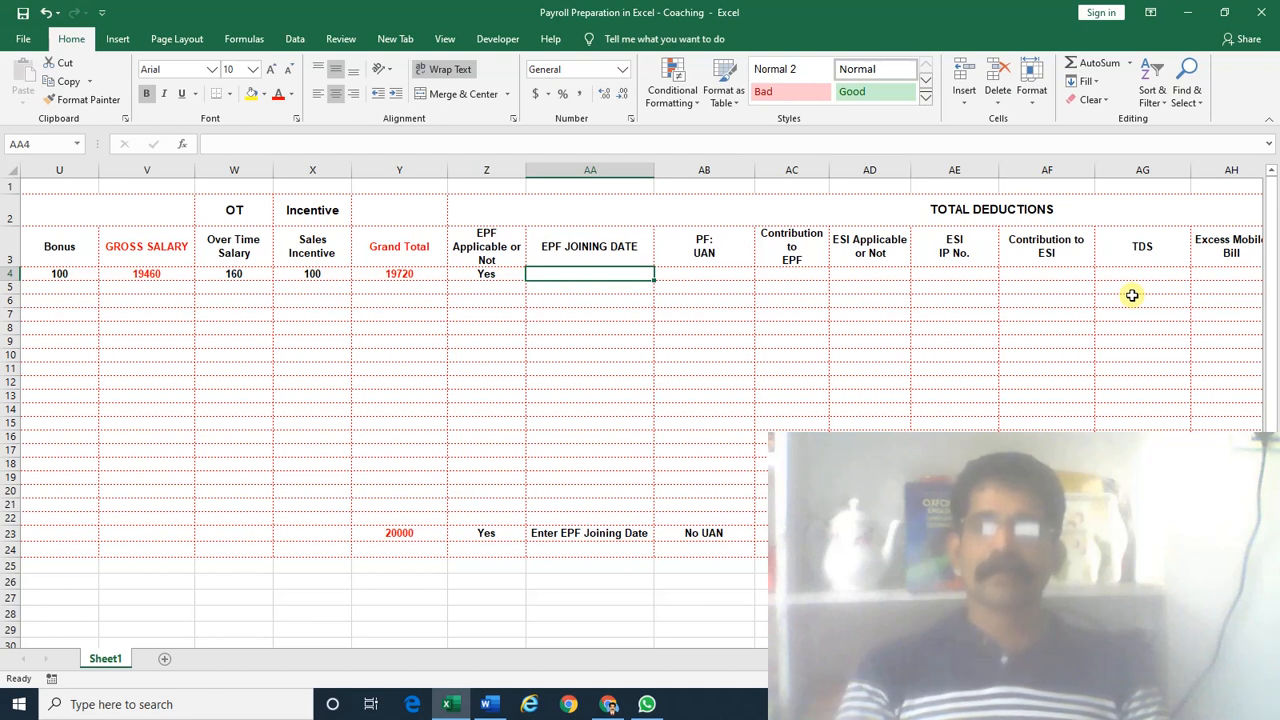
key(Right)
key(Left)
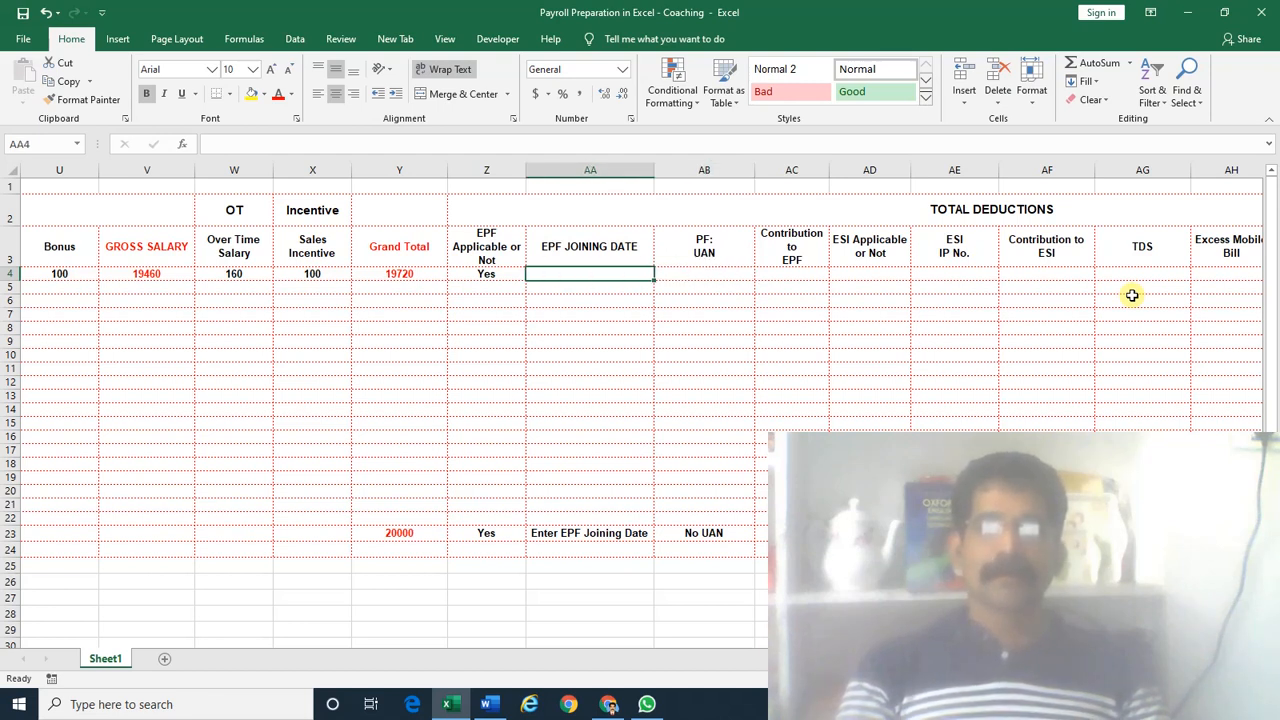
key(Right)
key(Right)
key(Right)
key(Right)
key(Right)
key(Right)
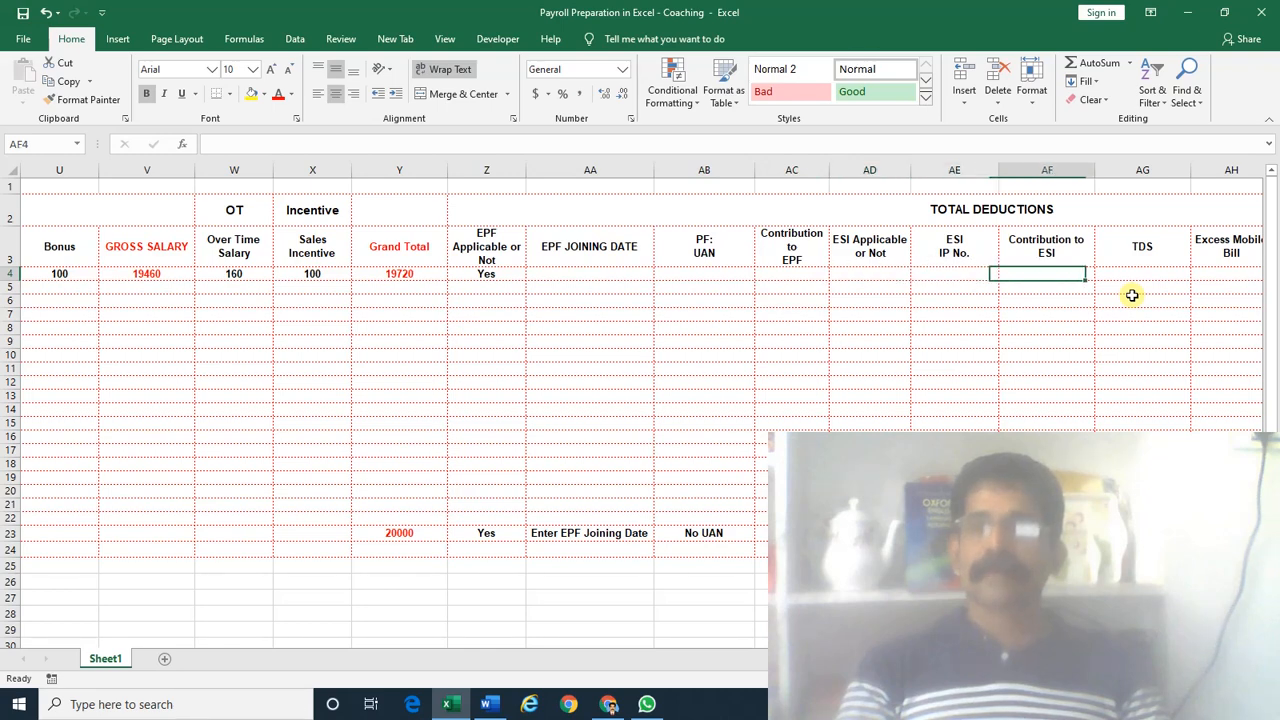
key(Right)
key(Right)
key(Right)
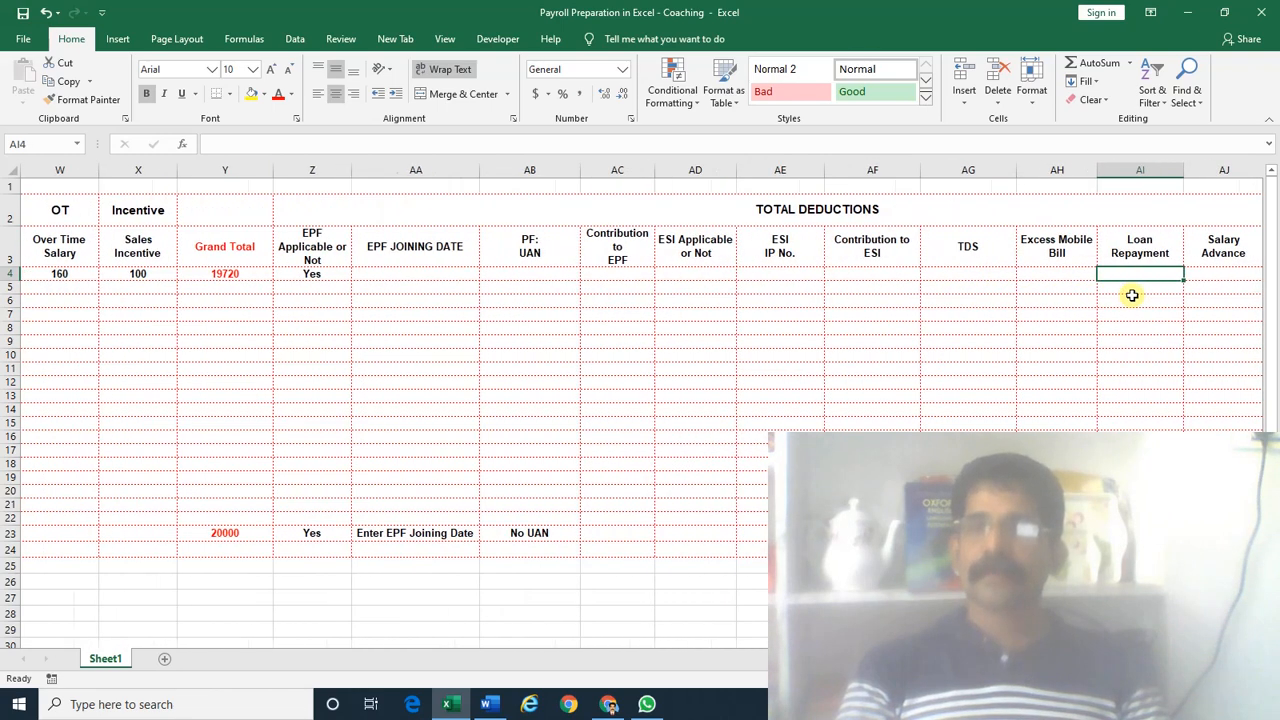
key(Left)
key(Left)
key(Left)
key(Left)
key(Left)
key(Left)
key(Left)
key(Left)
key(Left)
key(Left)
key(Left)
key(Left)
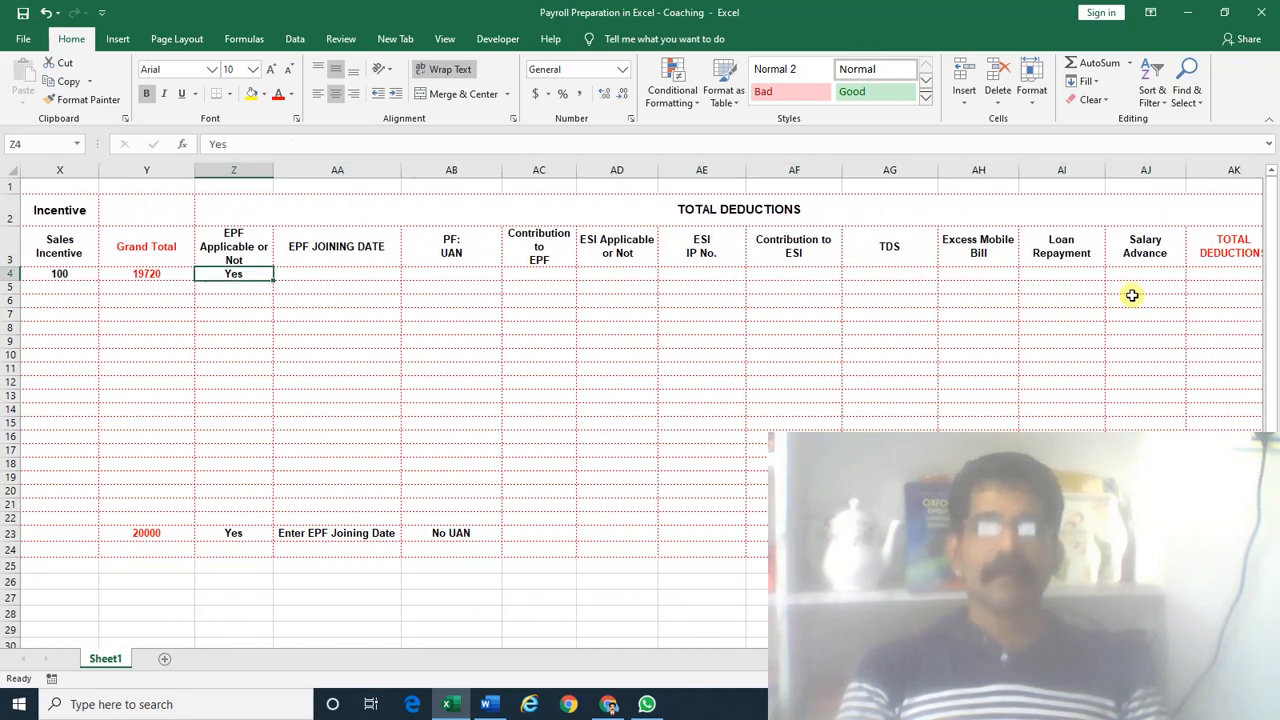
key(Left)
key(Left)
key(Left)
key(Left)
key(Left)
key(Left)
key(Left)
key(Left)
key(Left)
key(Left)
key(Left)
key(Left)
key(Left)
key(Left)
key(Left)
key(Left)
key(Left)
key(Left)
key(Left)
key(Left)
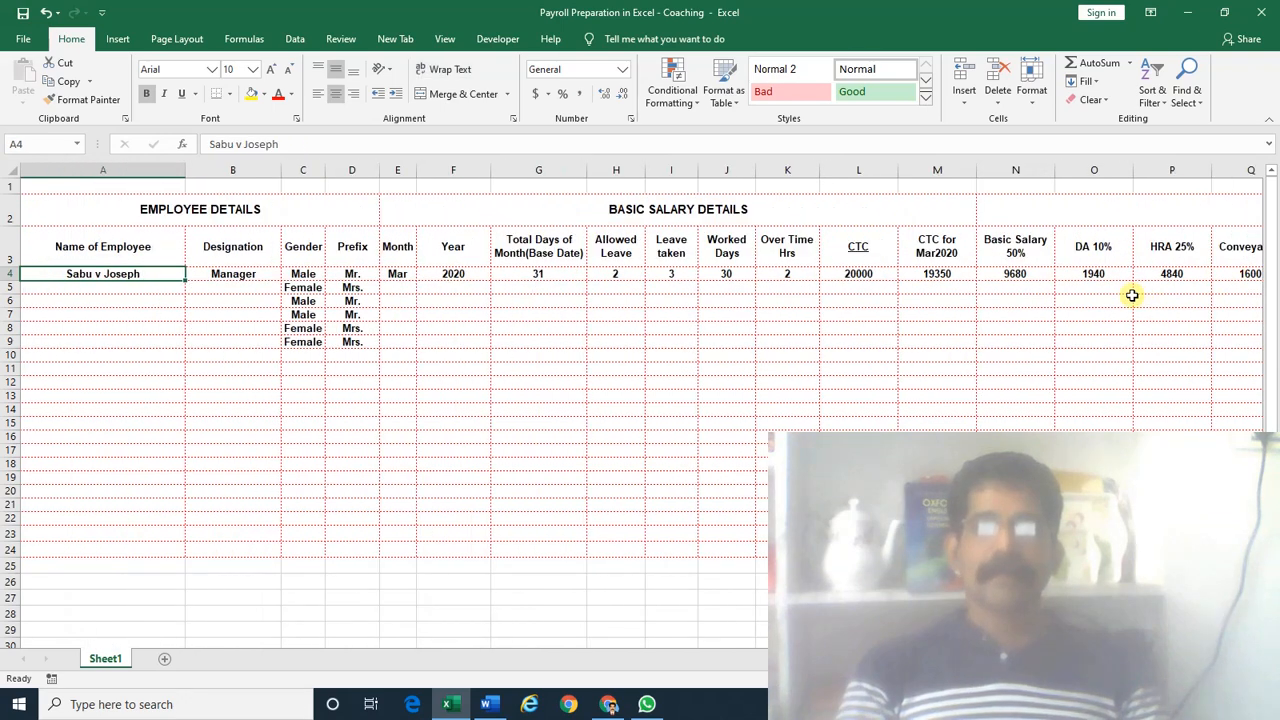